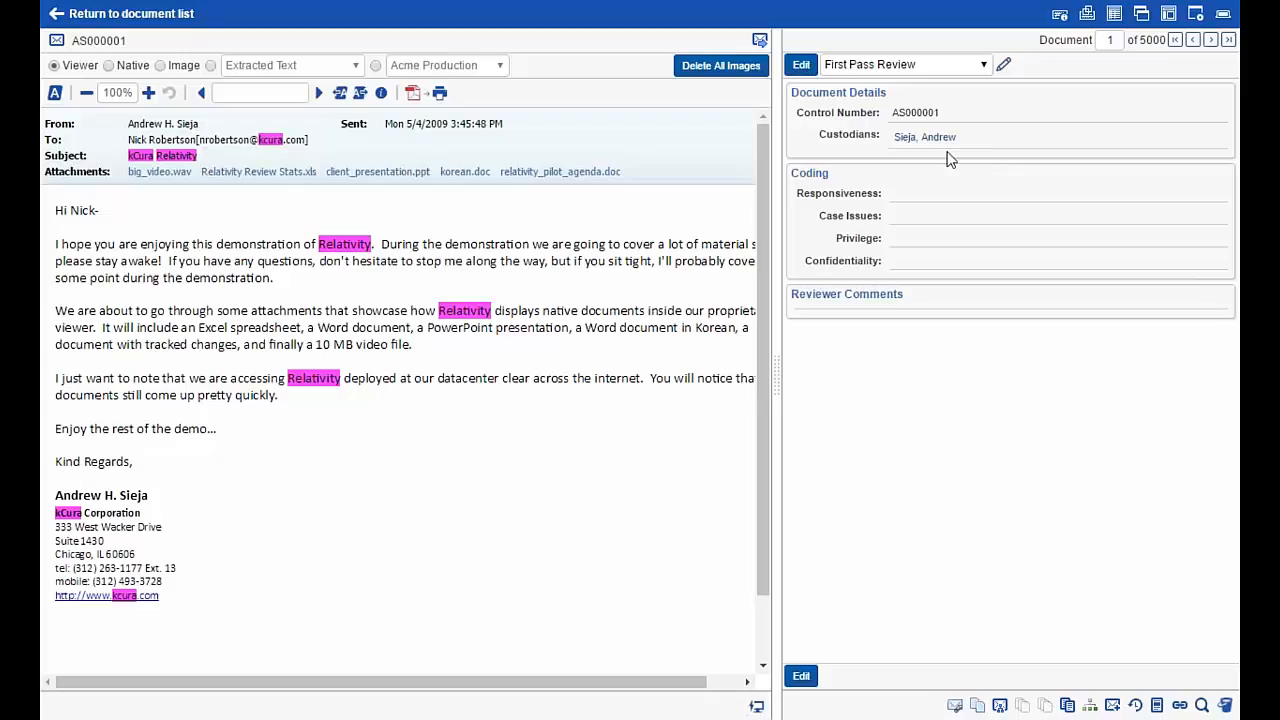
- Open the custodian record linked to document AS000001 and follow it to the linked company kCura
click(942, 140)
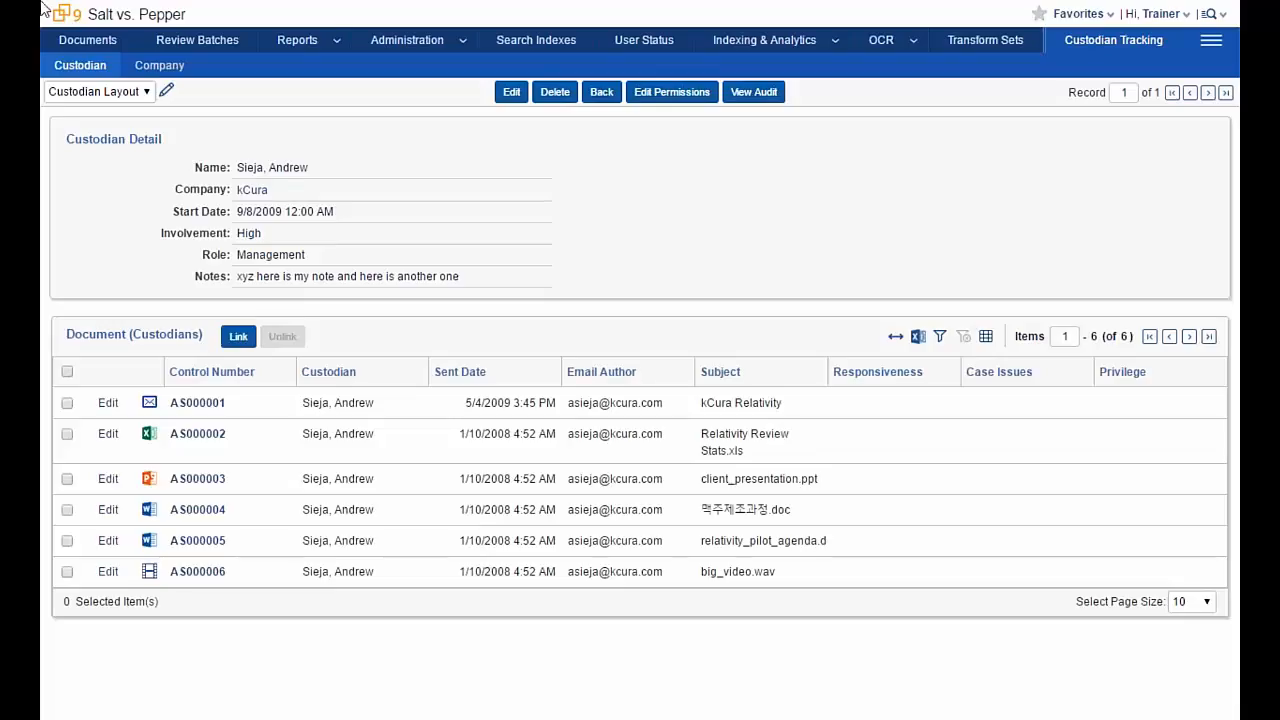
click(238, 192)
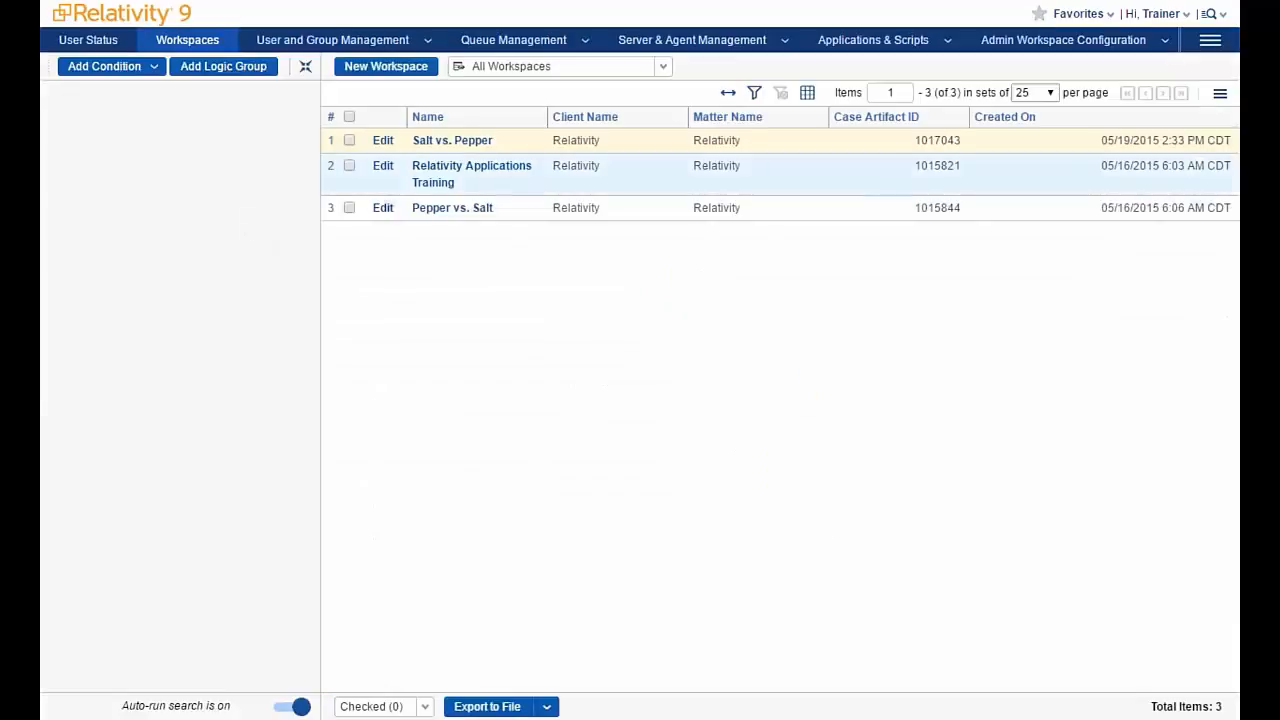
- Open the Relativity Applications Training workspace and view the accenture.com author domain record
click(458, 176)
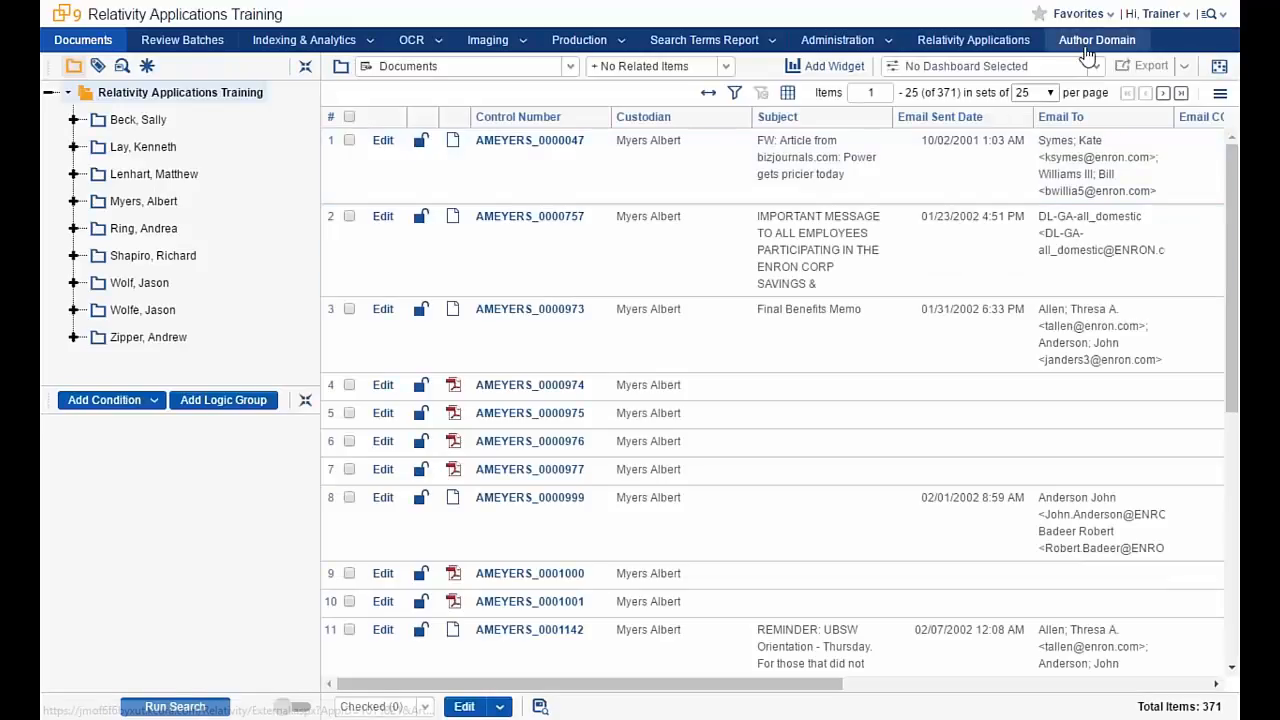
click(1090, 42)
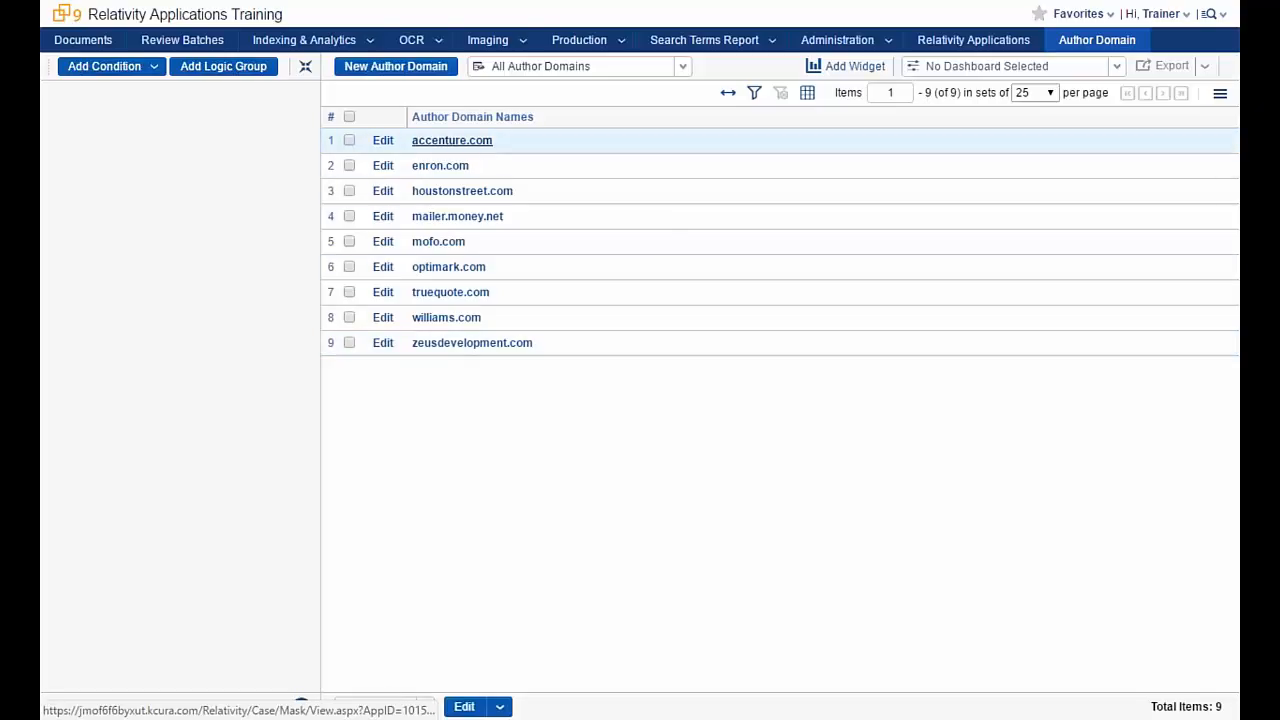
click(452, 140)
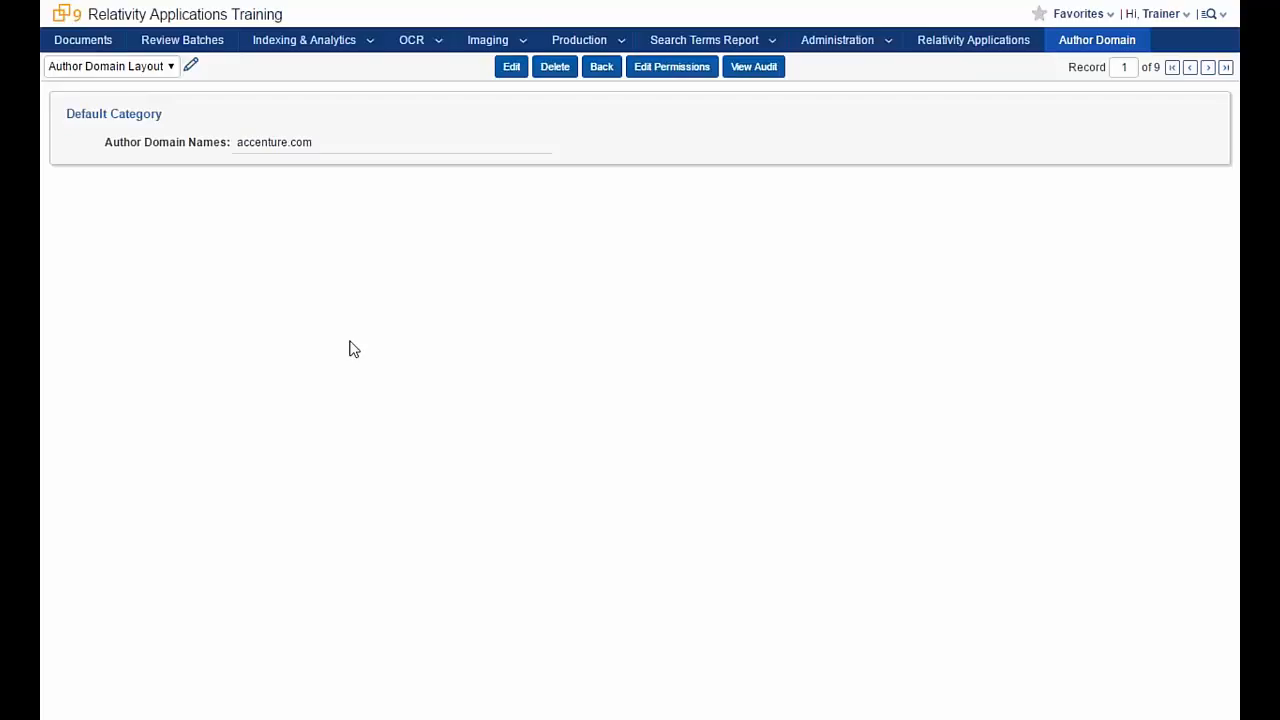
- Find the Author Domain Layout among the workspace layouts and open it in the layout builder
click(886, 44)
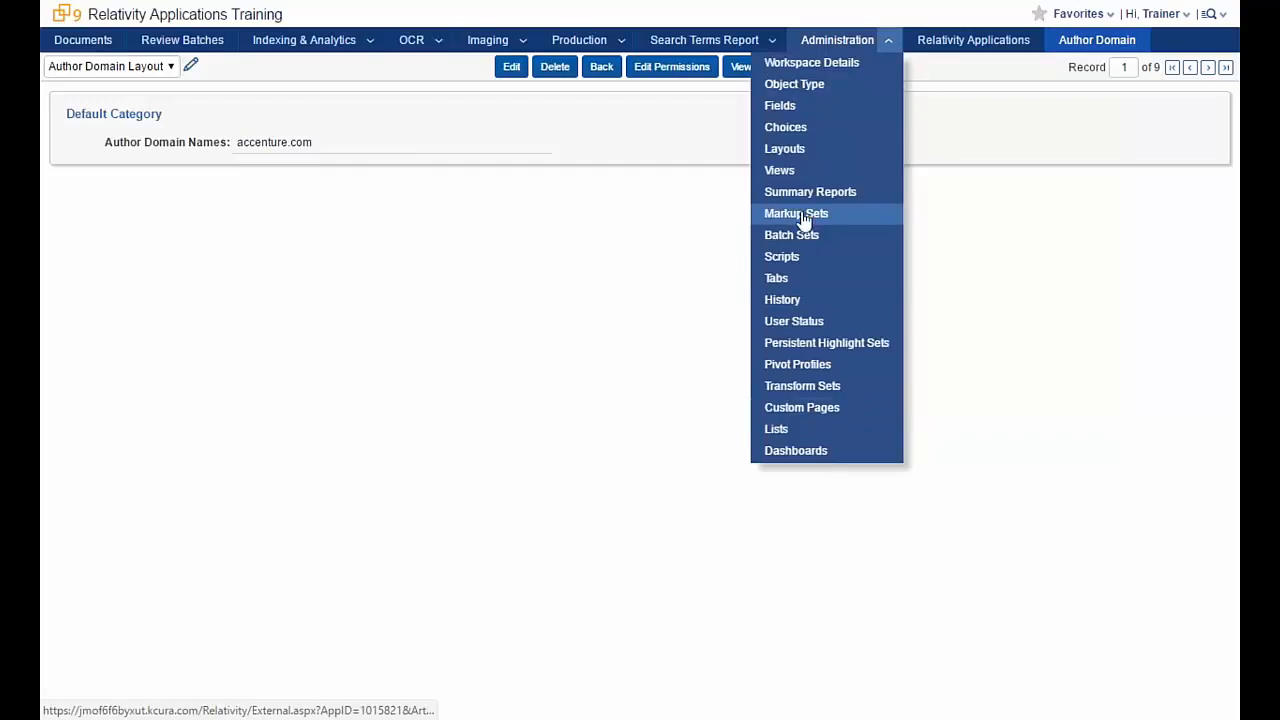
click(789, 162)
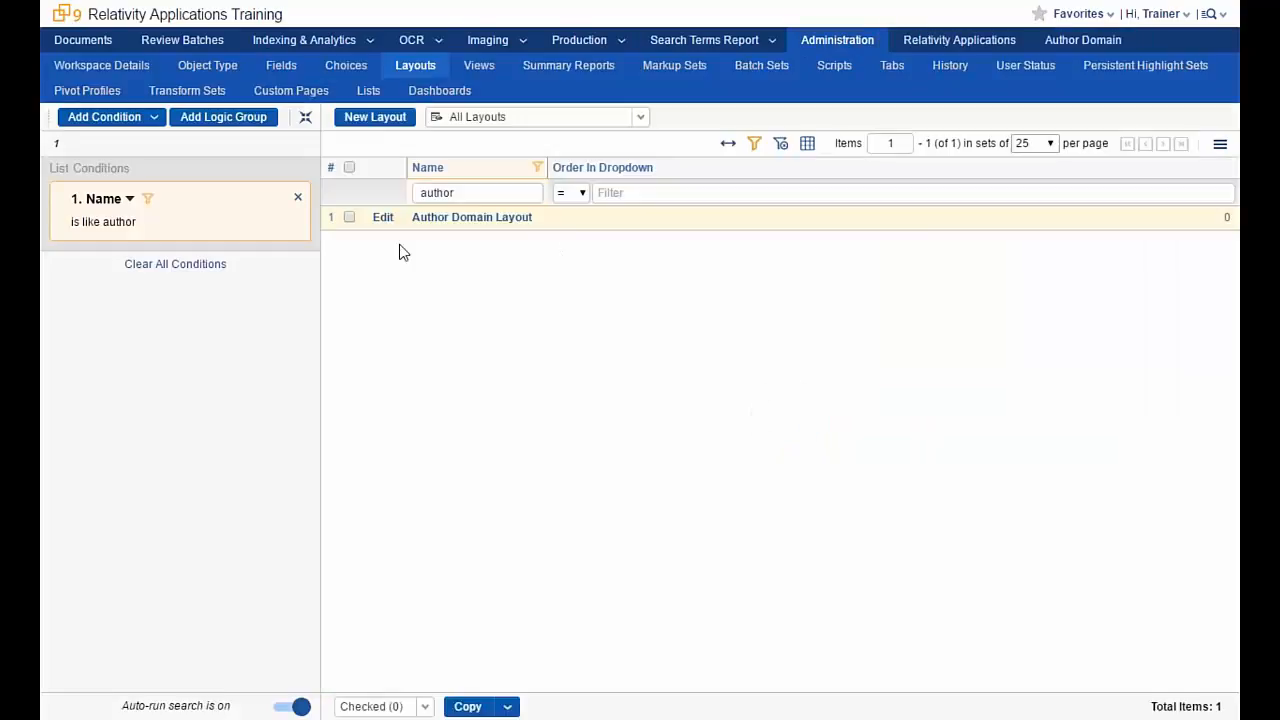
click(477, 222)
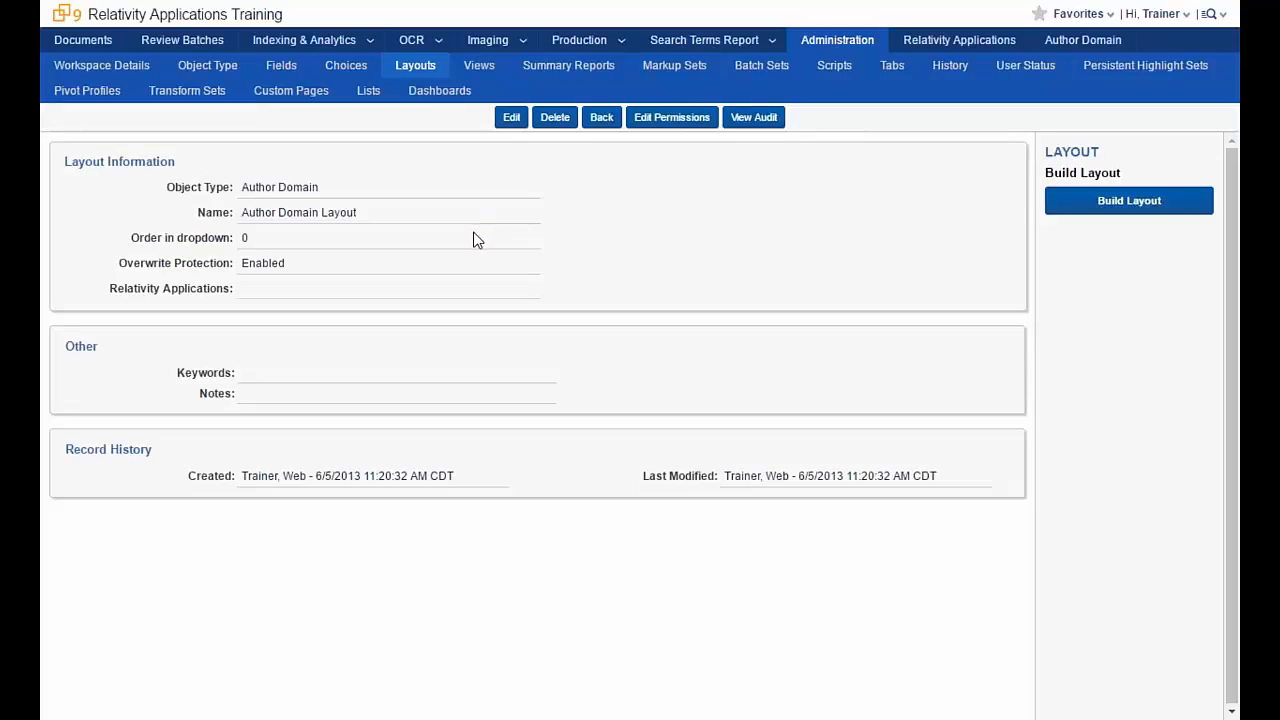
click(1096, 212)
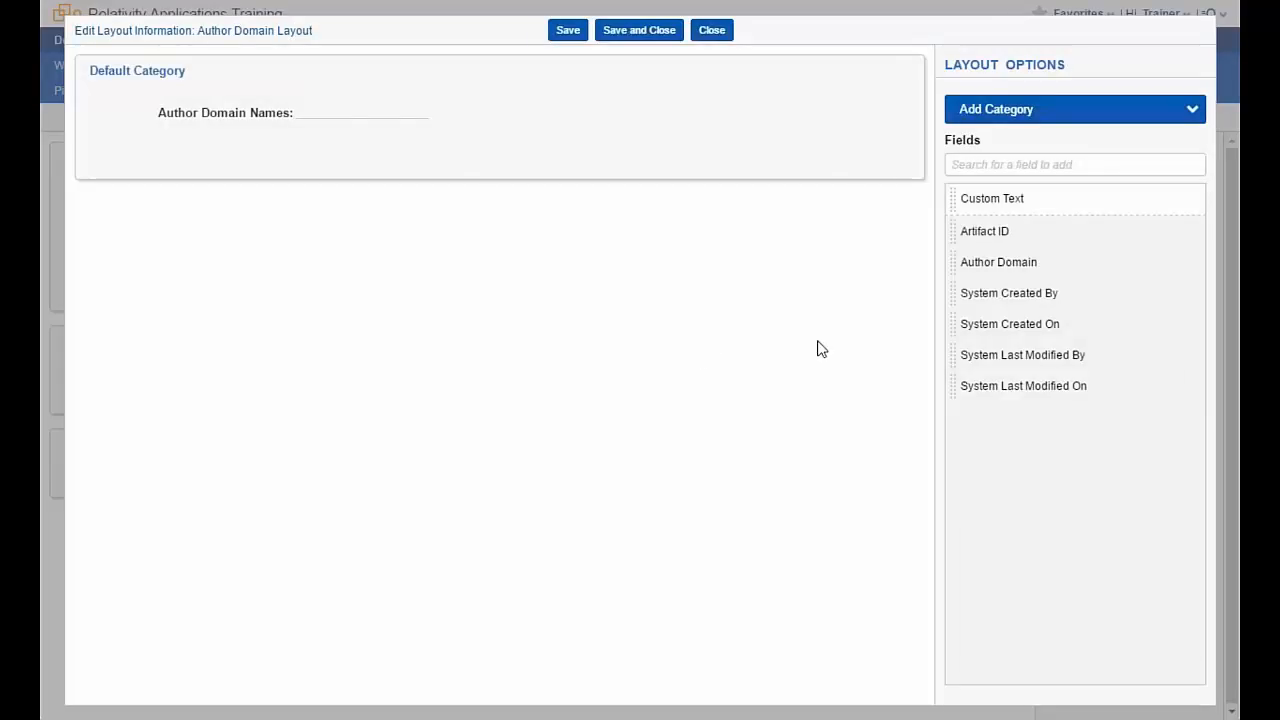
- Add an object list for Document (Author Domain) to the Author Domain Layout, then save and close the layout
click(1192, 112)
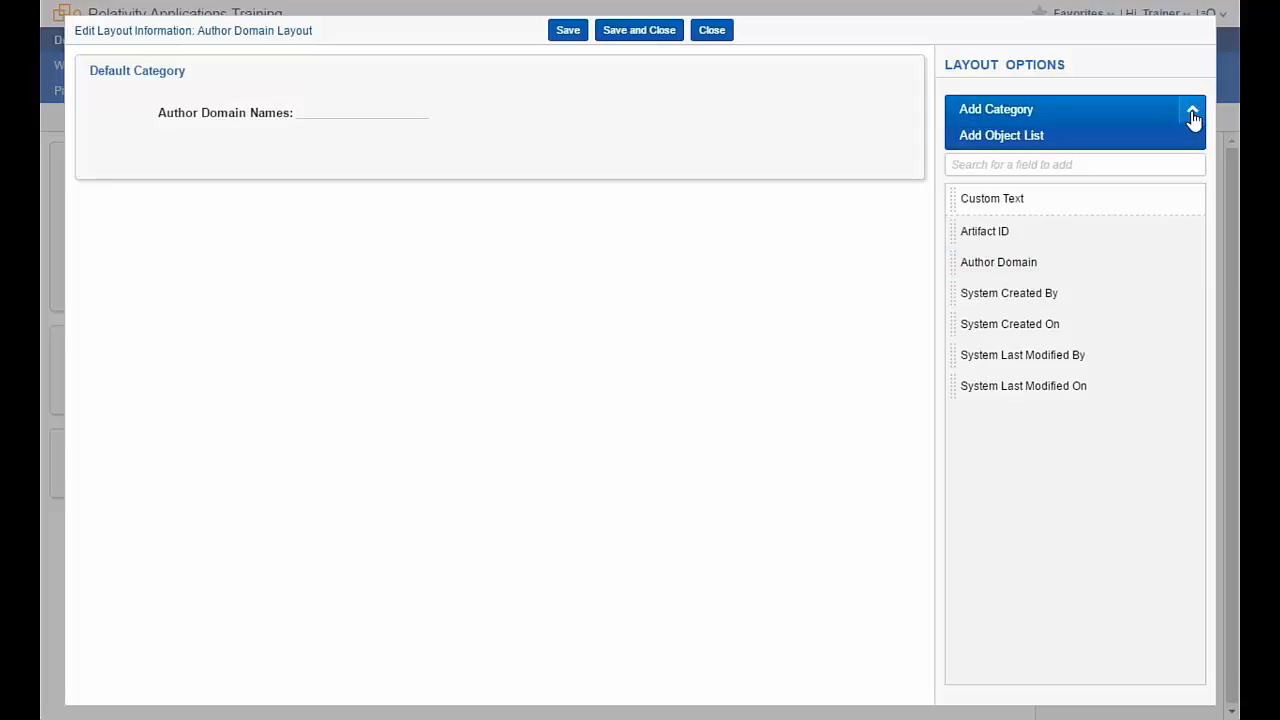
click(1047, 137)
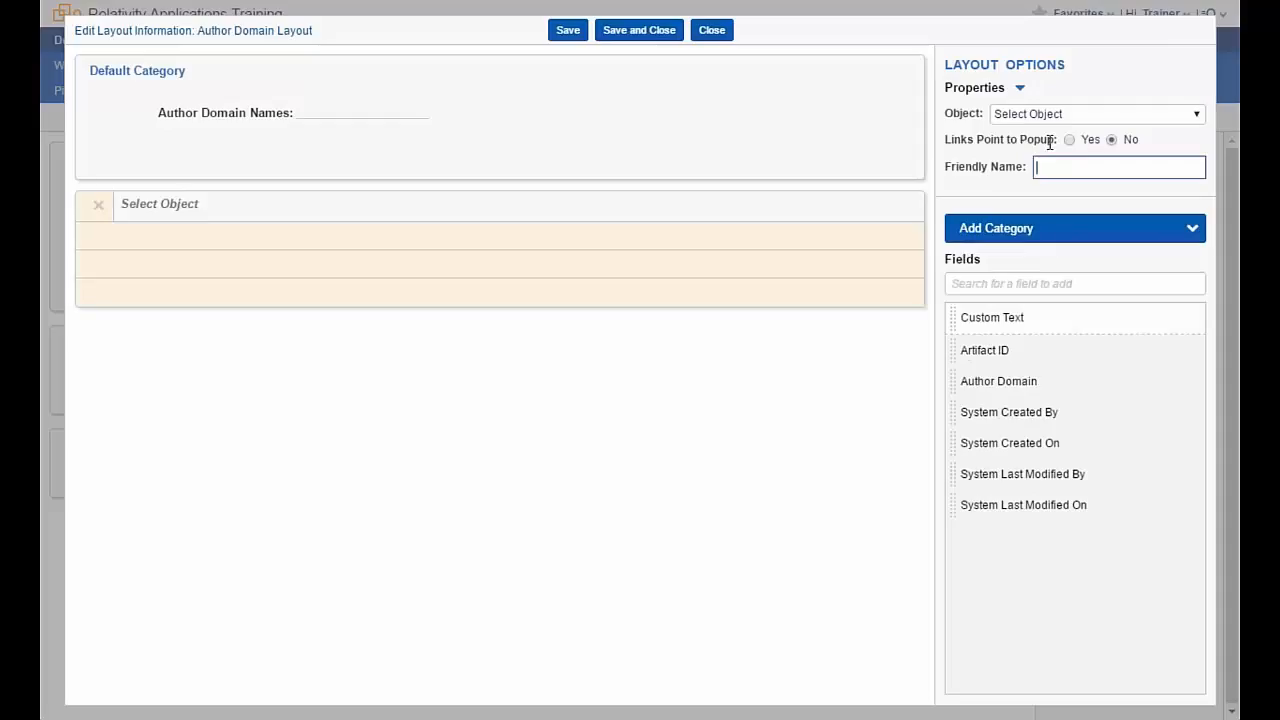
click(1197, 116)
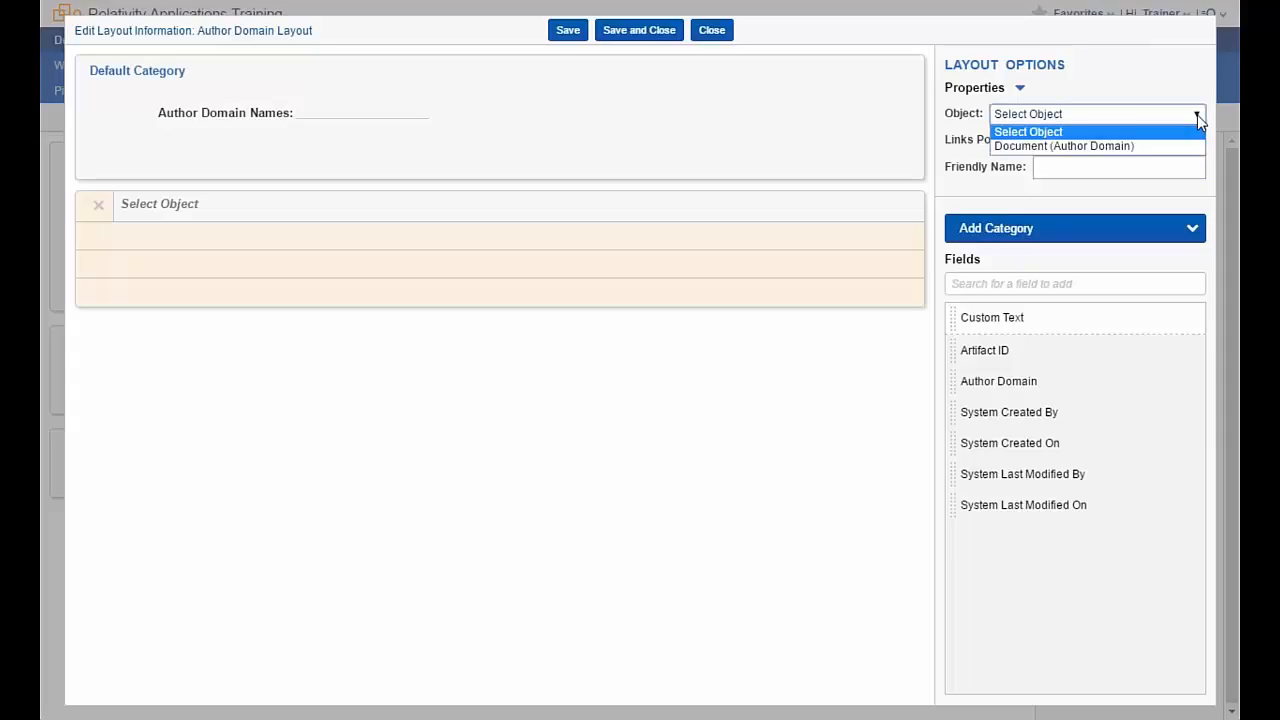
click(1044, 148)
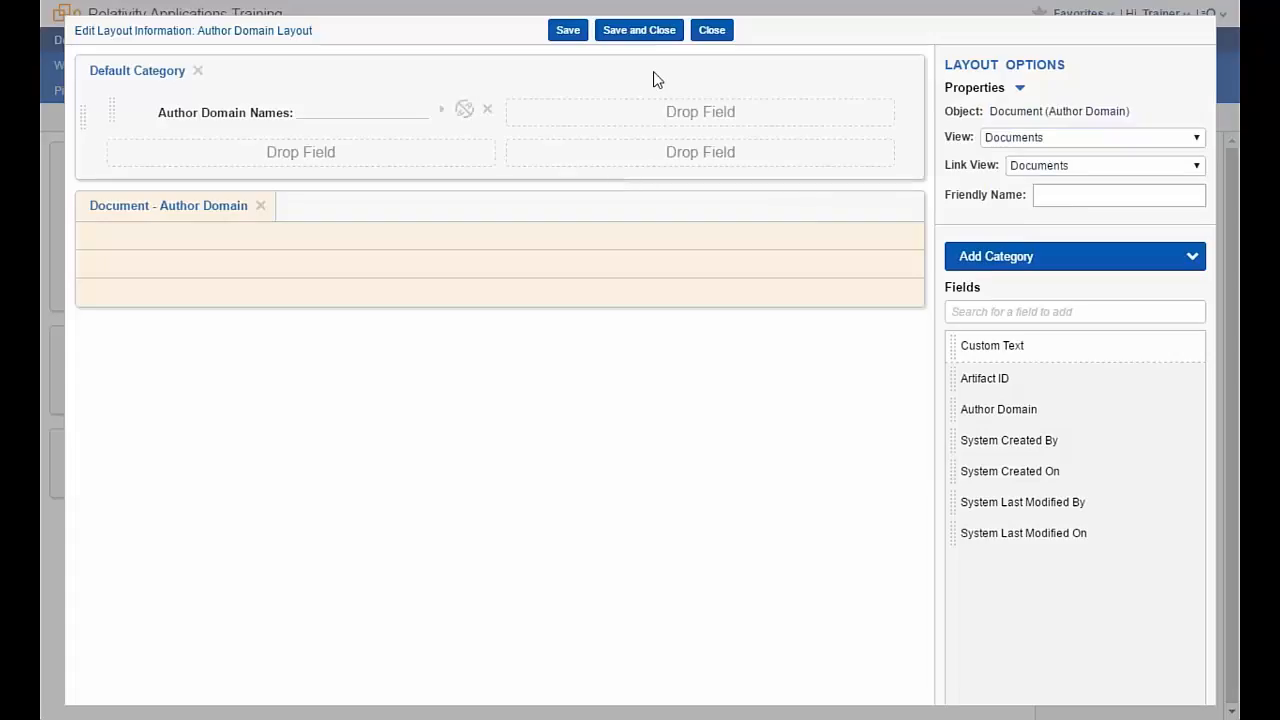
click(639, 30)
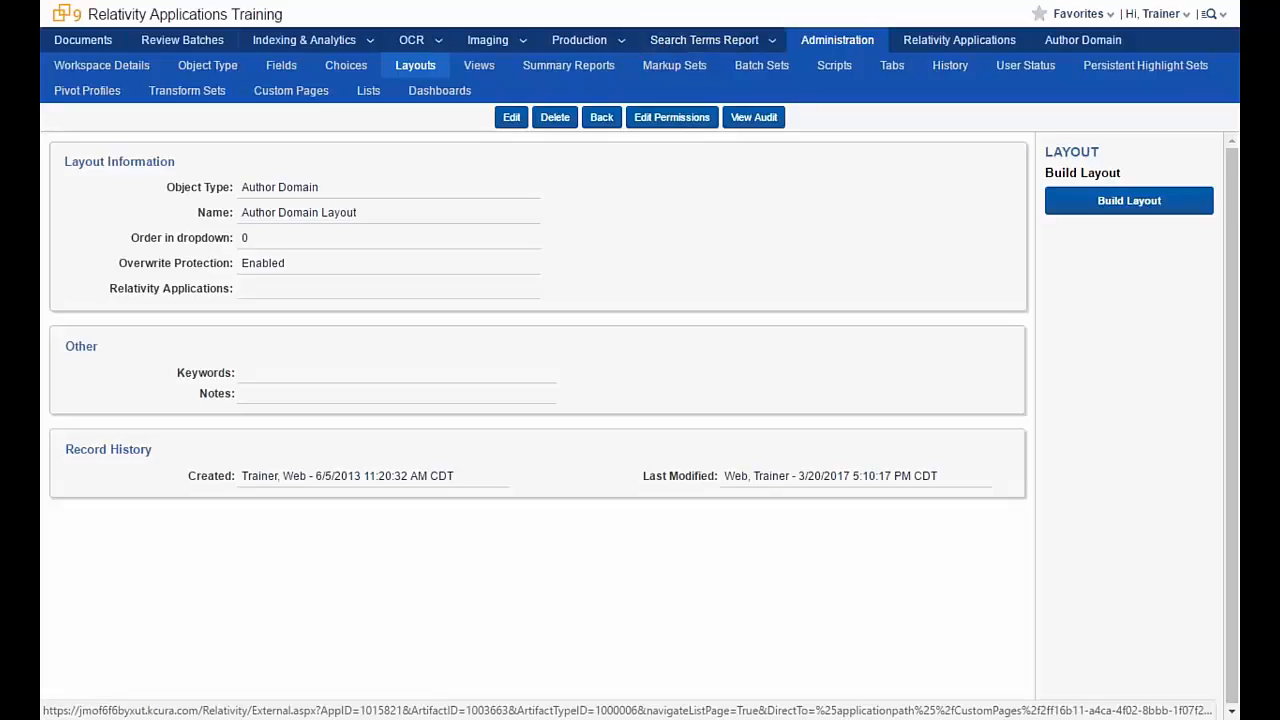
- On the enron.com author domain record, filter the linked documents by Email Sent Date using "2/01/2001 between 10/31/2001"
click(1090, 45)
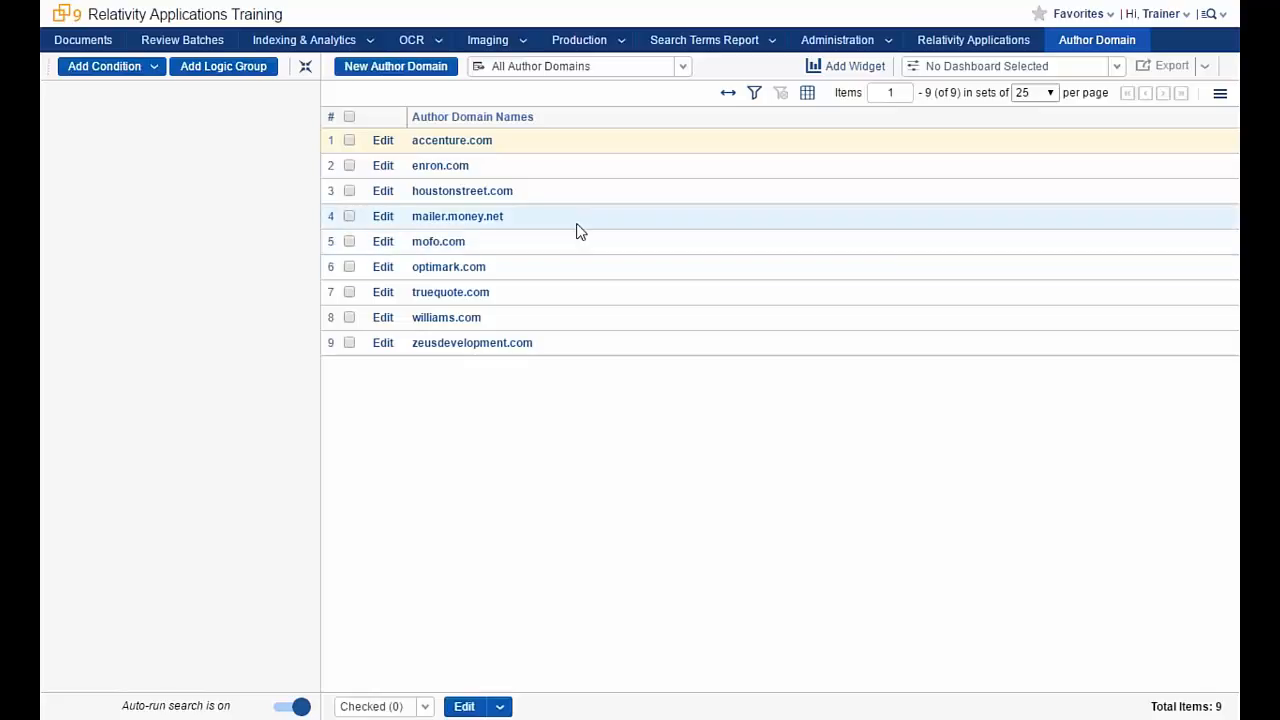
click(440, 165)
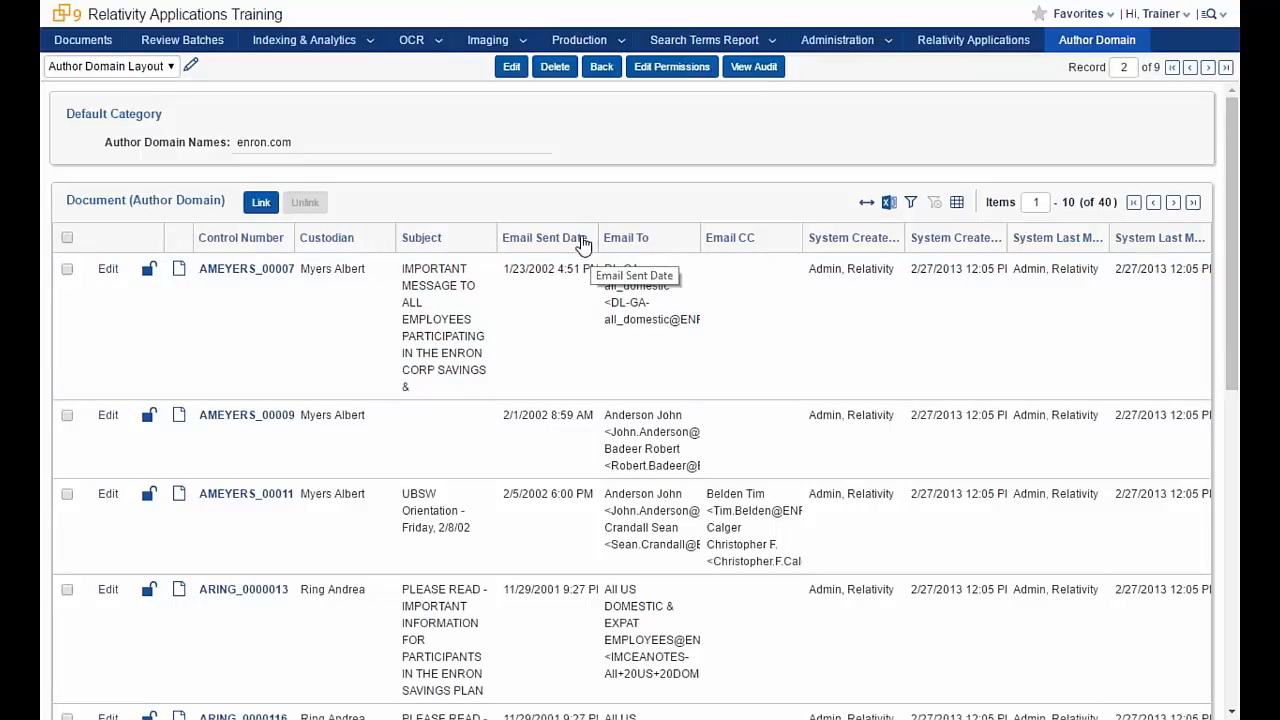
click(916, 204)
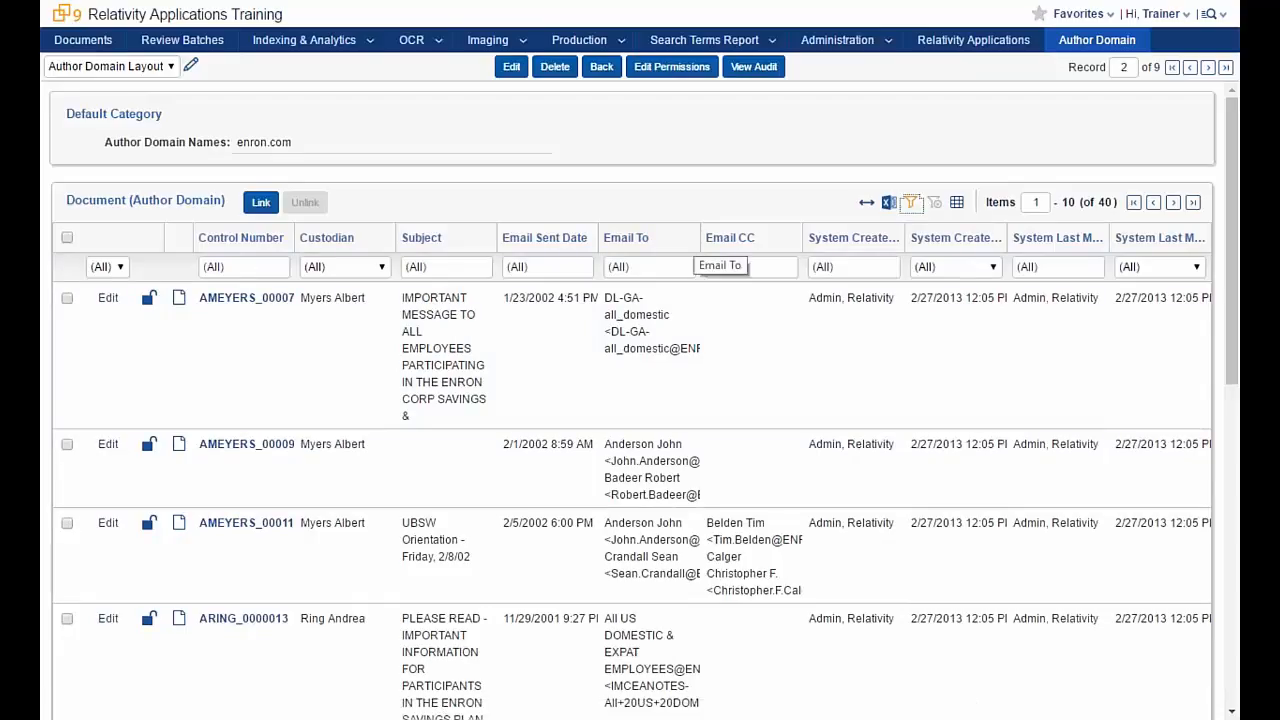
click(568, 267)
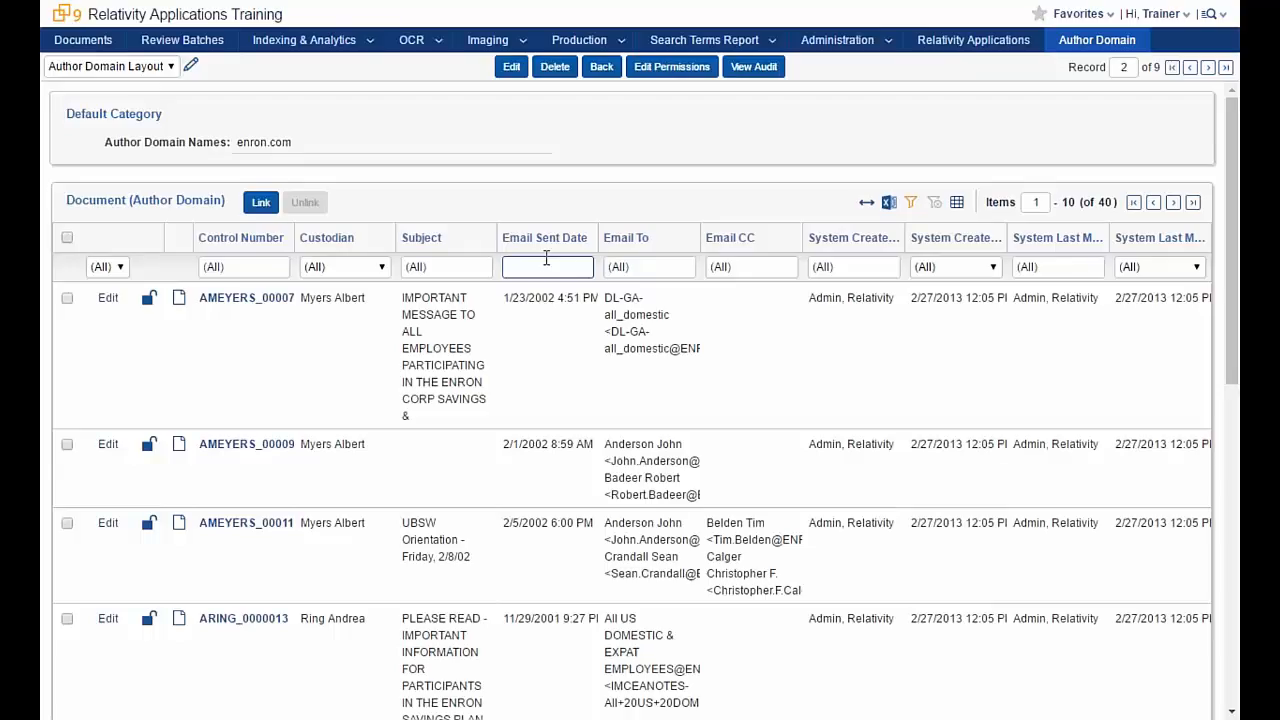
text(2/01/2001 betwe)
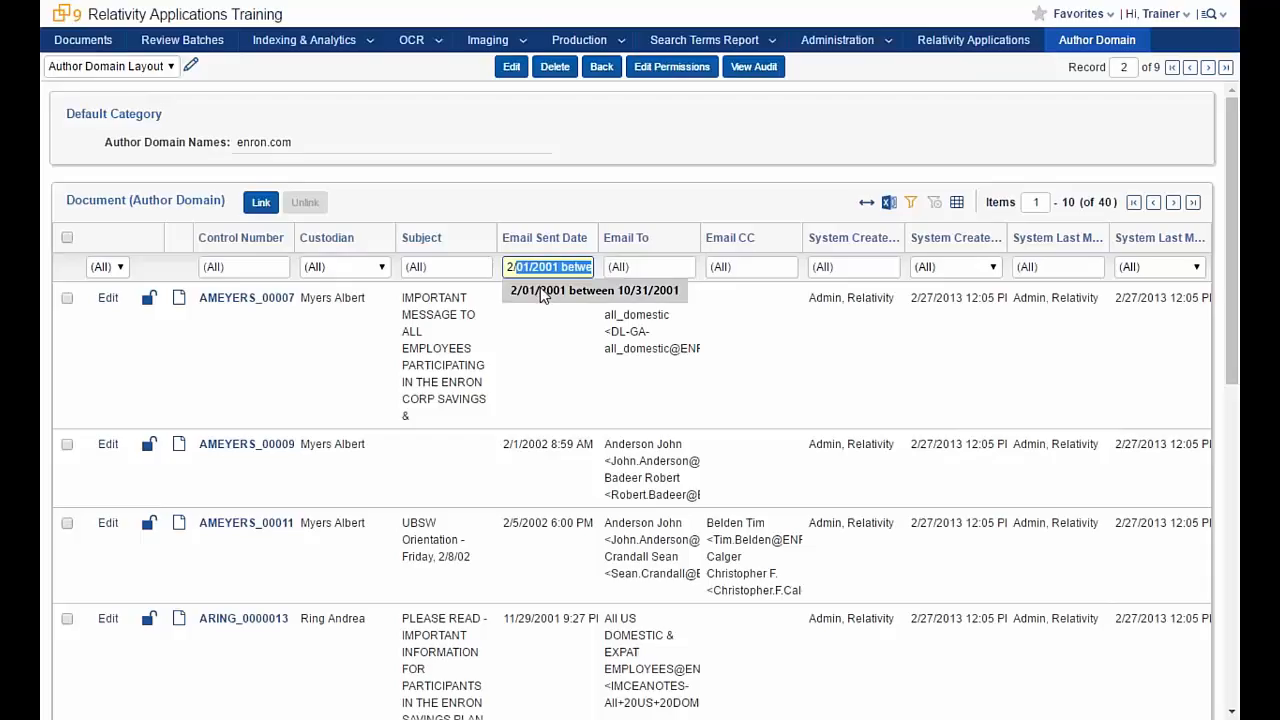
click(540, 290)
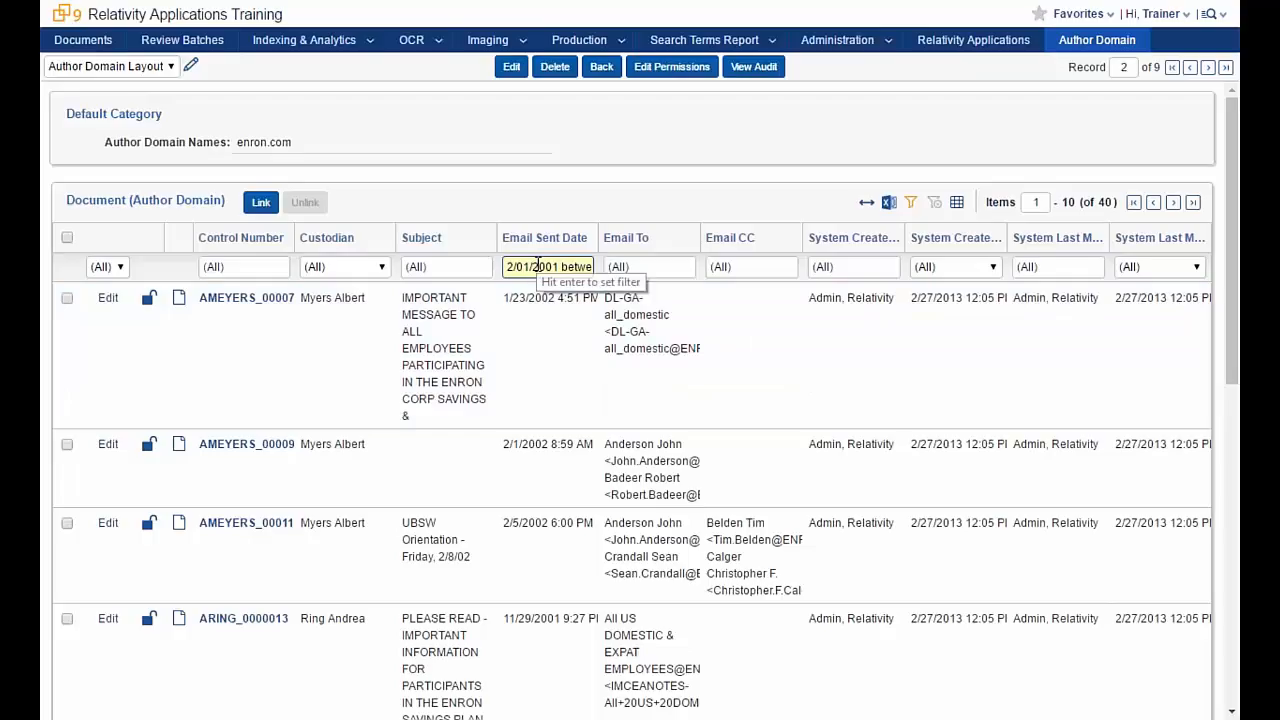
key(Return)
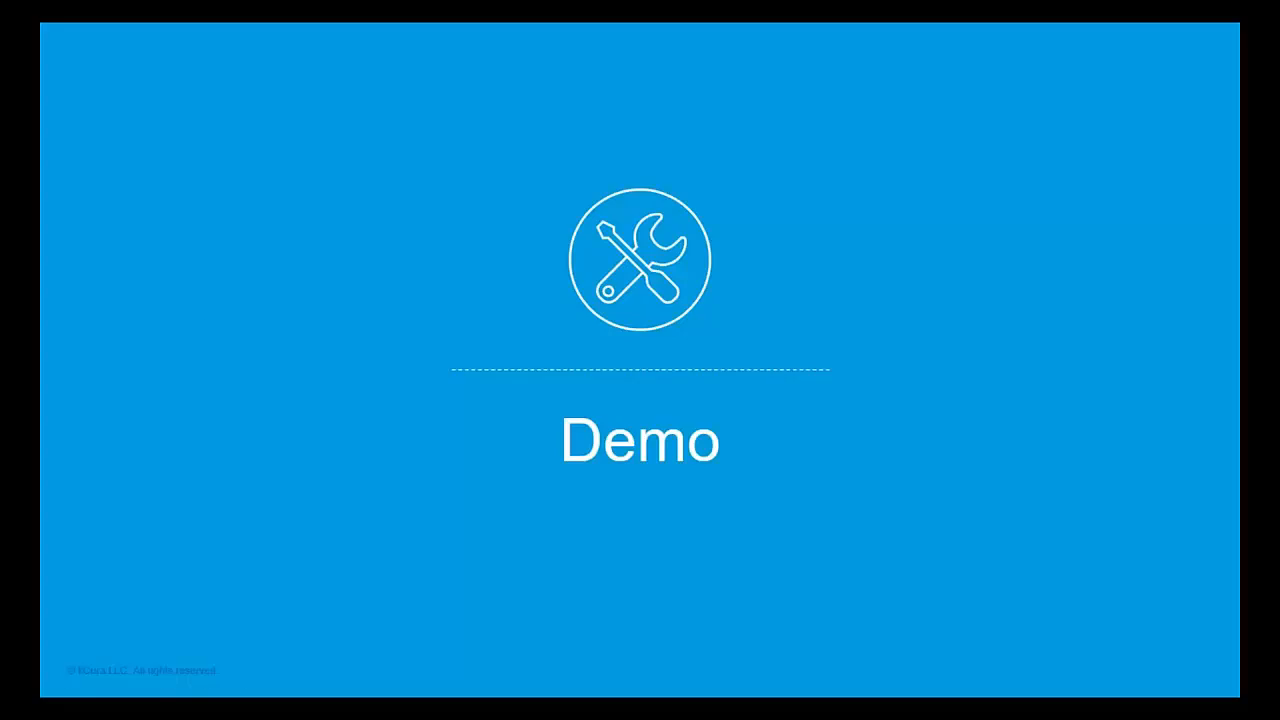
click(533, 349)
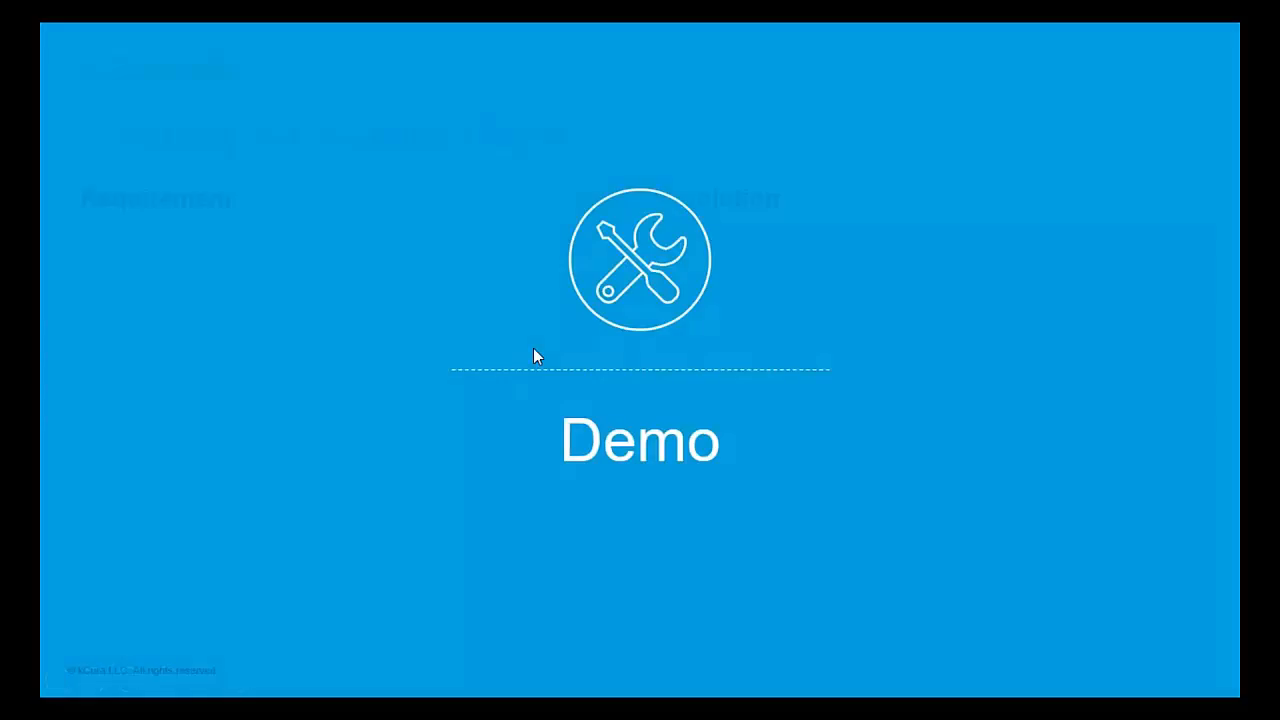
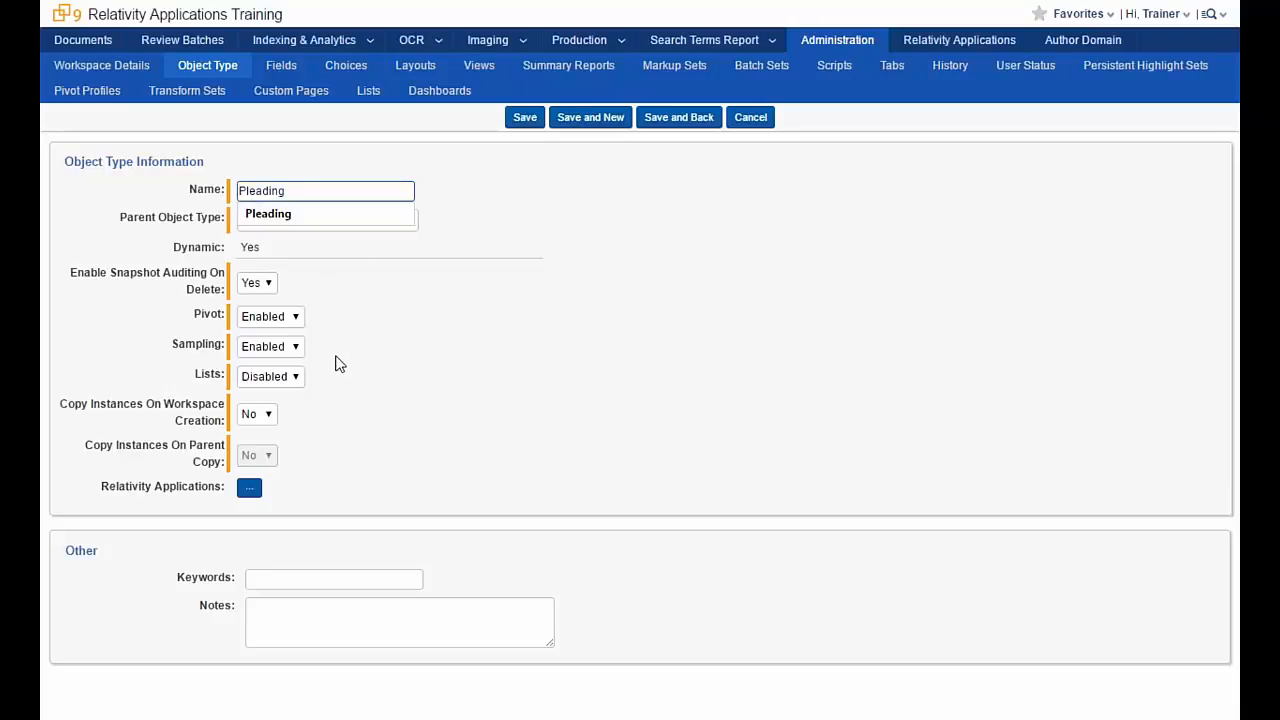
- Save the new Pleading object type and filter the object type list by the name "plead"
click(690, 131)
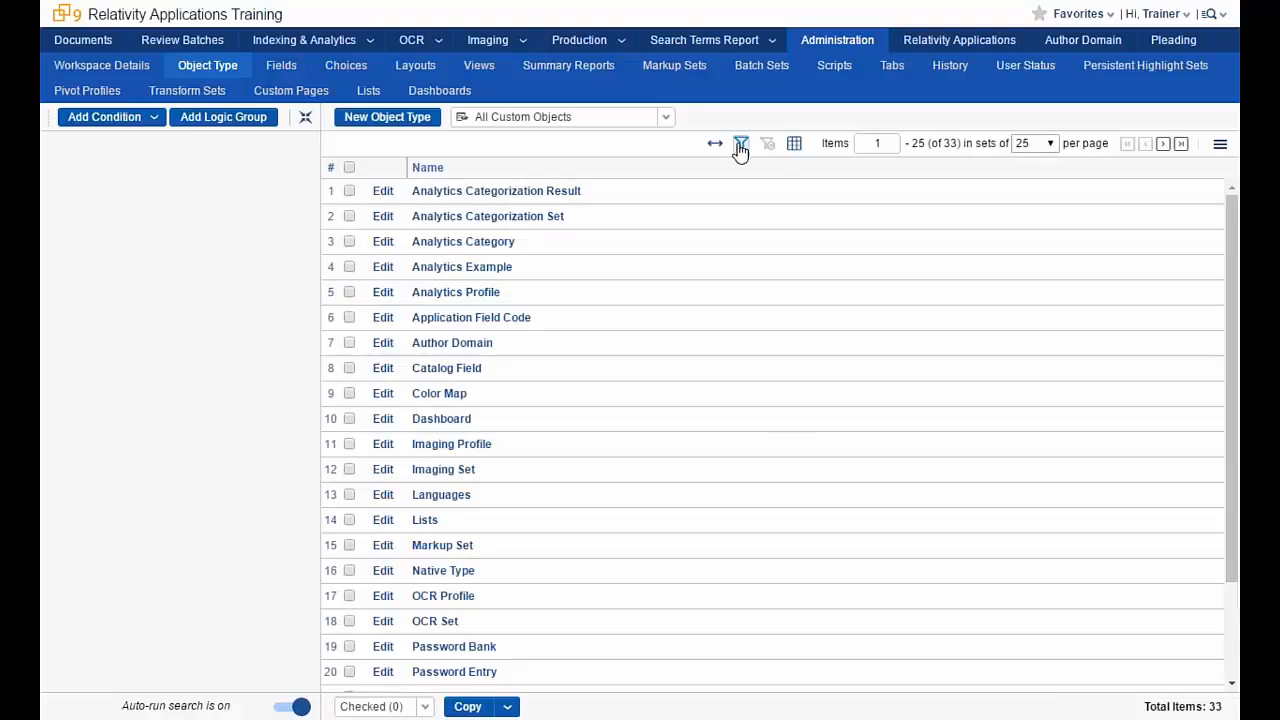
click(741, 143)
click(471, 192)
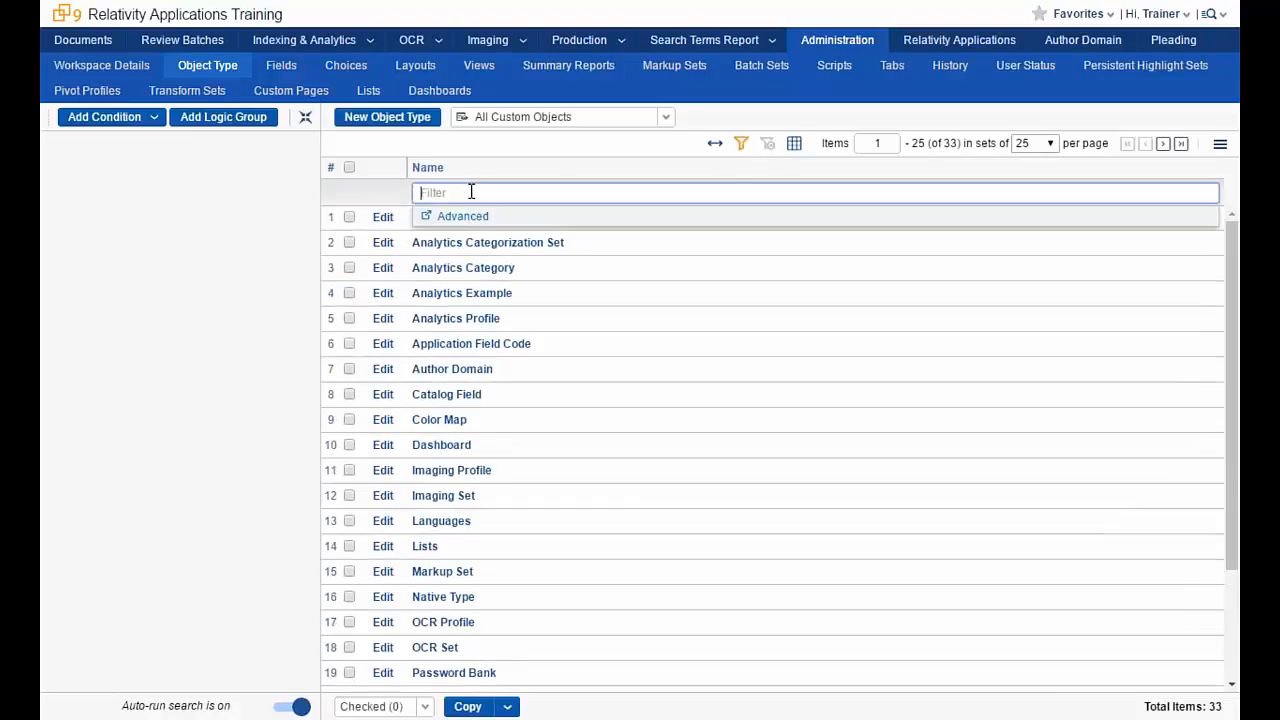
text(plead)
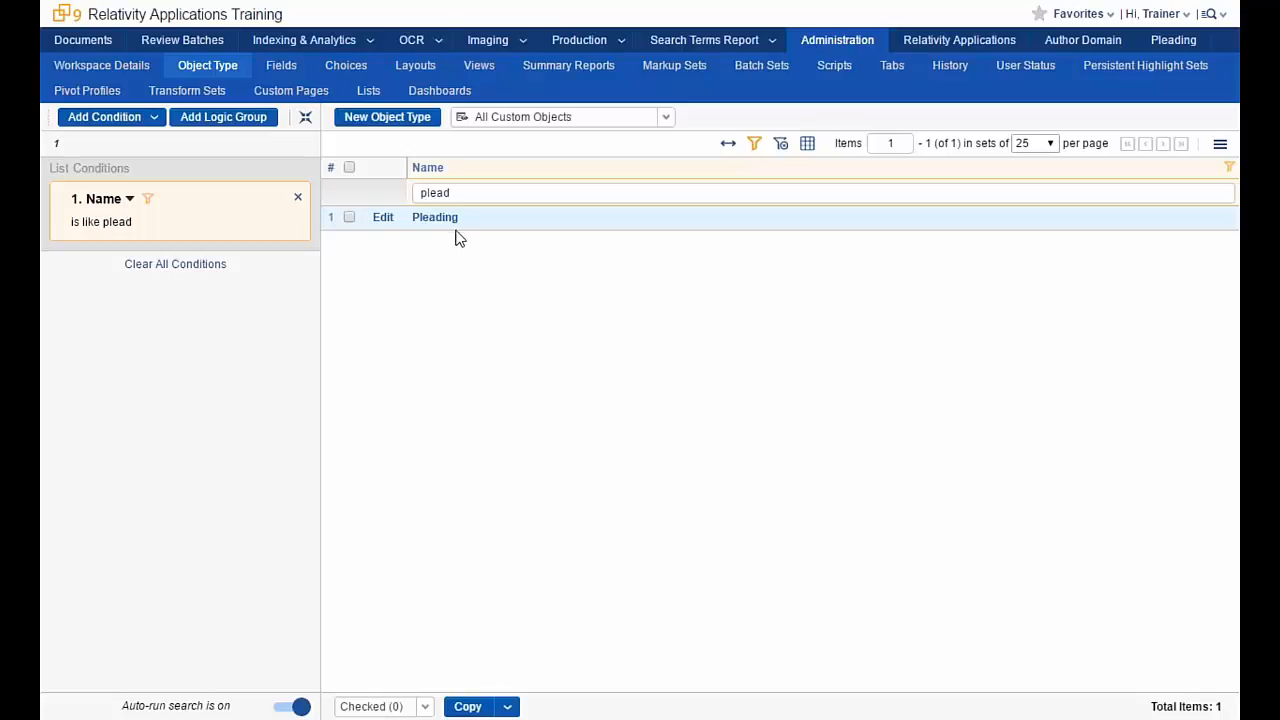
- Open the Pleading object's page and check which views are available for it
click(1180, 45)
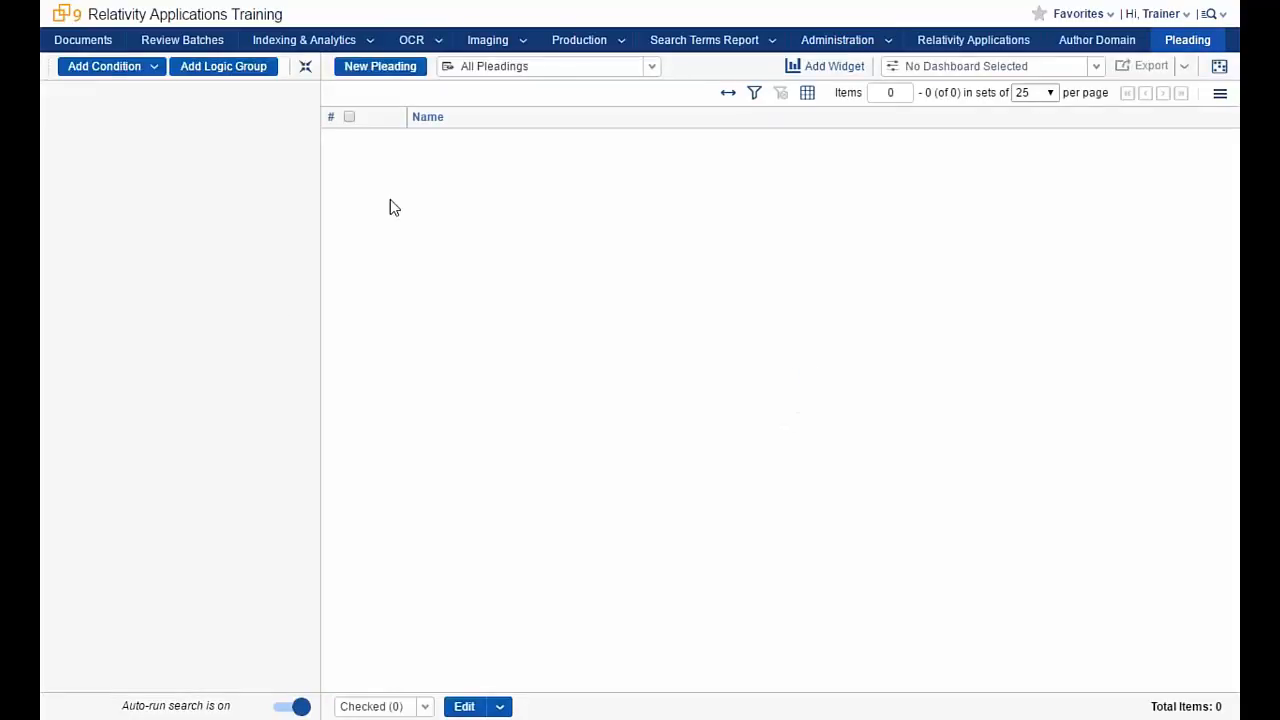
click(650, 68)
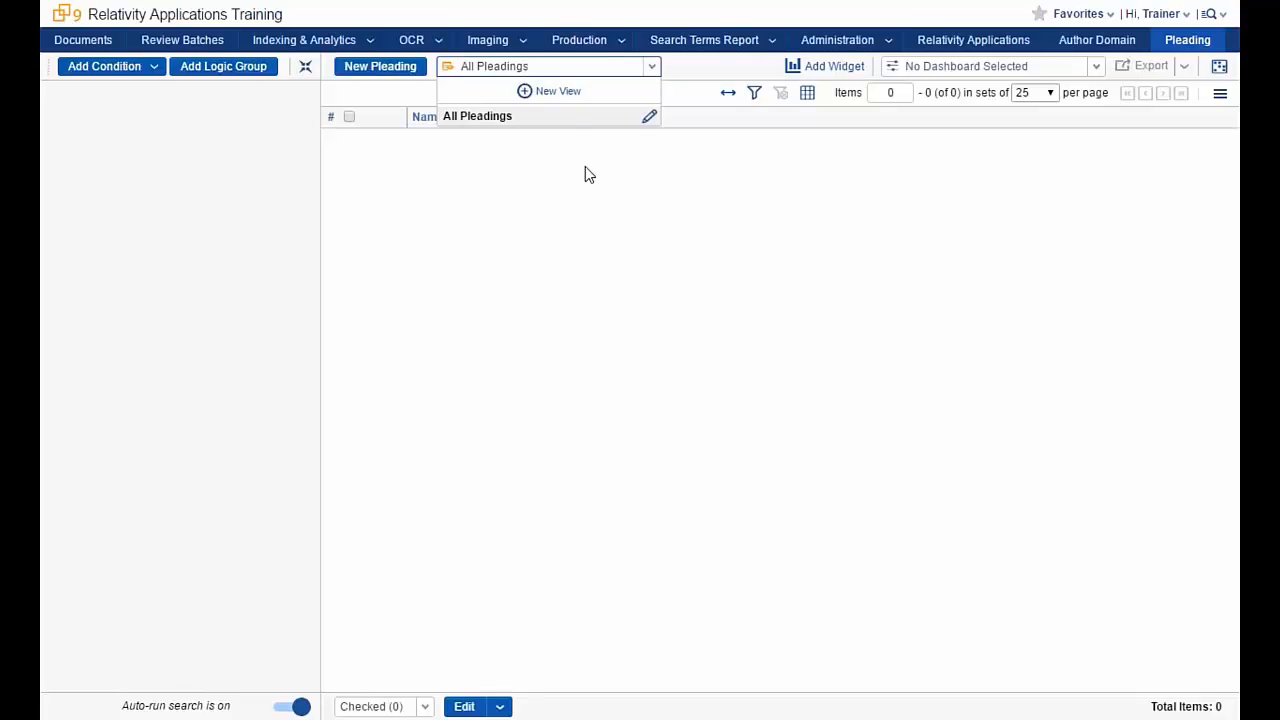
- Filter the workspace layouts by the name "pleading"
click(882, 40)
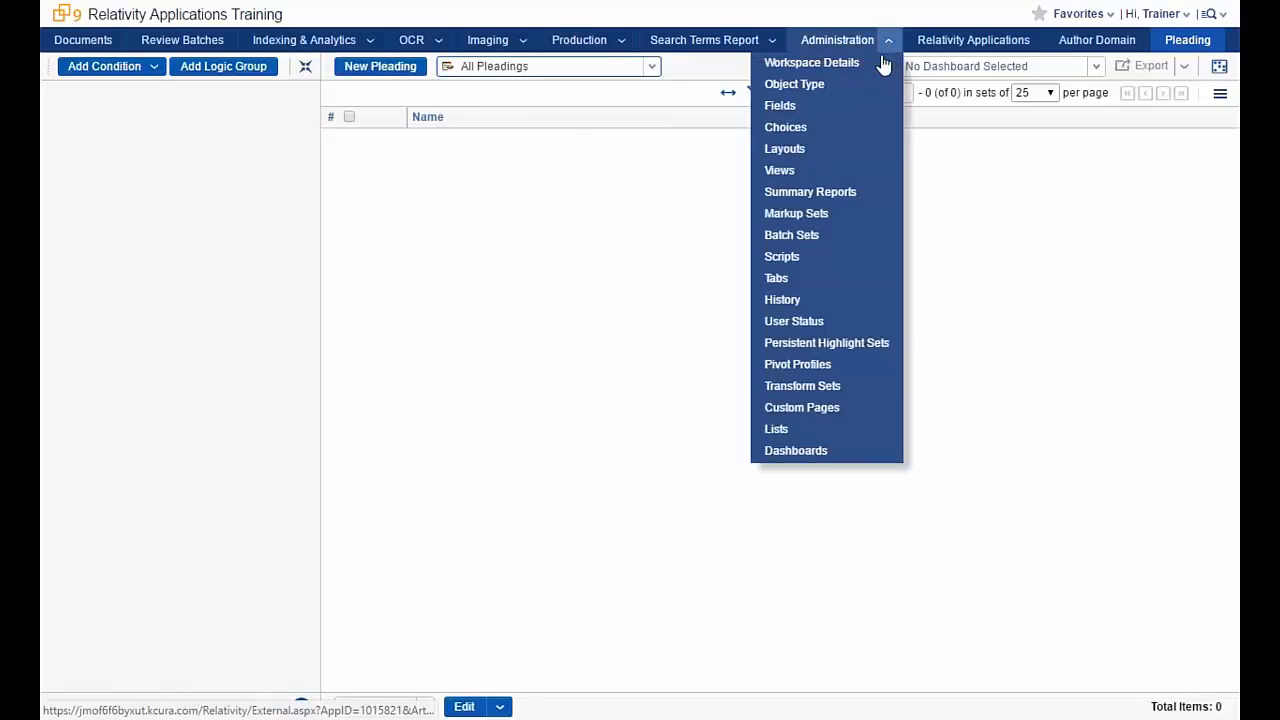
click(784, 149)
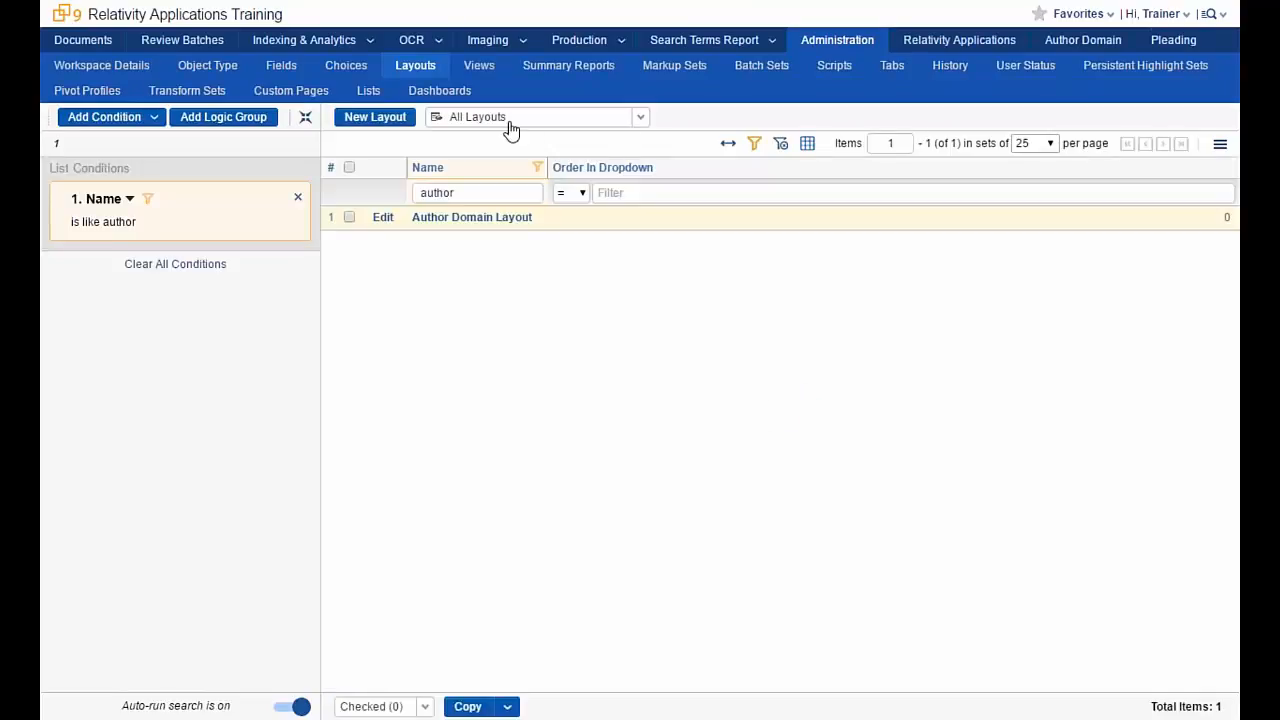
click(500, 192)
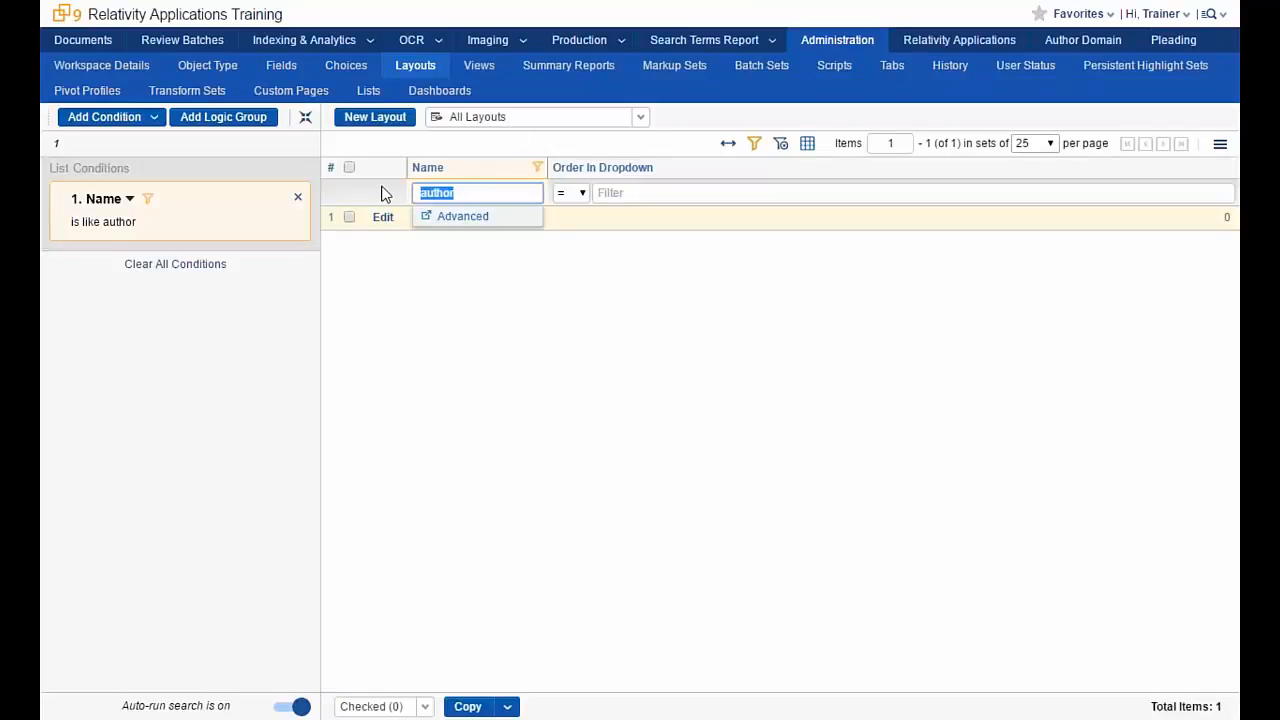
text(pleading)
key(Return)
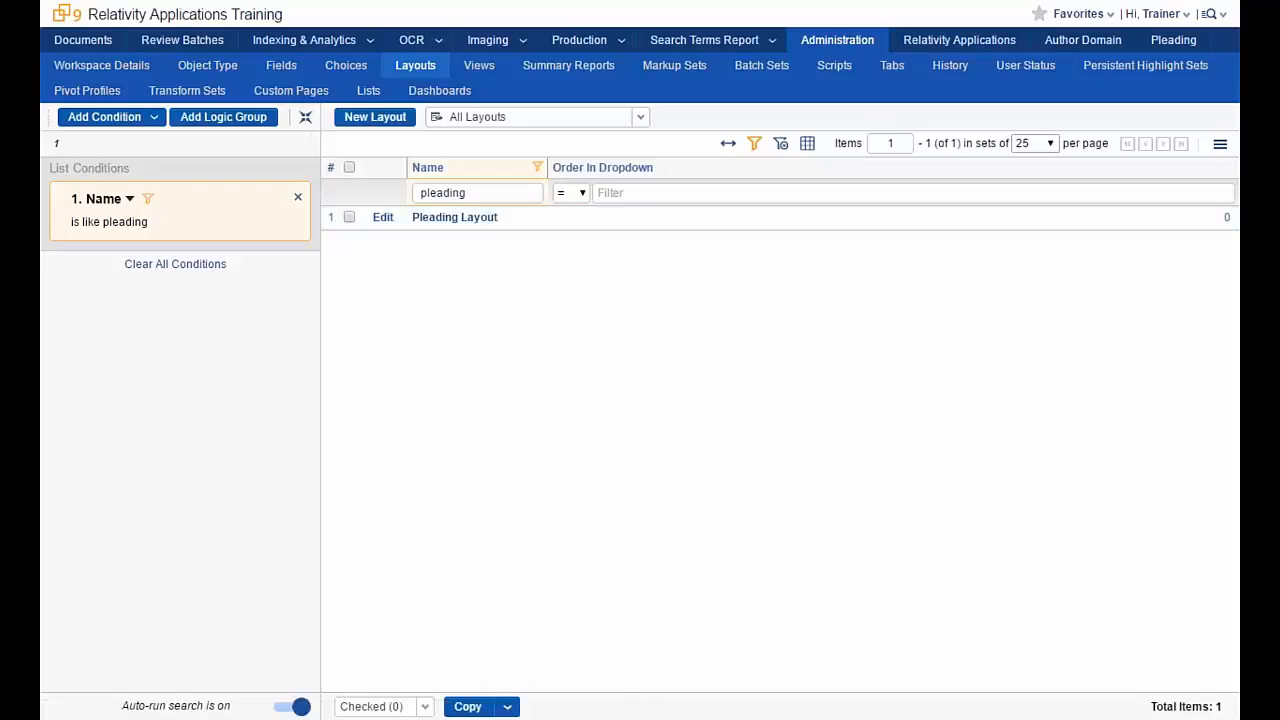
- Filter the workspace fields list to show only fields whose object type is Pleading
click(281, 70)
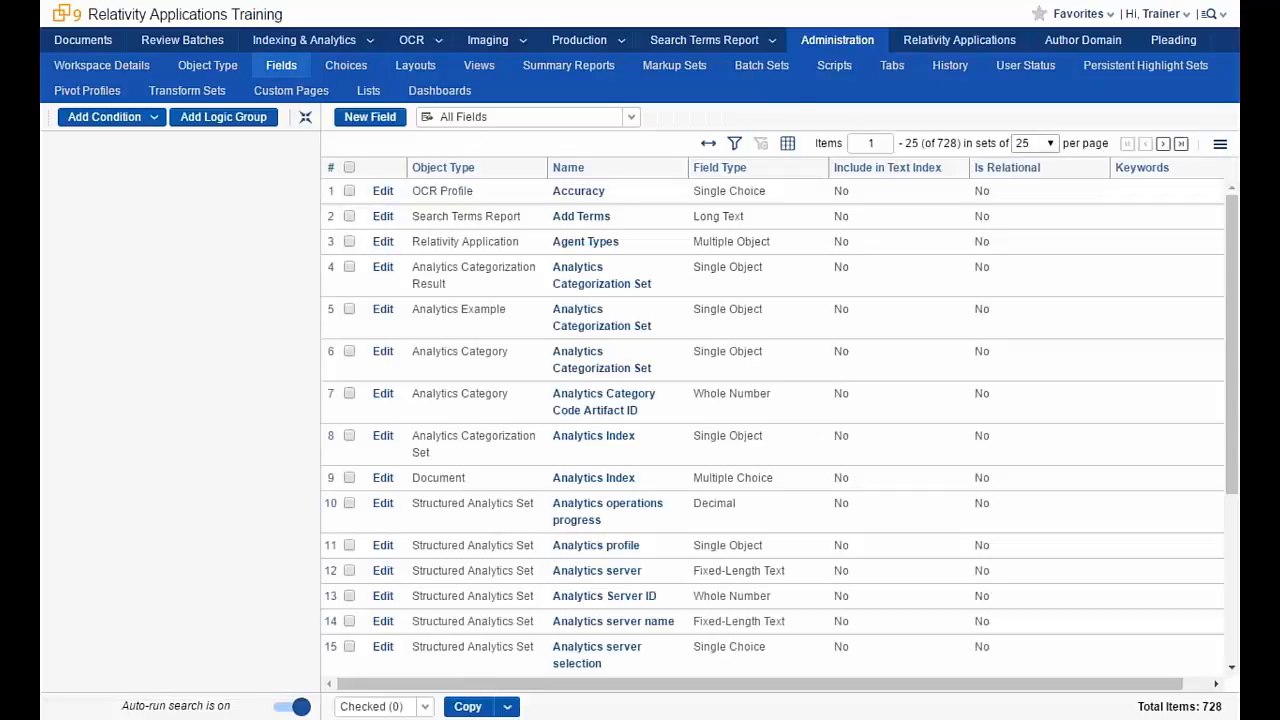
click(734, 143)
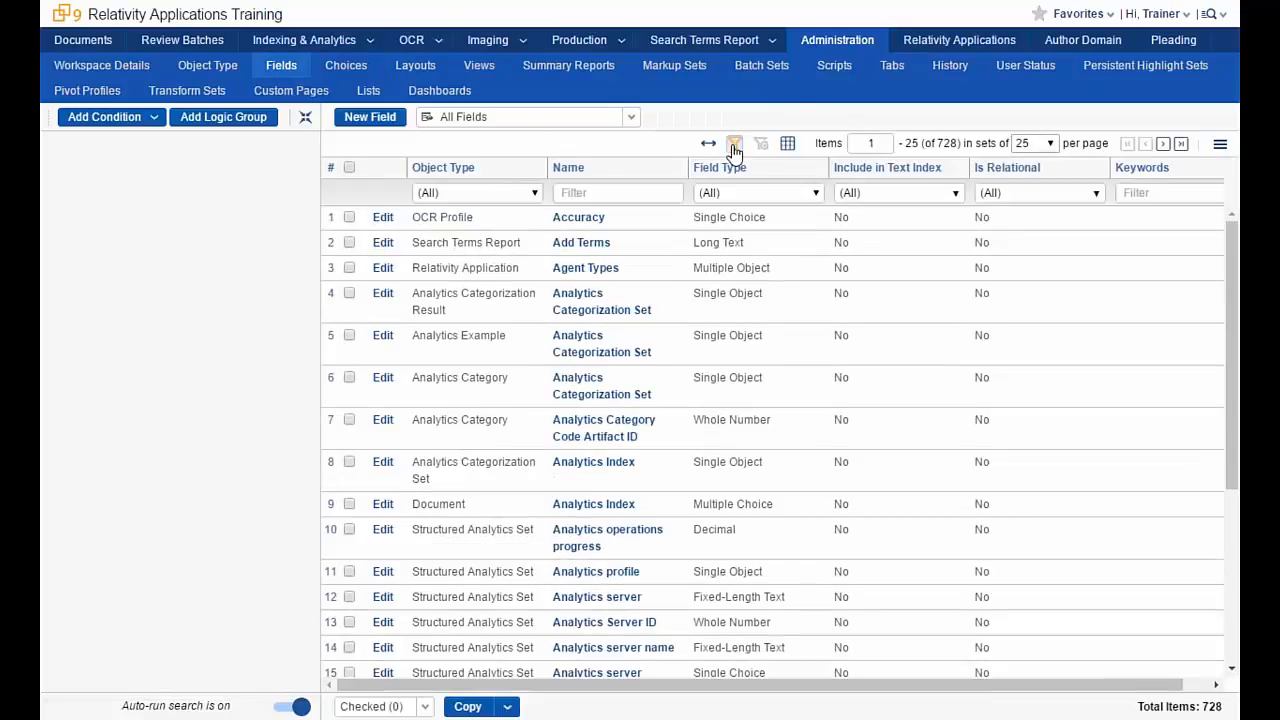
click(533, 194)
click(427, 269)
click(449, 245)
text(ple)
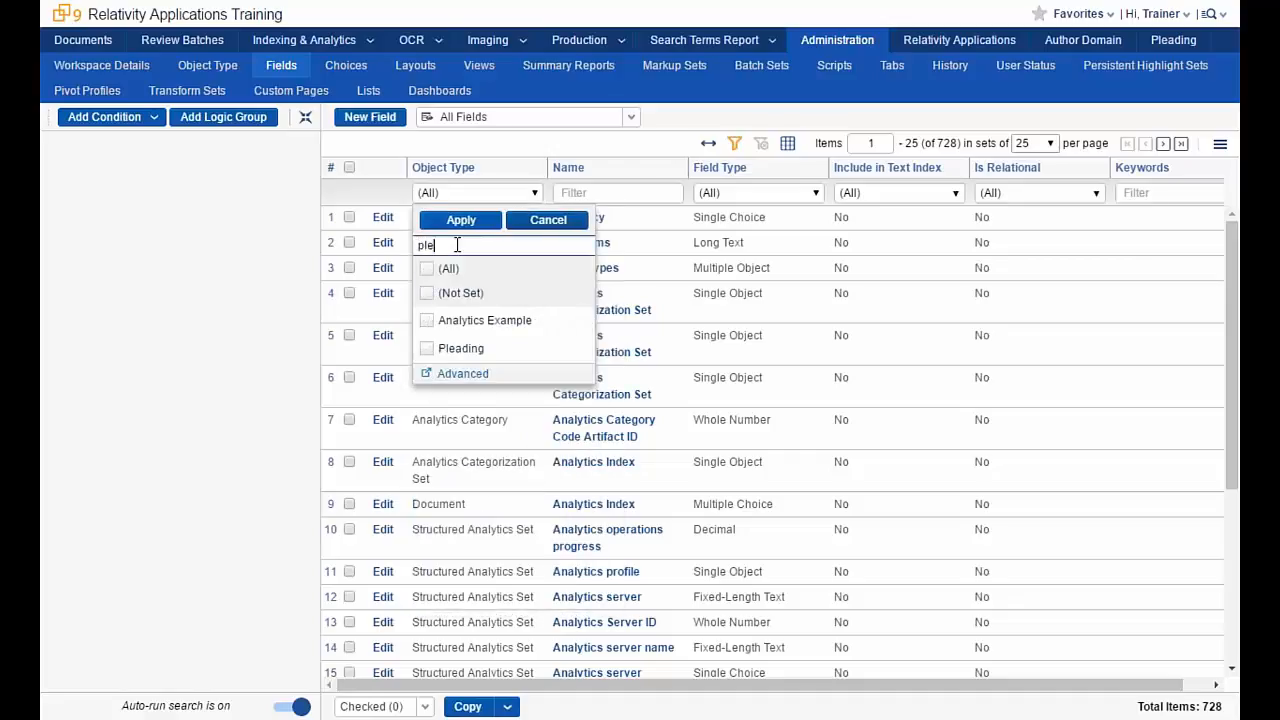
click(427, 348)
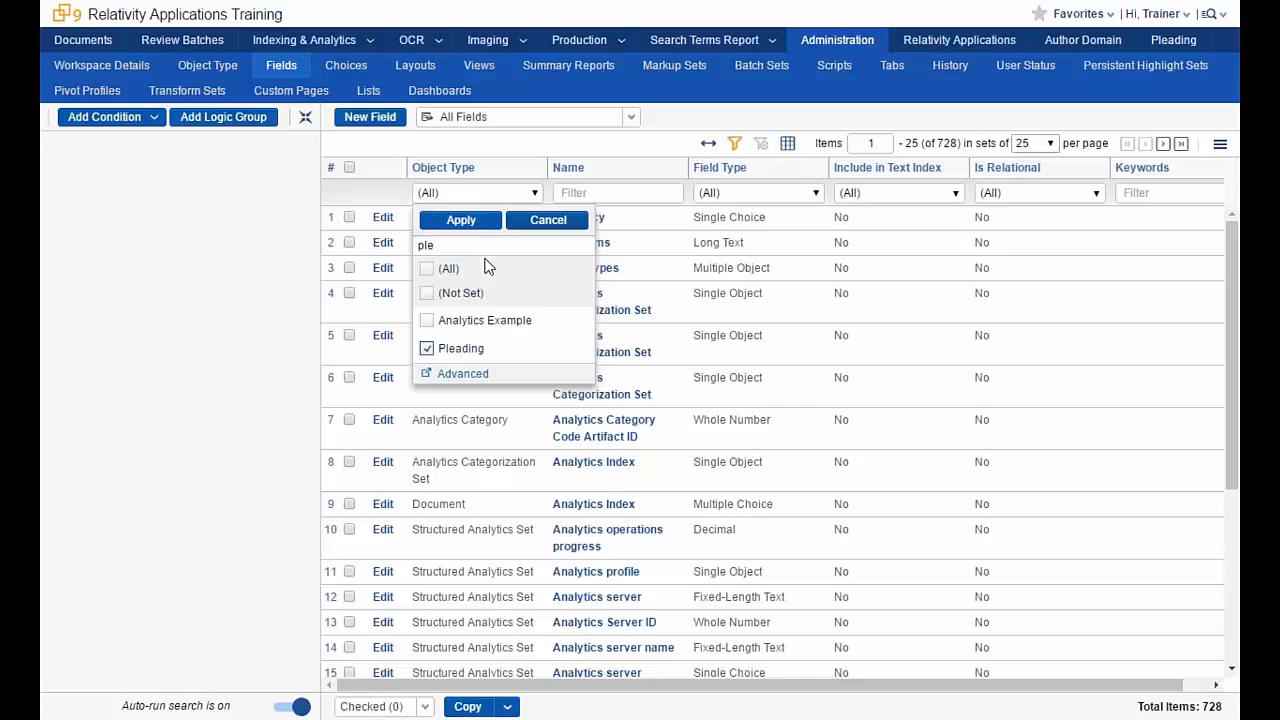
click(461, 220)
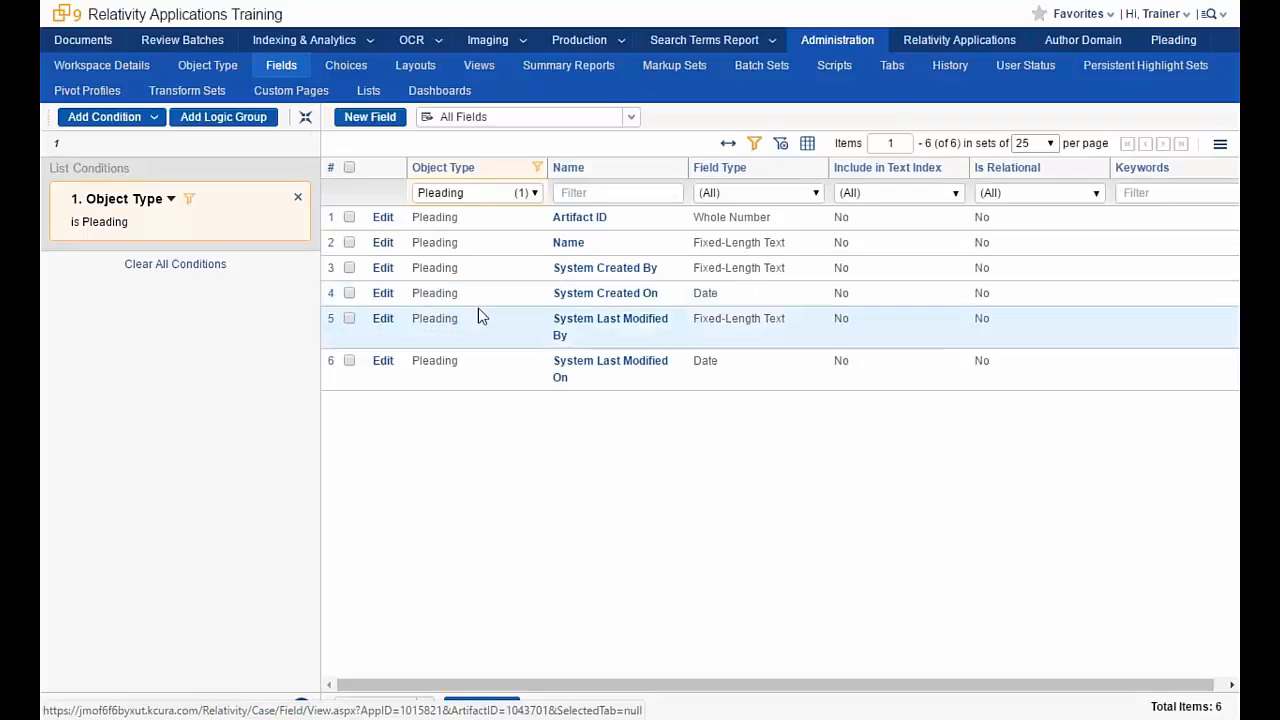
- Rename the Pleading object's Name field to "Pleading Title" and save it, returning to the fields list
click(386, 245)
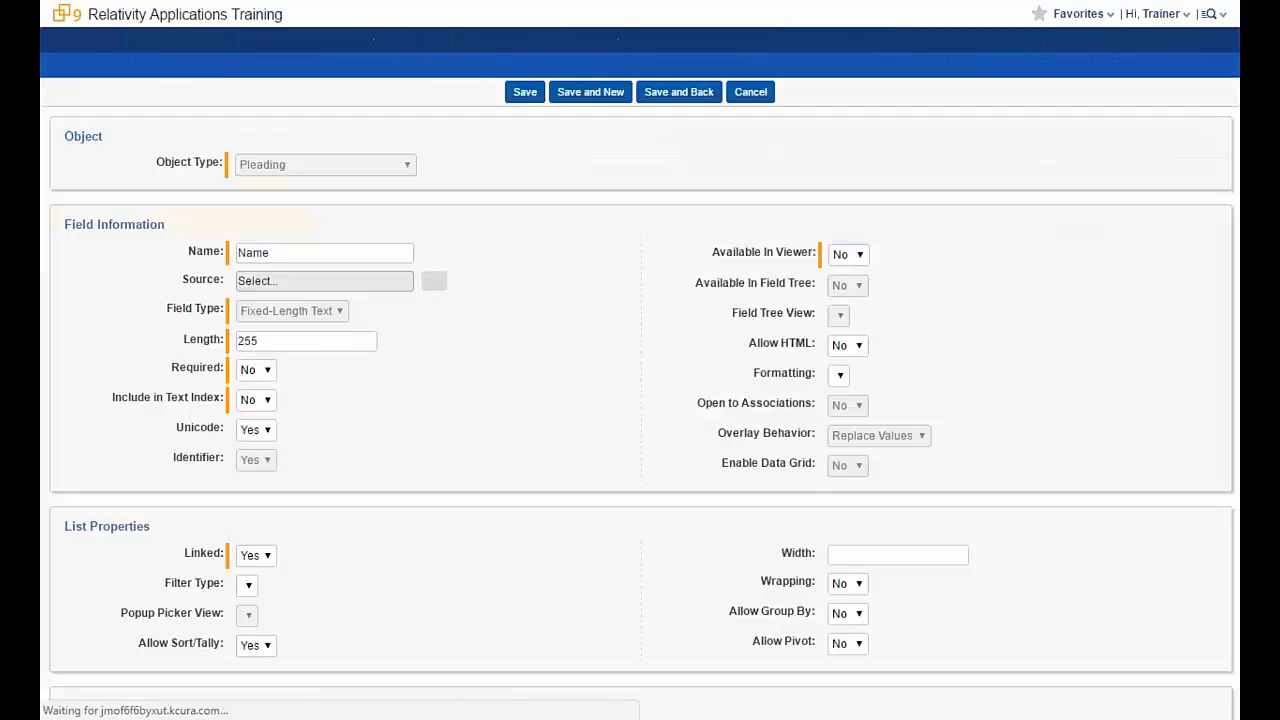
drag(349, 280, 198, 276)
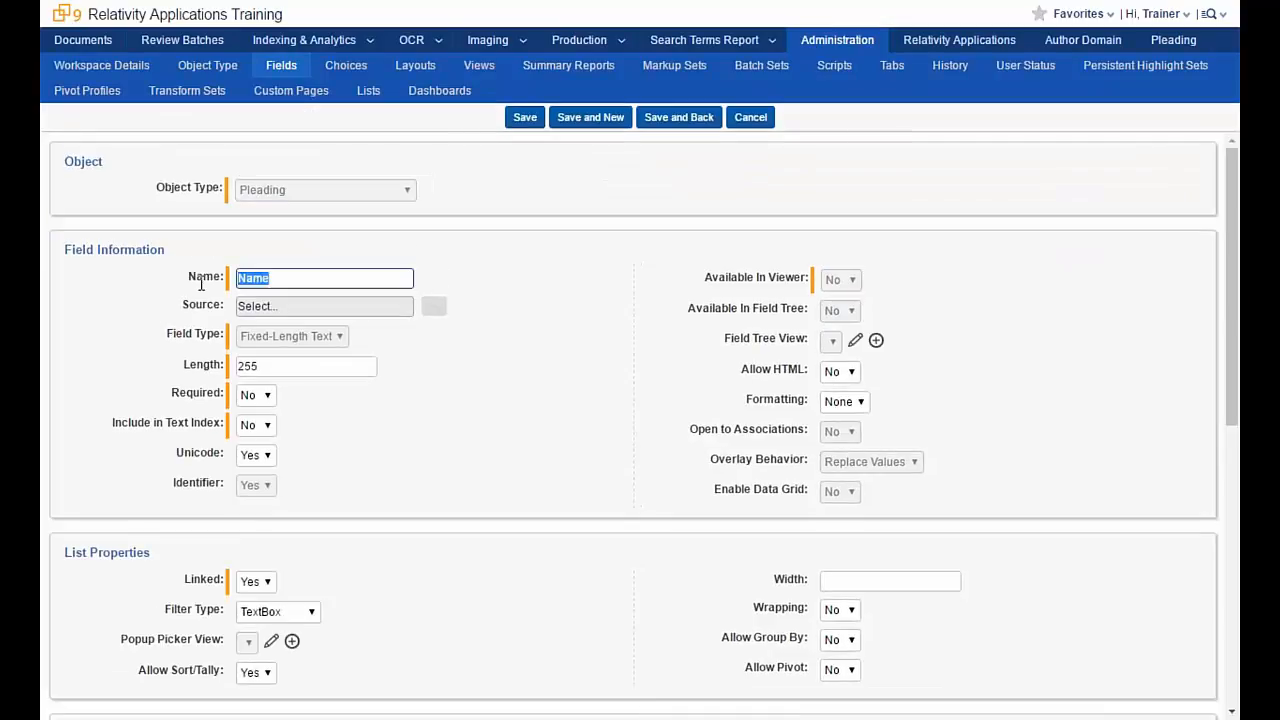
text(Pleading)
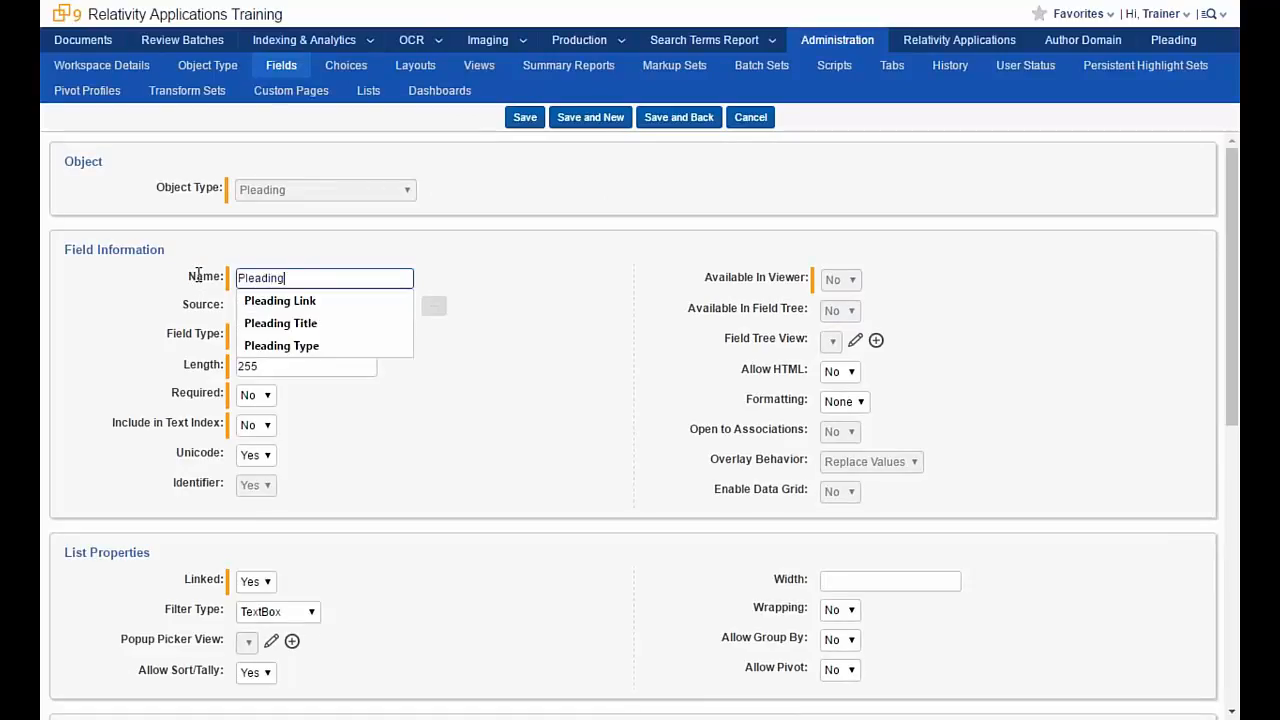
click(288, 323)
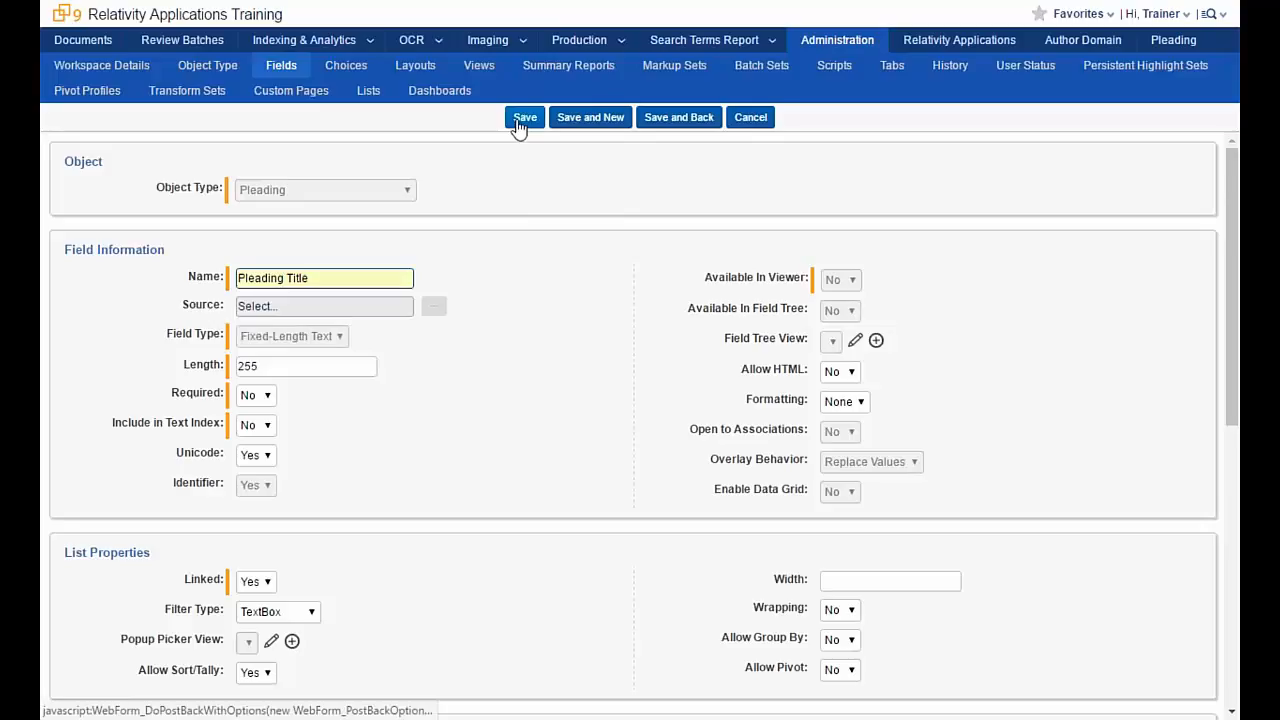
click(679, 118)
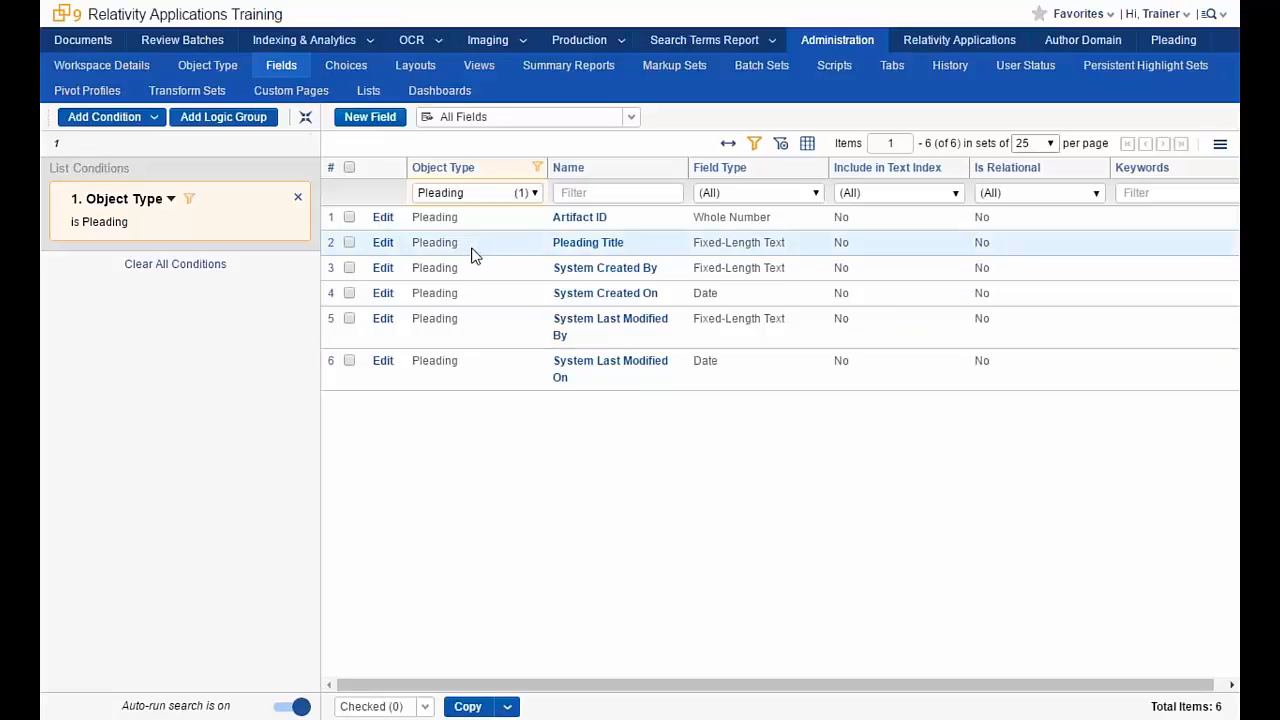
- Create a Date field named "Date of Pleading" on the Pleading object type and save it, continuing with another new field
click(370, 118)
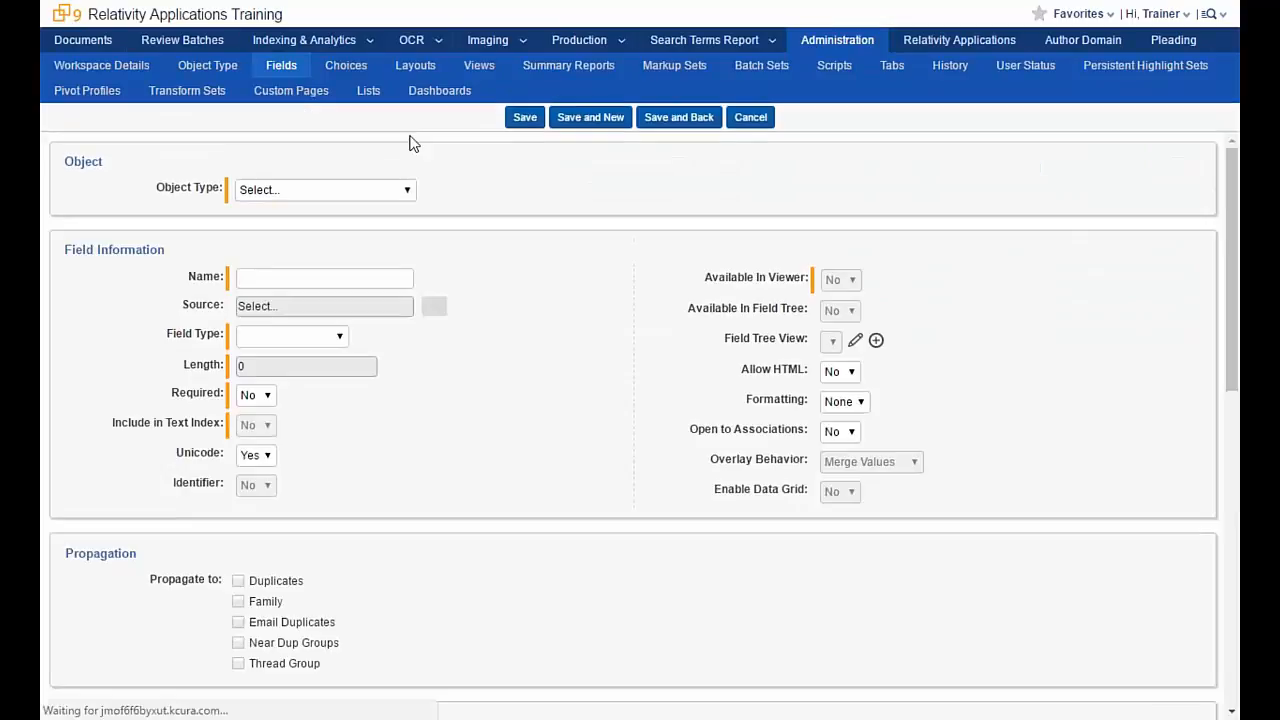
click(405, 192)
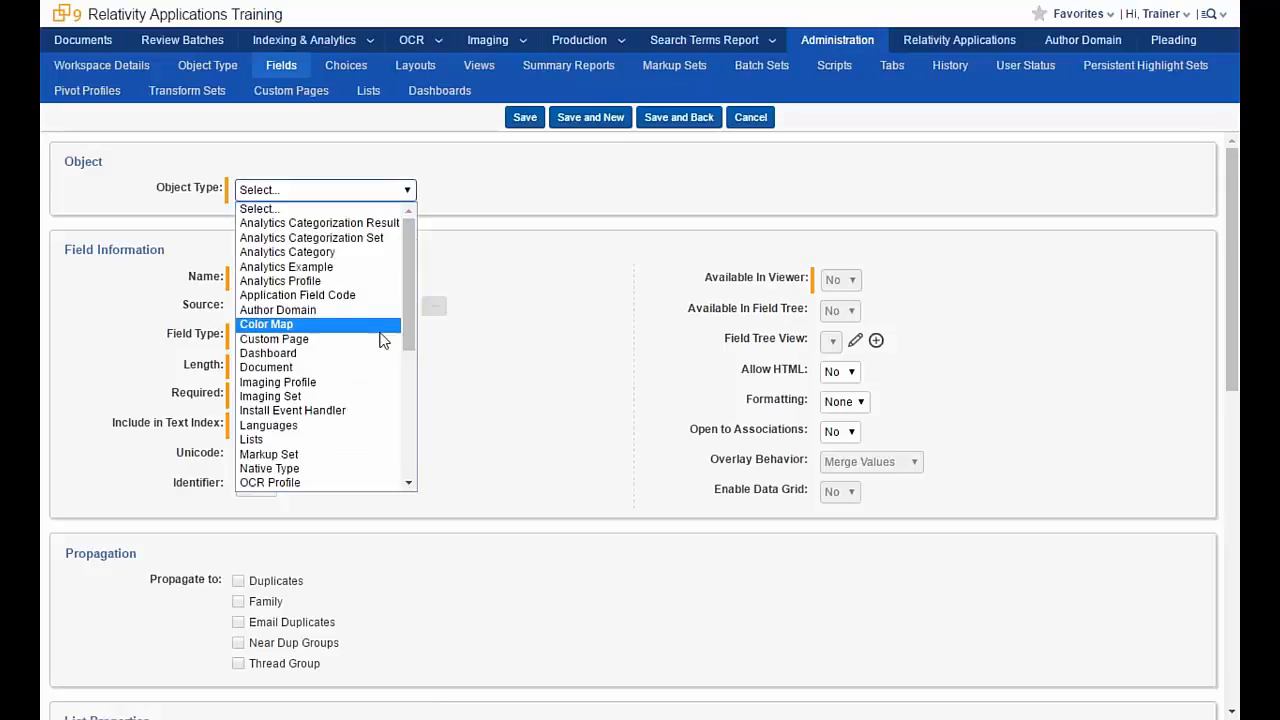
scroll(370, 340, down, 4)
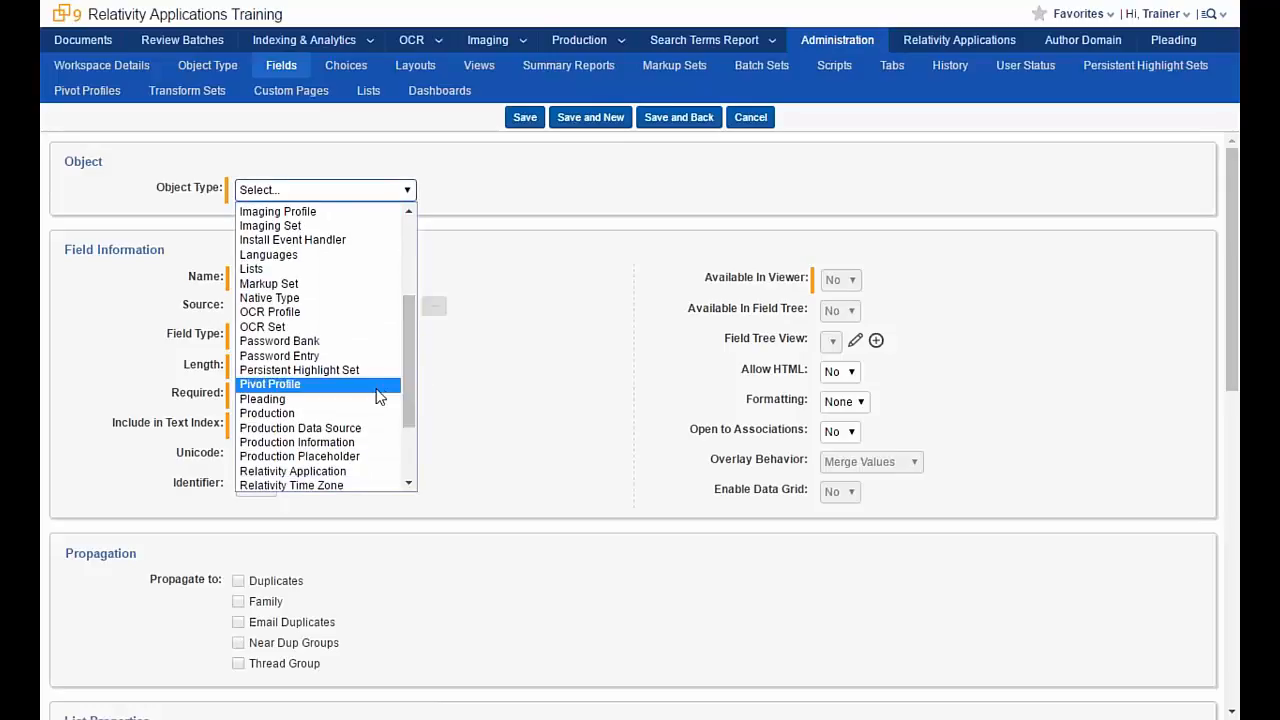
click(372, 399)
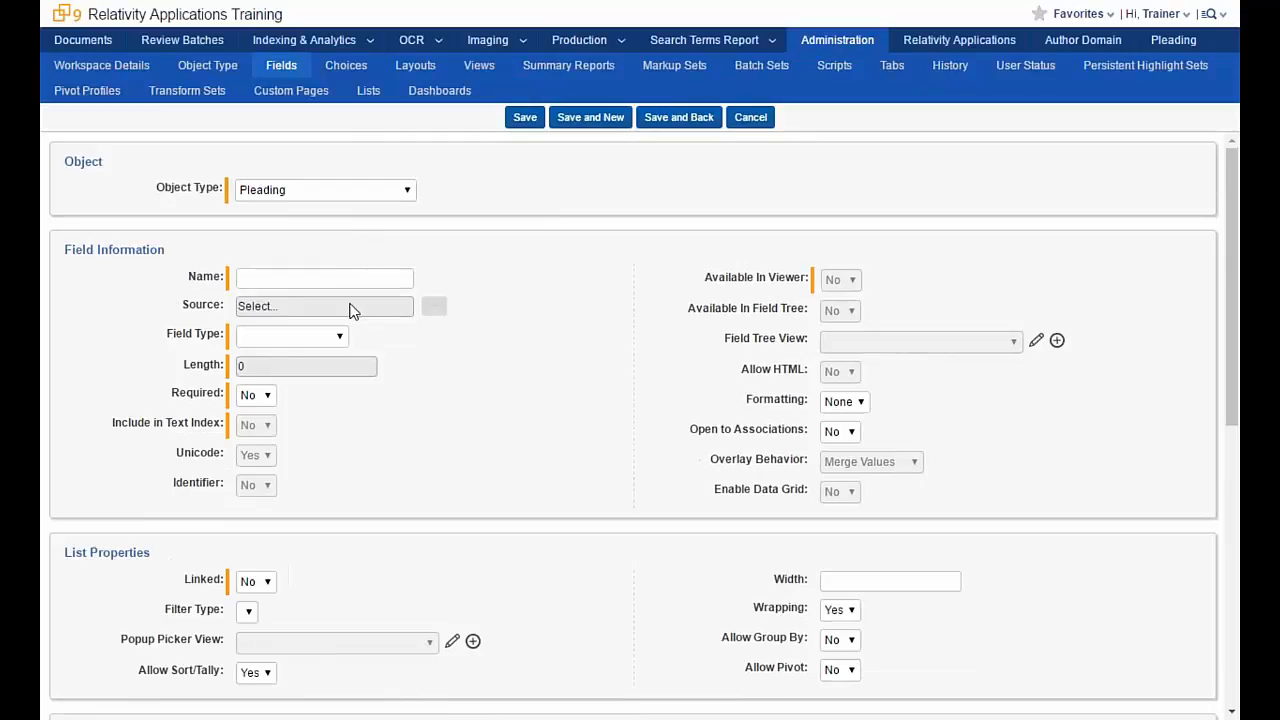
click(329, 278)
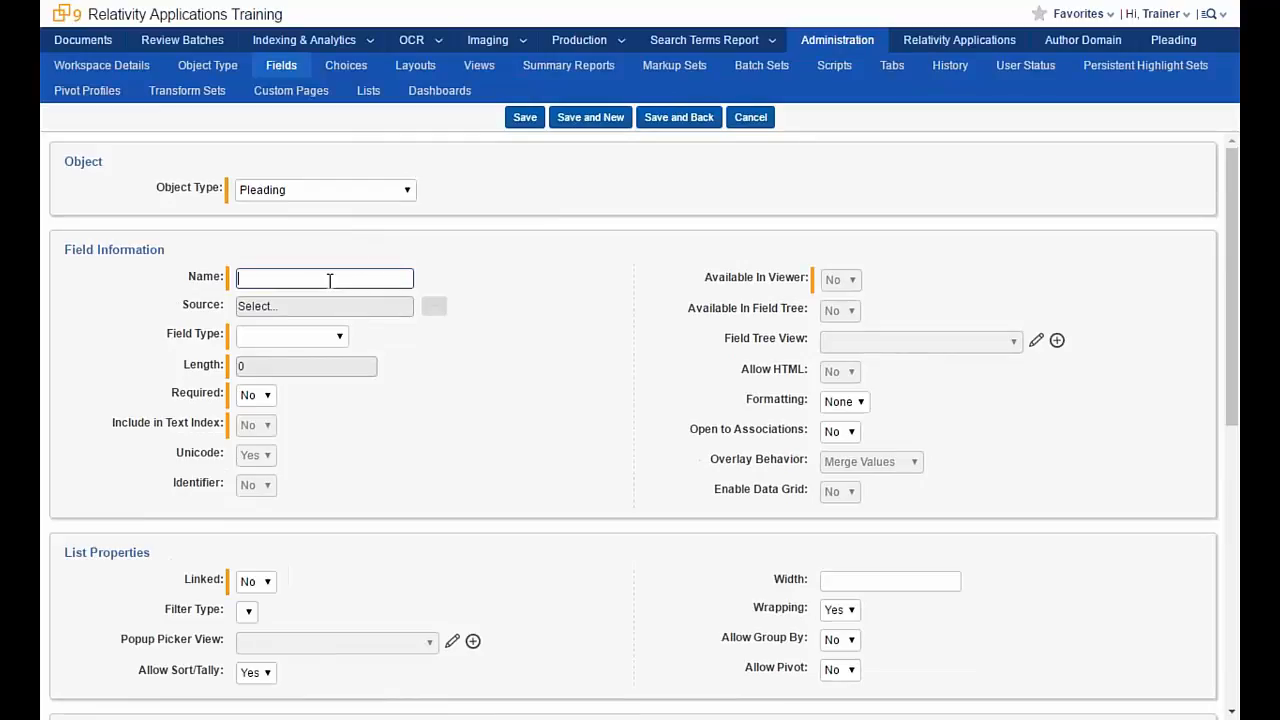
text(Date)
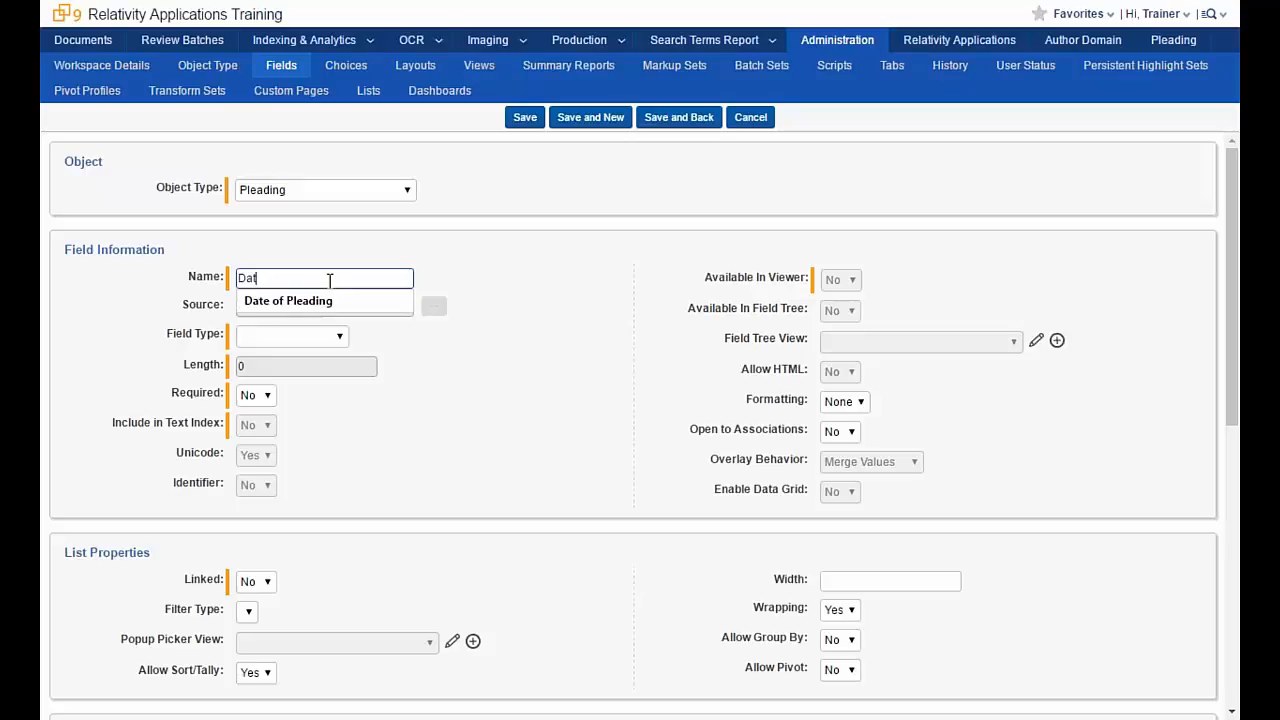
click(323, 301)
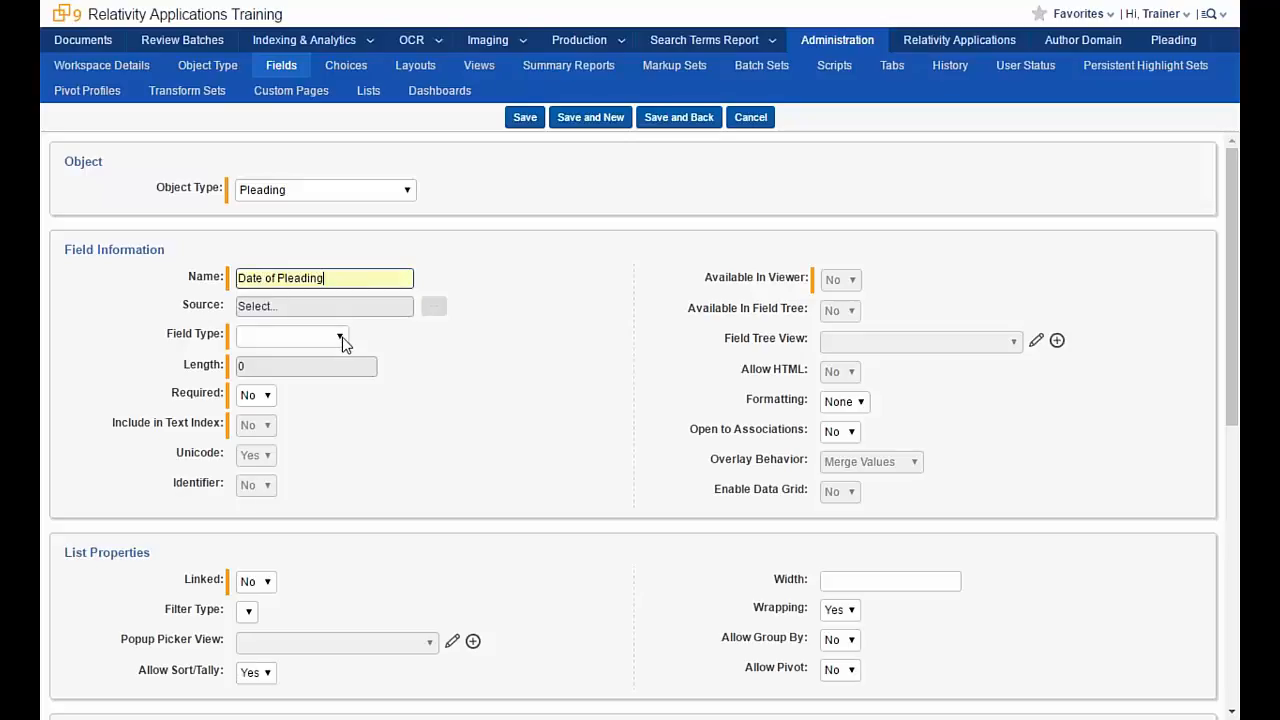
click(340, 341)
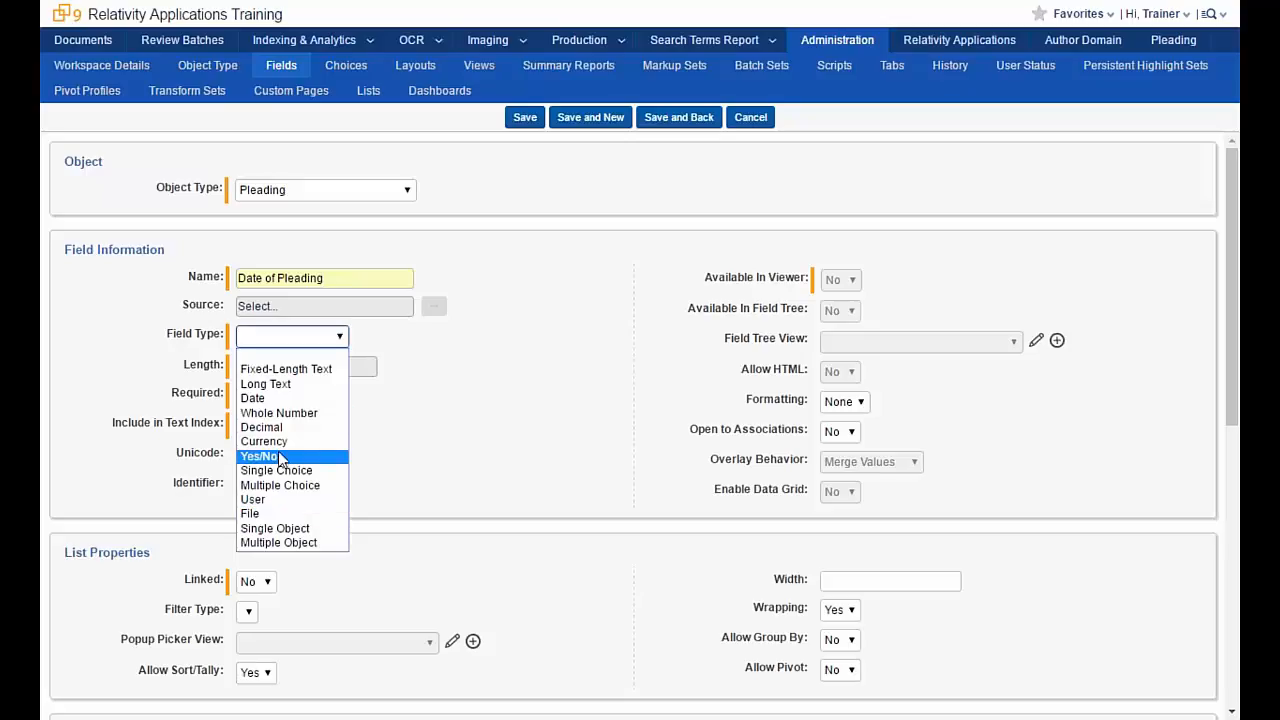
click(268, 399)
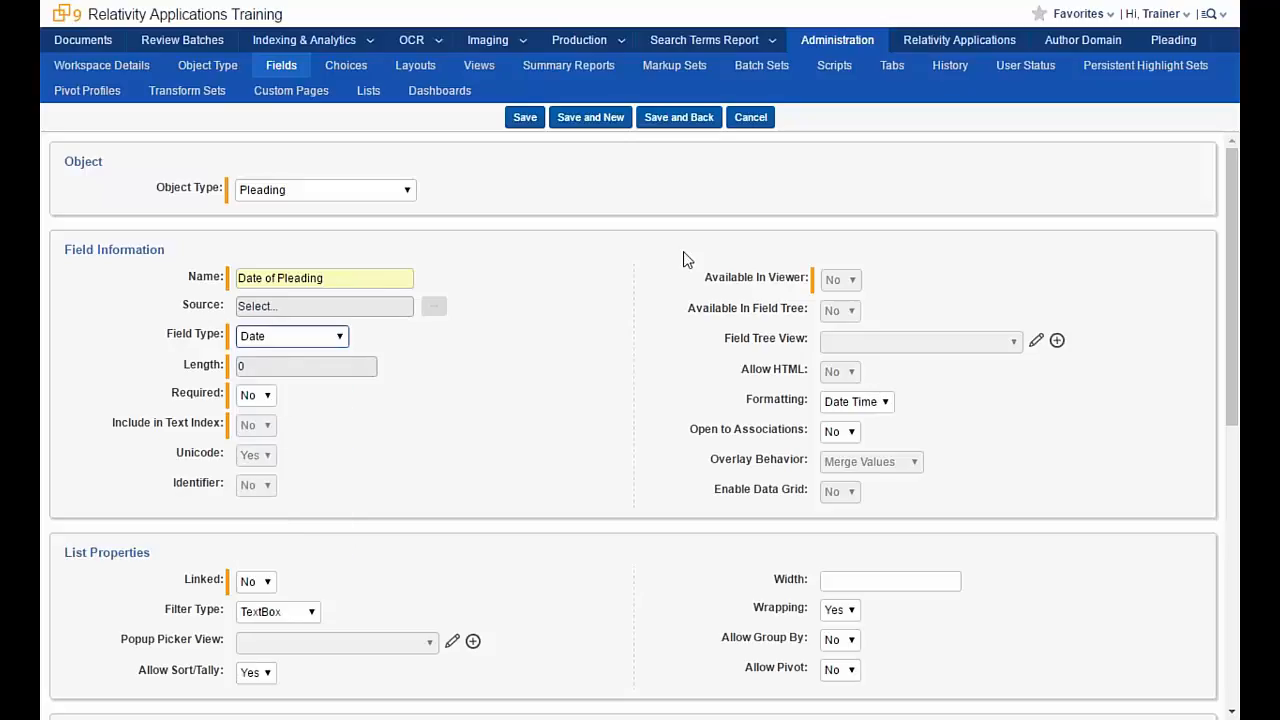
click(604, 121)
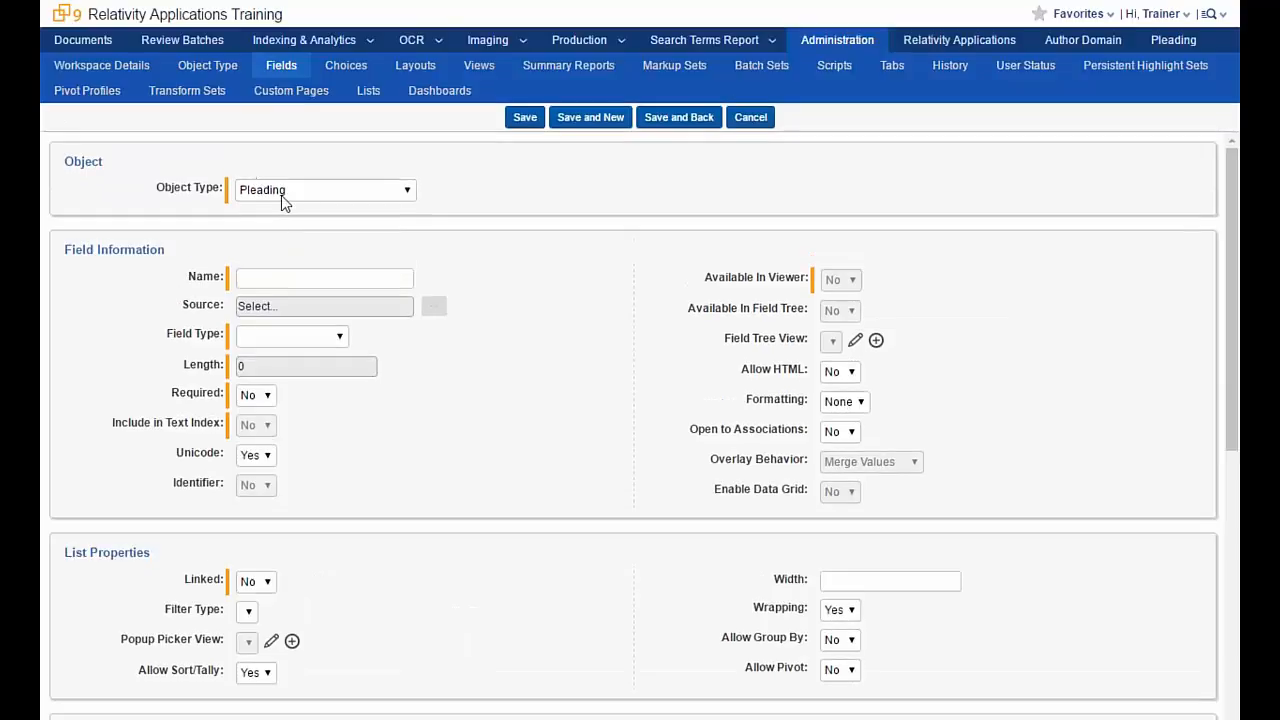
- Create a Single Choice field named "Pleading Type" on the Pleading object and save it, continuing with another new field
click(315, 279)
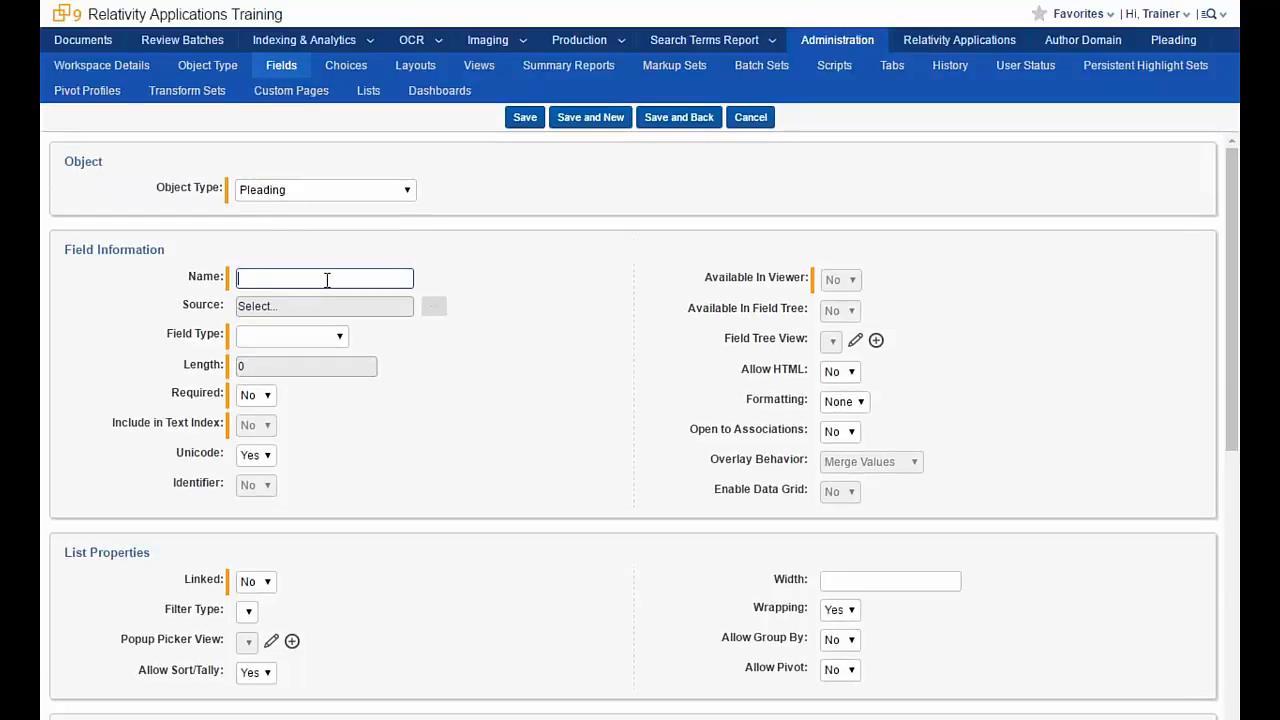
text(Plead)
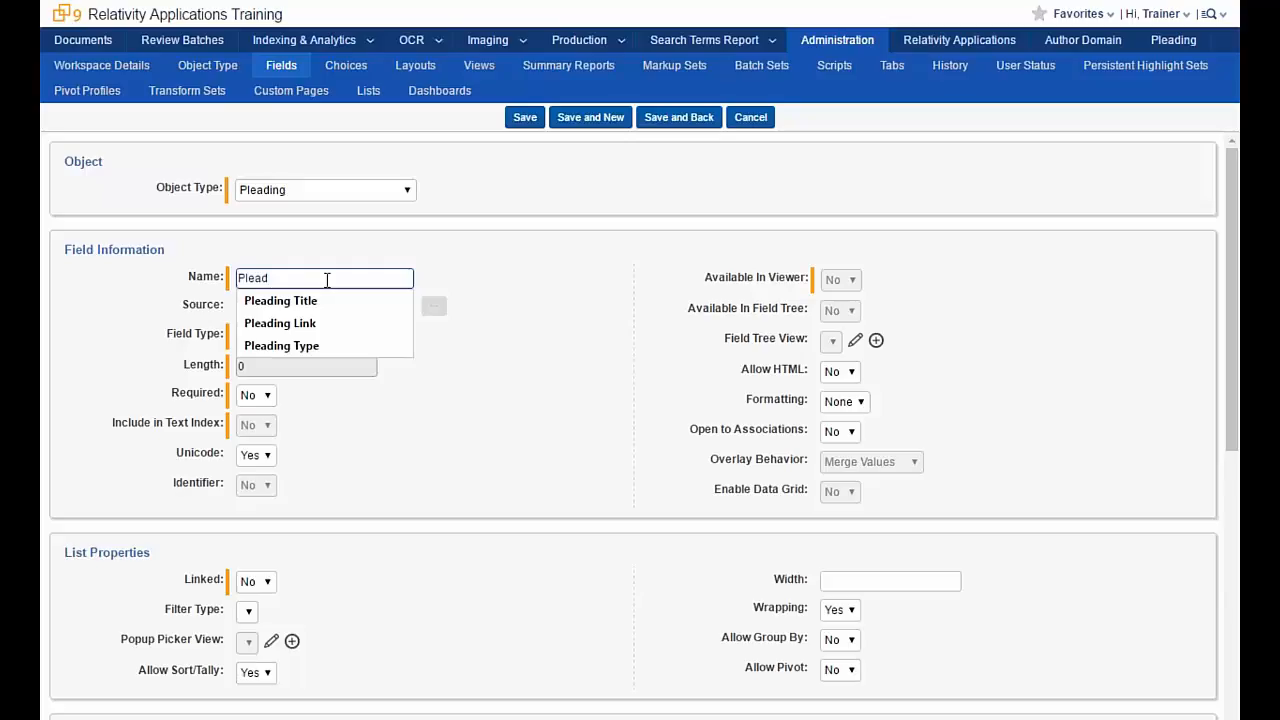
click(325, 347)
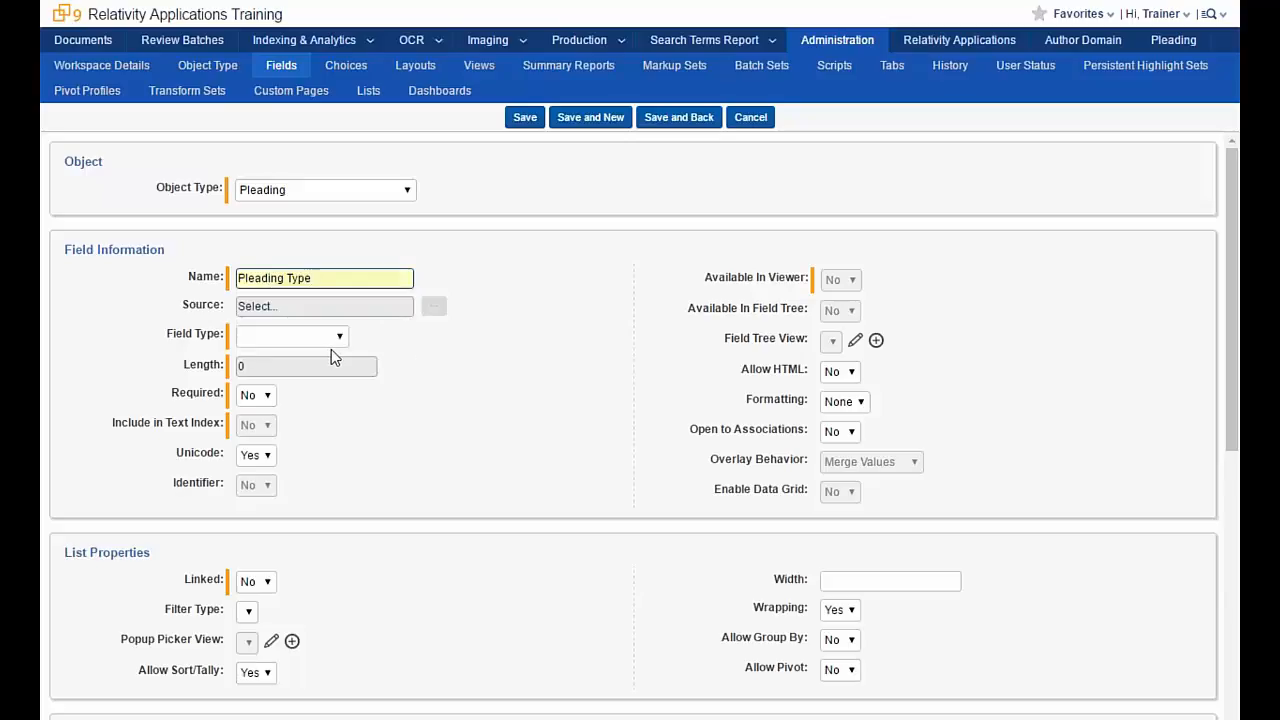
click(341, 338)
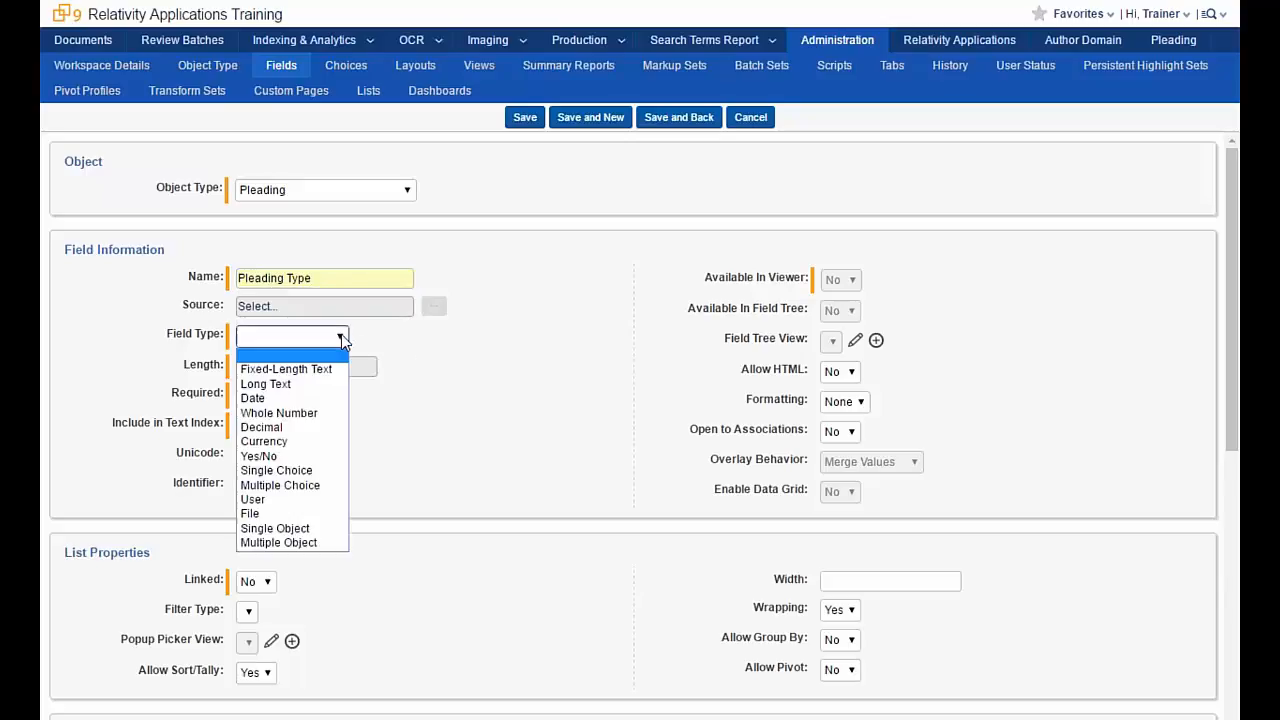
click(325, 471)
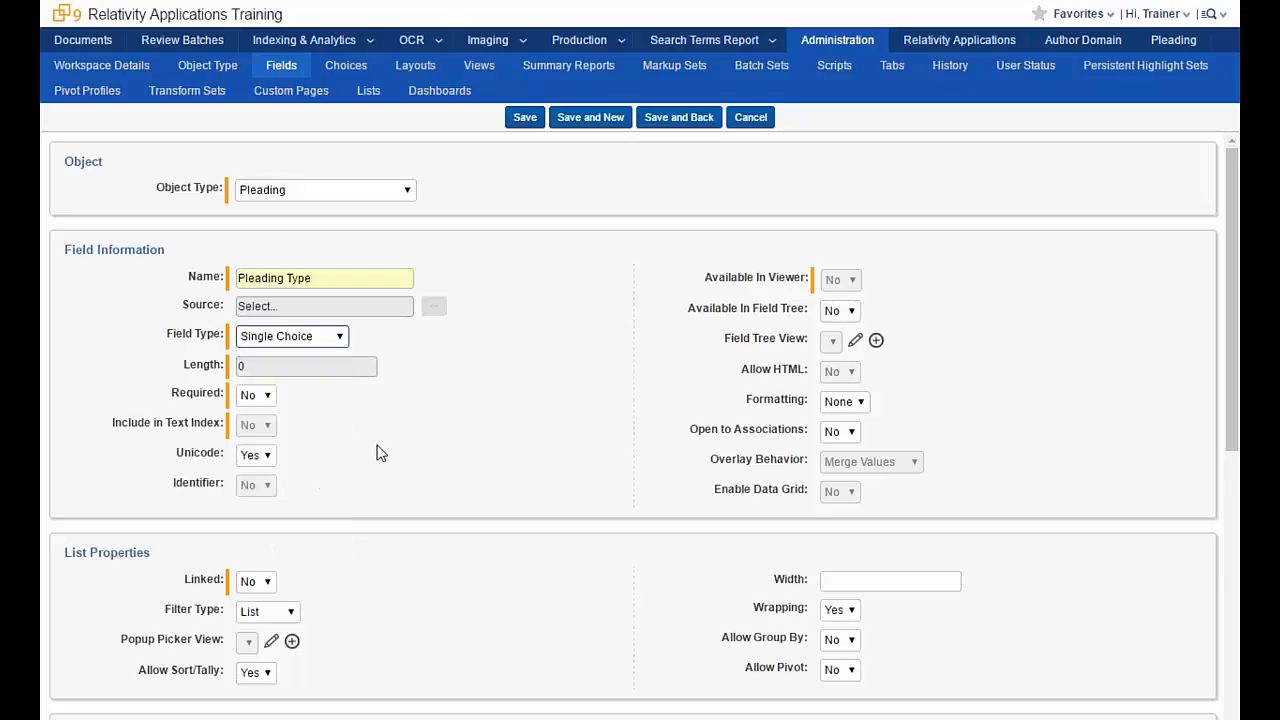
click(588, 120)
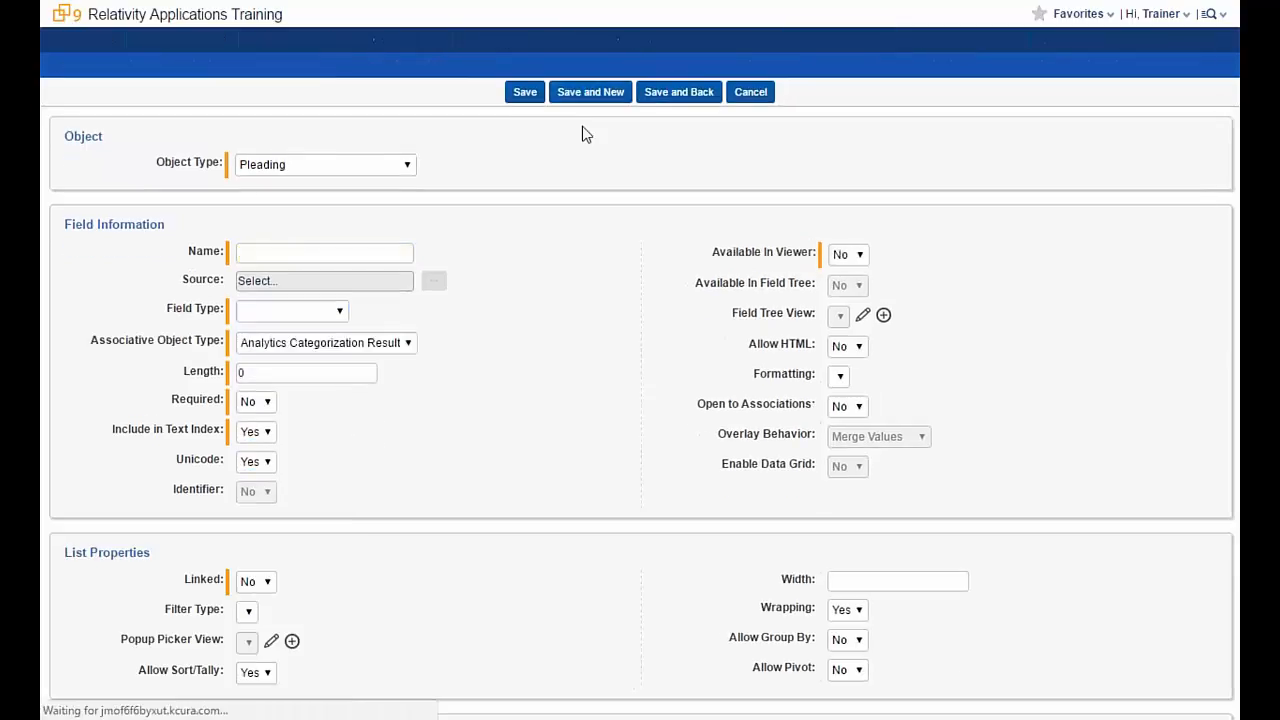
- Create a Fixed-Length Text field named "Docket Number" on the Pleading object and save it, continuing with another new field
click(340, 277)
text(D)
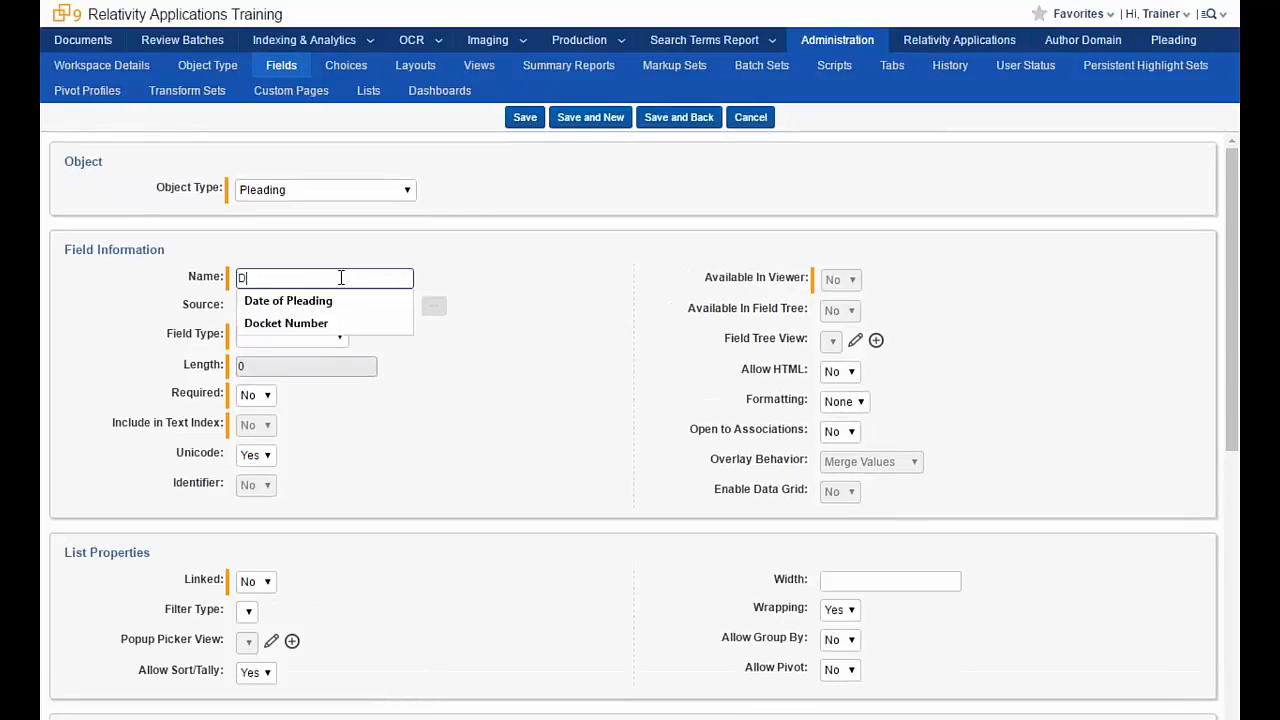
text(oc)
click(350, 301)
click(340, 338)
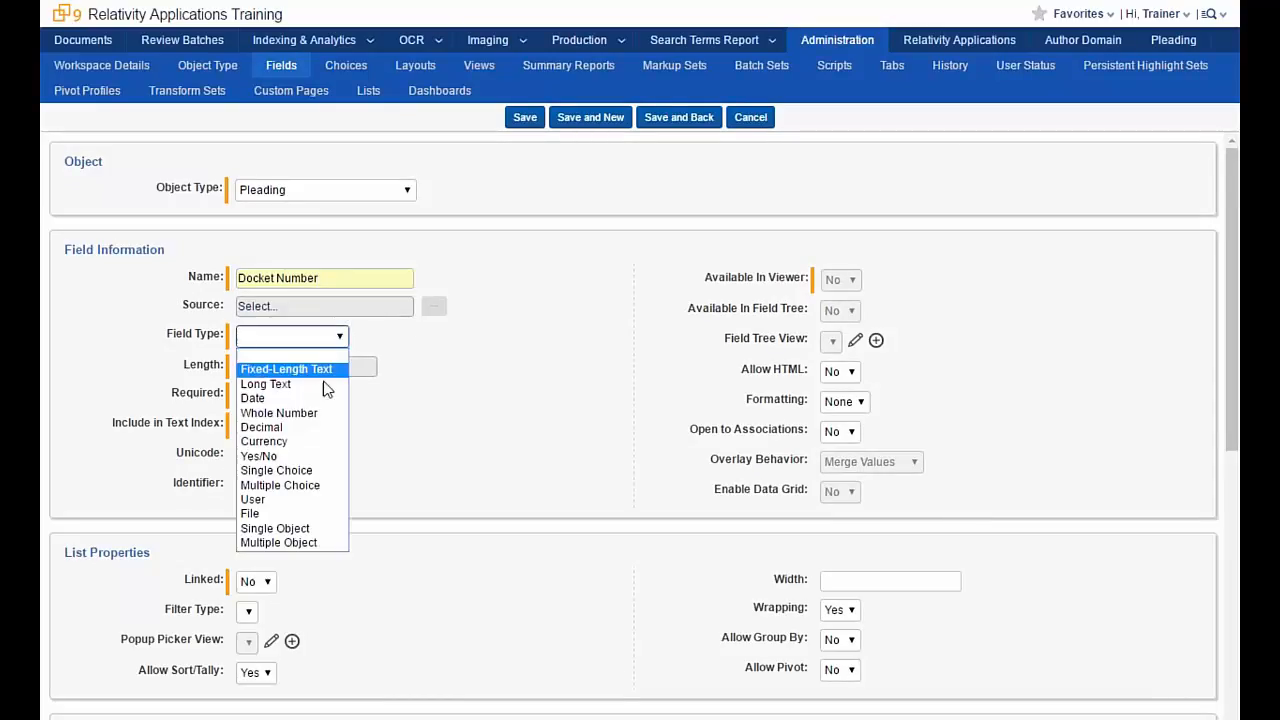
click(322, 369)
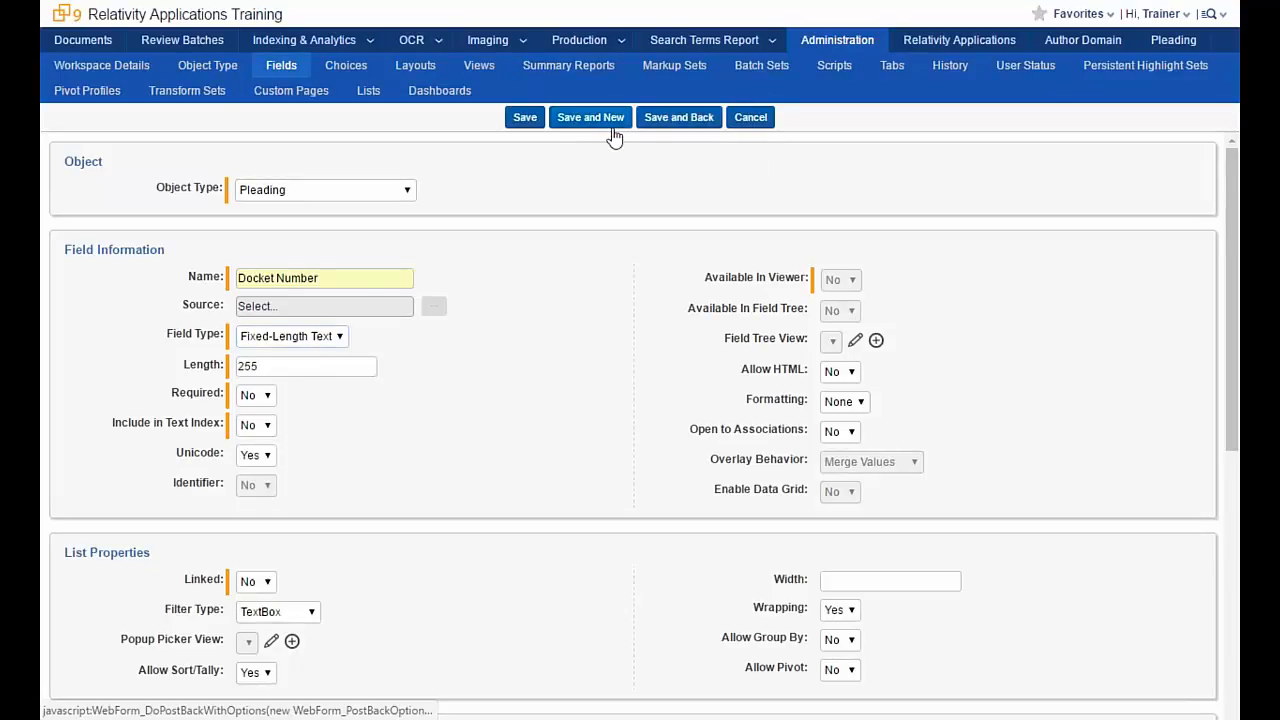
- Create a File field named "Pleading Link" on the Pleading object, save it, and check its Include in Text Index setting
click(311, 279)
text(Pl)
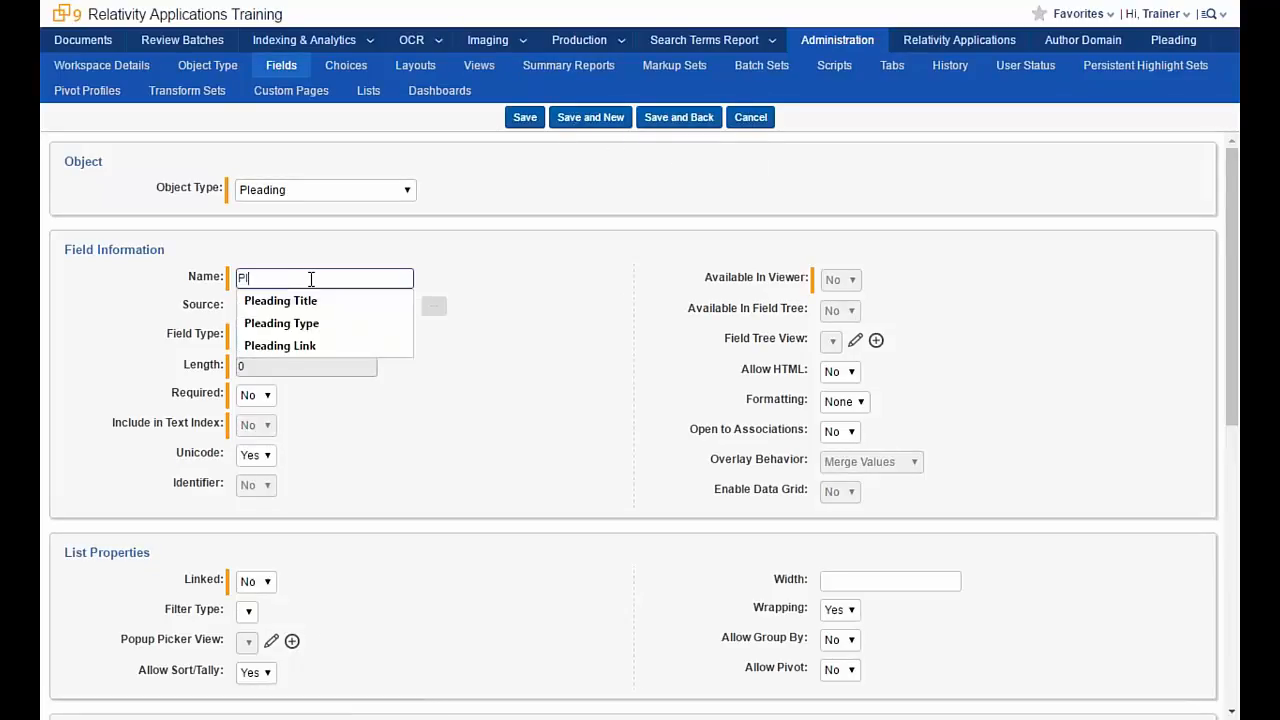
text(eading Link)
click(340, 336)
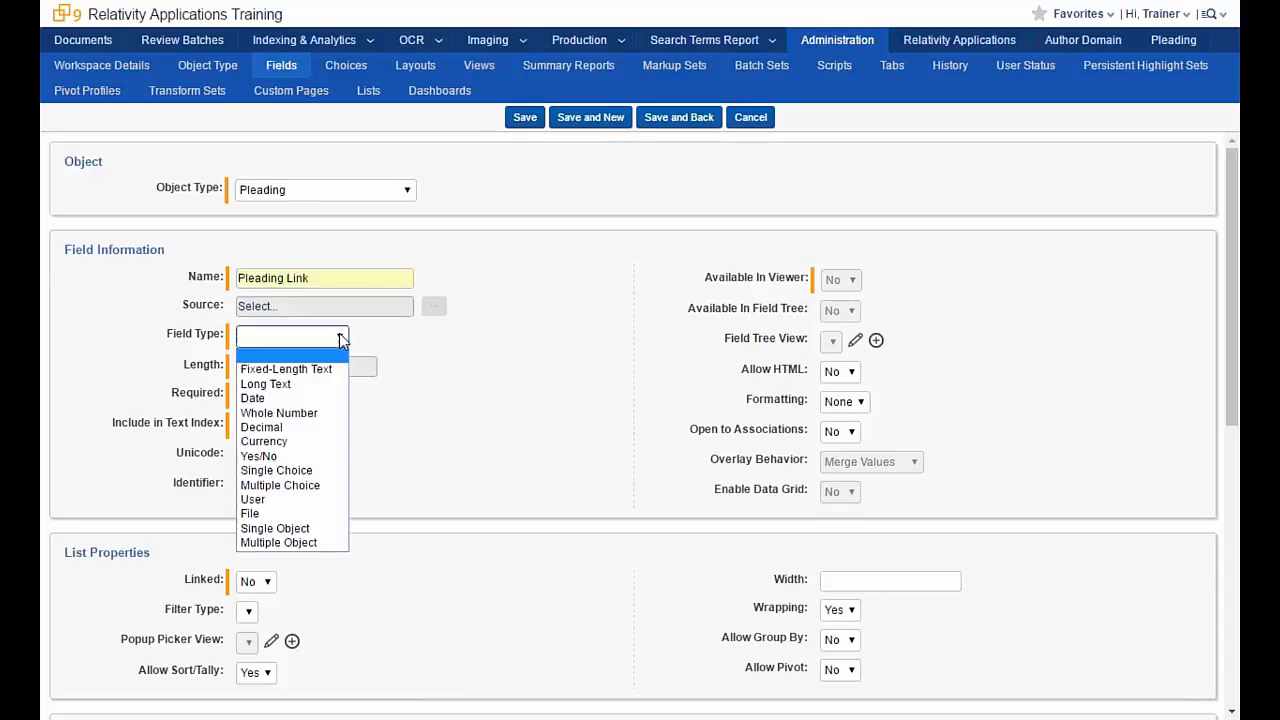
click(335, 512)
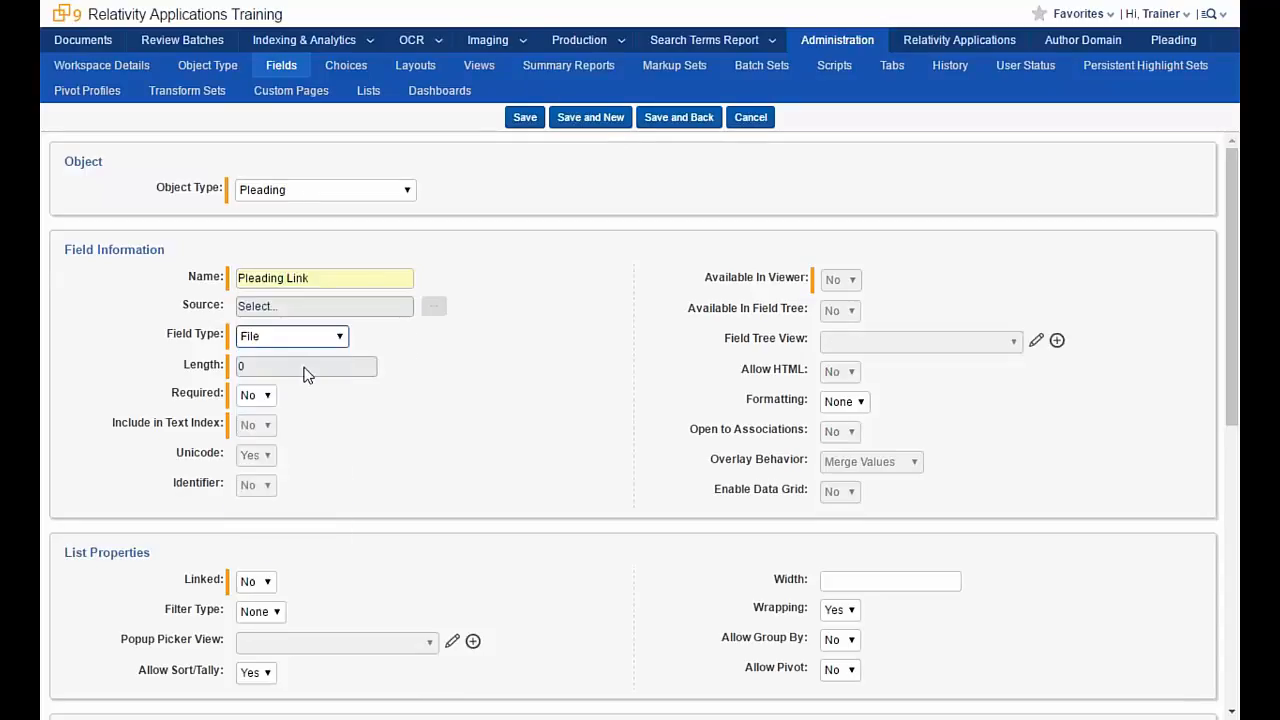
click(522, 122)
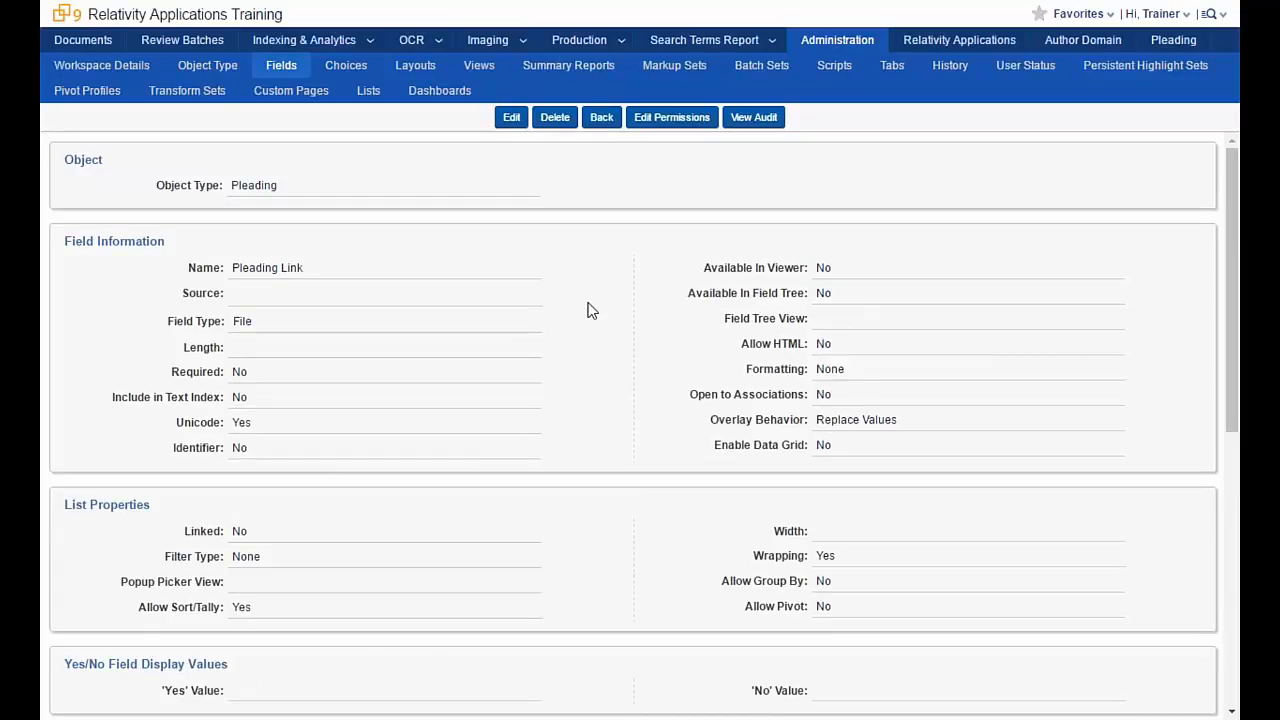
drag(272, 400, 103, 401)
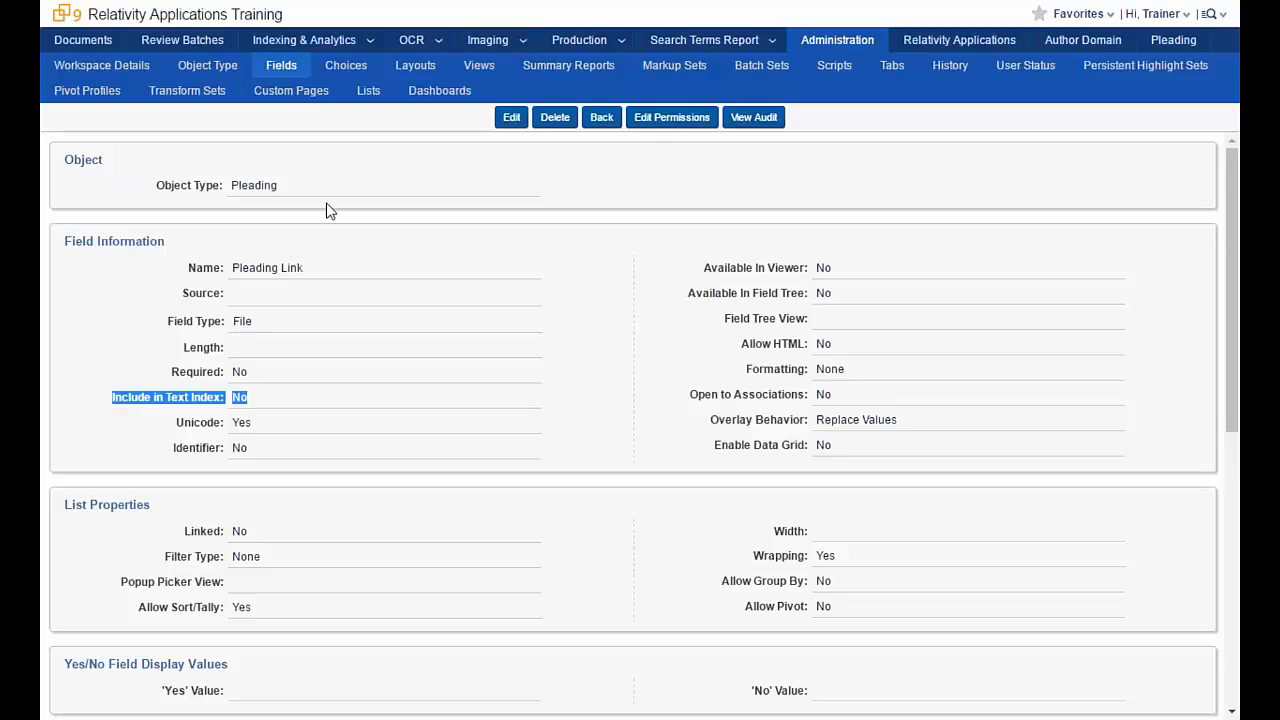
- Open the choice editor for the Pleading object type's Pleading Type field
click(352, 72)
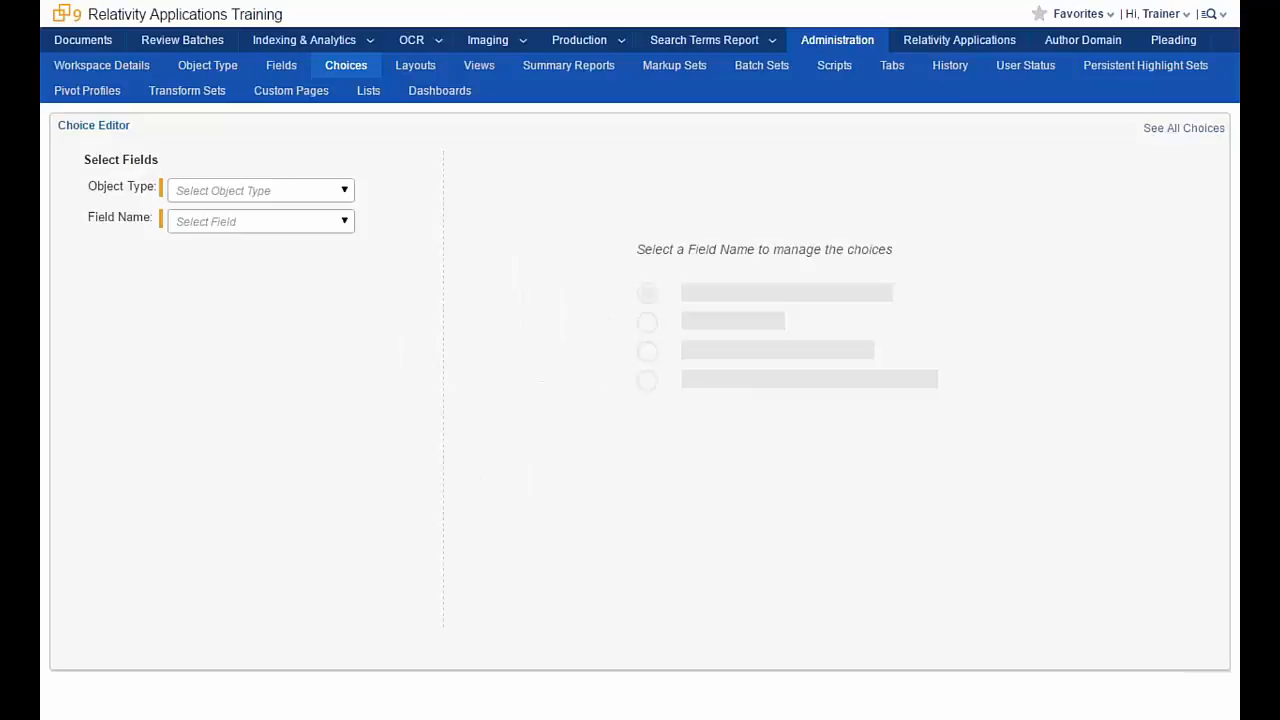
click(347, 193)
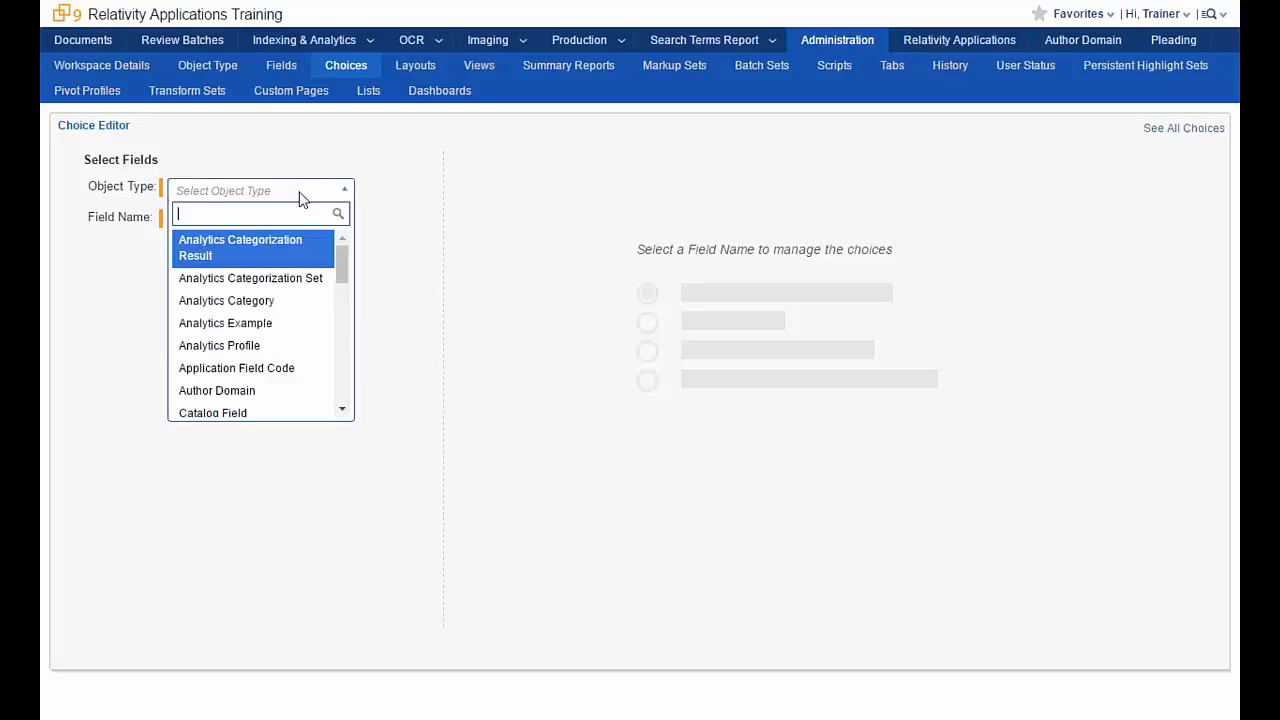
text(plea)
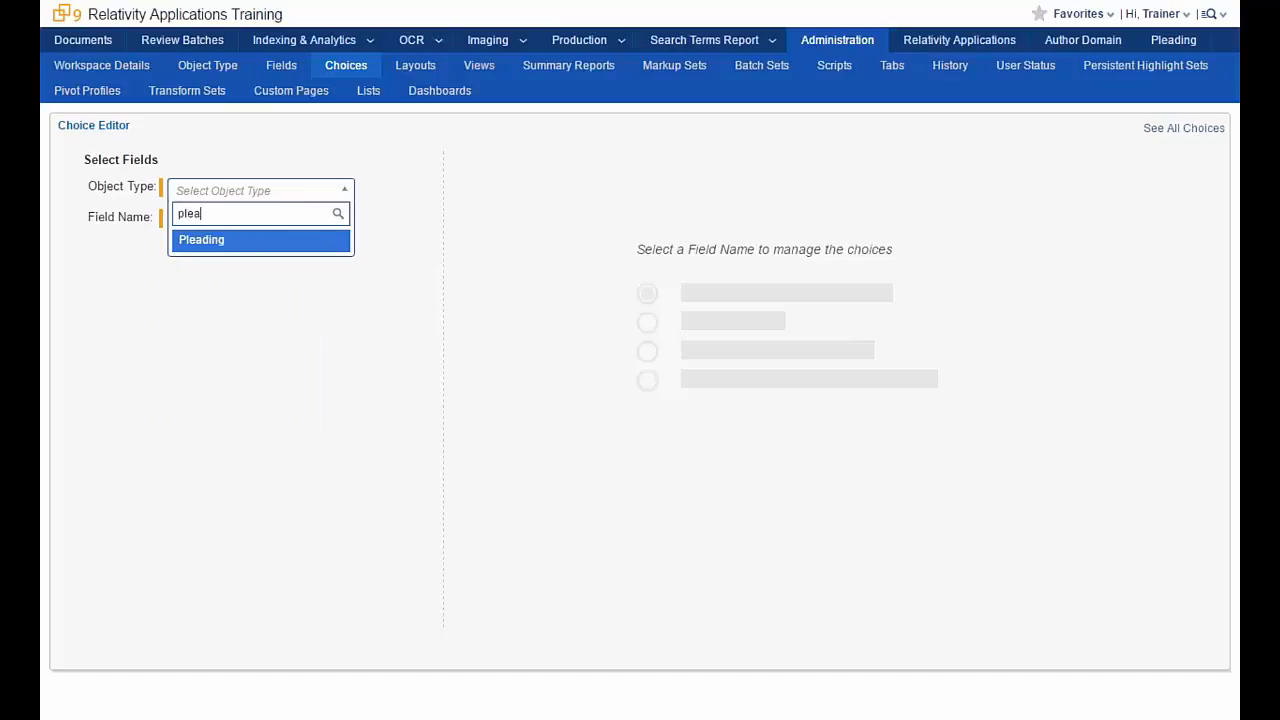
click(246, 236)
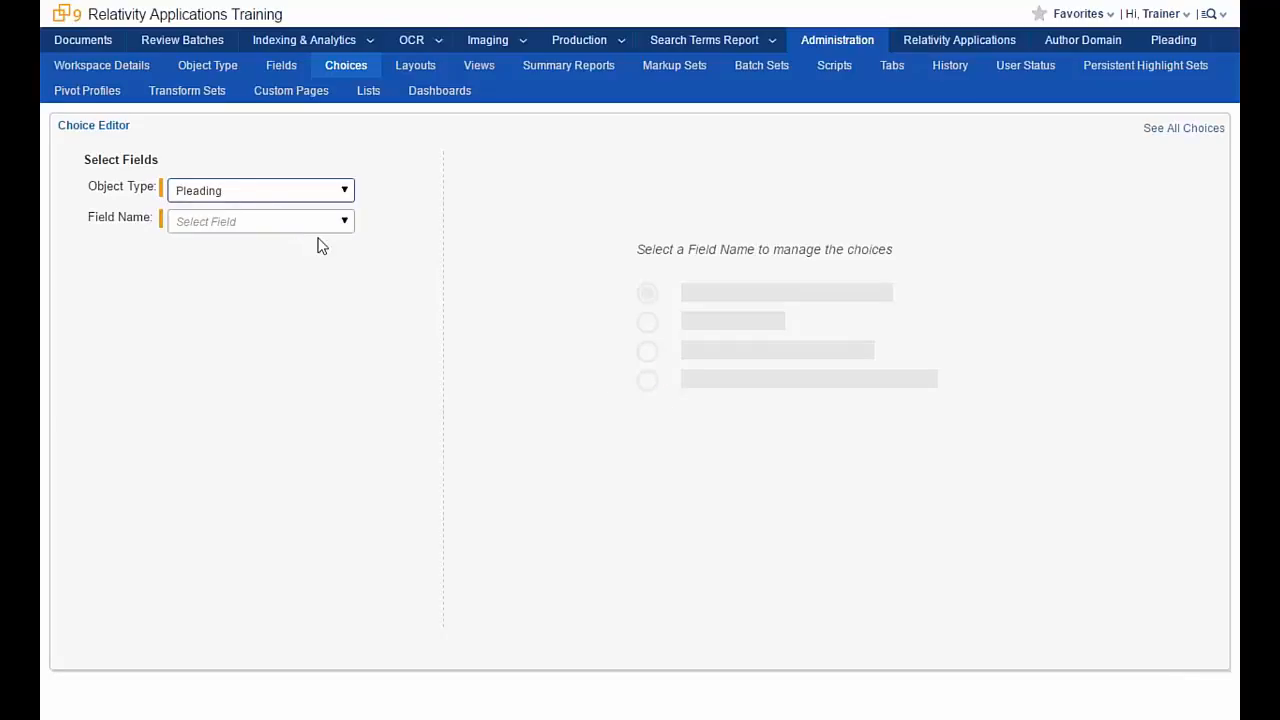
click(344, 222)
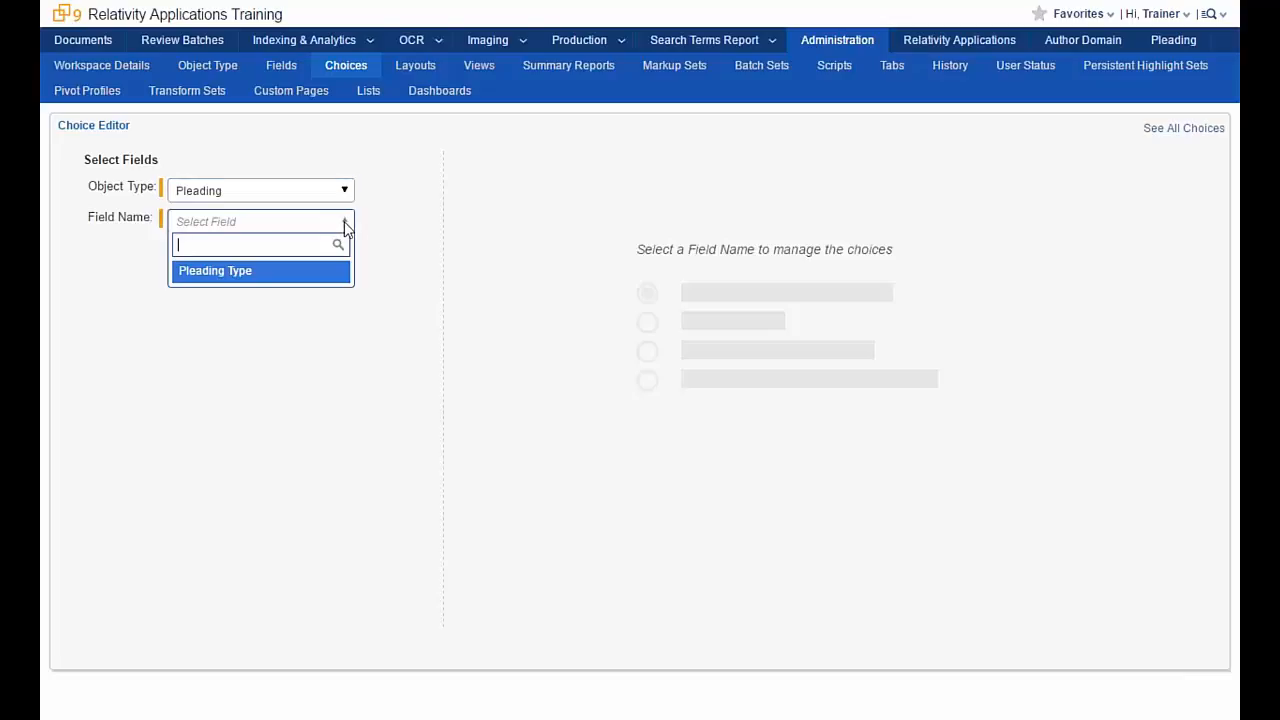
click(268, 280)
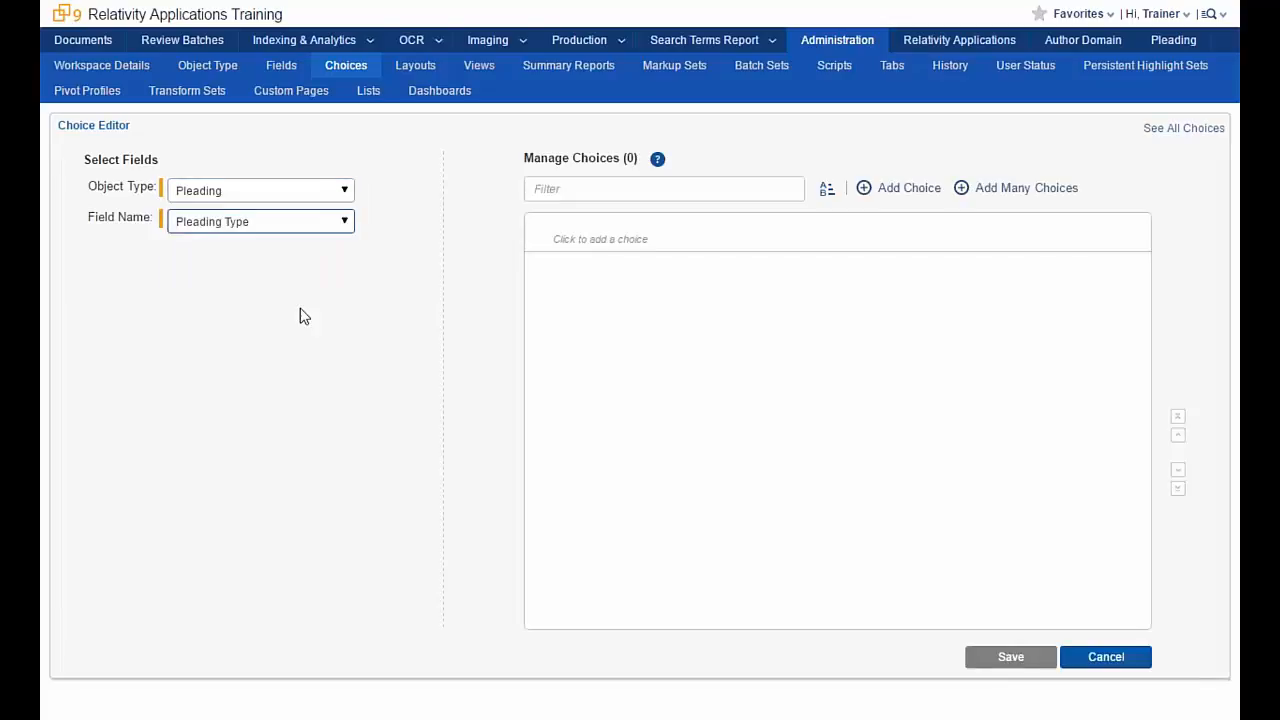
- Add the choices Answer, Brief, Complaint, Order and Subpoena to Pleading Type in bulk and save them
click(1003, 198)
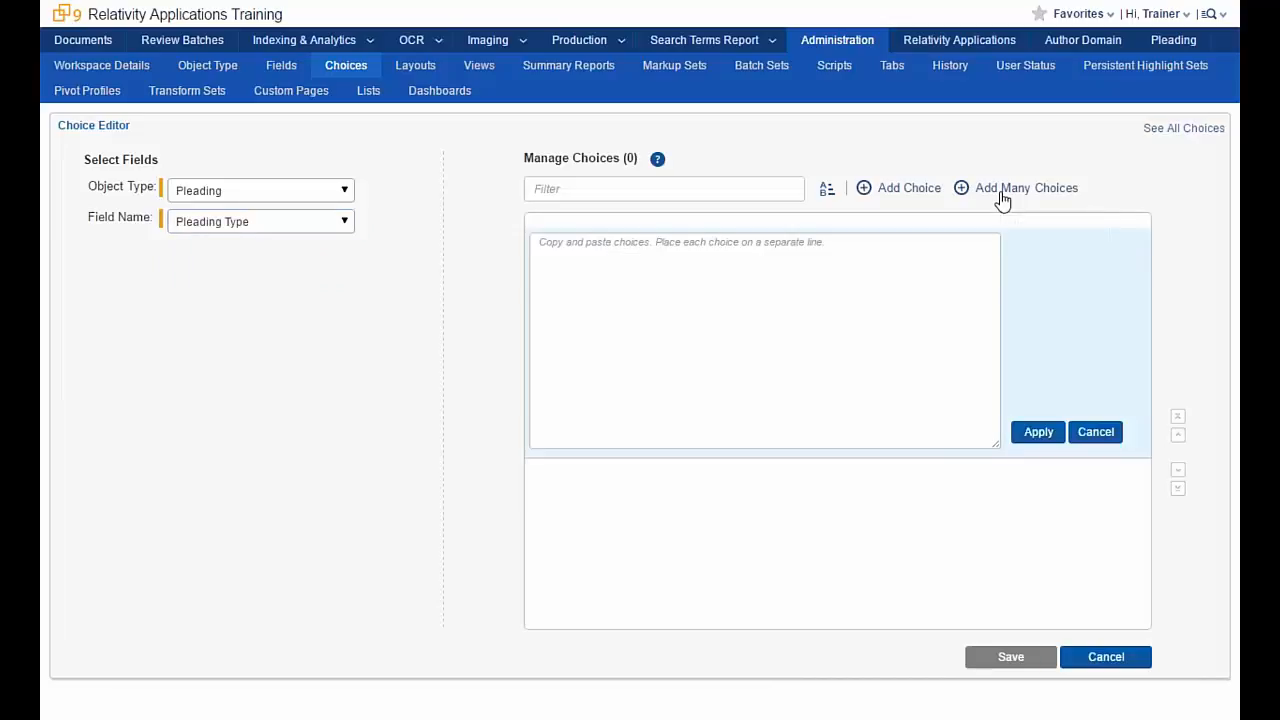
click(708, 292)
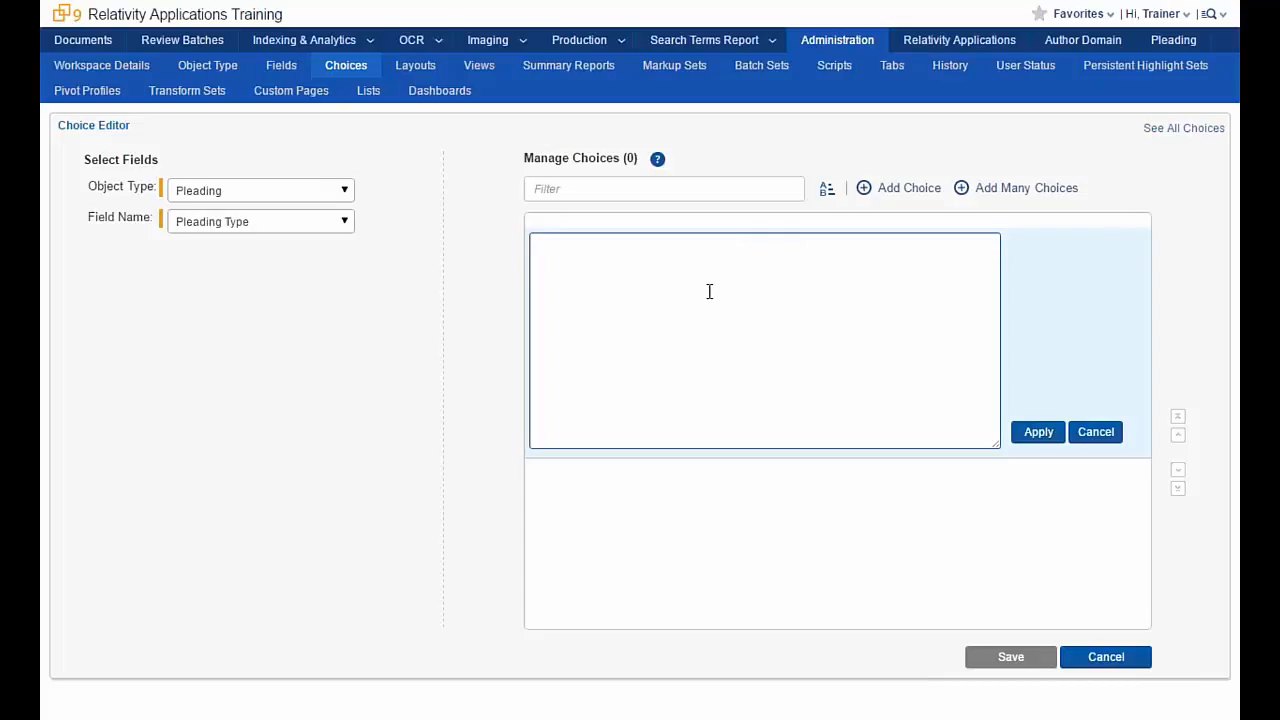
text(Anser)
key(BackSpace)
key(BackSpace)
text(wer)
key(Return)
text(Brief)
key(Return)
text(Compla)
text(int )
text(Order)
key(Return)
text(Cu)
key(BackSpace)
key(BackSpace)
text(Subpe)
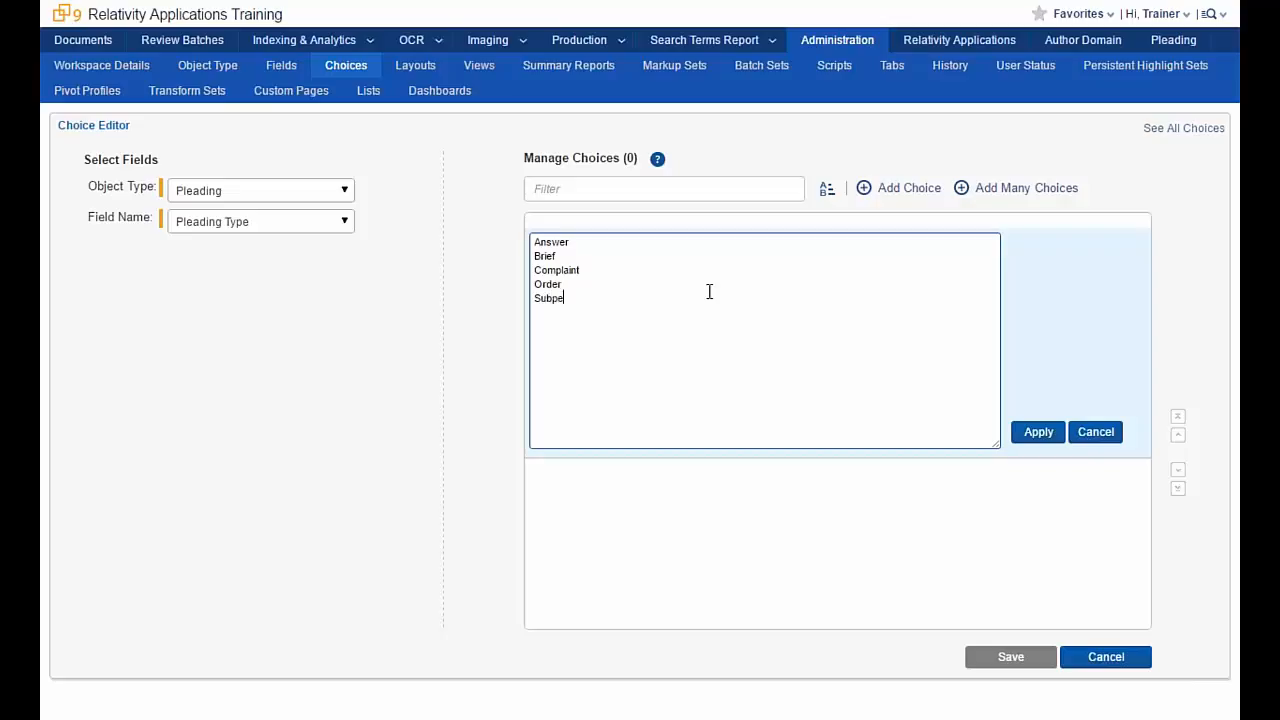
key(BackSpace)
text(oena)
click(1038, 434)
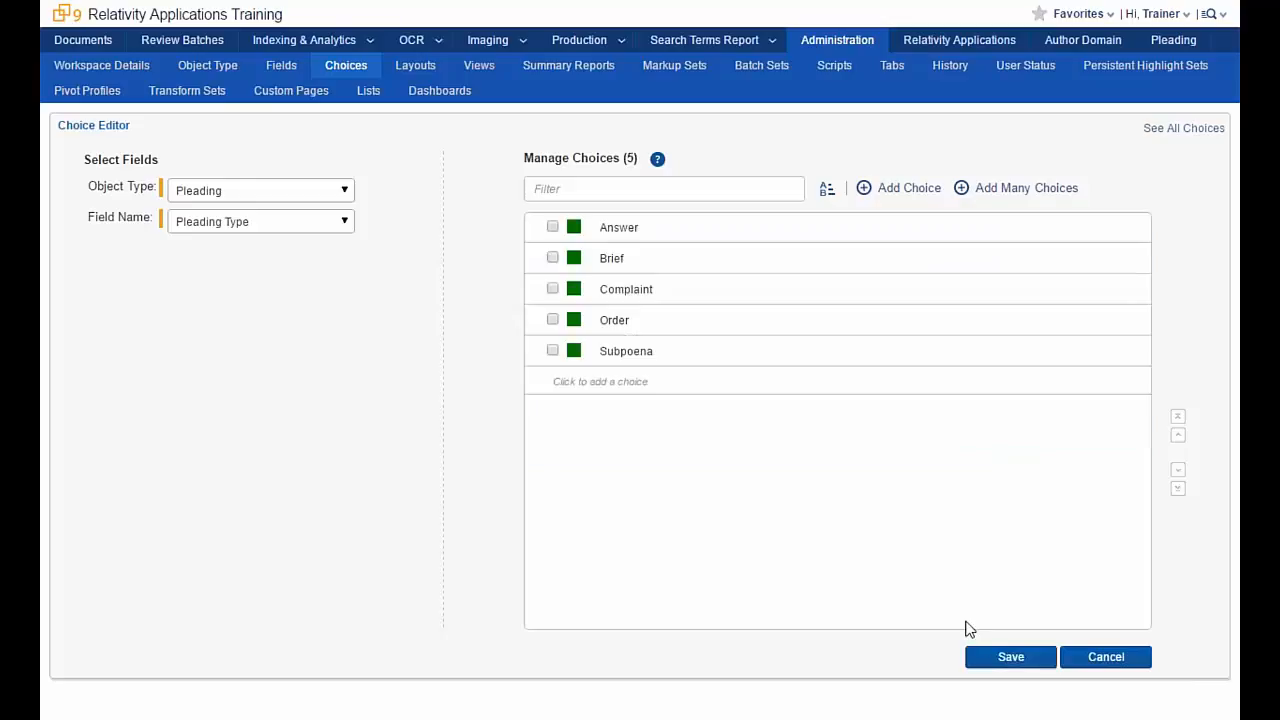
click(1040, 657)
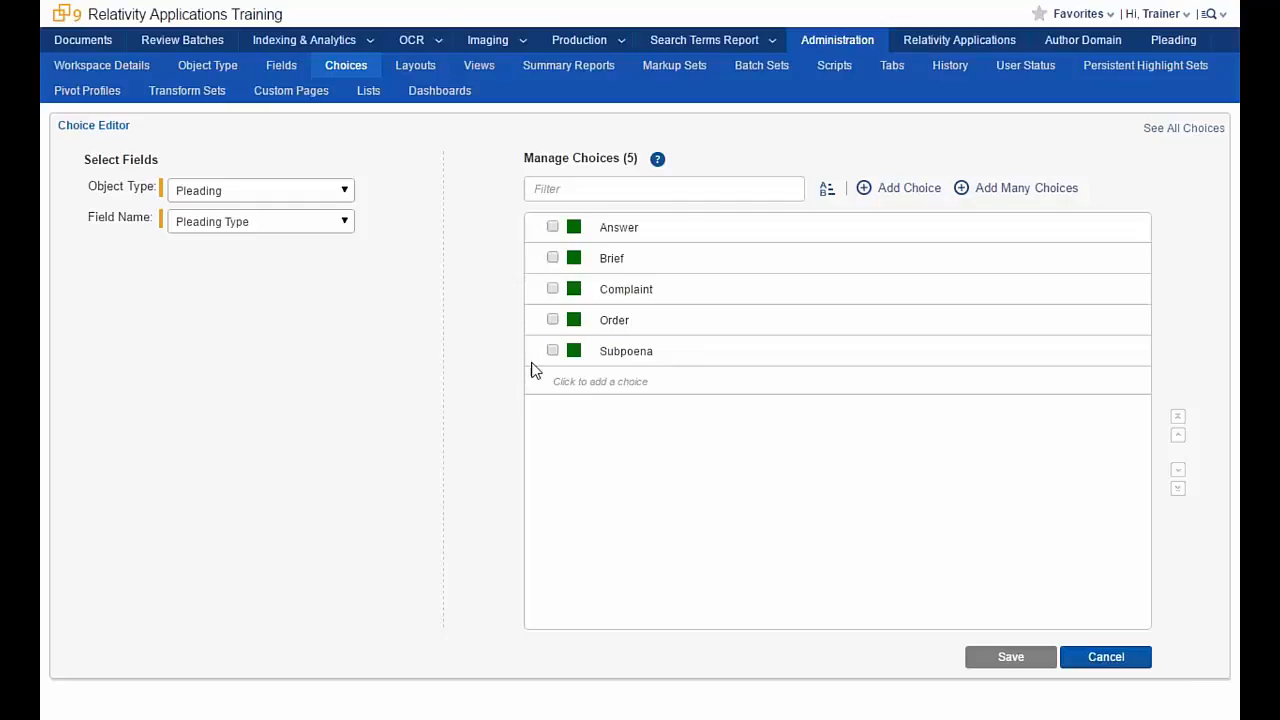
- Create a new object type named "Contact" with Workspace as its parent and save it
click(228, 67)
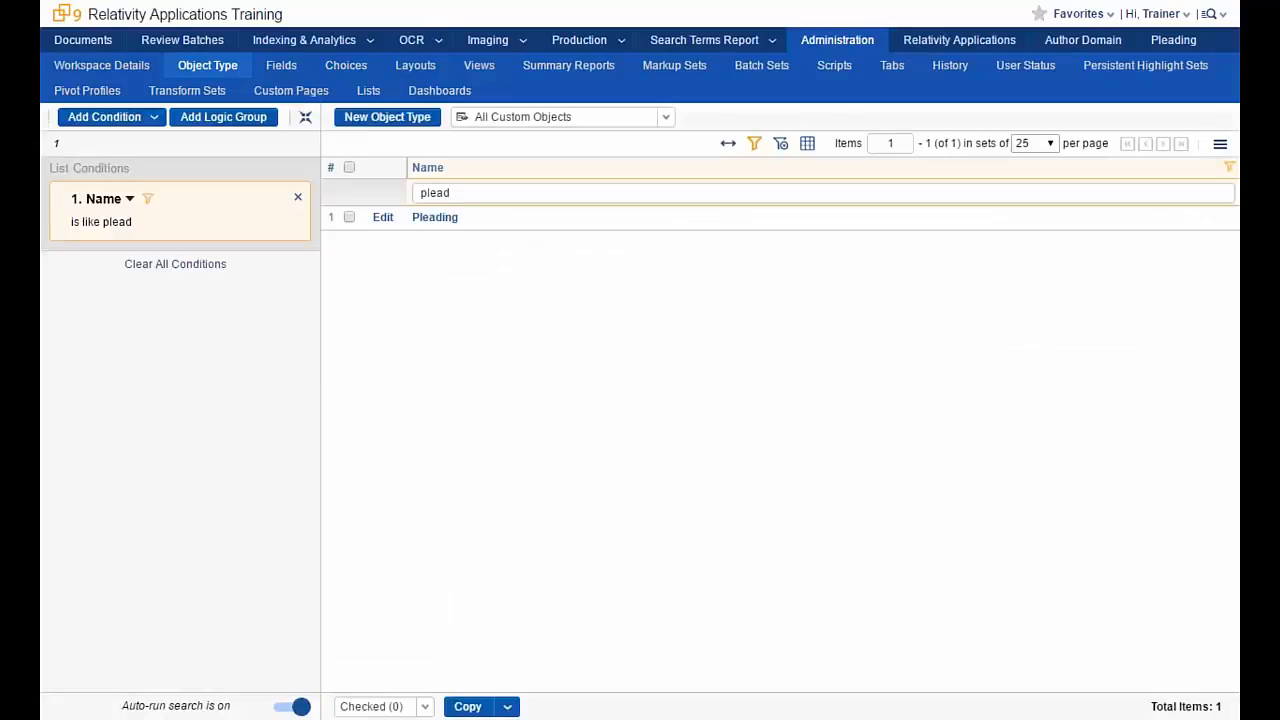
click(387, 126)
click(303, 192)
text(Contact)
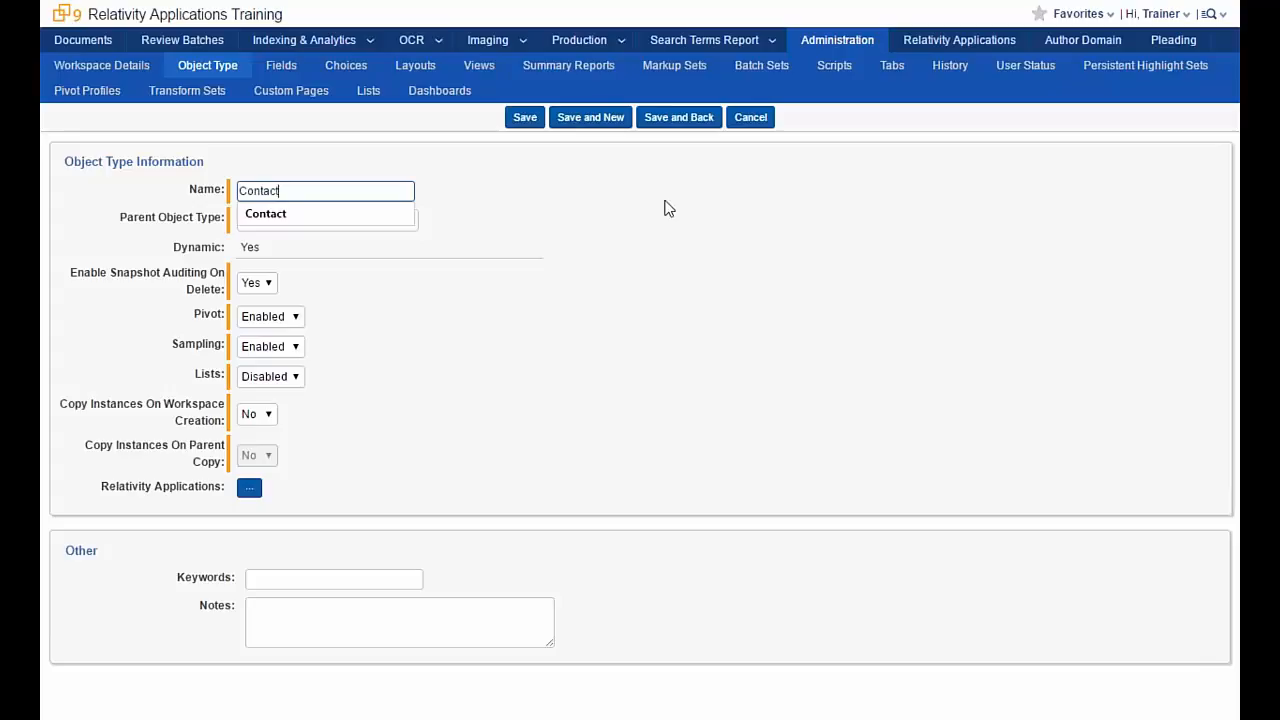
click(717, 212)
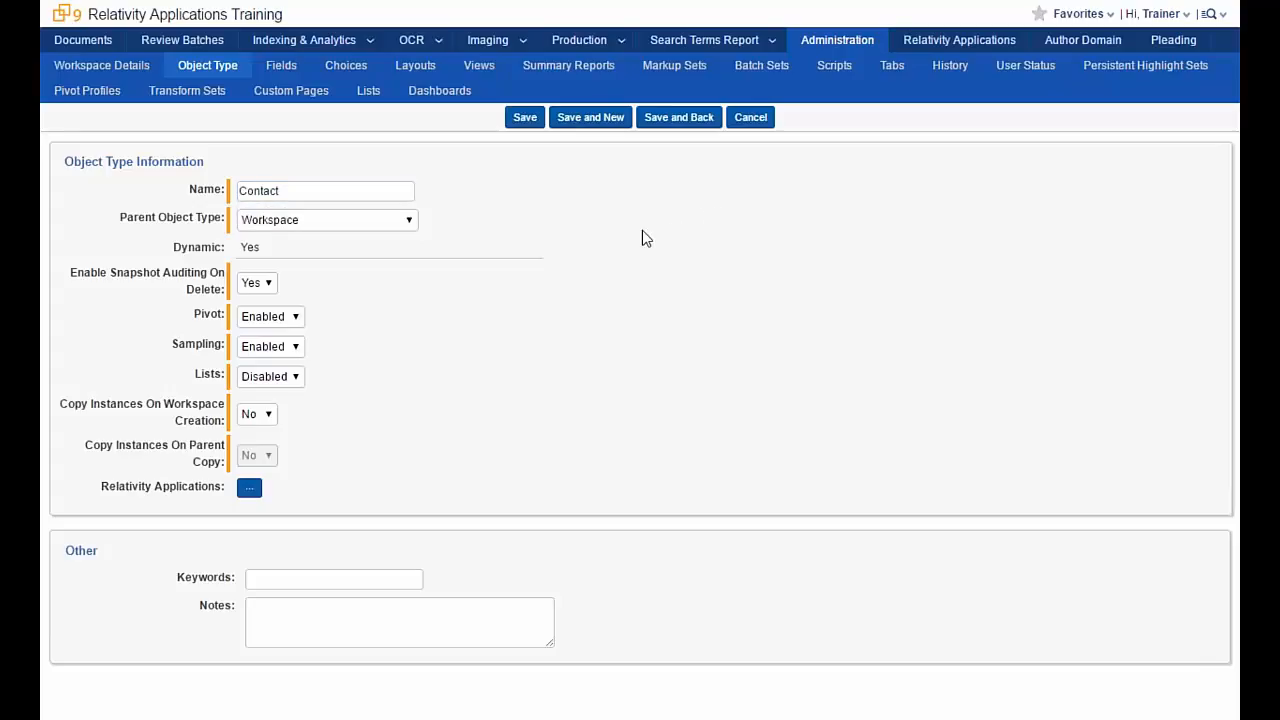
click(525, 120)
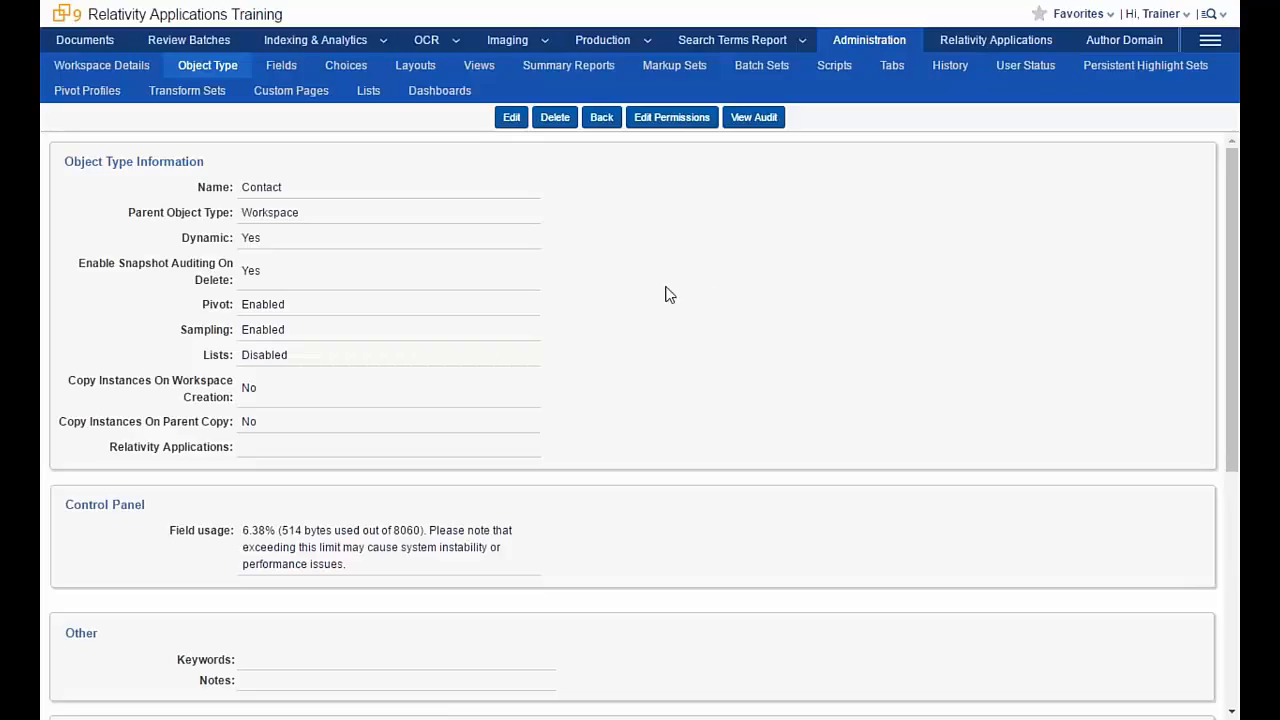
- Create a Fixed-Length Text field named "Company" on the Contact object type and save it, continuing with another new field
click(284, 72)
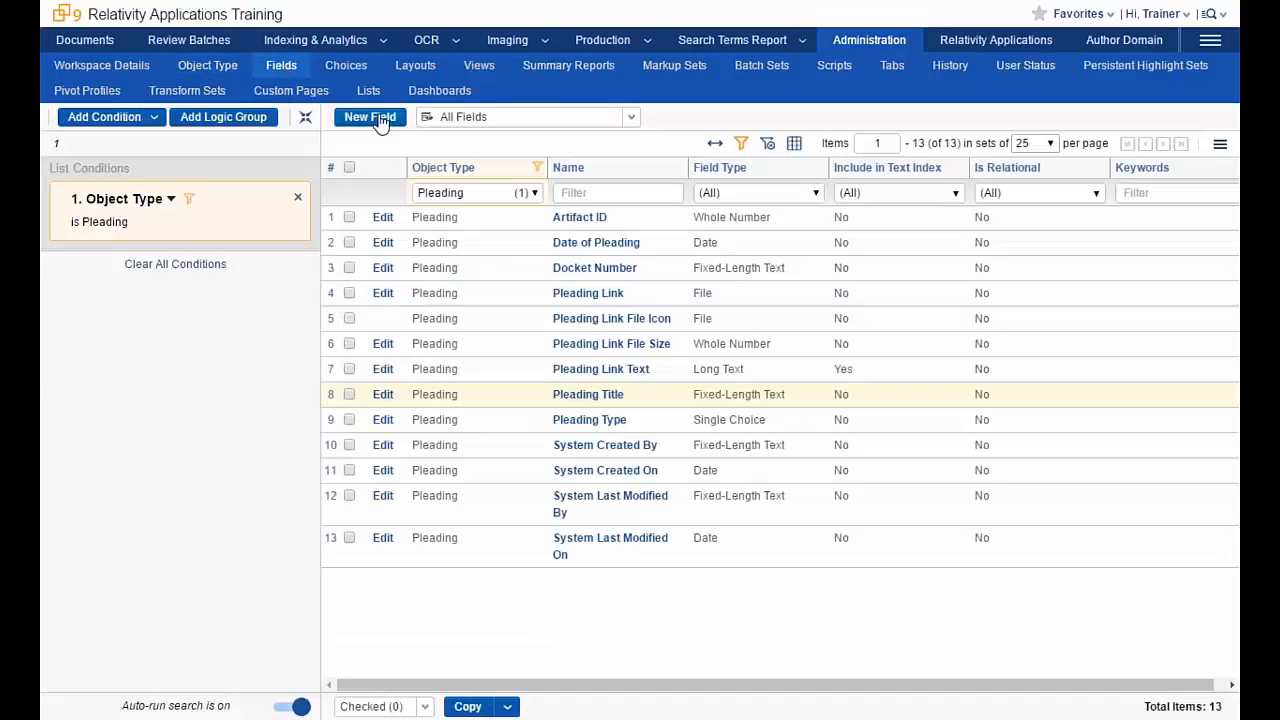
click(380, 119)
click(403, 190)
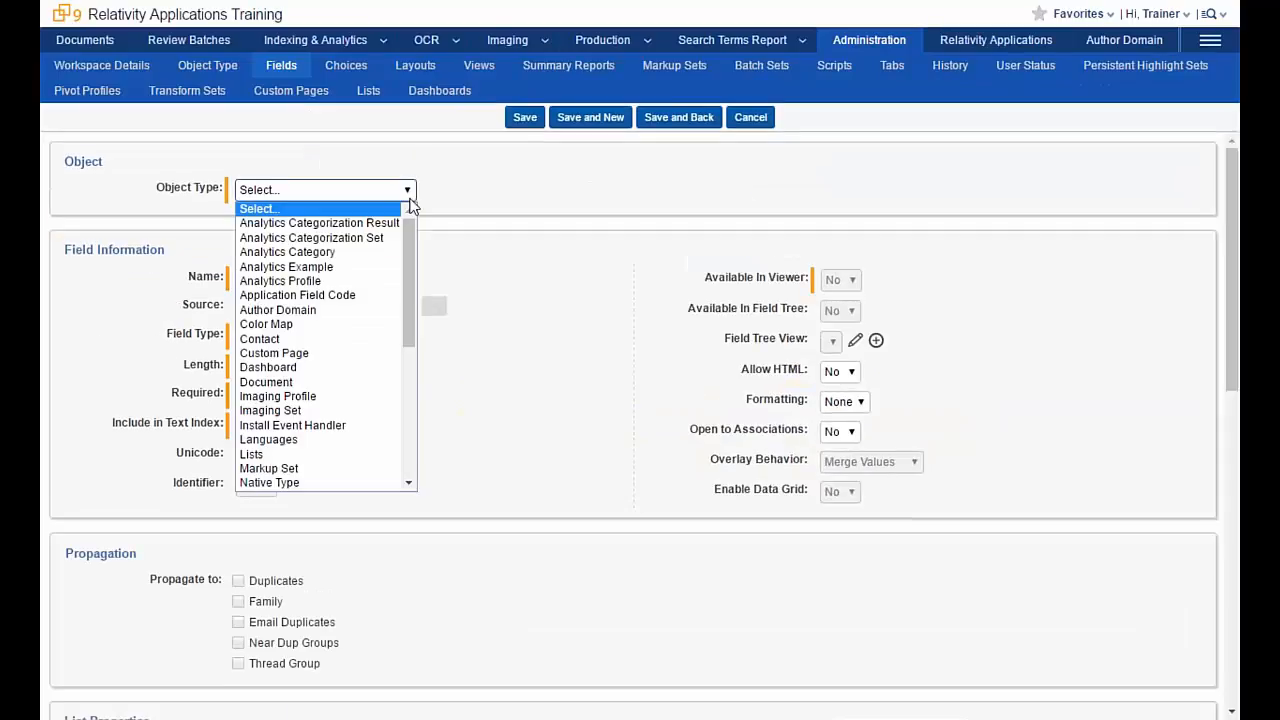
drag(415, 234, 417, 267)
click(347, 295)
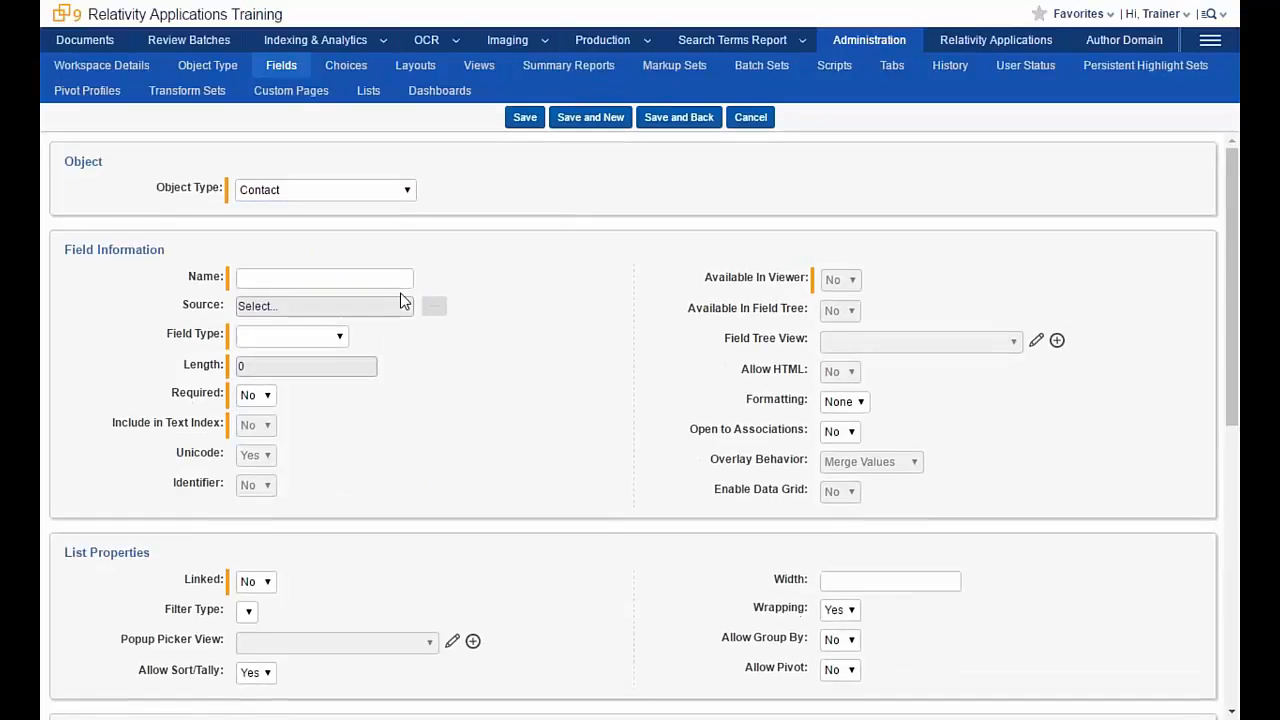
click(331, 278)
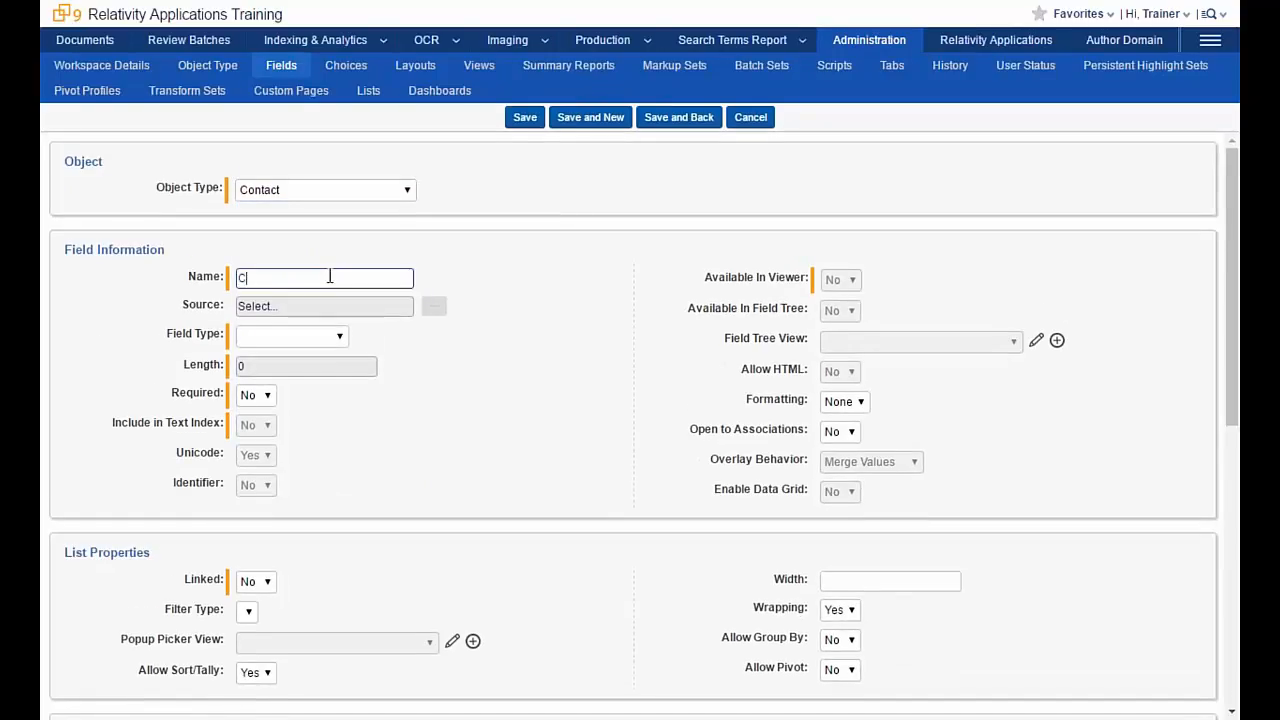
text(Comp)
key(Tab)
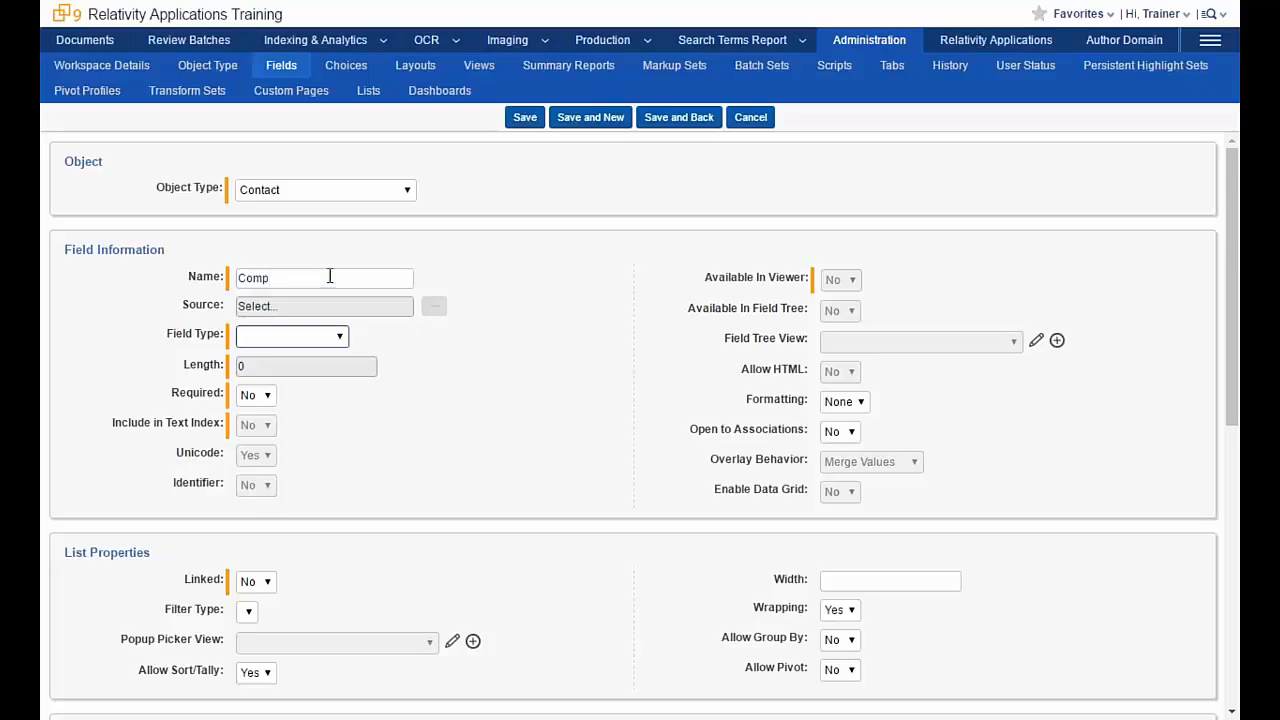
click(372, 277)
click(331, 301)
click(334, 336)
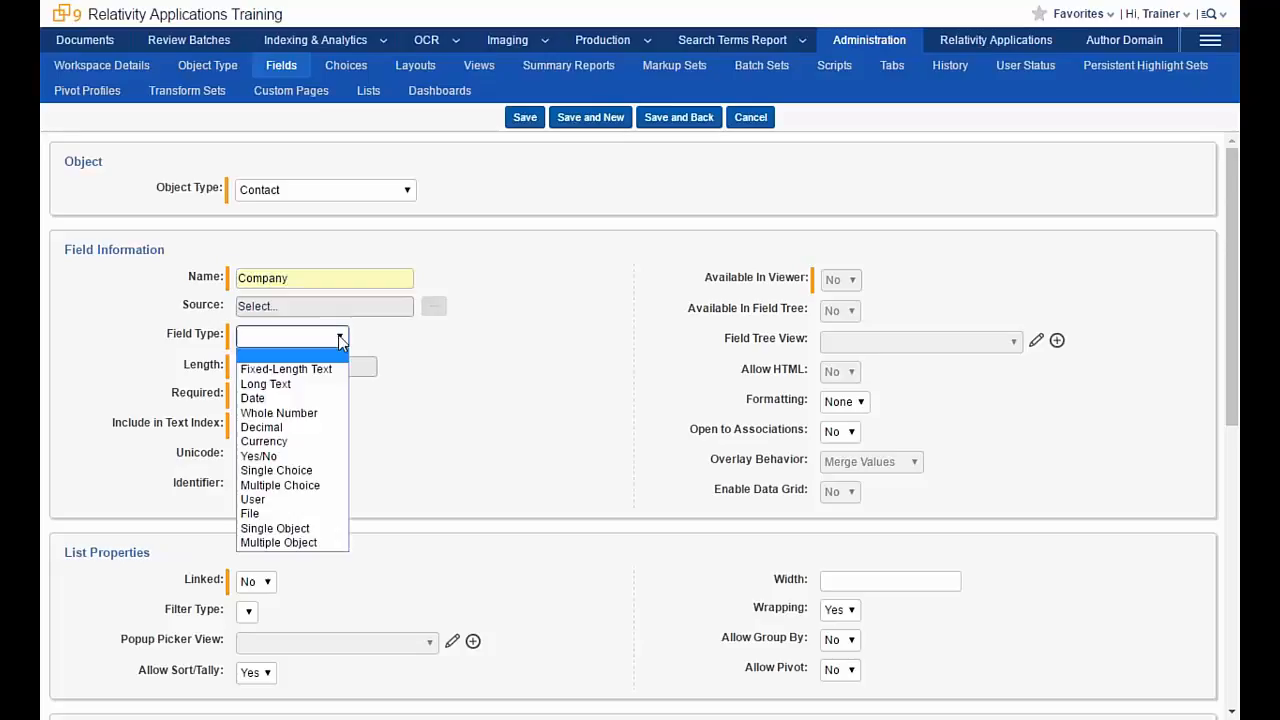
click(335, 365)
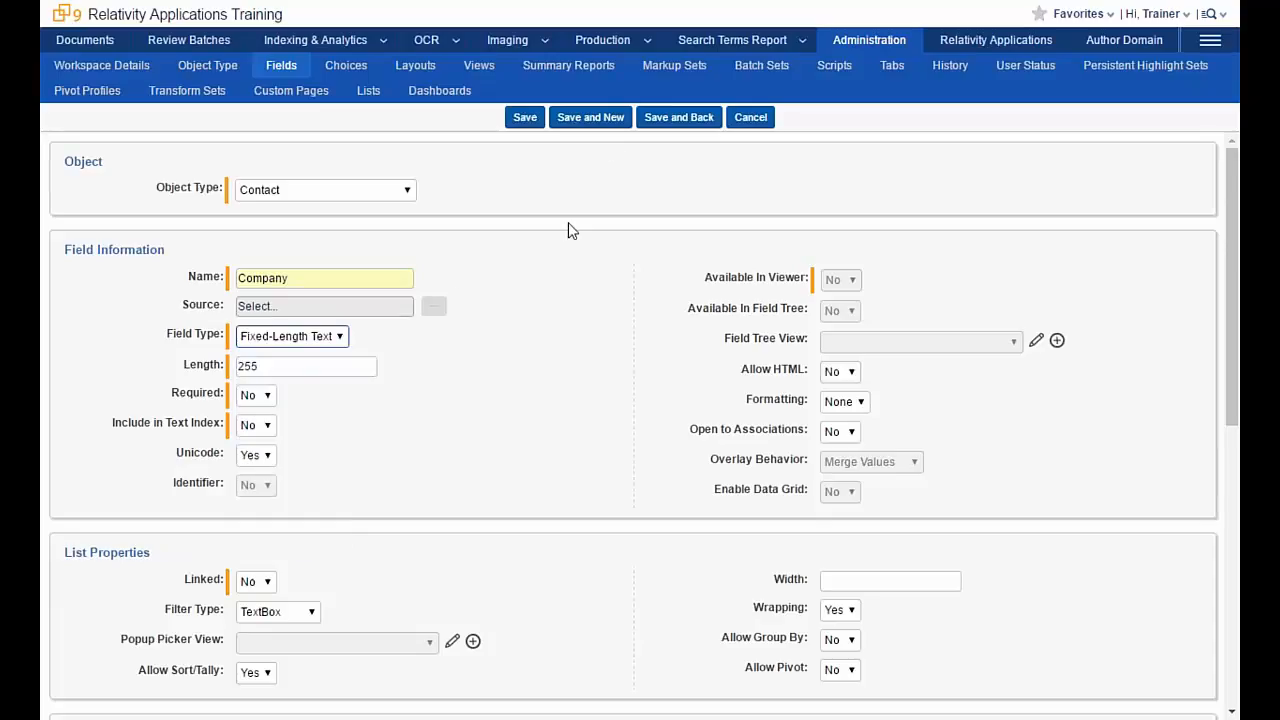
click(607, 125)
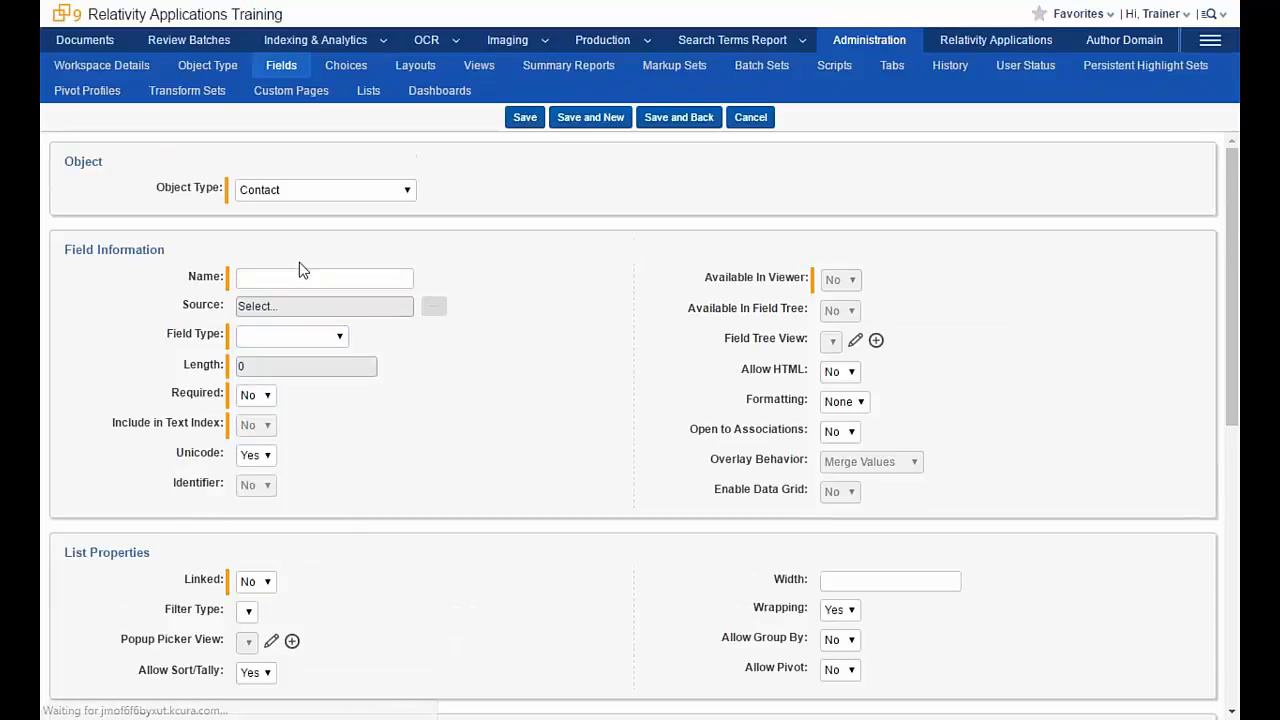
- Create a Fixed-Length Text field named "Street Adress" on the Contact object and save it, continuing with another new field
click(311, 279)
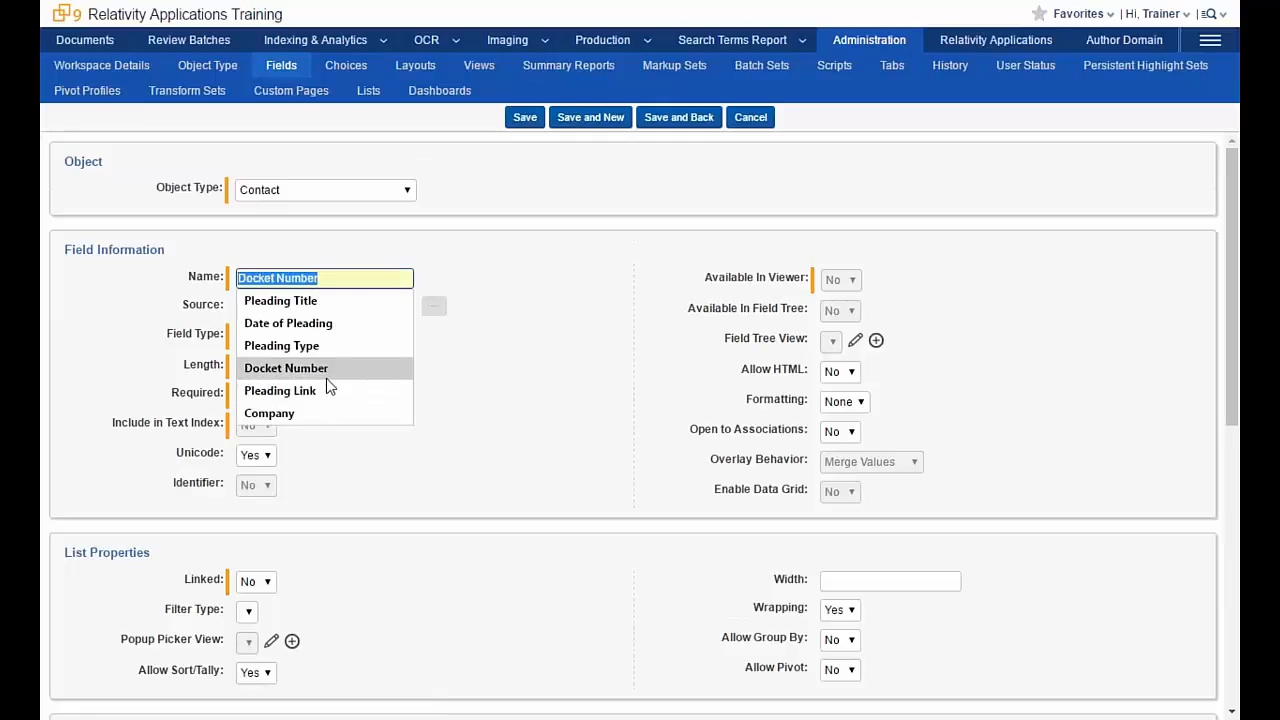
text(Street Adress)
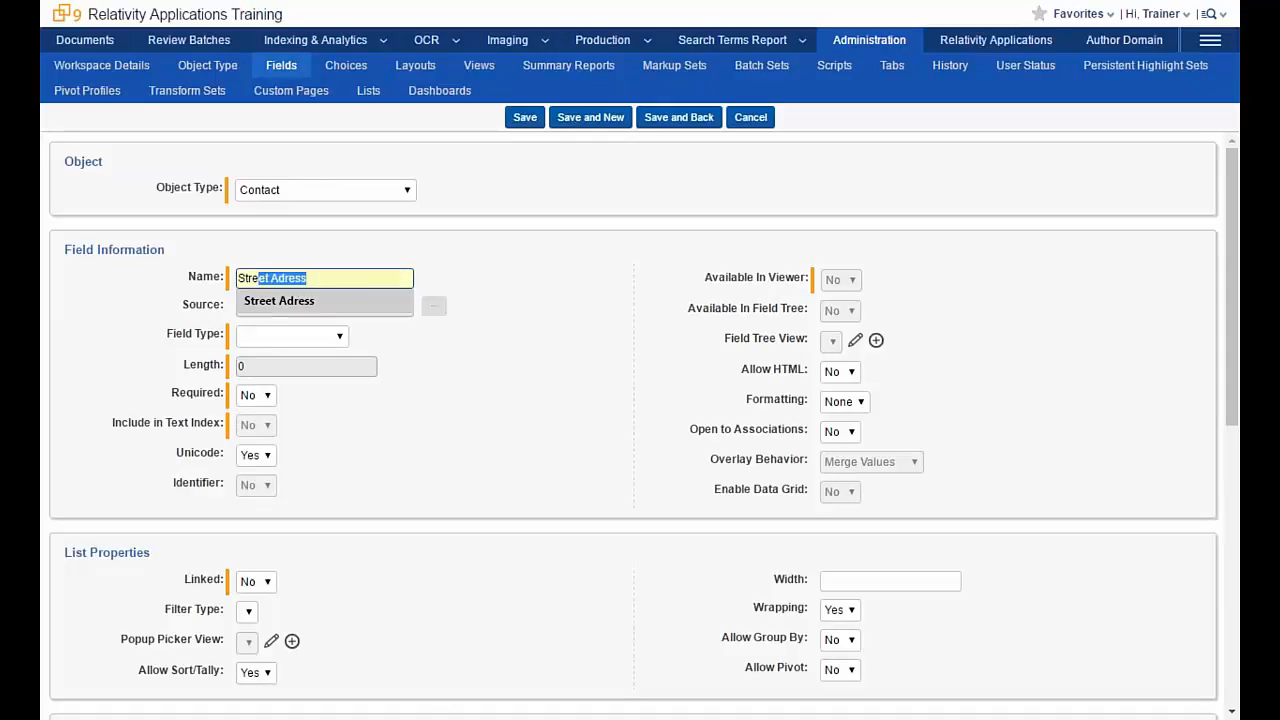
click(330, 301)
click(340, 336)
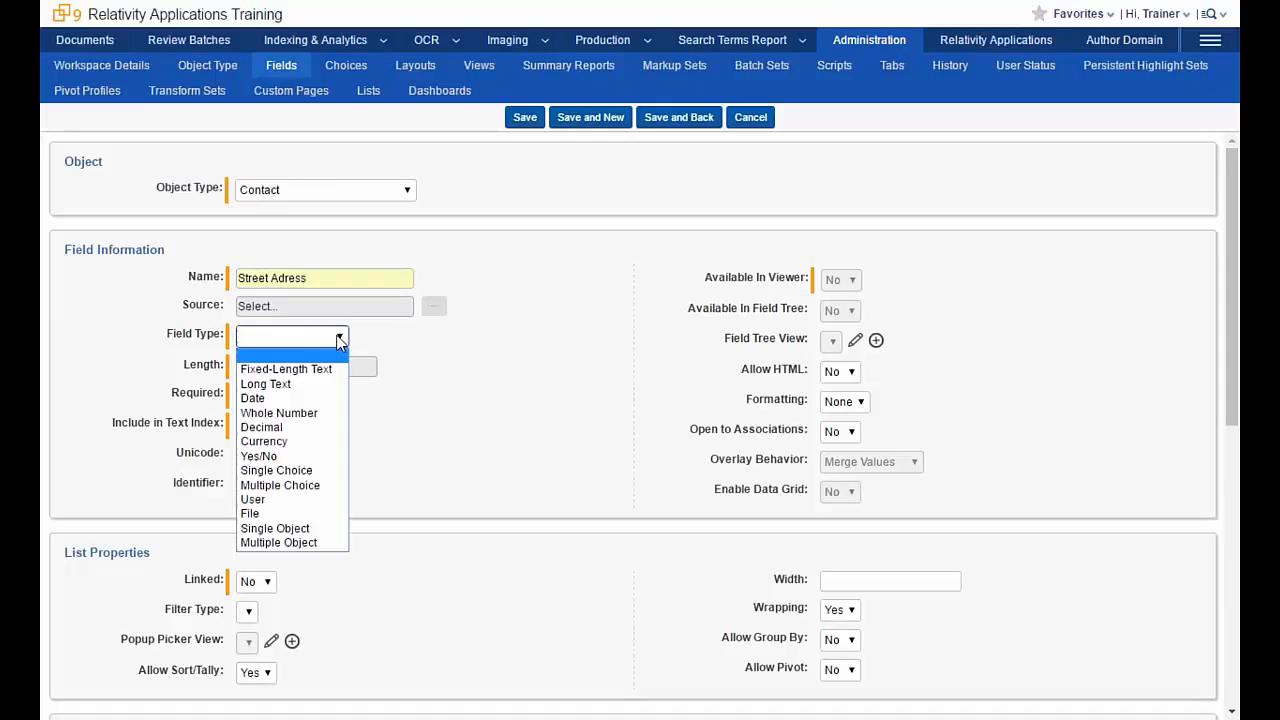
click(290, 369)
click(590, 117)
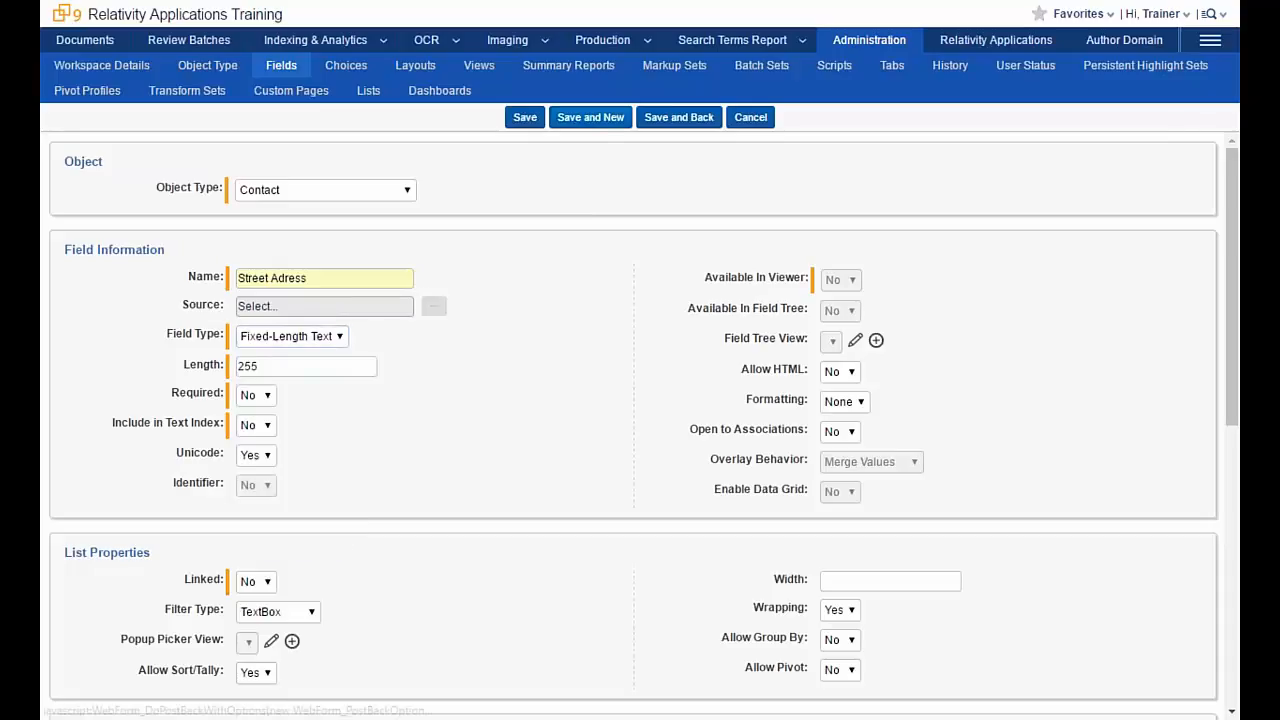
- Create a Fixed-Length Text field named "City" on the Contact object and save it, continuing with another new field
click(310, 276)
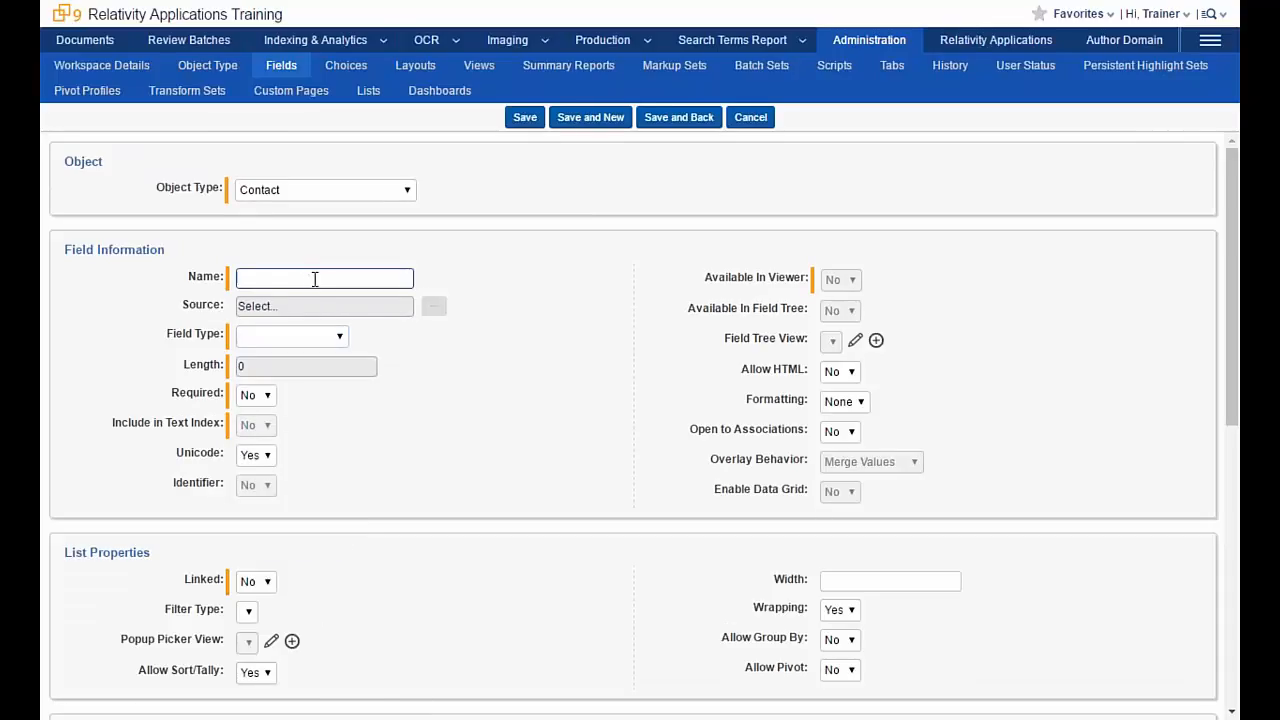
text(C)
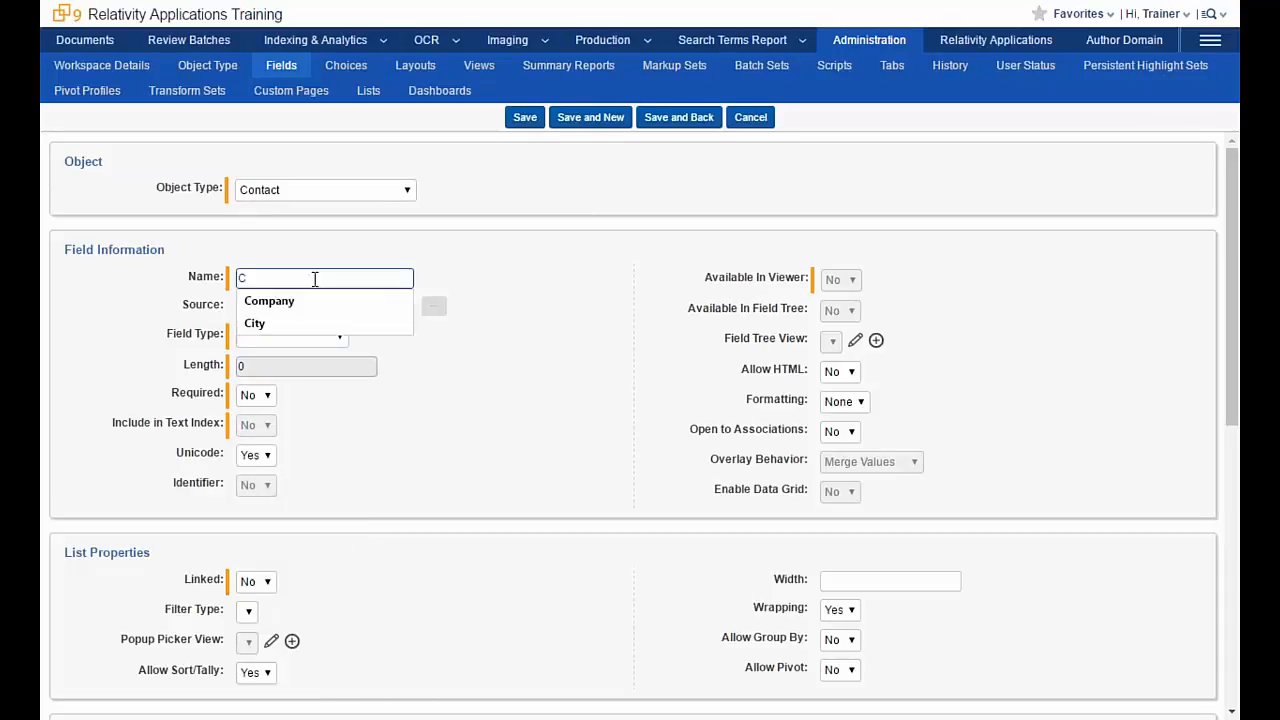
click(279, 322)
click(281, 335)
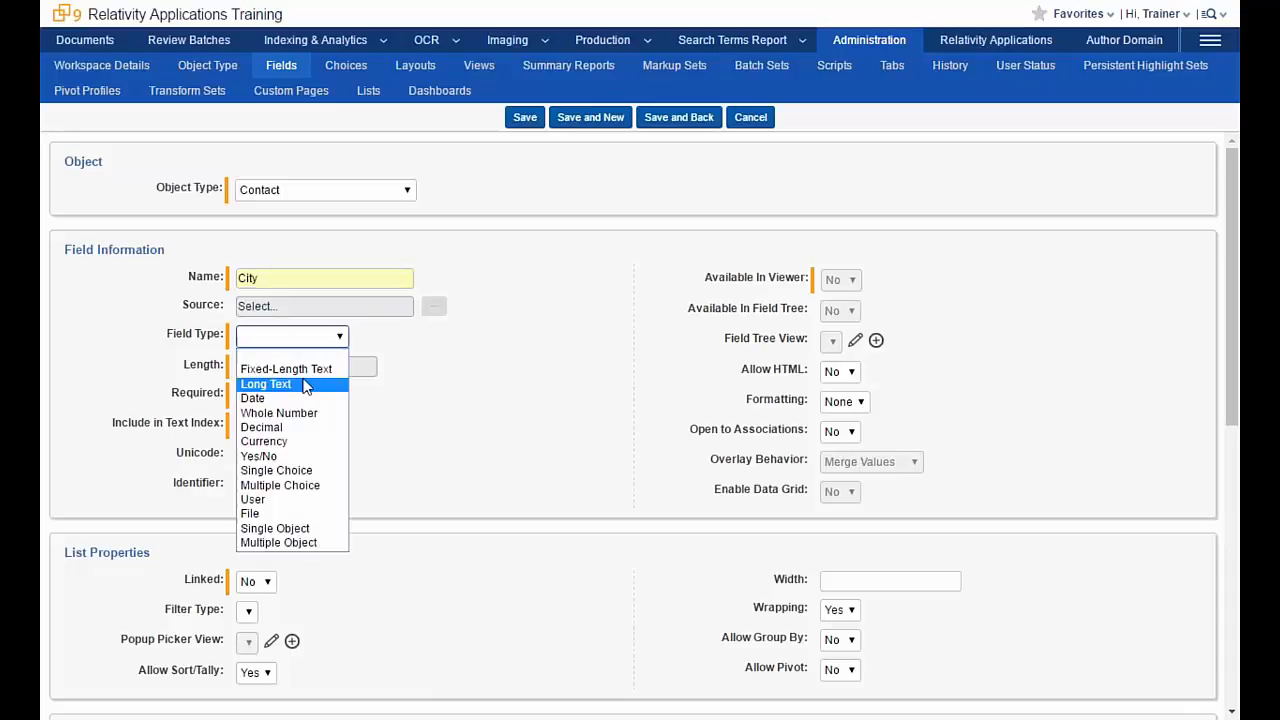
click(290, 366)
click(592, 122)
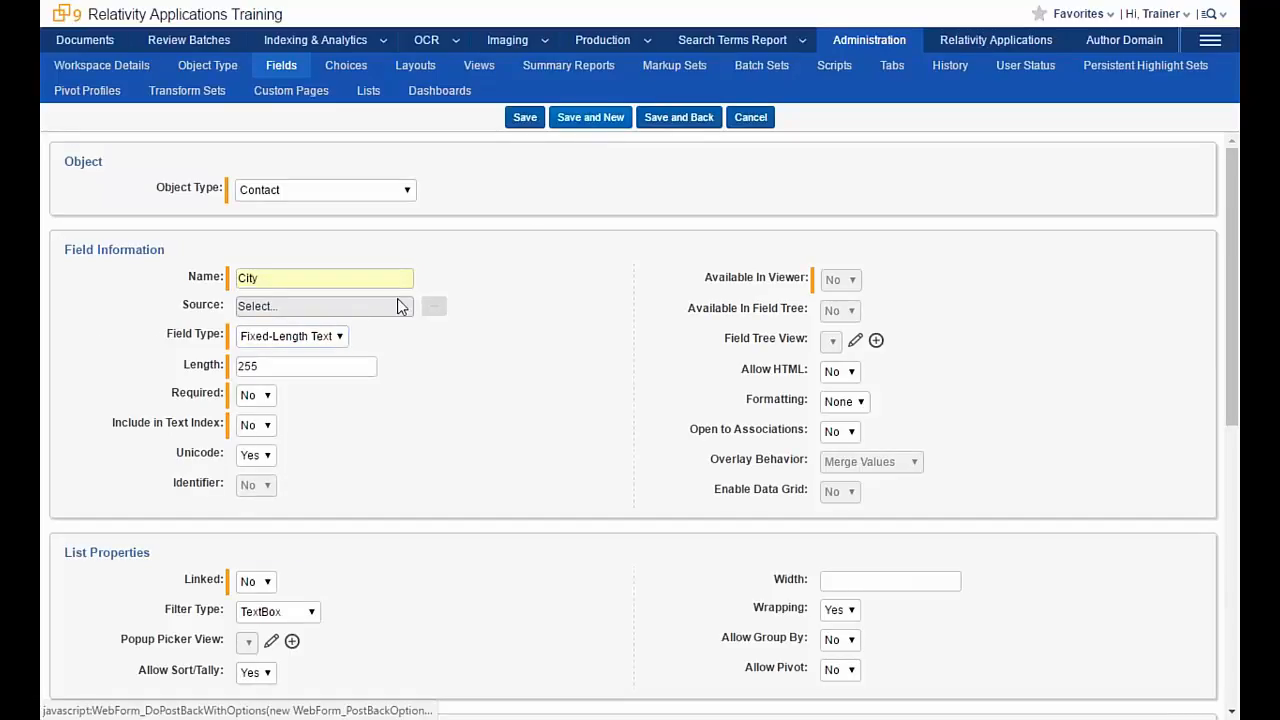
- Create a Fixed-Length Text field named "State" on the Contact object and save it, continuing with another new field
text(Sta)
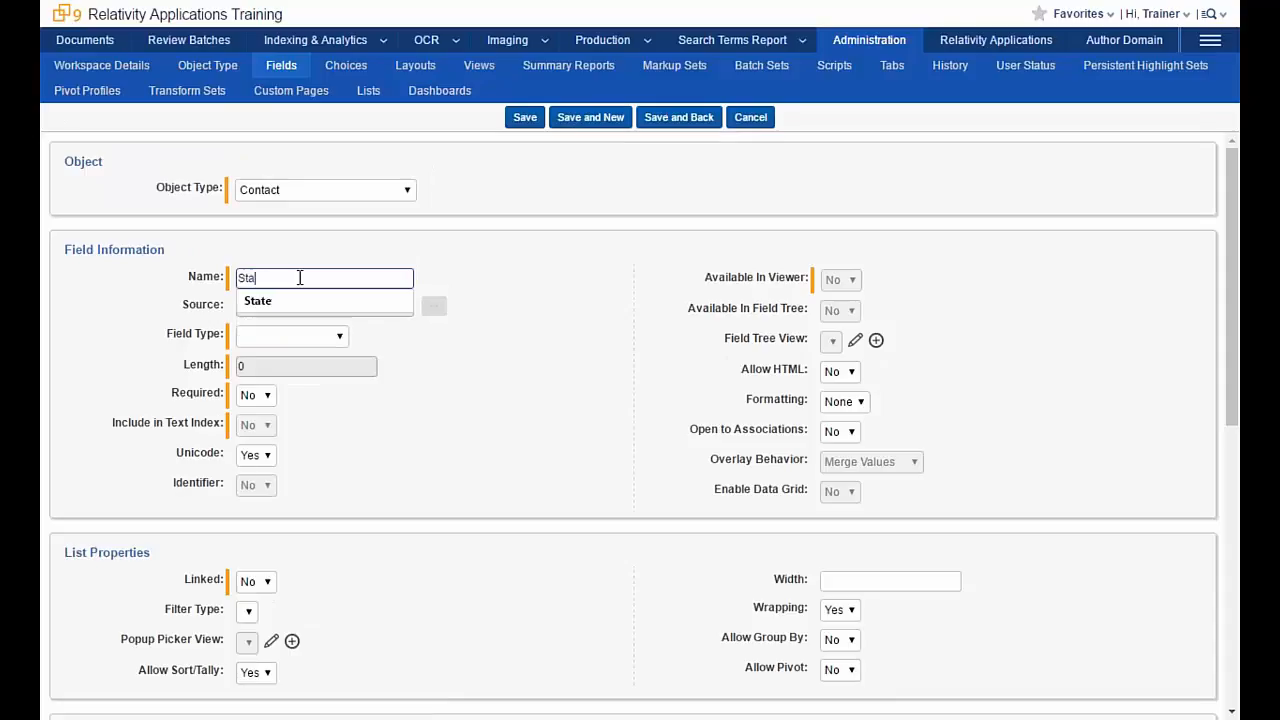
click(258, 300)
click(300, 336)
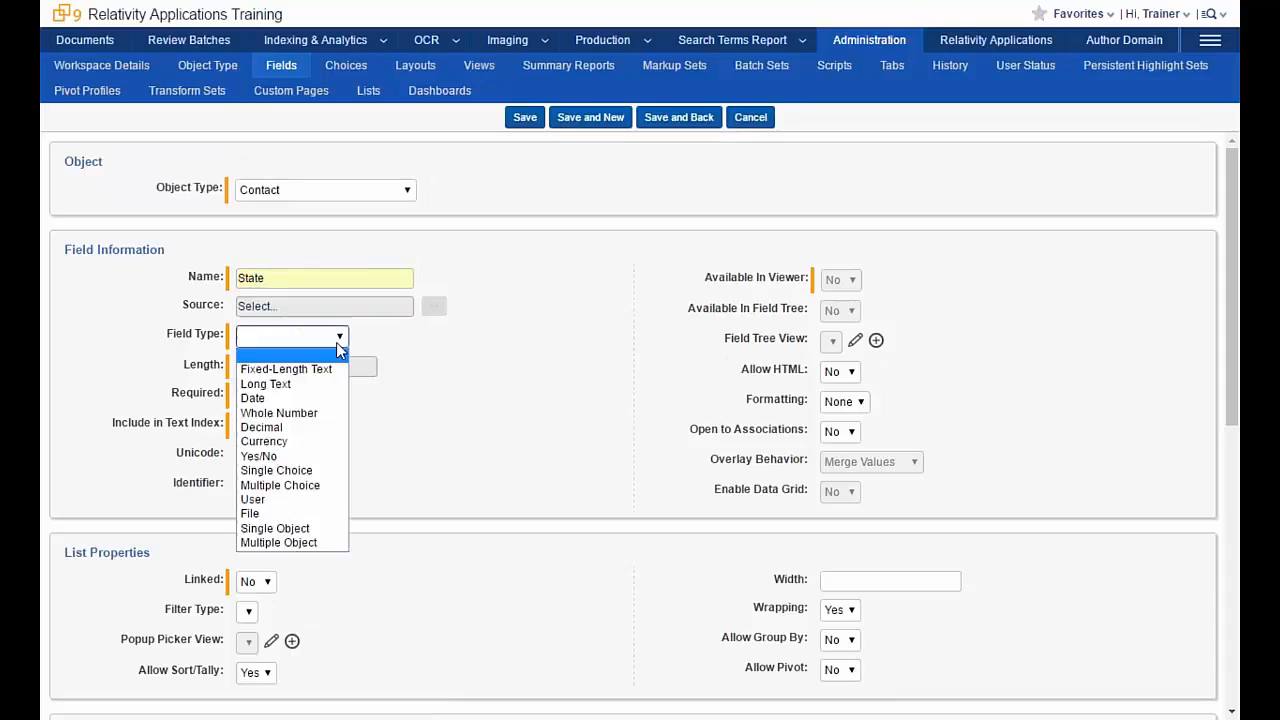
click(286, 369)
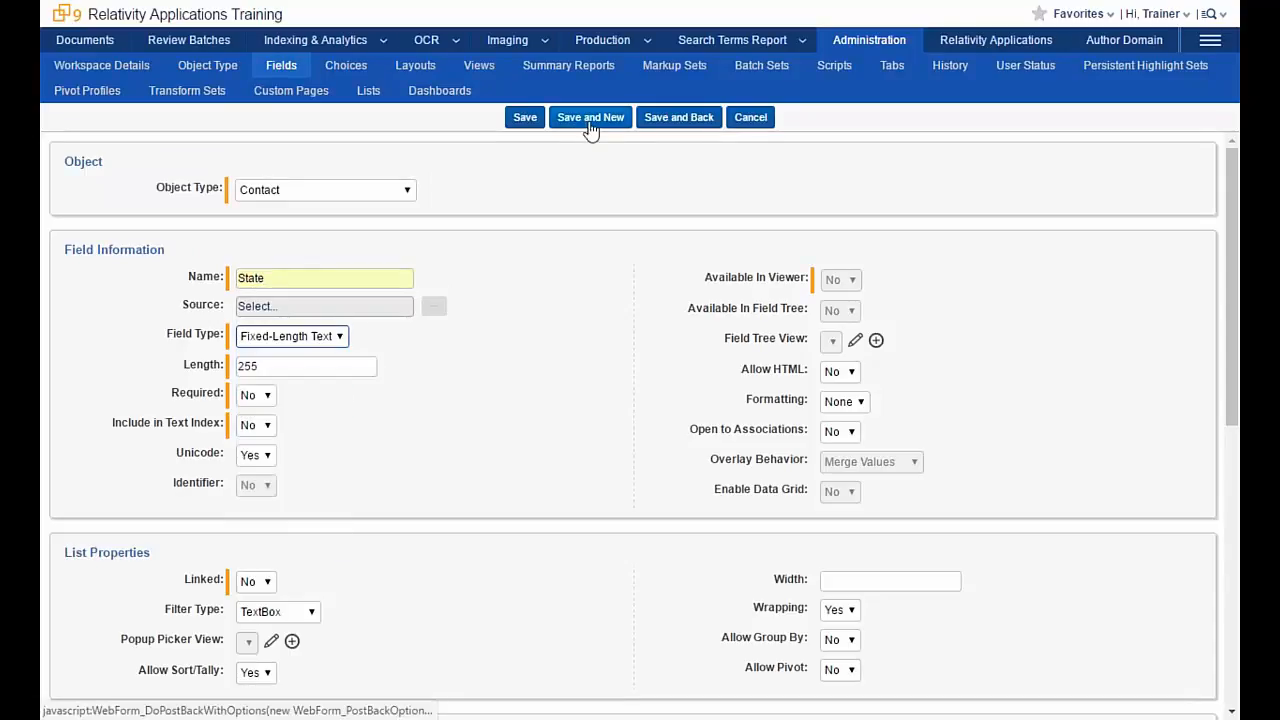
click(580, 118)
click(326, 280)
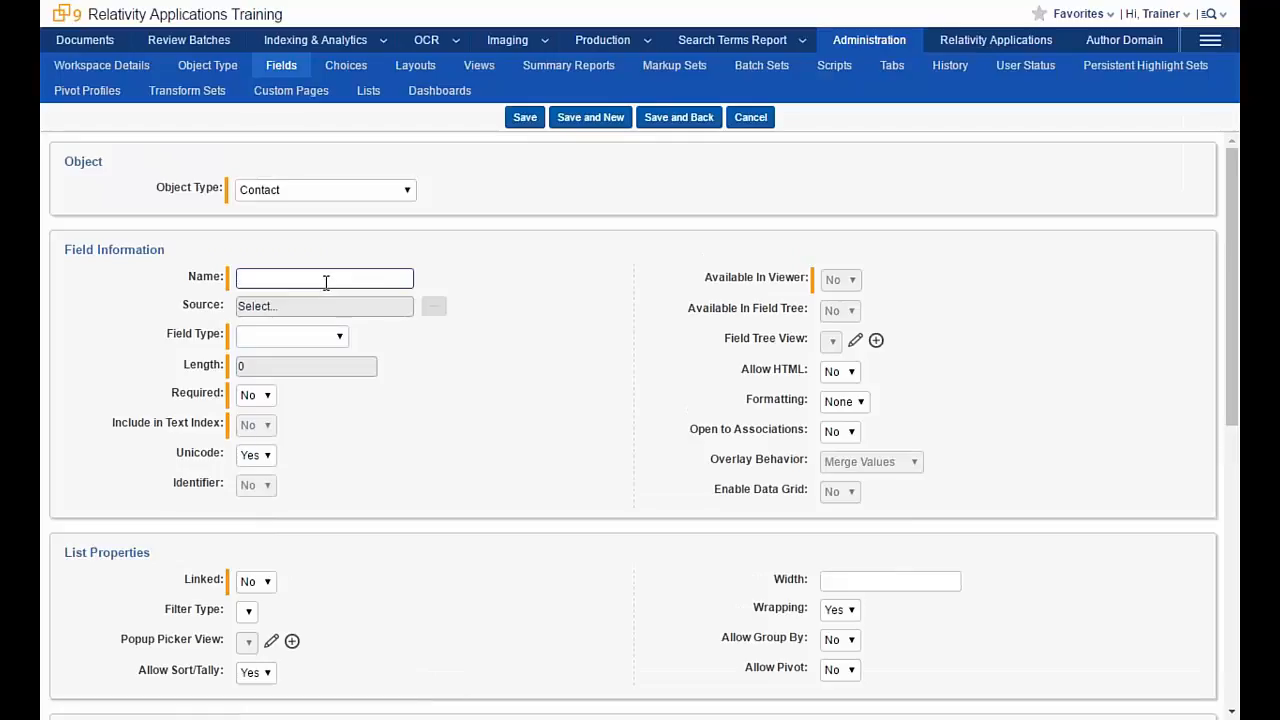
- Create a Whole Number field named "Zip Code" on the Contact object type and save it, continuing with another new field
text(Zip)
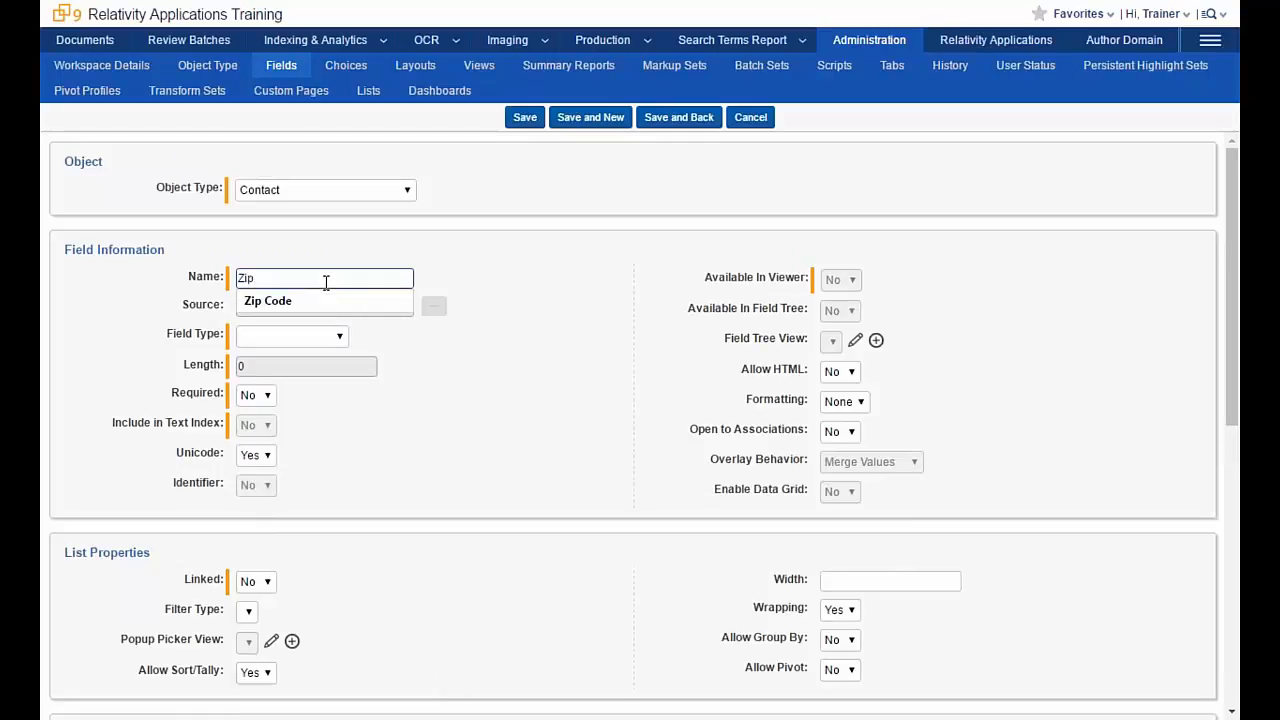
click(335, 300)
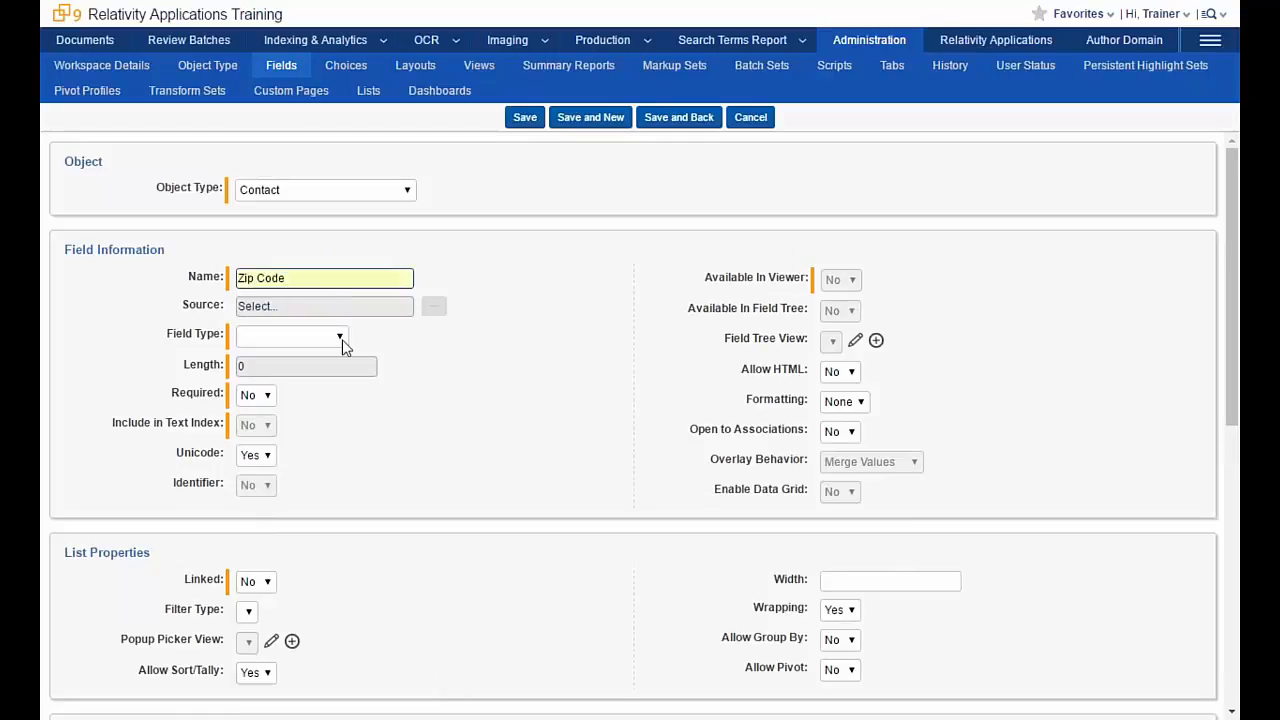
click(343, 338)
click(334, 413)
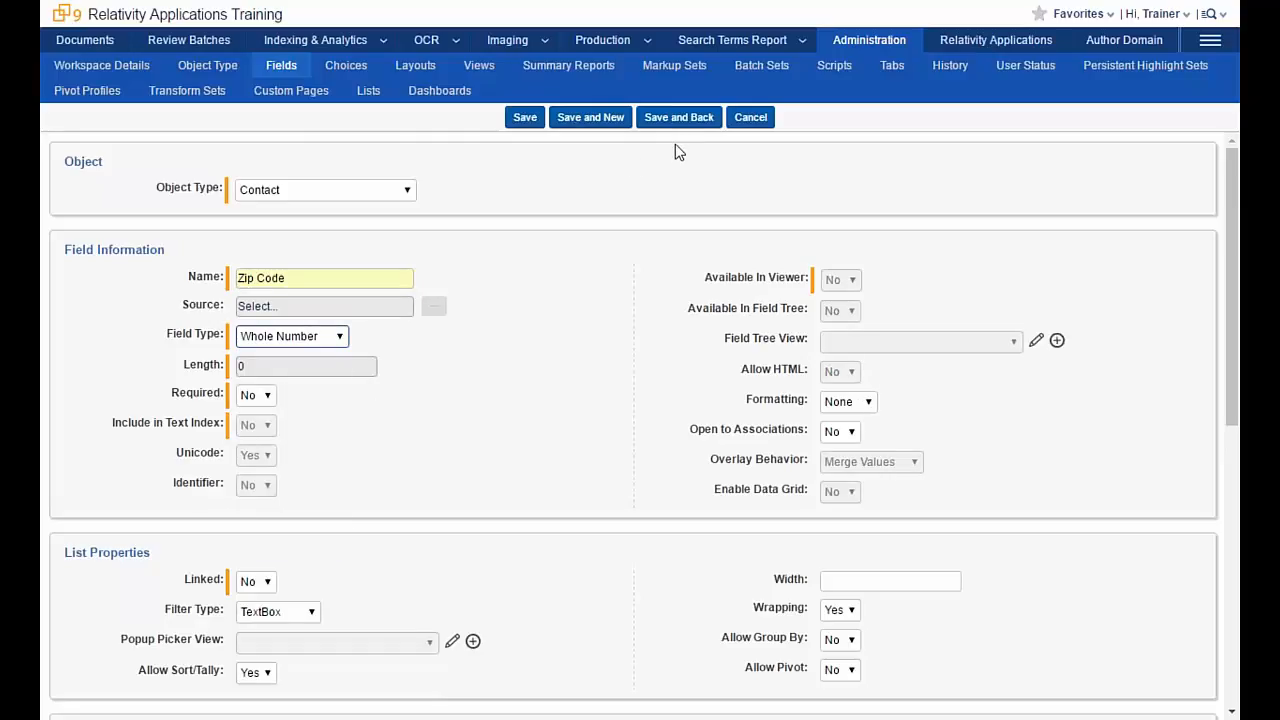
click(603, 118)
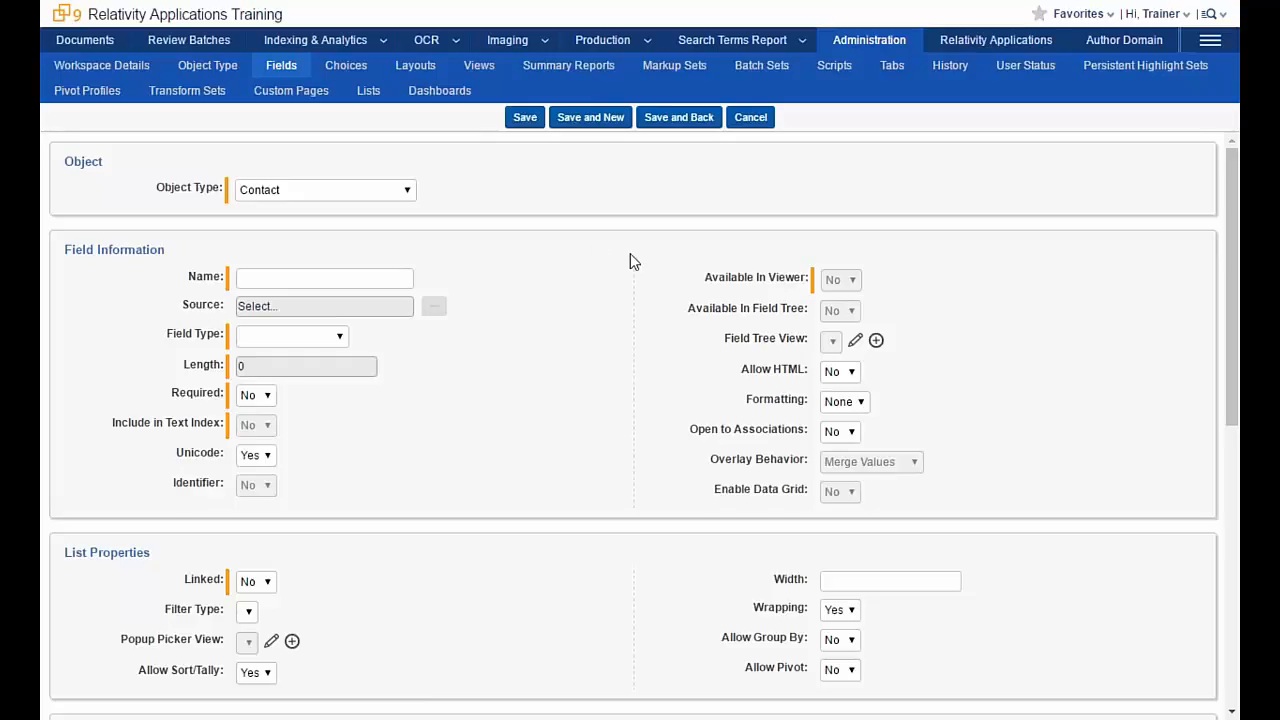
- Create a Multiple Object field named "Attorneys" on the Contact object type, associated with Pleading, and save it, continuing with another new field
click(320, 278)
text(Attorneys)
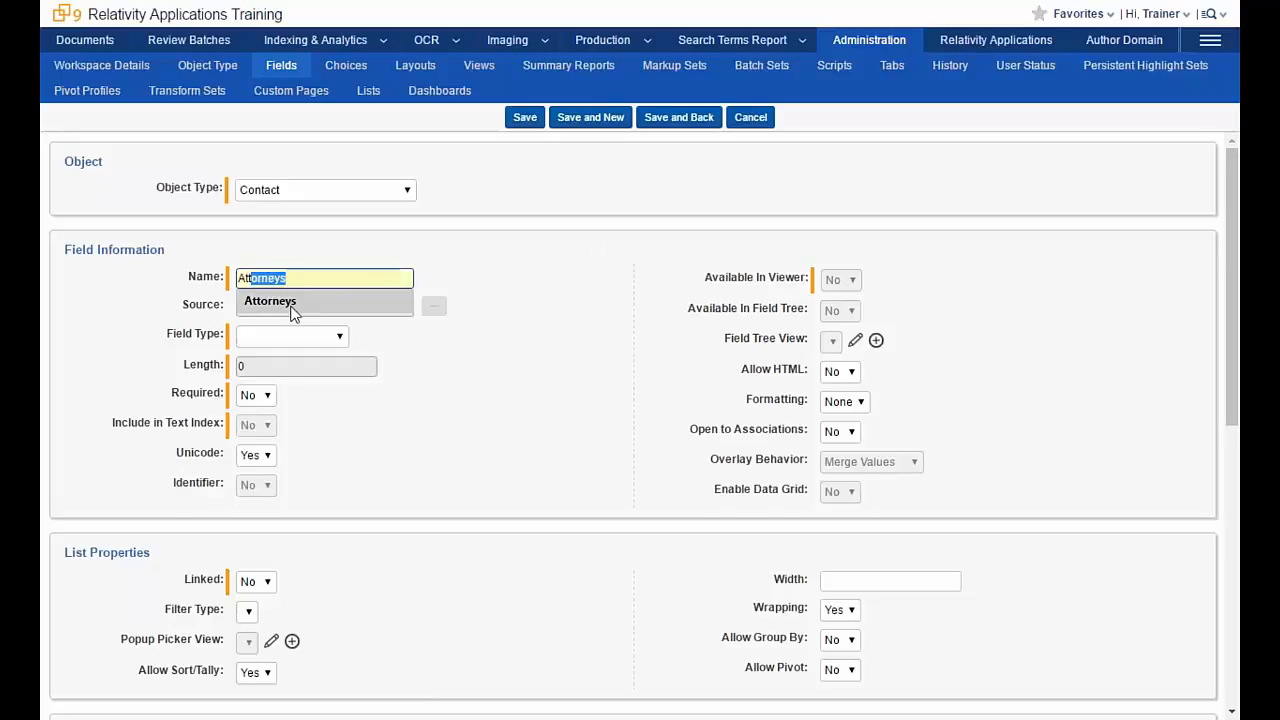
click(297, 301)
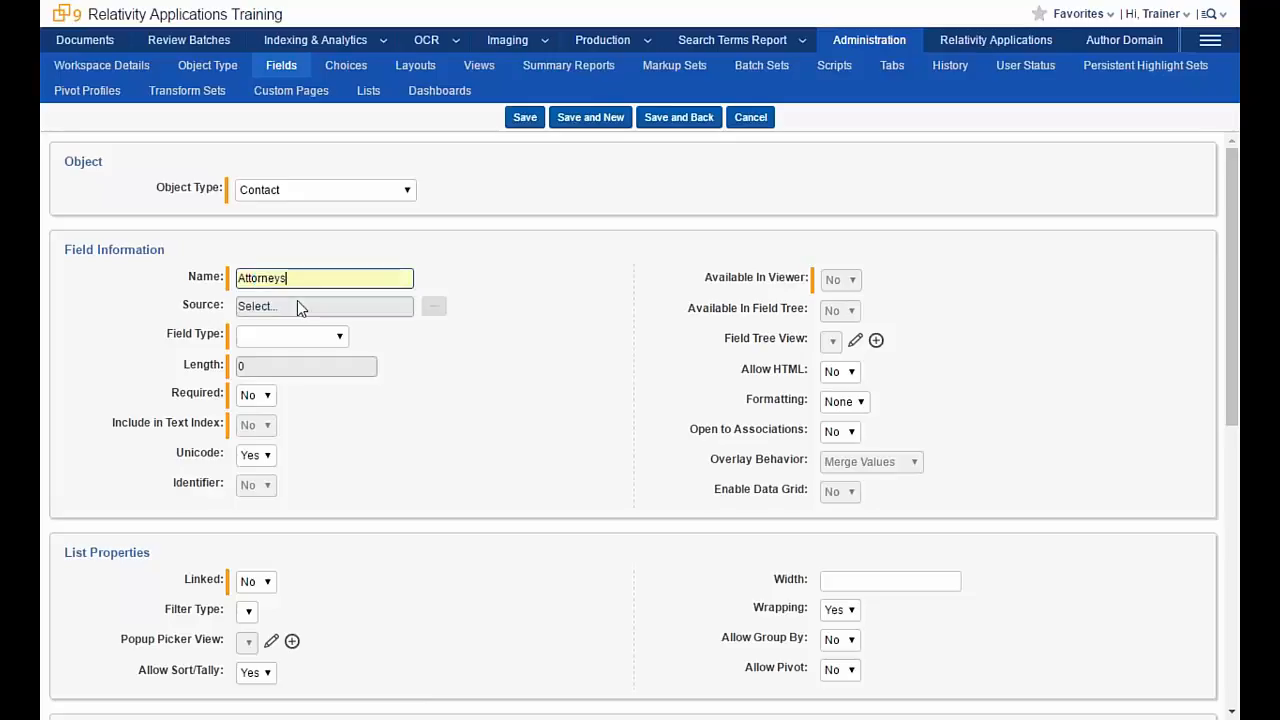
click(339, 337)
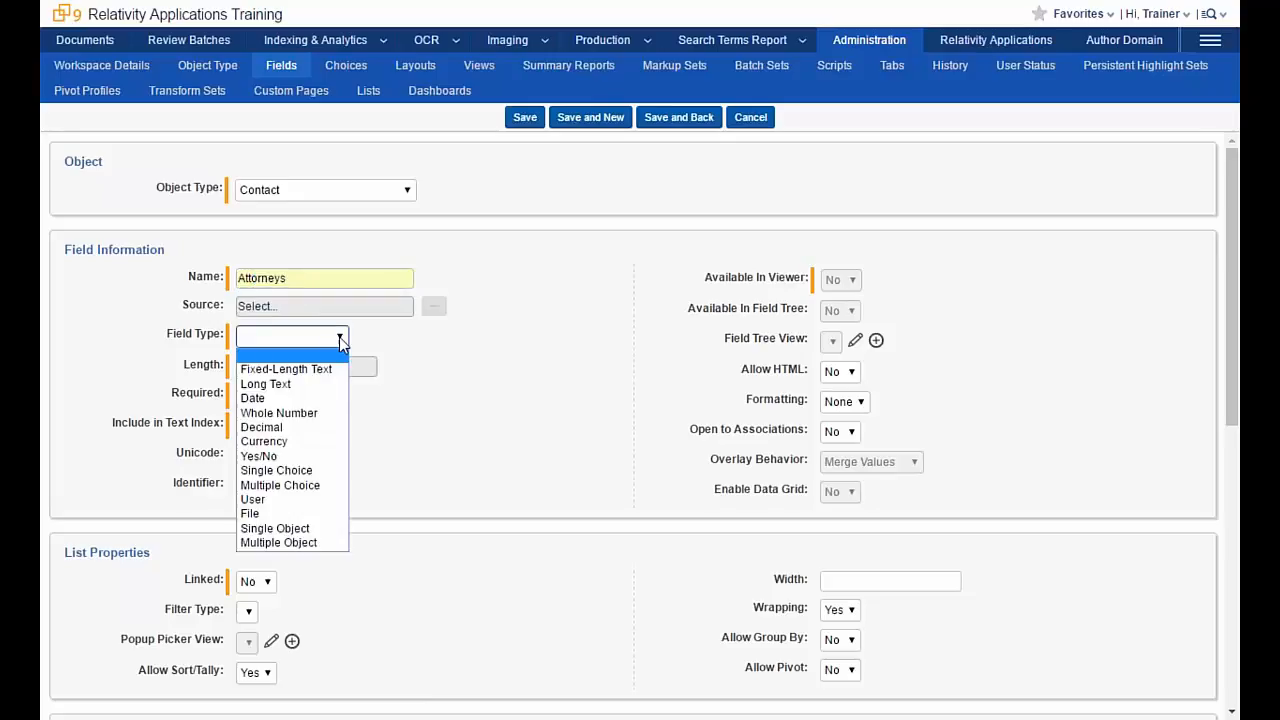
click(332, 542)
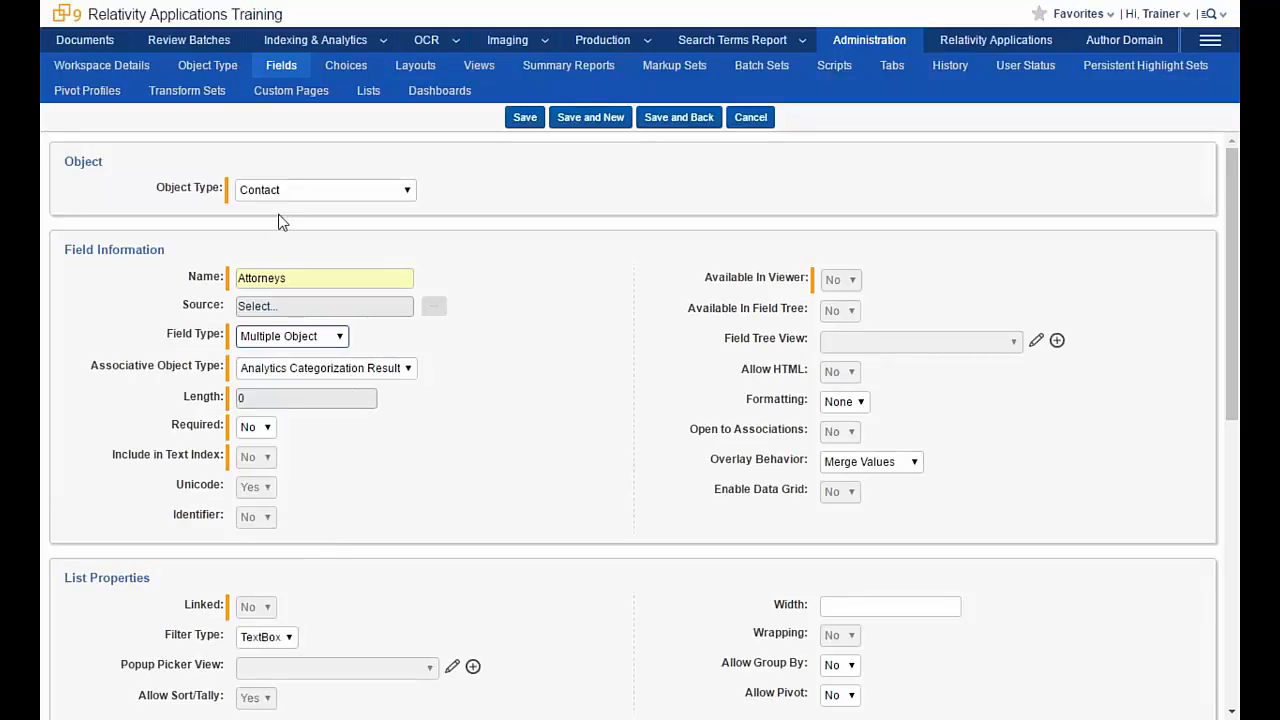
click(409, 370)
drag(415, 415, 418, 560)
click(362, 584)
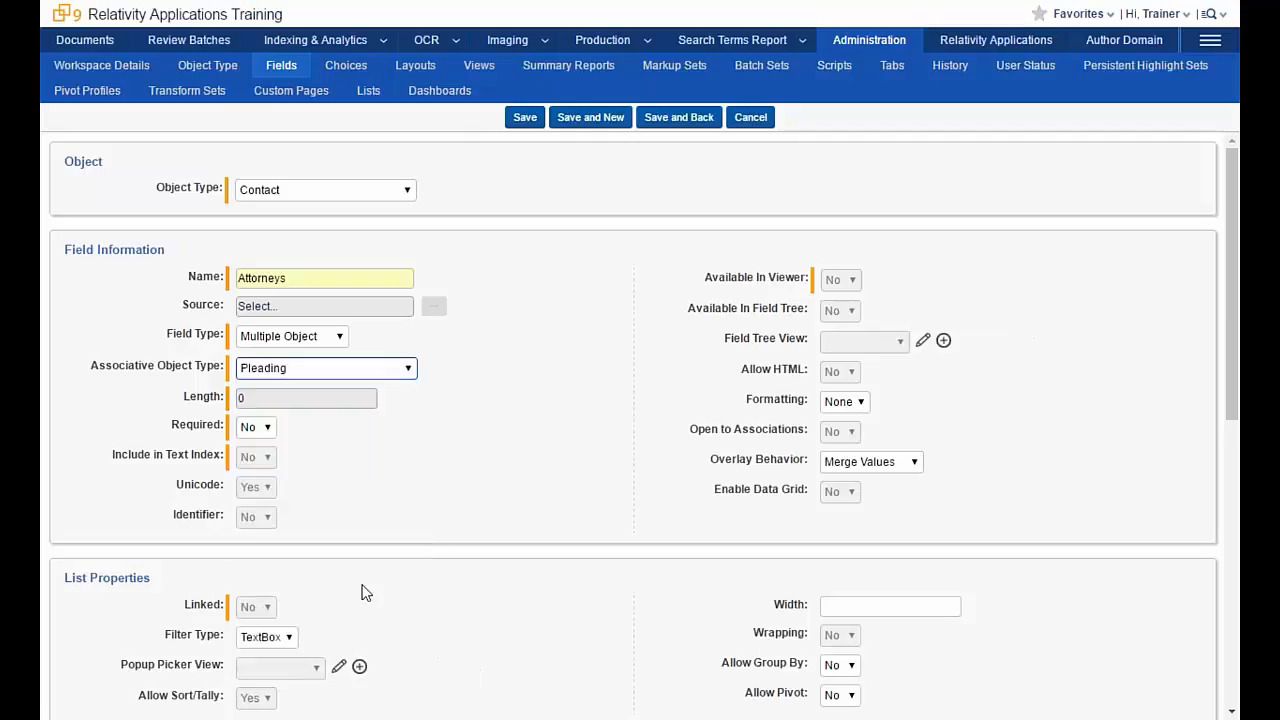
click(598, 118)
- Create a Multiple Object field named "Opposing Counsel" on the Contact object type, associated with Pleading, and save it
click(315, 276)
text(Opposing Counsel)
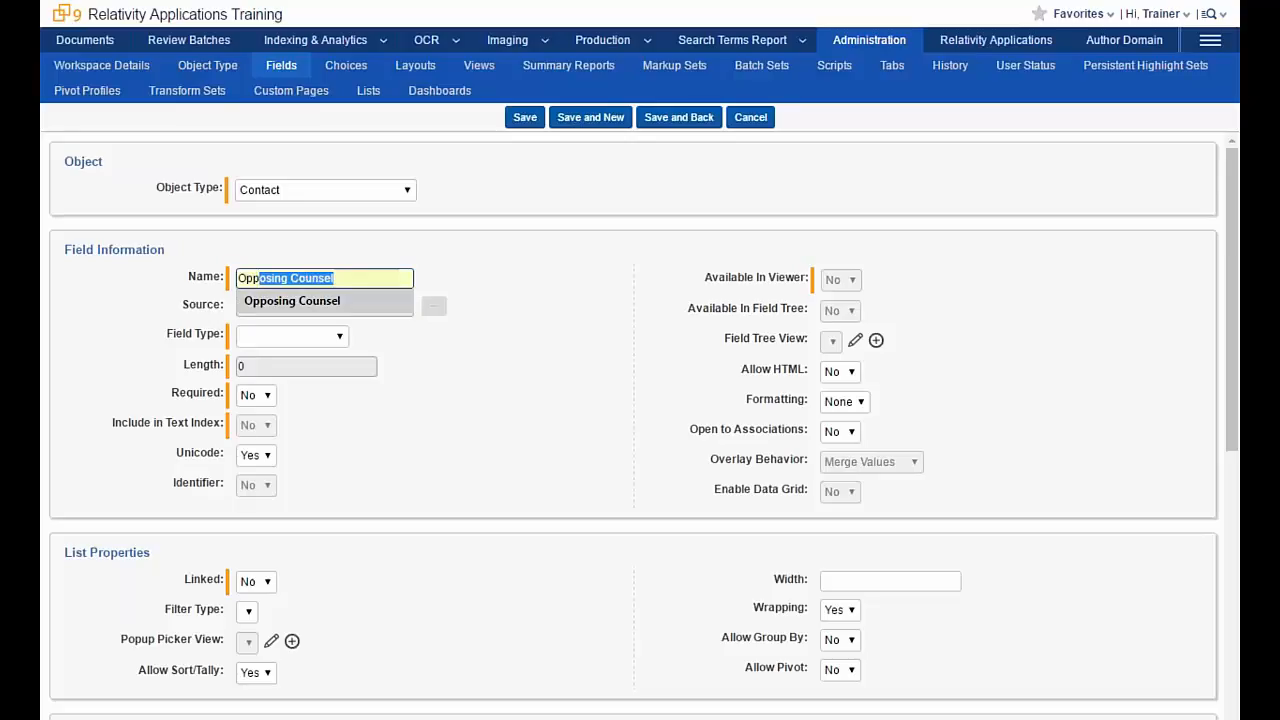
click(318, 306)
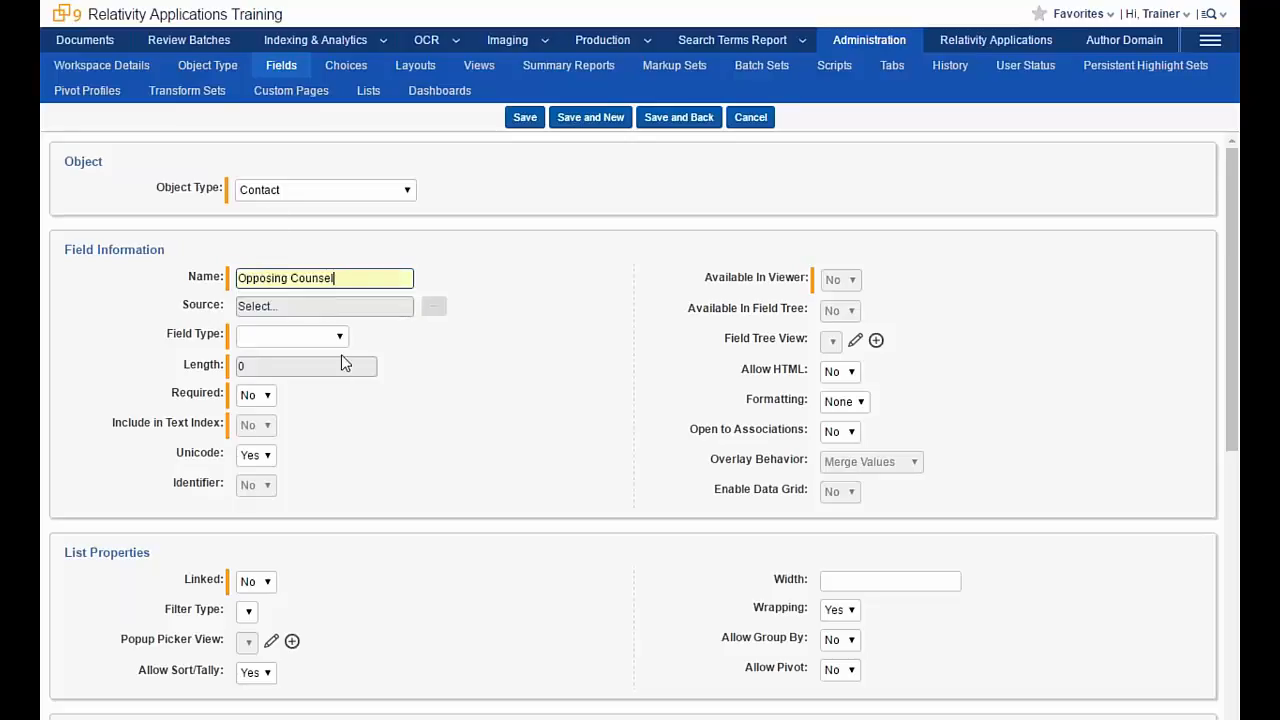
click(340, 339)
click(311, 545)
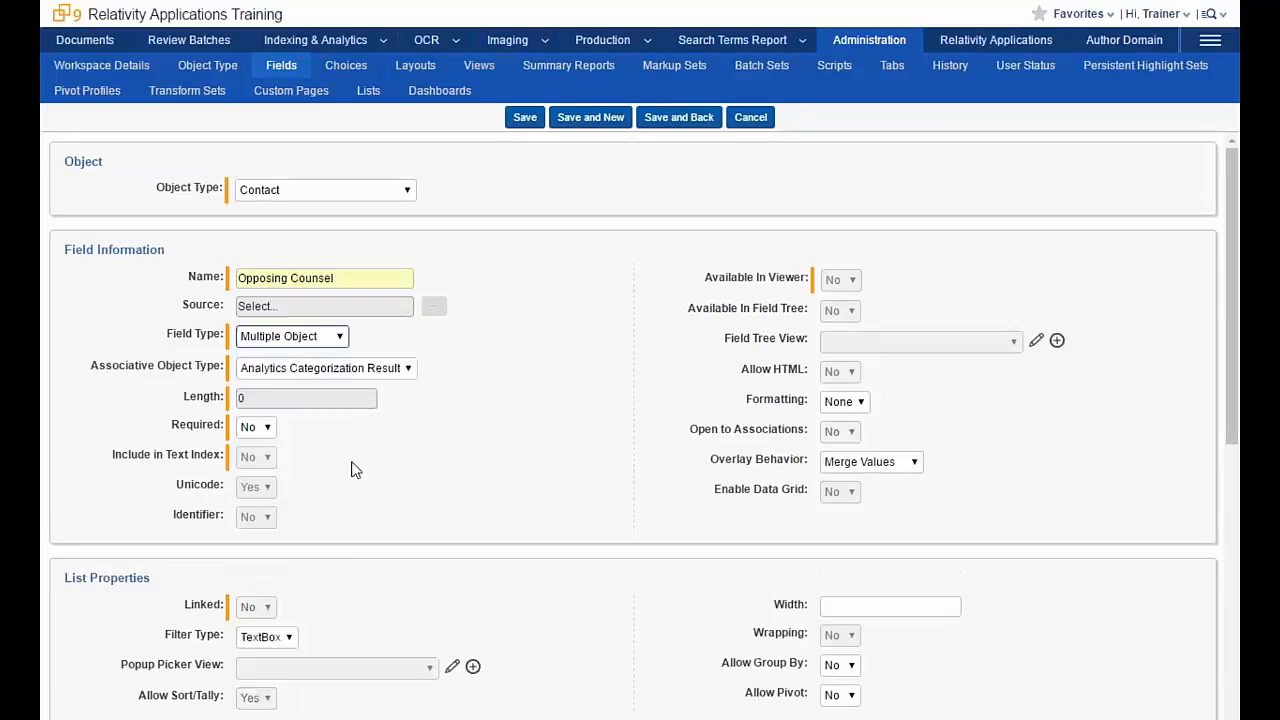
click(413, 371)
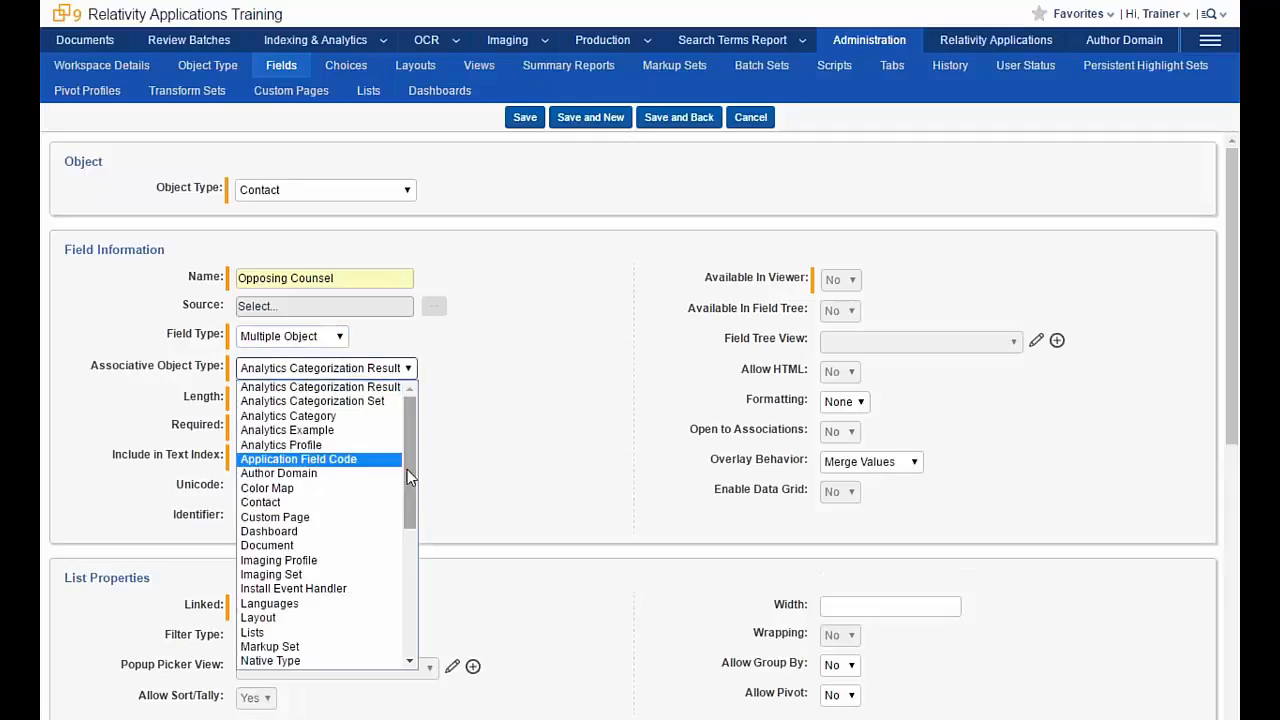
drag(411, 480, 366, 578)
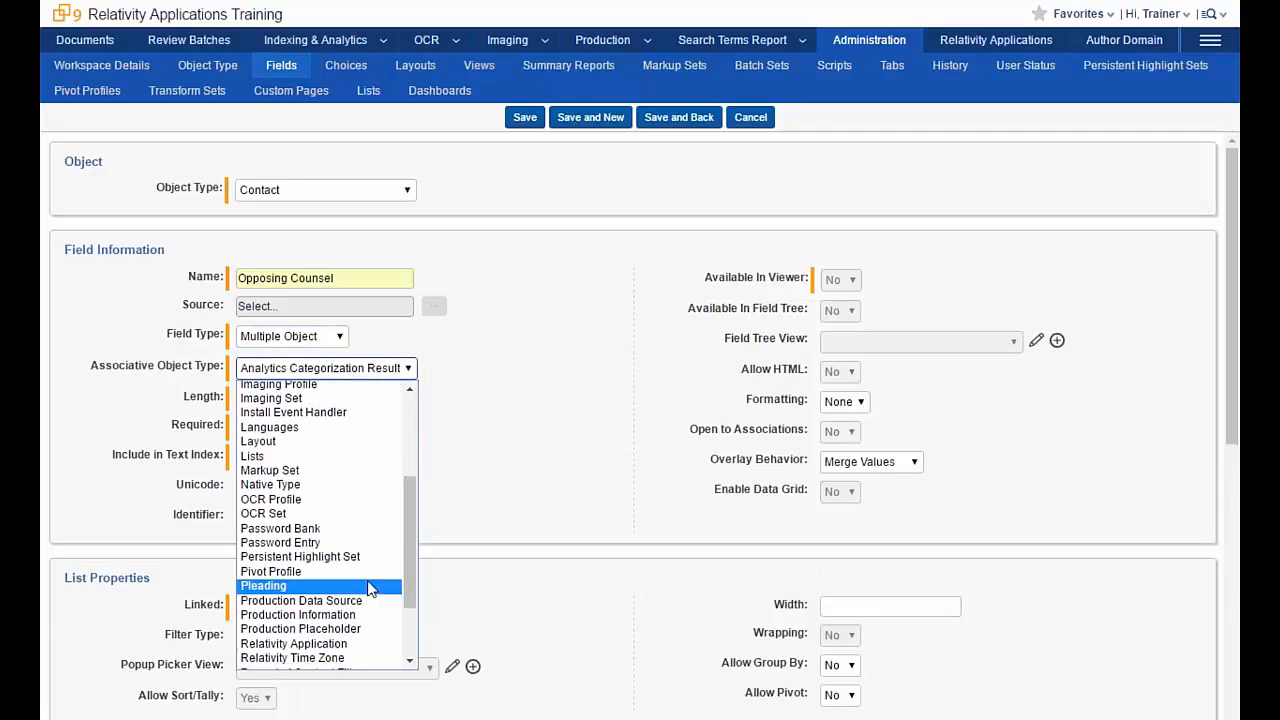
click(368, 590)
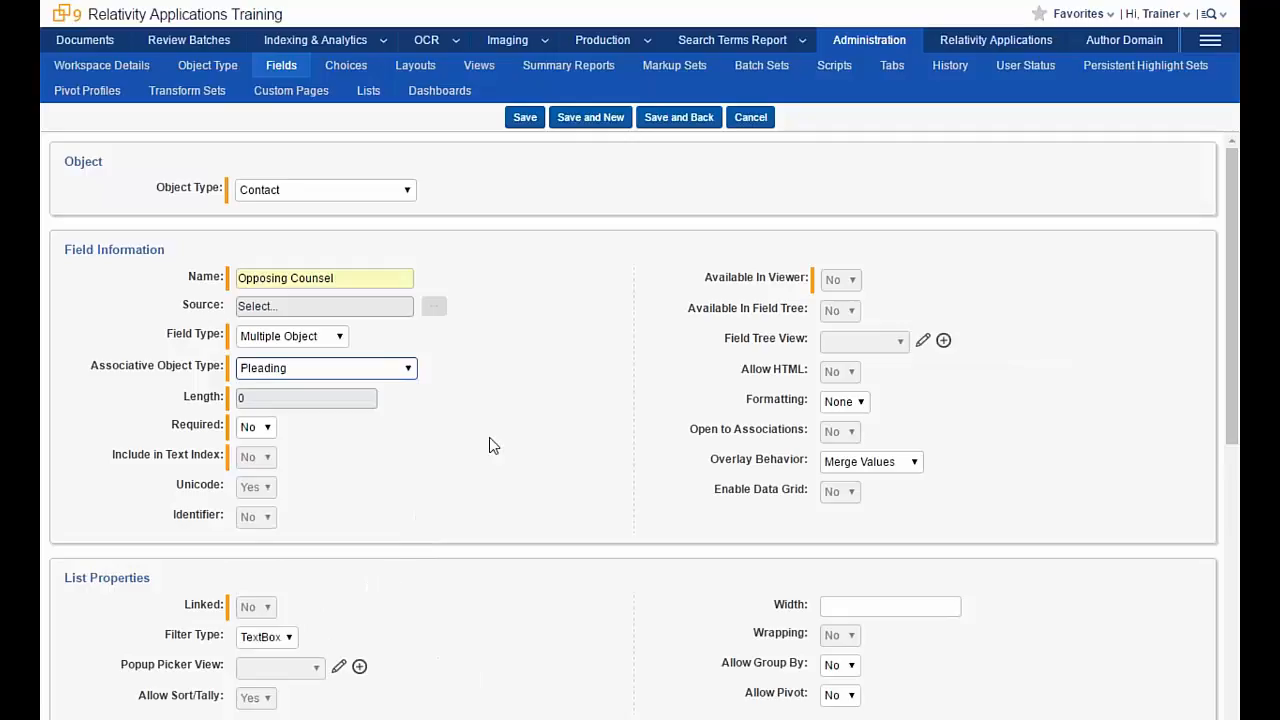
click(525, 117)
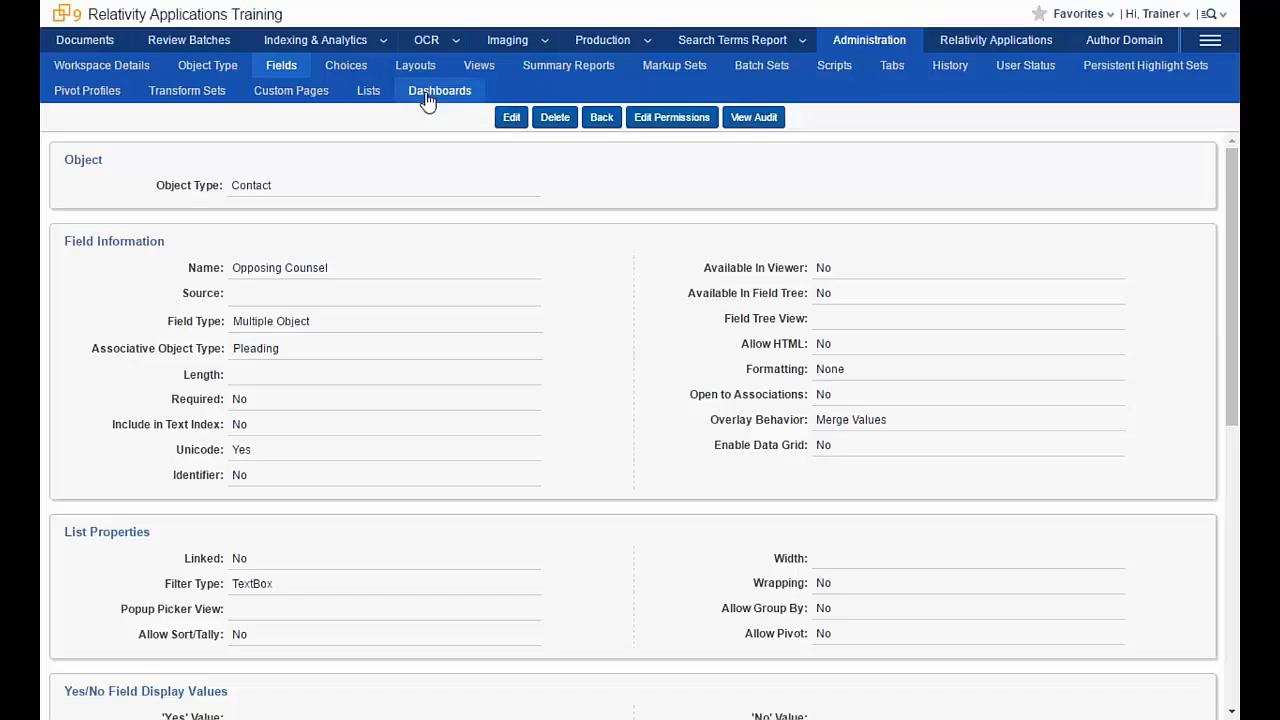
- Go to the Pleading object's item list and open its All Pleadings view for editing
click(1210, 50)
click(1110, 100)
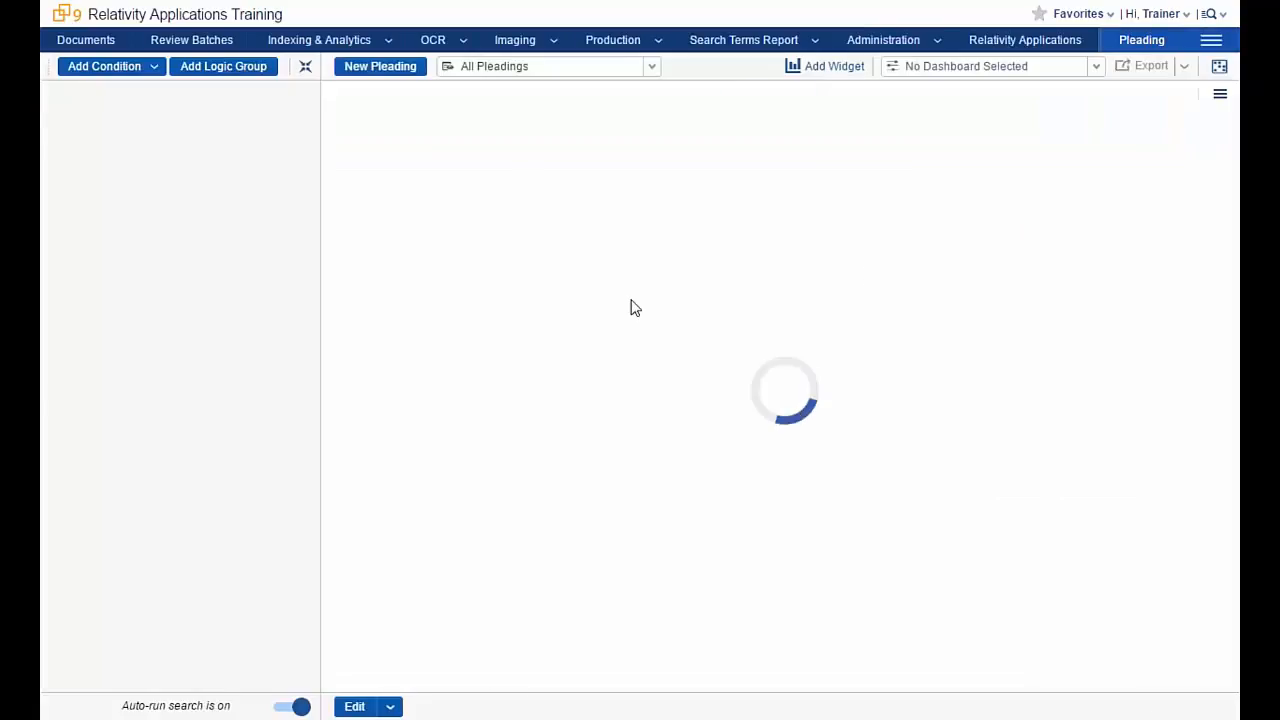
click(654, 75)
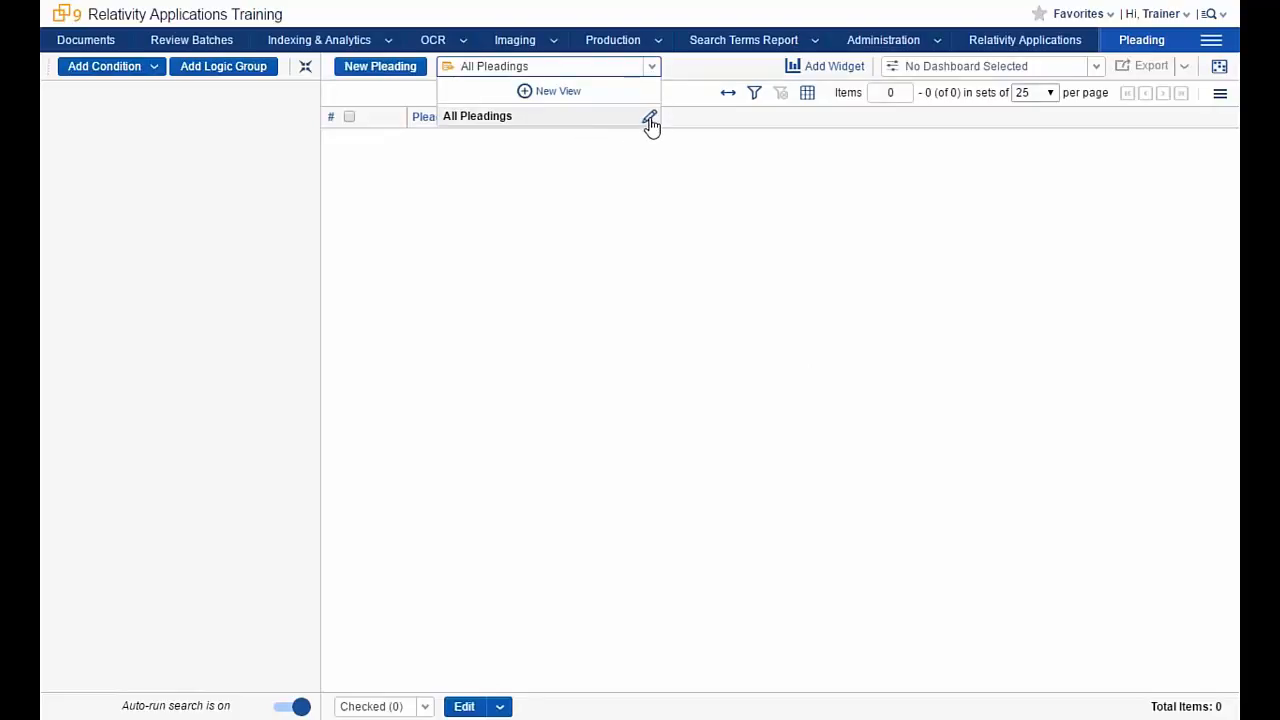
click(650, 120)
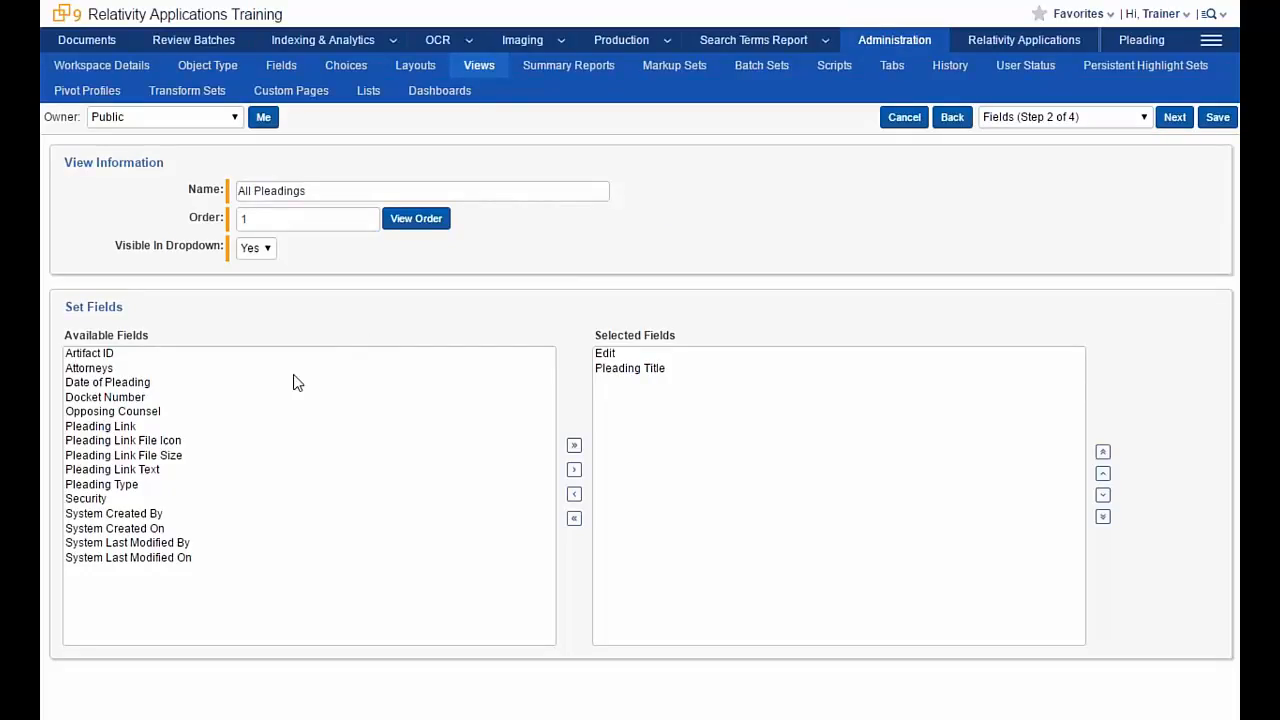
- Add Date of Pleading, Docket Number, Pleading Link, Attorneys and Opposing Counsel to the view's selected fields and save the view
double_click(117, 382)
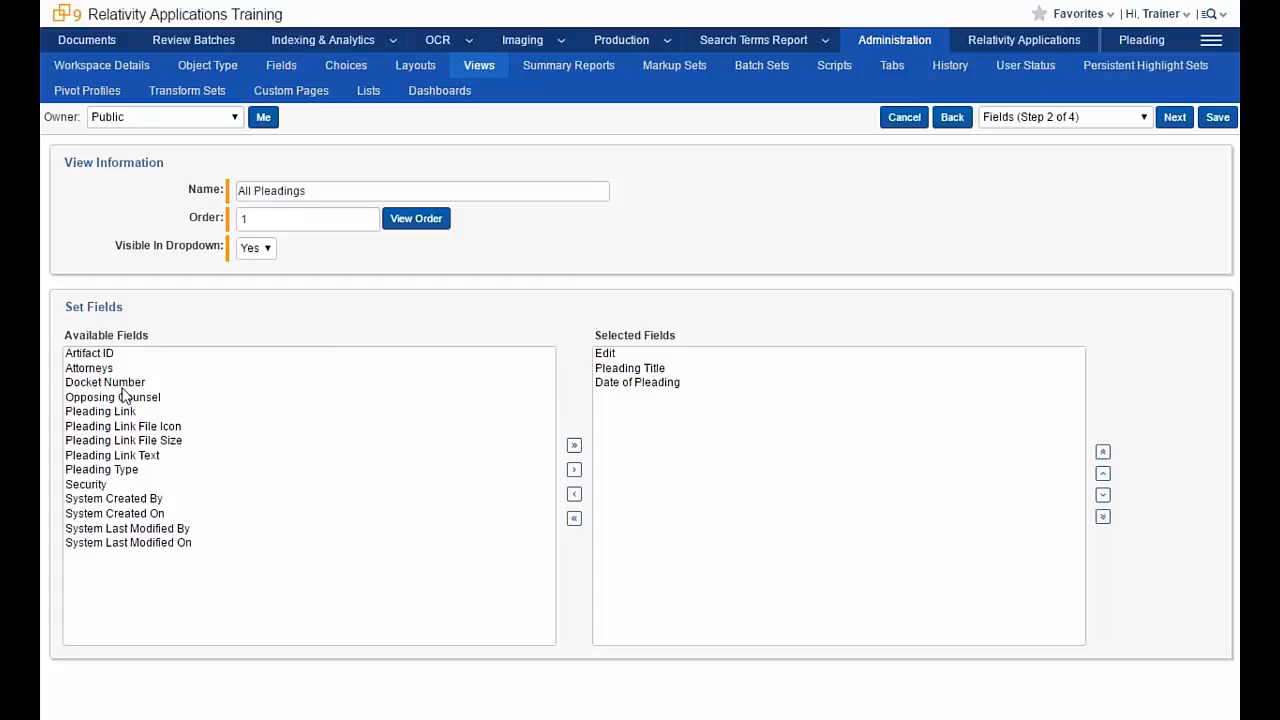
double_click(121, 387)
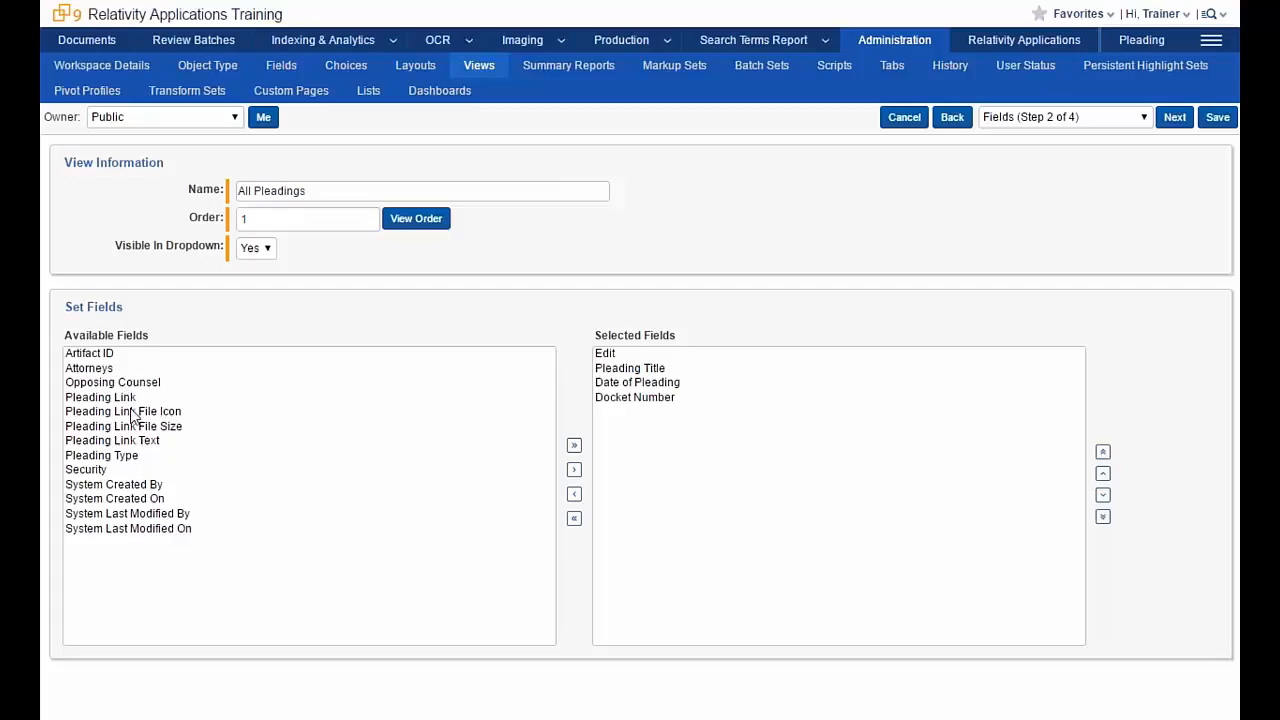
double_click(132, 400)
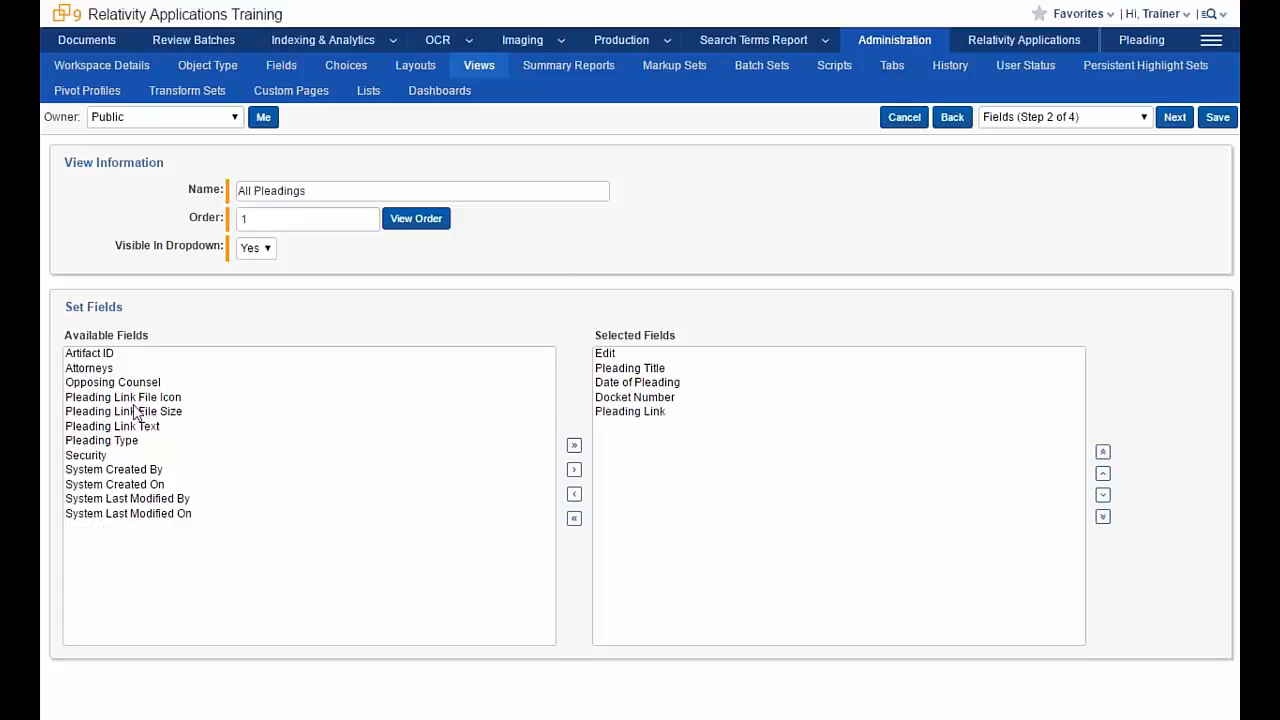
double_click(113, 370)
click(113, 370)
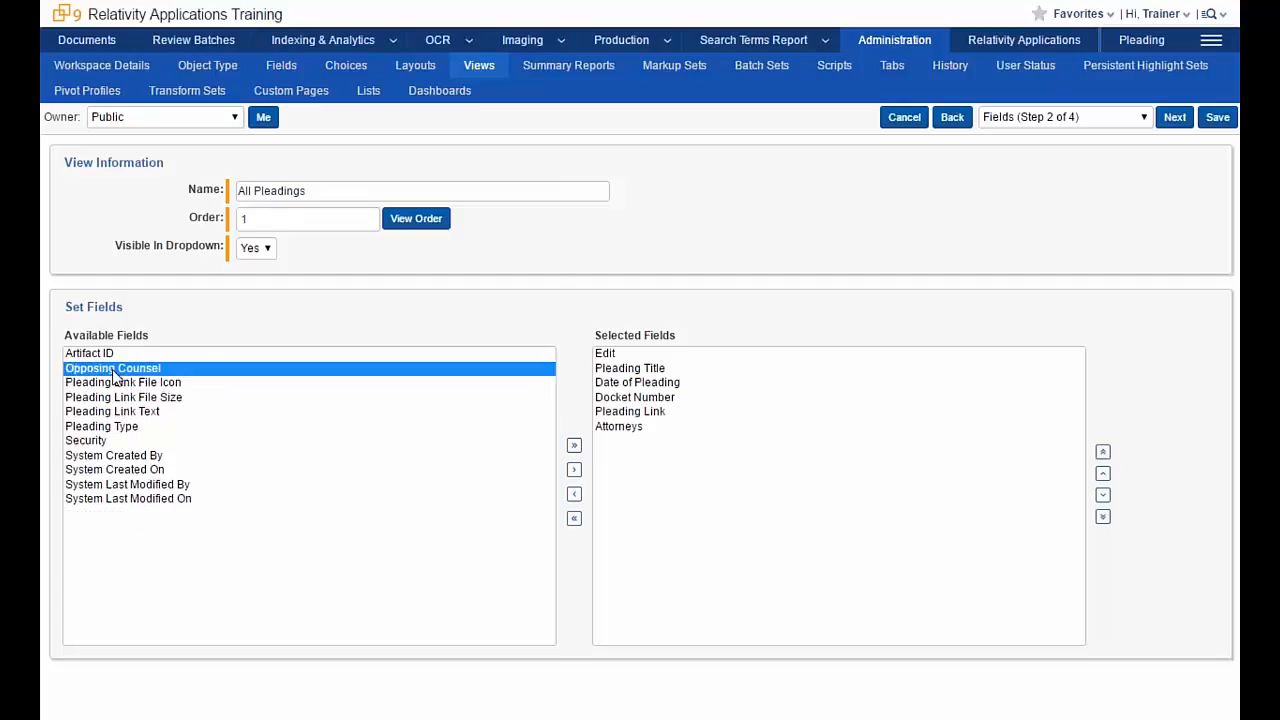
double_click(115, 370)
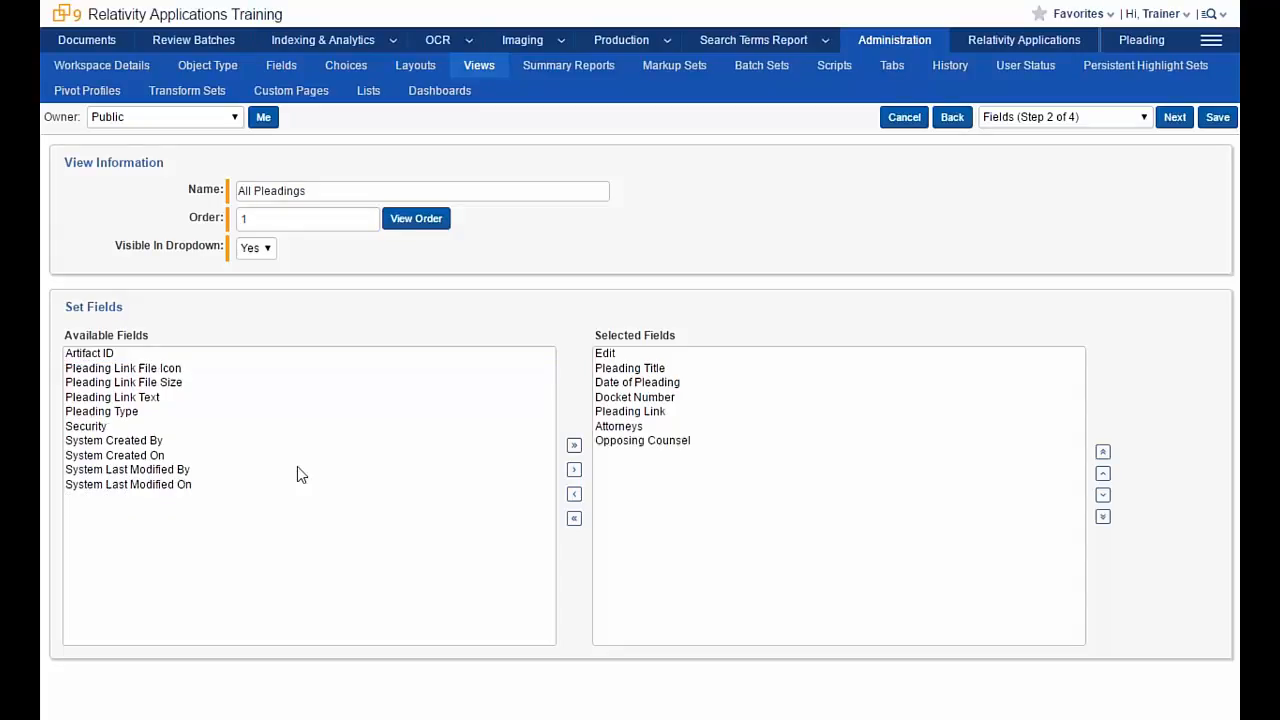
click(1217, 117)
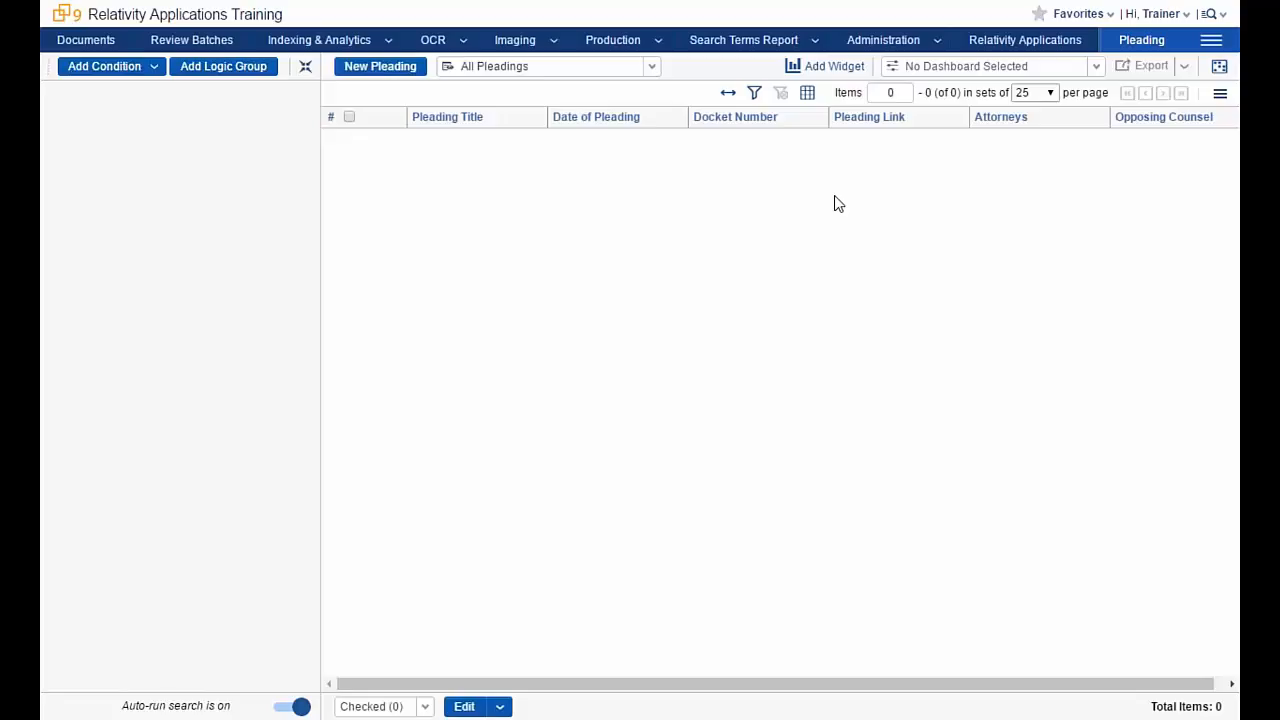
- Open the Pleading Layout from the workspace's layouts and start building it
click(937, 48)
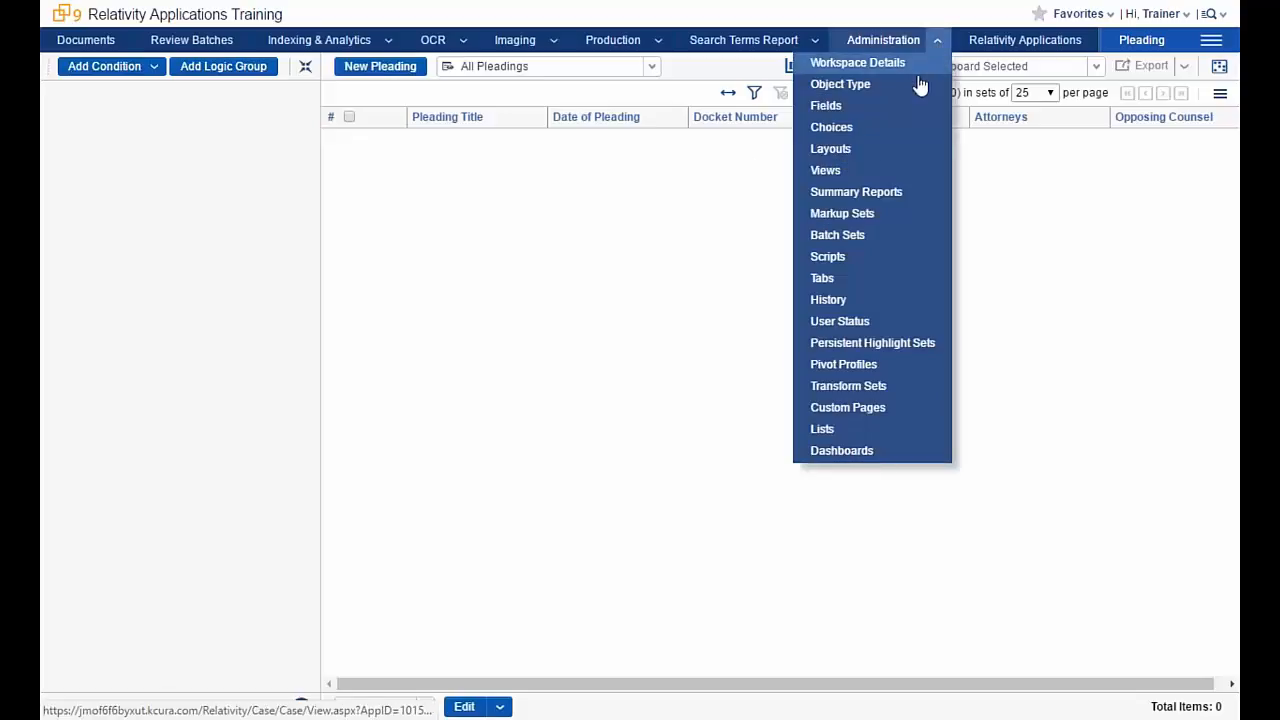
click(877, 152)
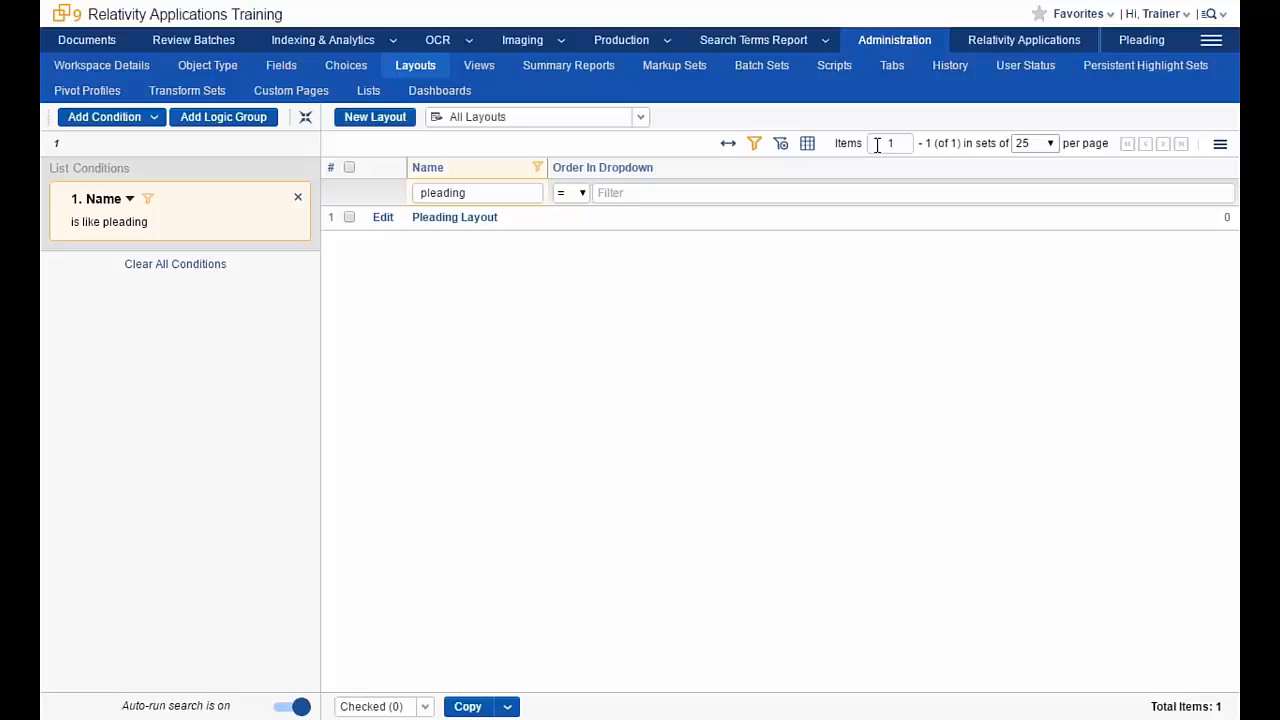
click(482, 218)
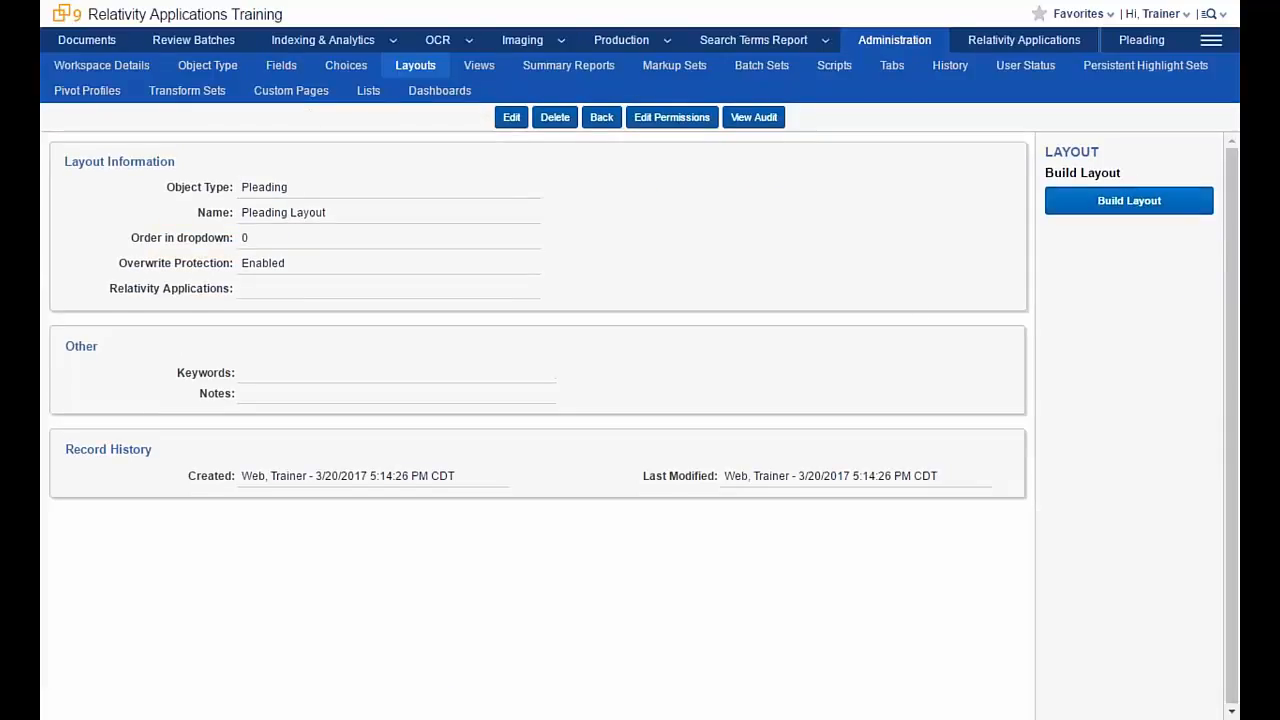
click(1130, 205)
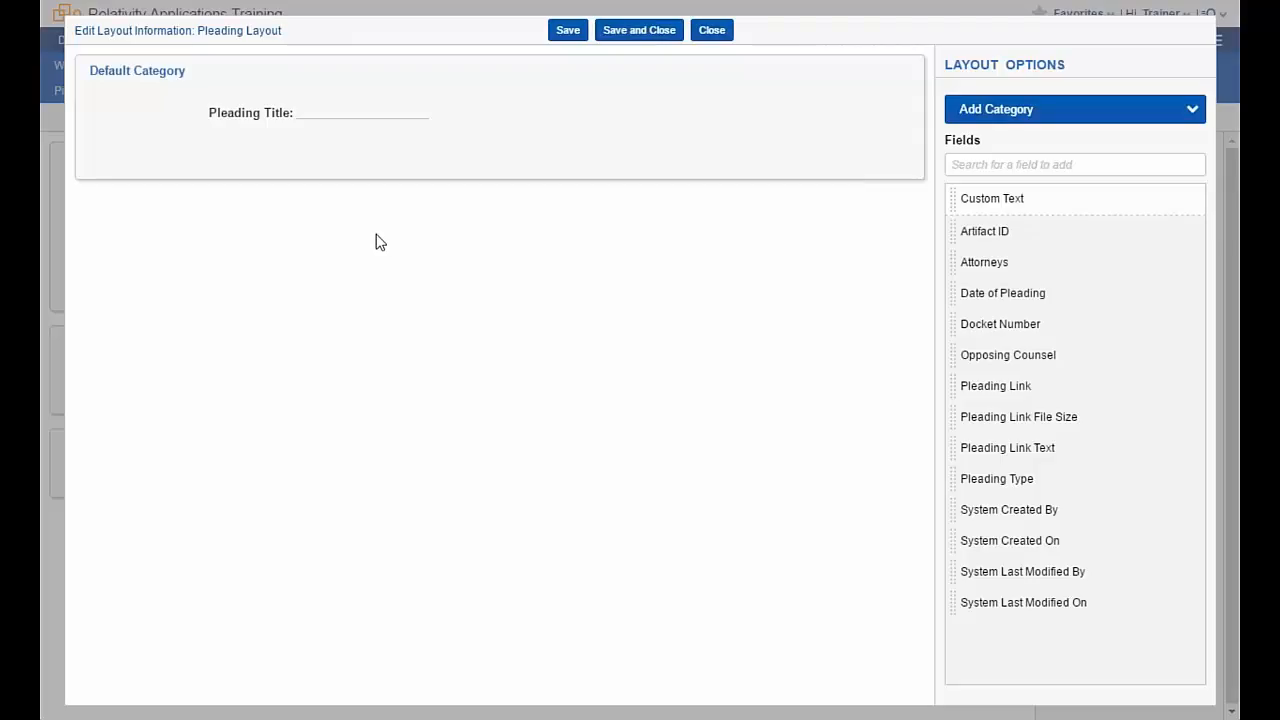
- Place Date of Pleading, Docket Number, Pleading Type and Pleading Link below Pleading Title in the layout's Default Category
drag(983, 296, 330, 160)
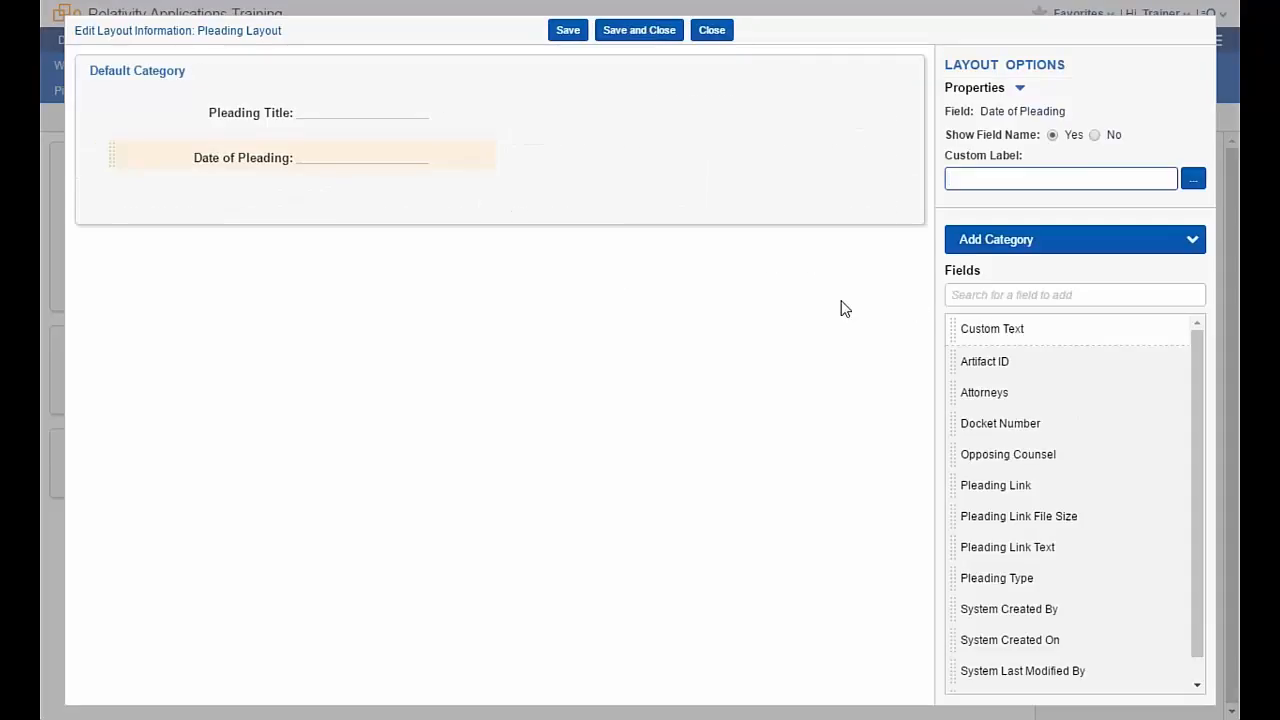
drag(1017, 423, 263, 200)
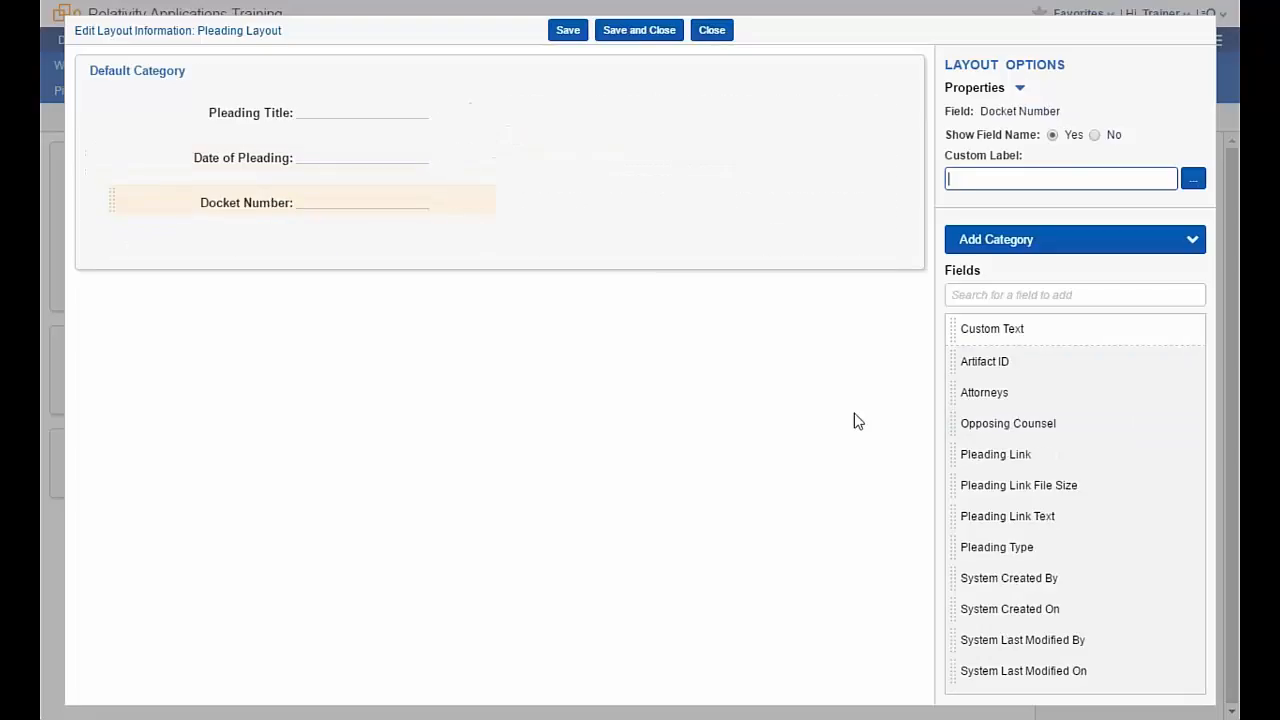
drag(1017, 547, 268, 262)
drag(1013, 488, 260, 292)
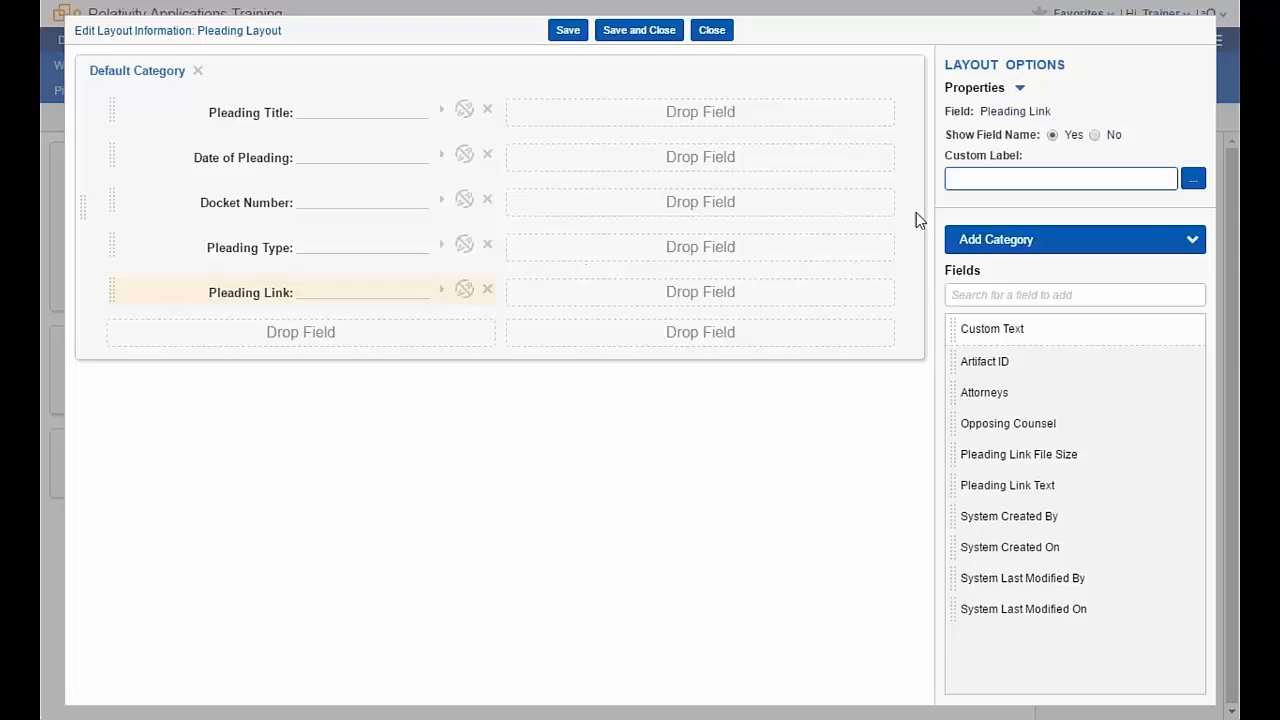
- Add an object list for Contact (Attorneys) below the Default Category, keeping All Contacts as its view
click(1192, 242)
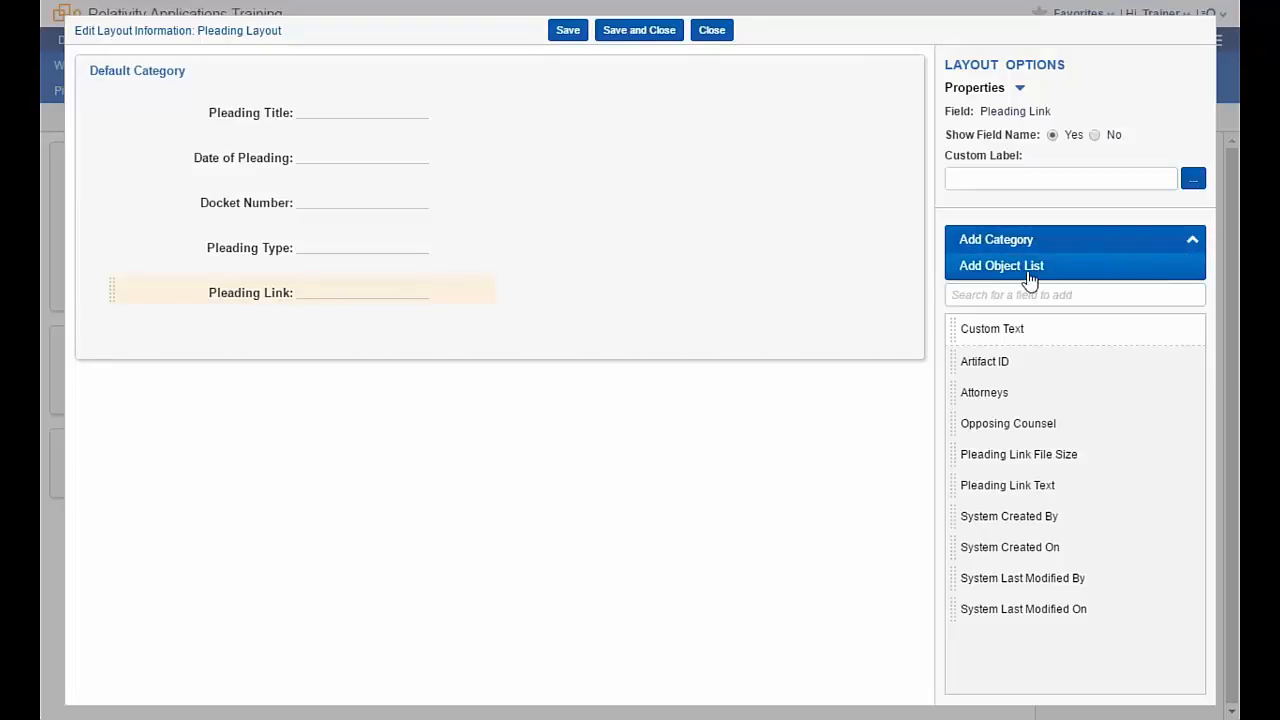
click(1029, 274)
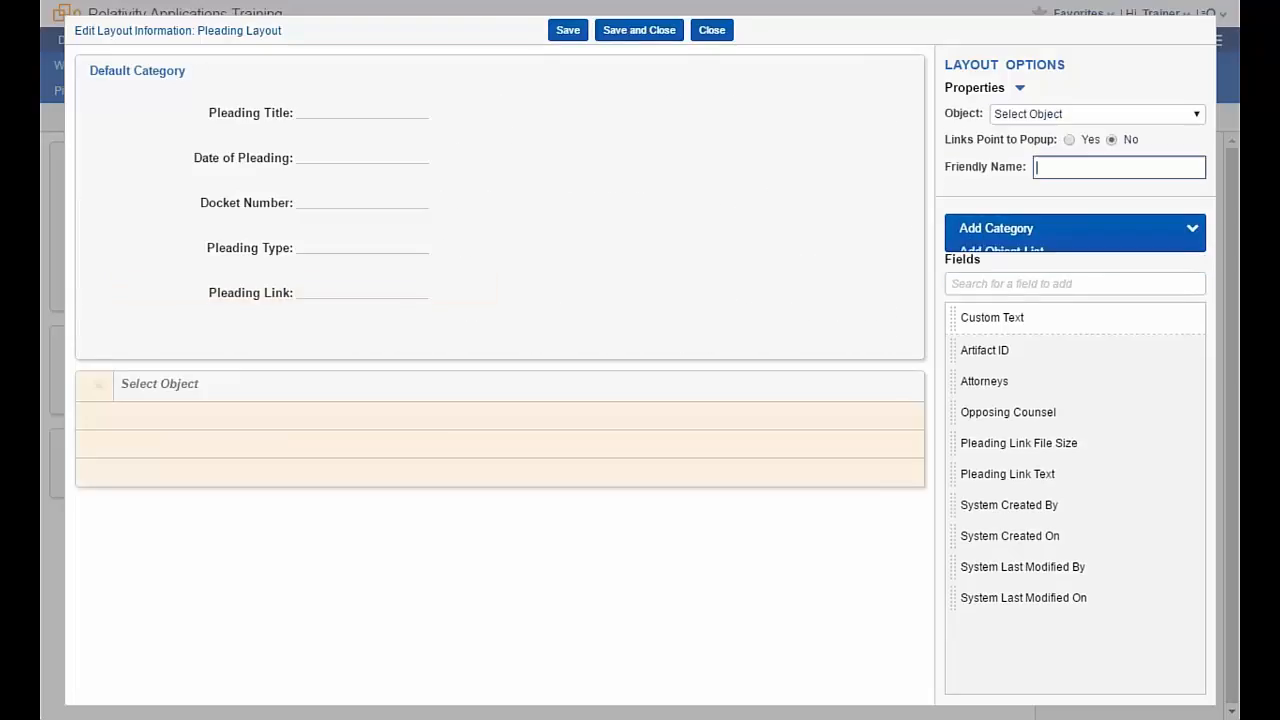
click(1193, 114)
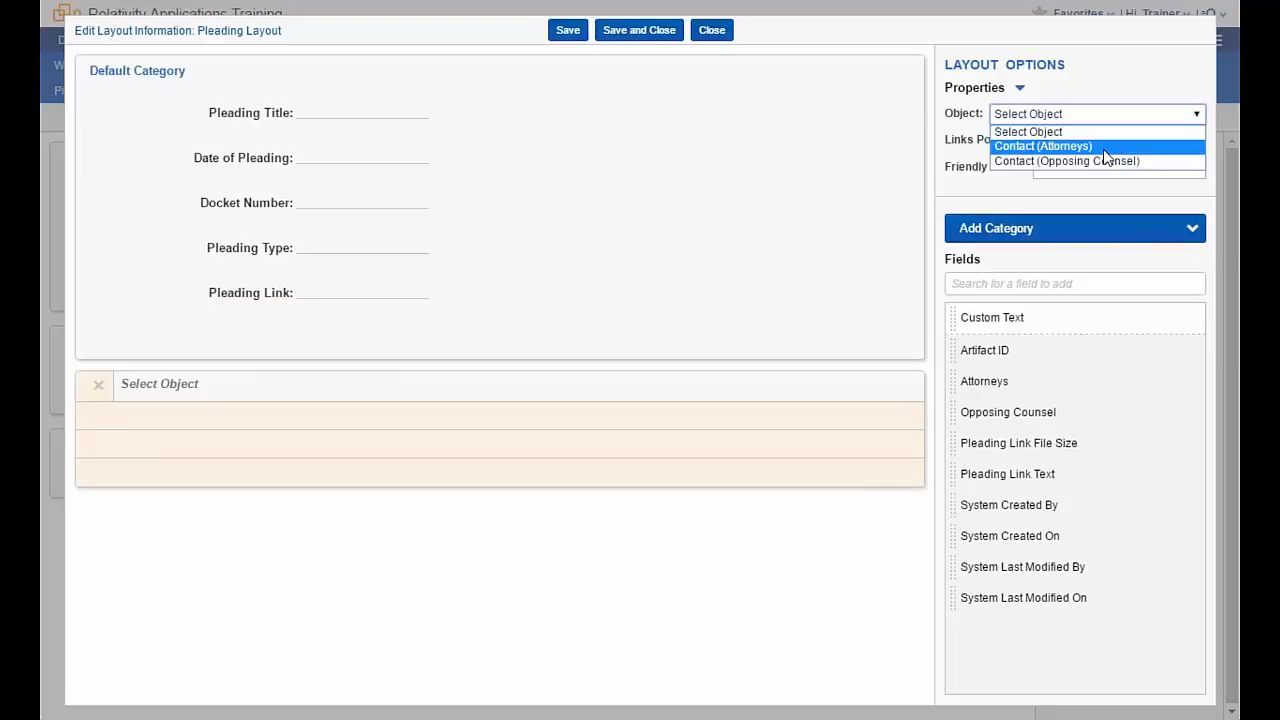
click(1060, 147)
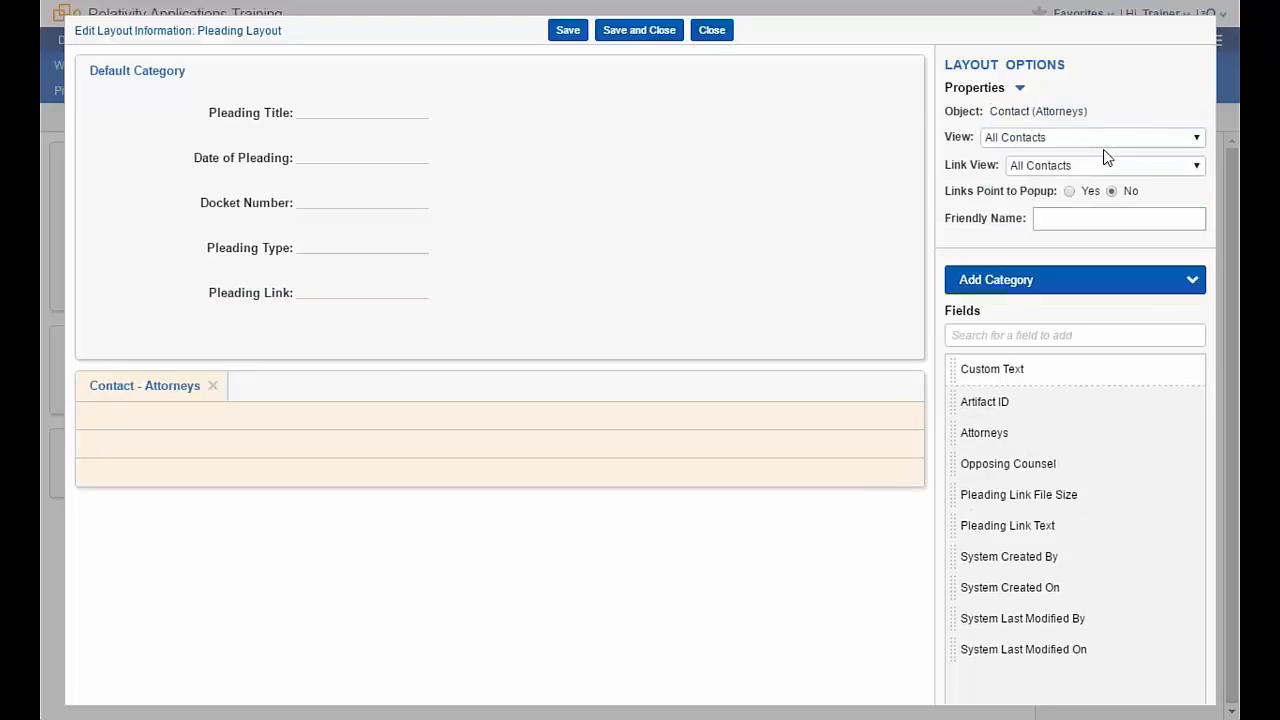
click(1197, 146)
click(1196, 146)
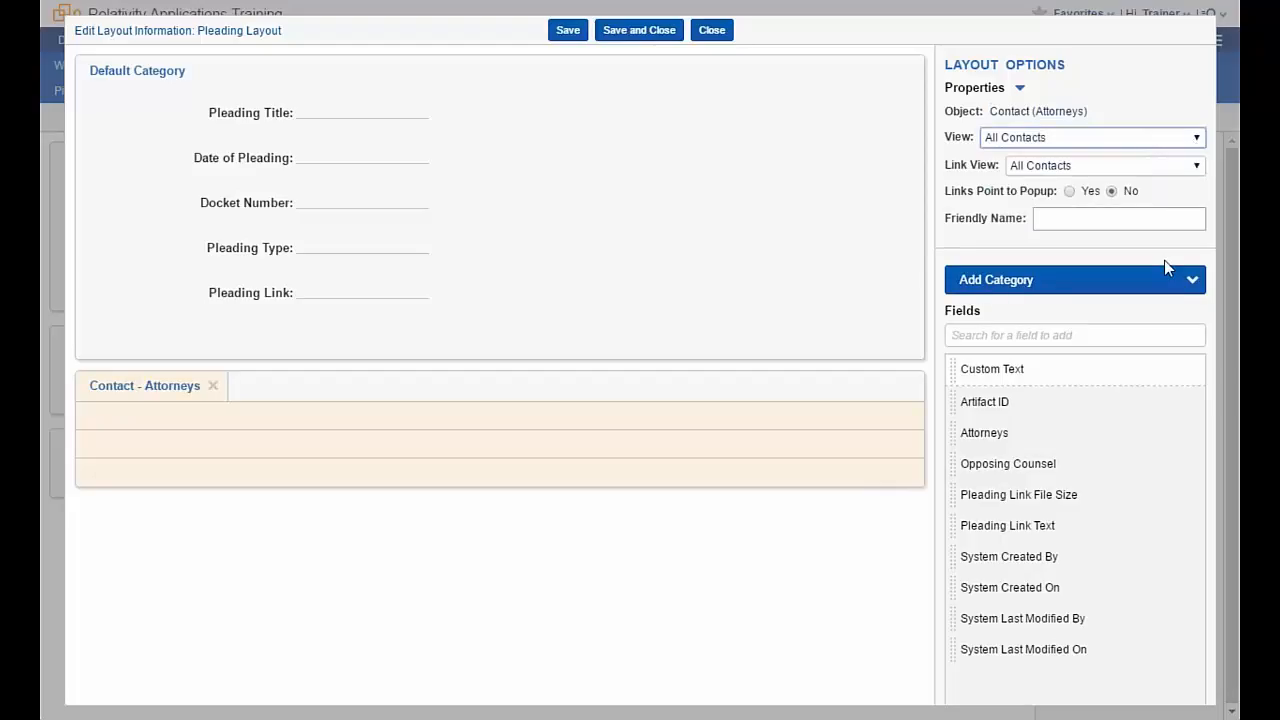
- Add a second object list for Contact (Opposing Counsel) to the Pleading Layout, then save and close the layout
click(1195, 283)
click(1000, 303)
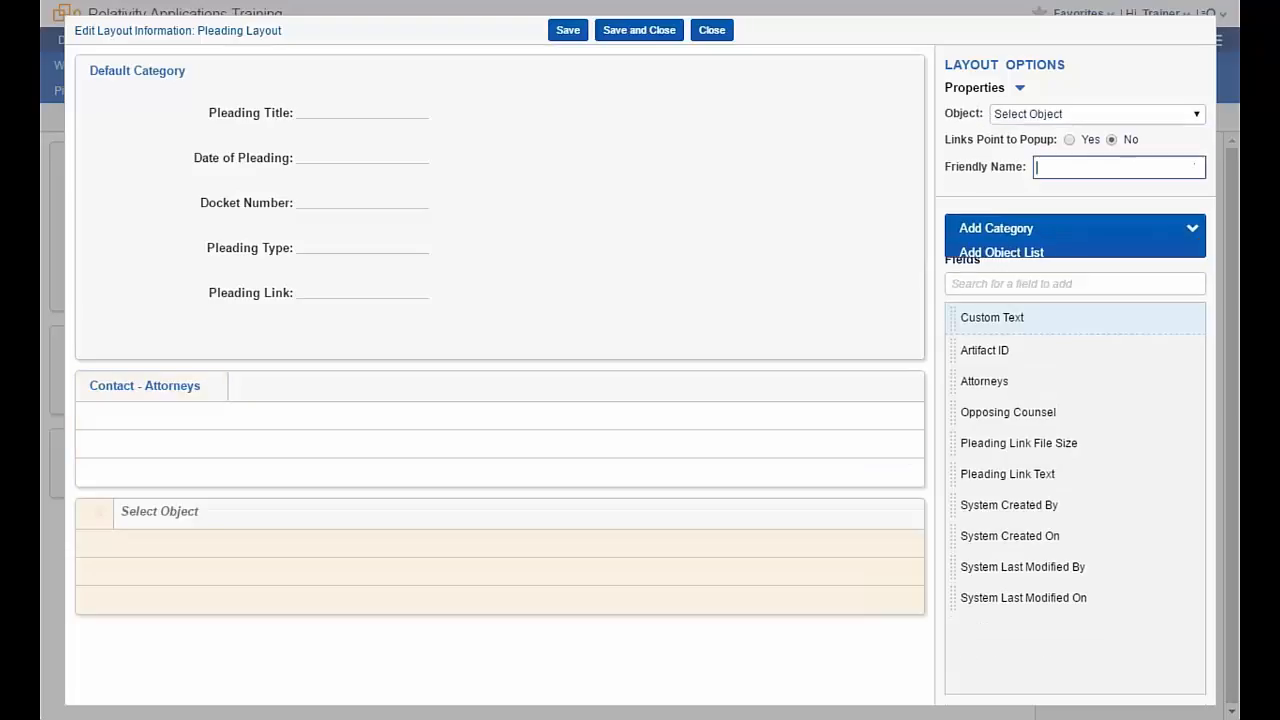
click(1194, 116)
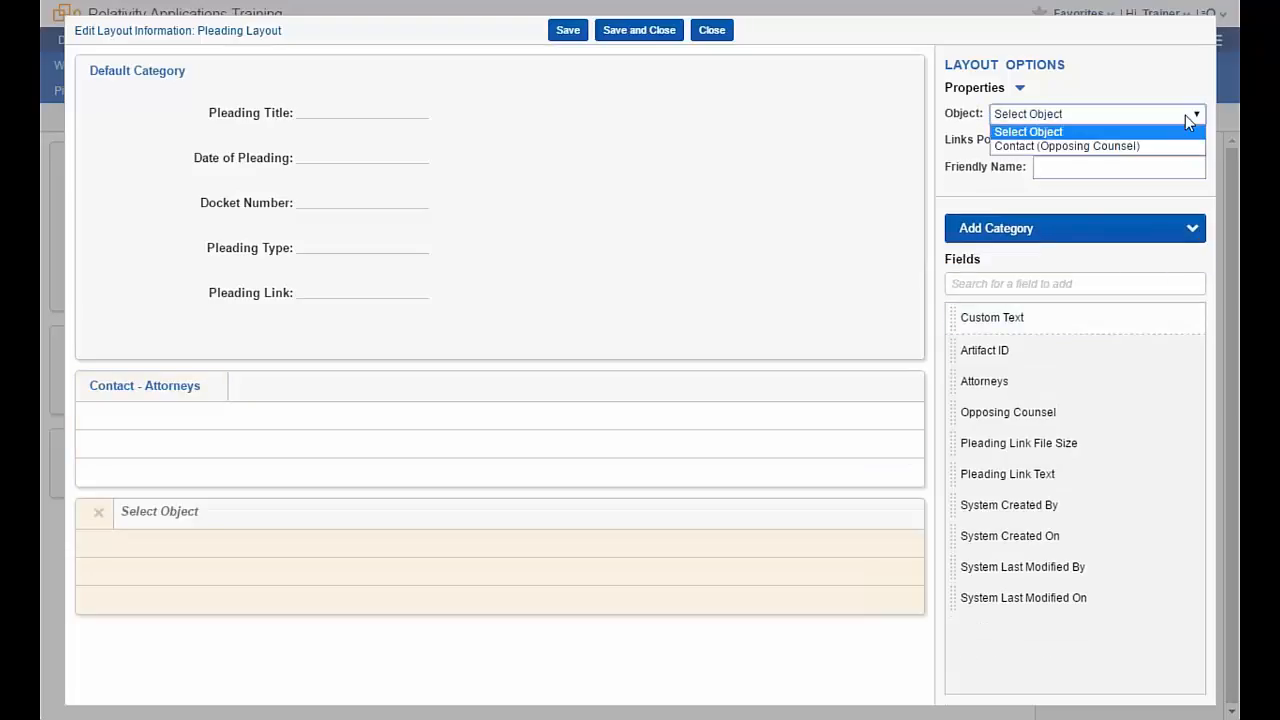
click(1108, 148)
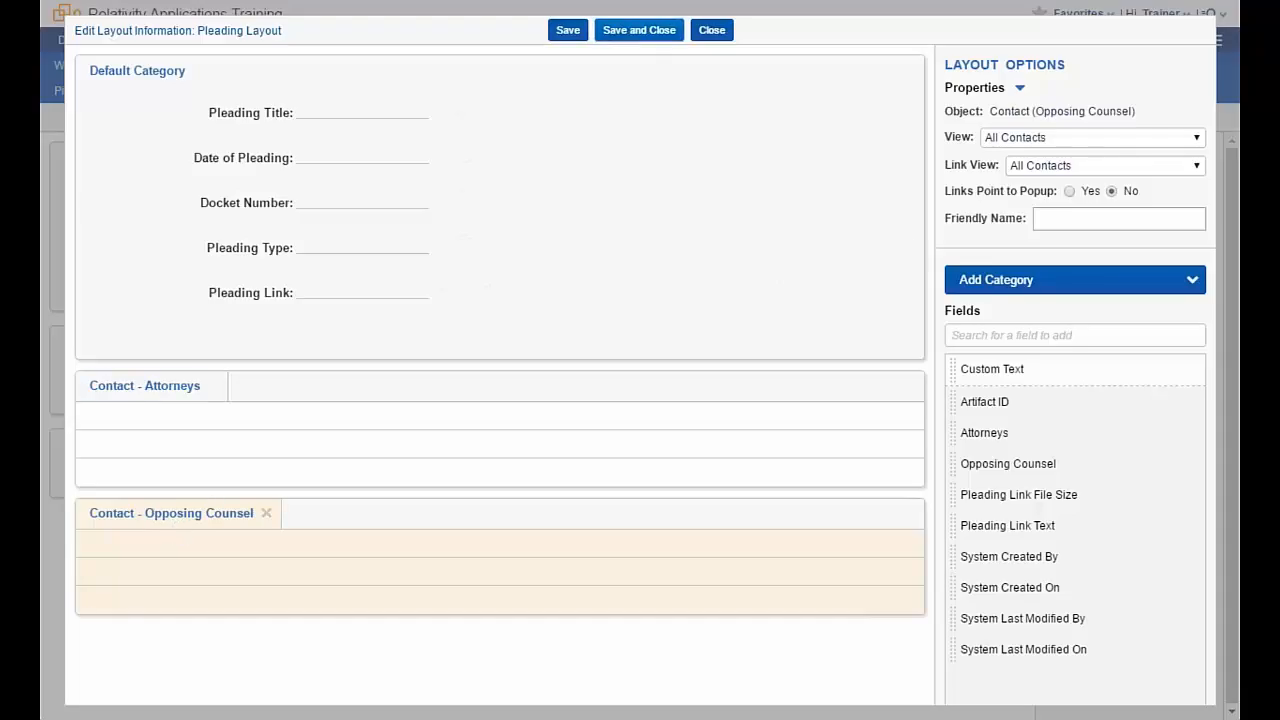
click(639, 30)
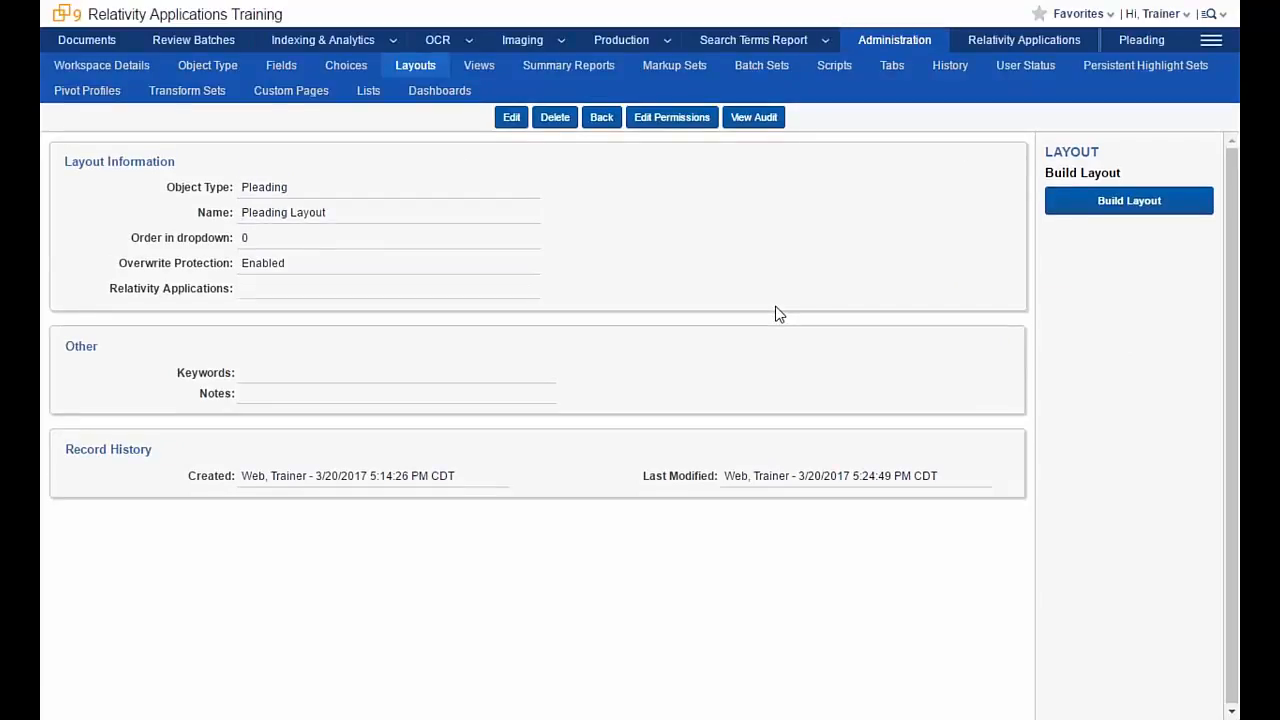
- Go to the Contact object's item list and open its All Contacts view for editing
click(1220, 50)
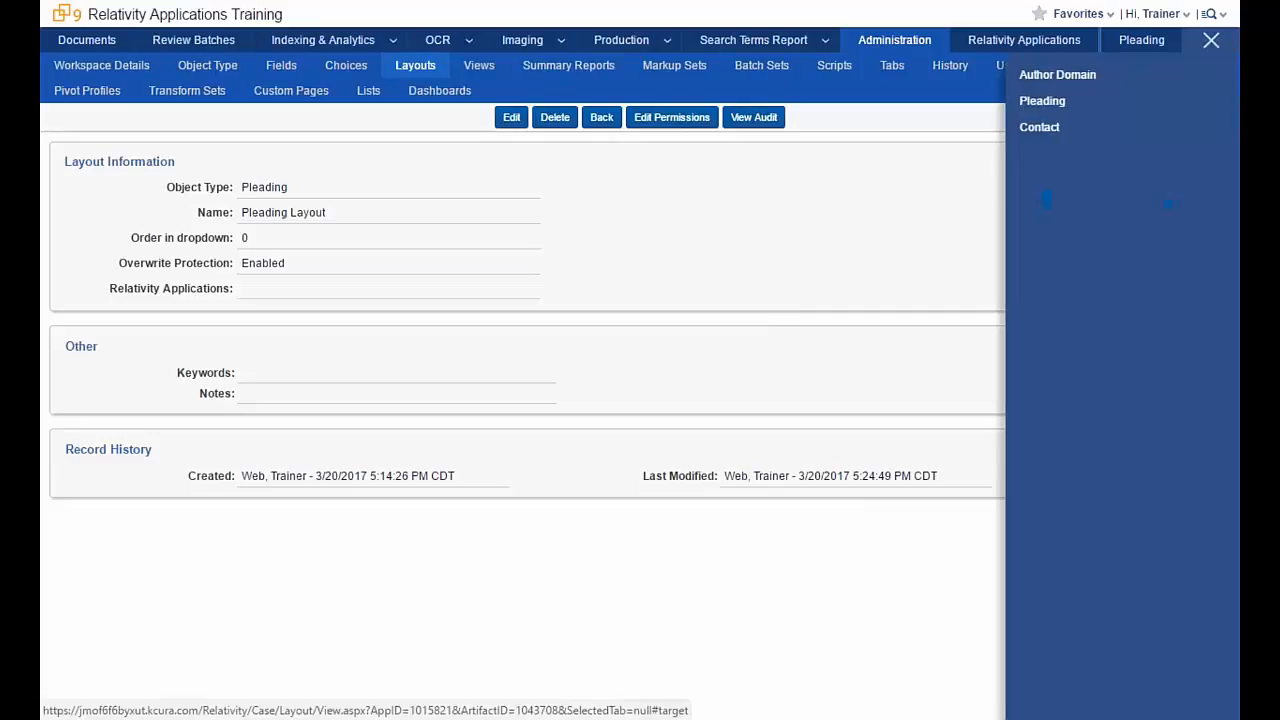
click(1089, 129)
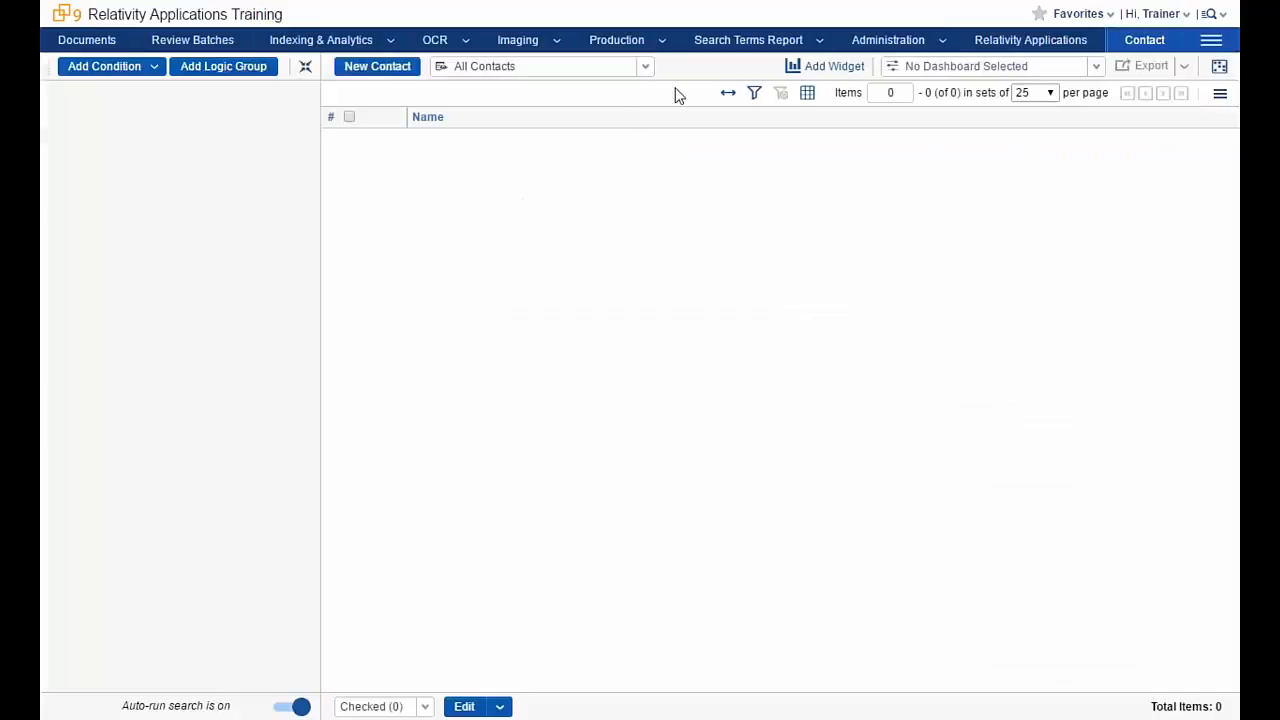
click(645, 66)
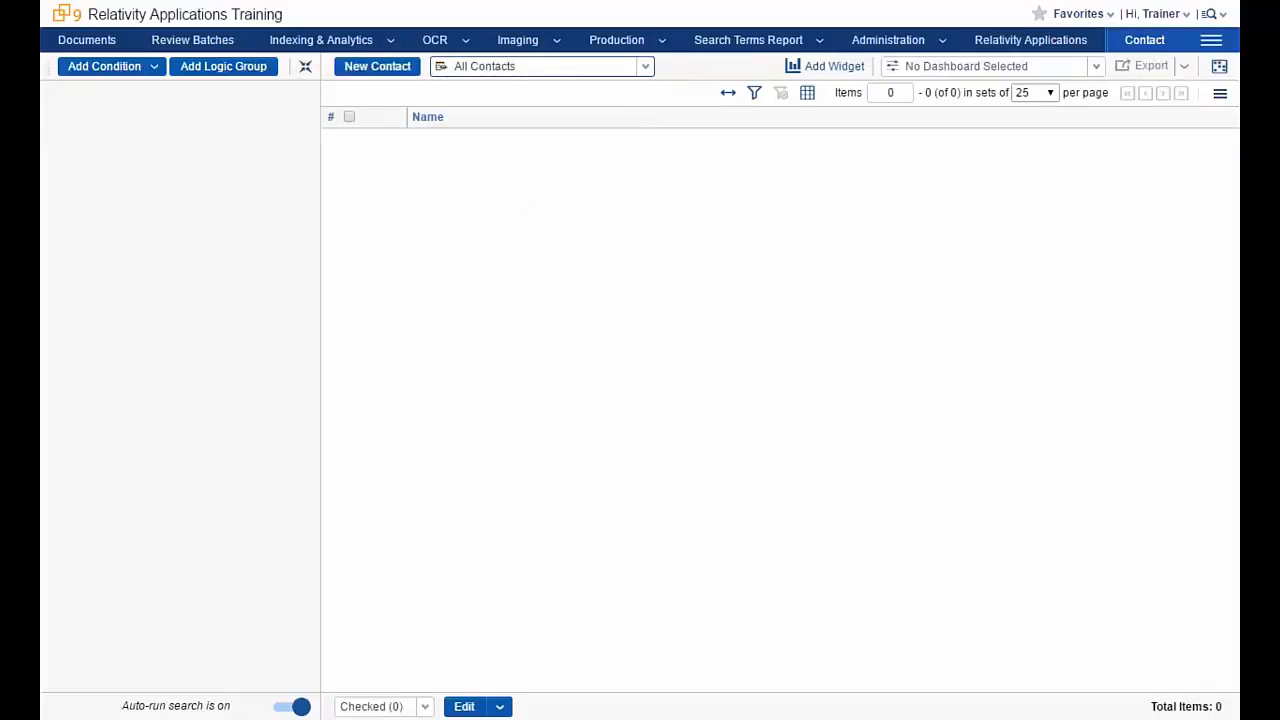
click(643, 116)
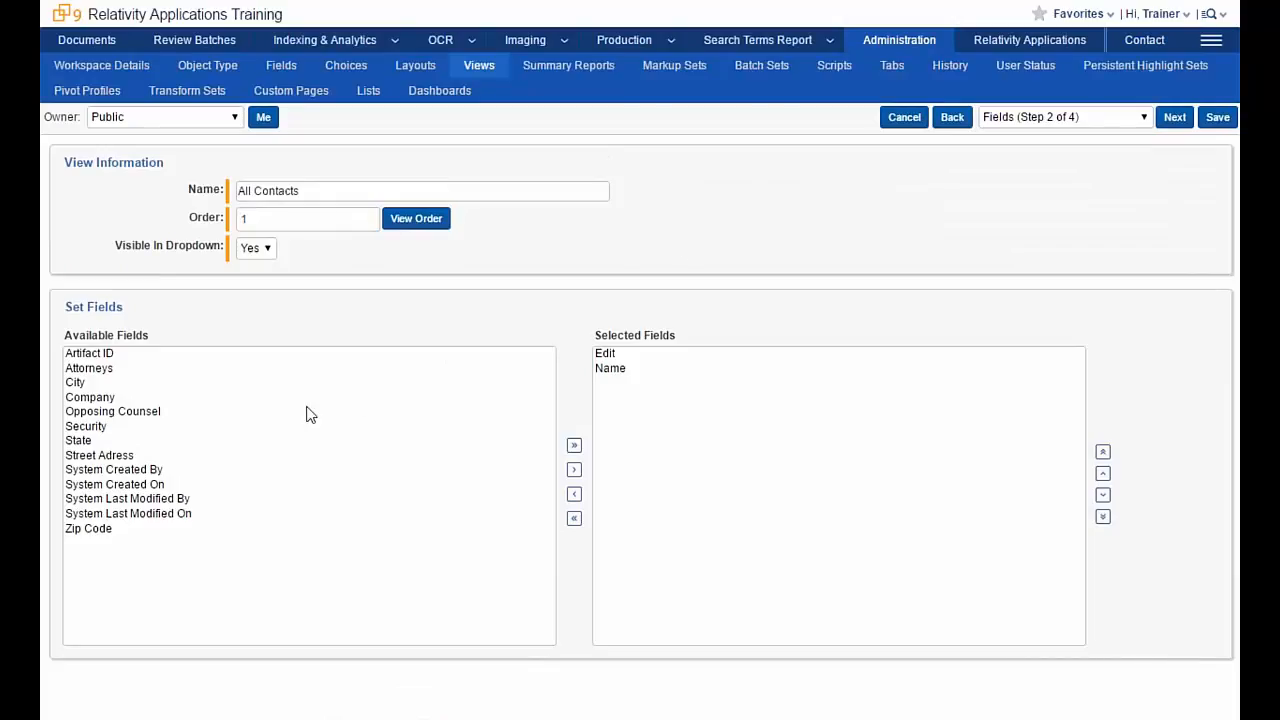
- Add Company, Street Adress, City, State and Zip Code to the All Contacts view's selected fields and save the view
double_click(106, 399)
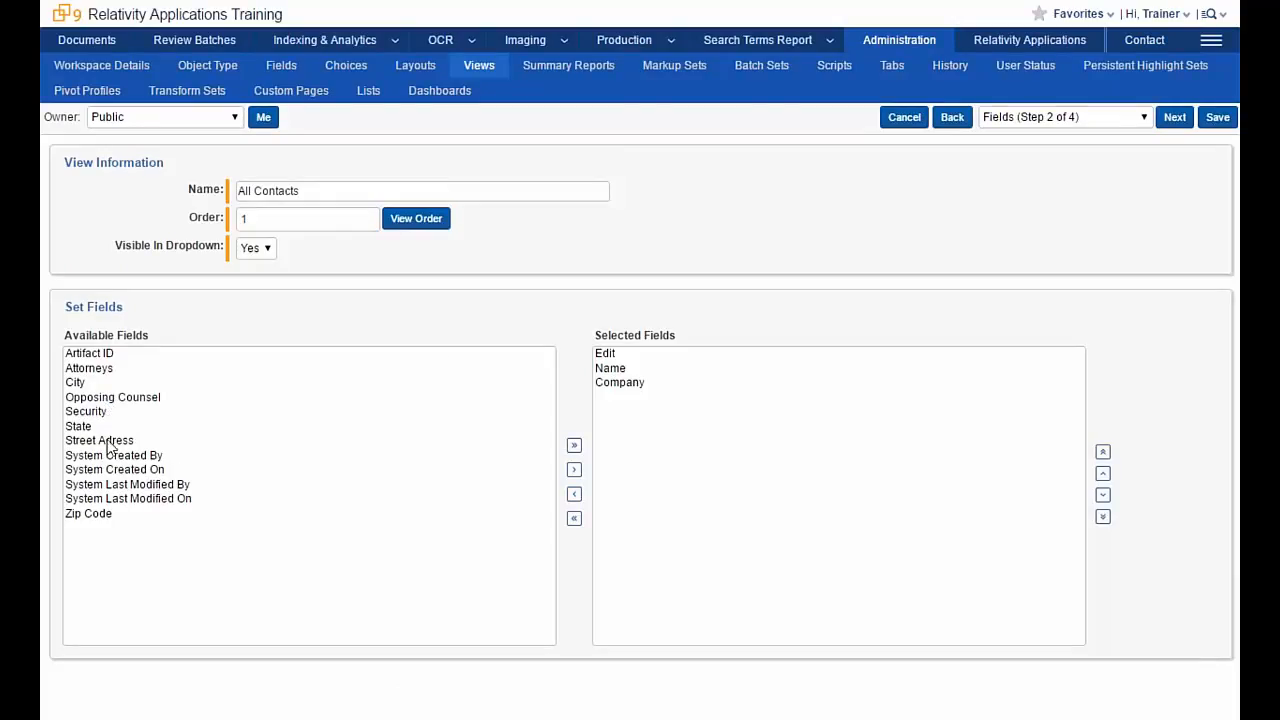
double_click(110, 442)
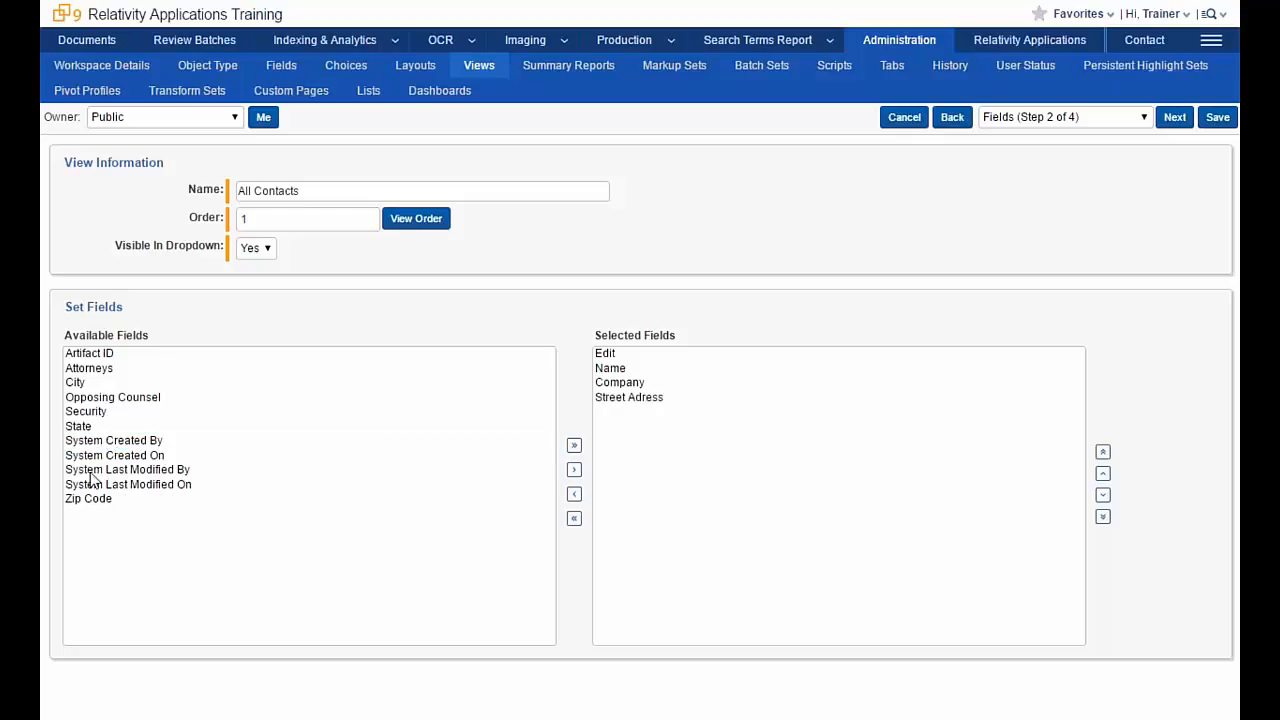
double_click(84, 383)
double_click(88, 411)
double_click(100, 470)
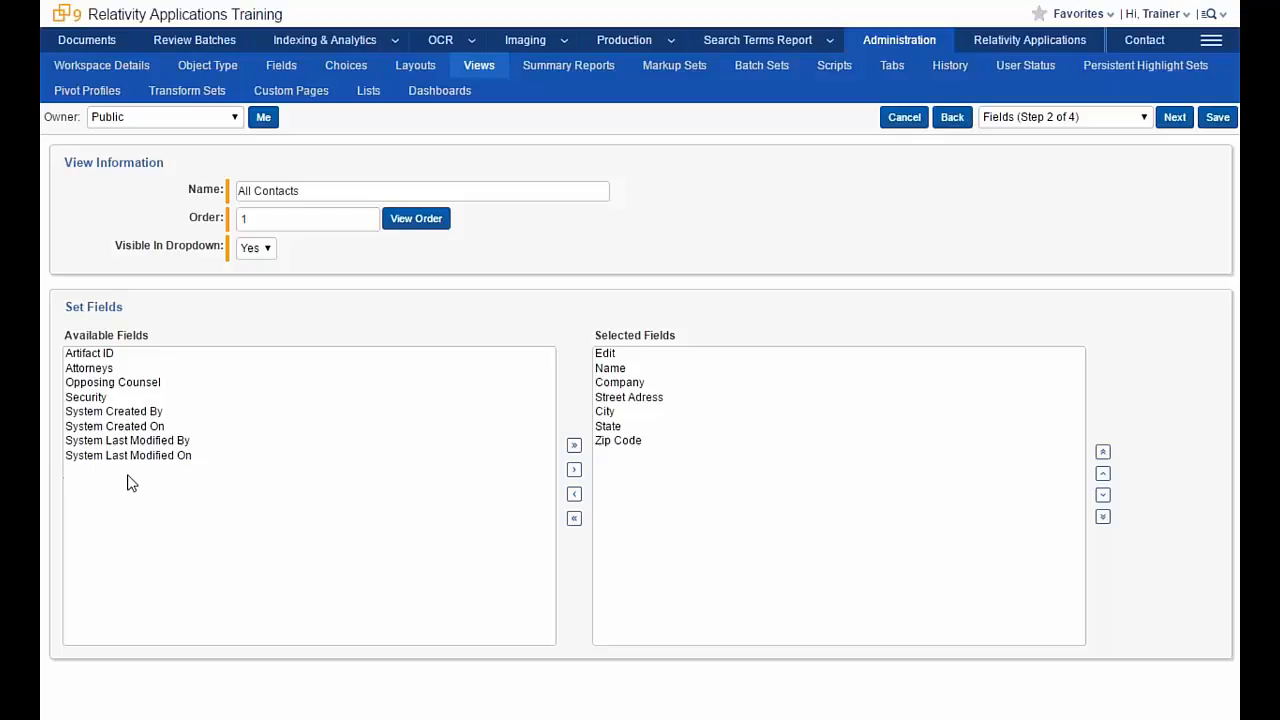
click(1217, 117)
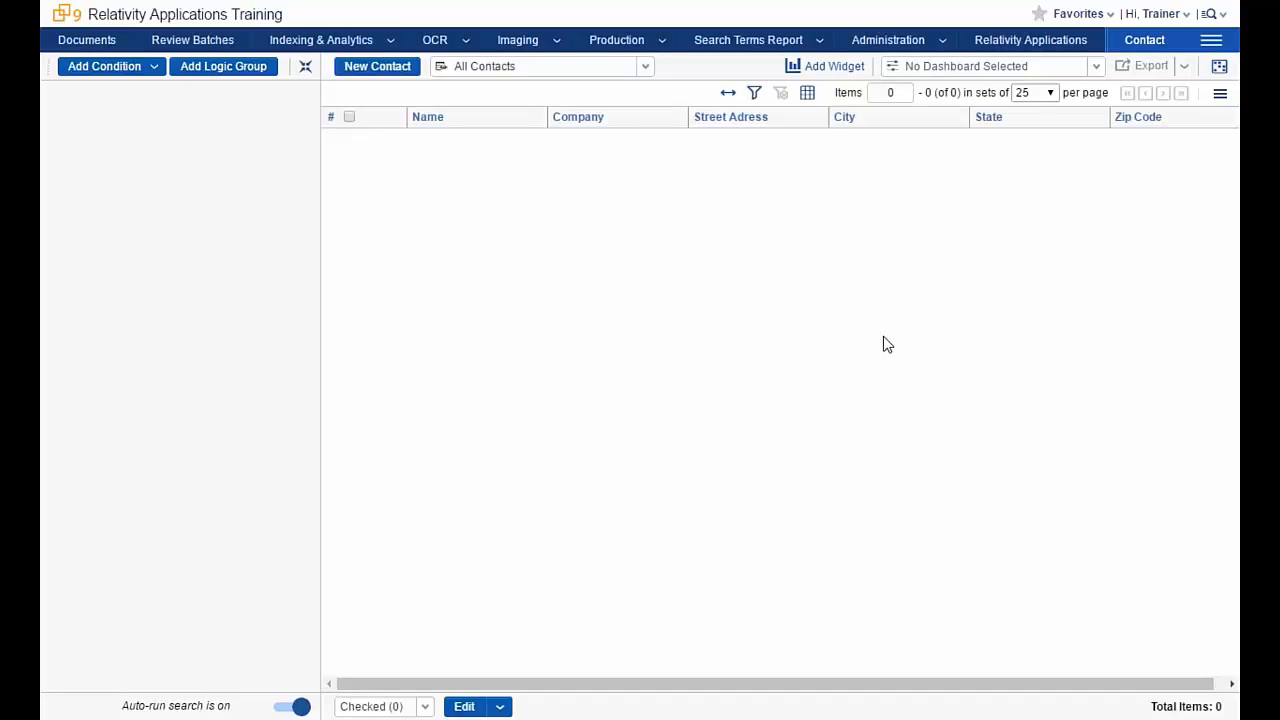
- Filter the workspace's layouts by the name "contact", open the Contact Layout and start building it
click(942, 40)
click(874, 148)
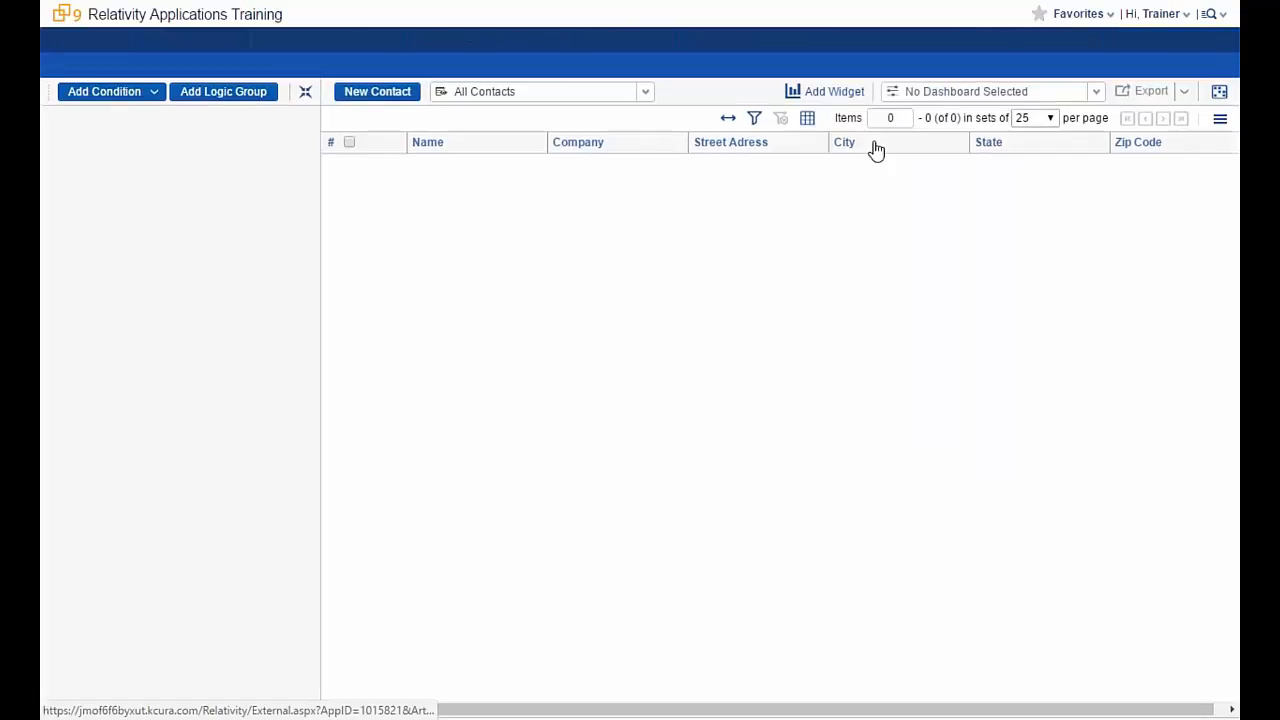
drag(480, 194, 389, 198)
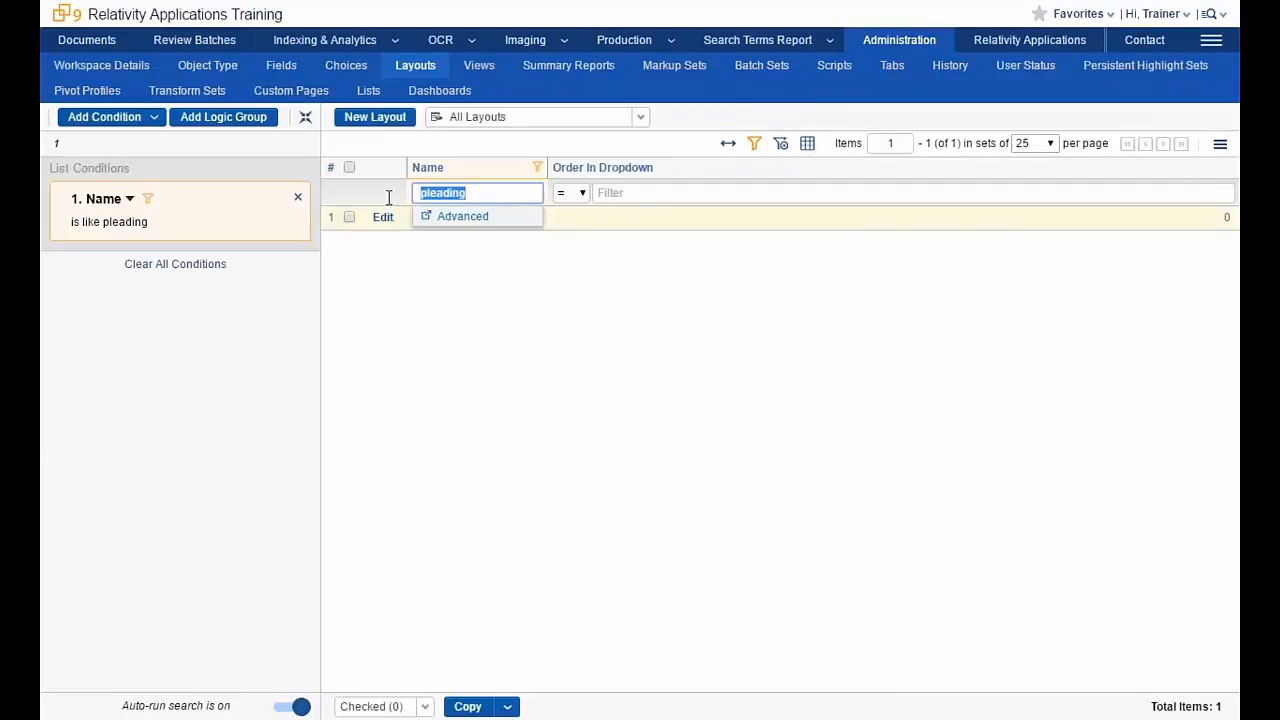
text(contact)
key(Return)
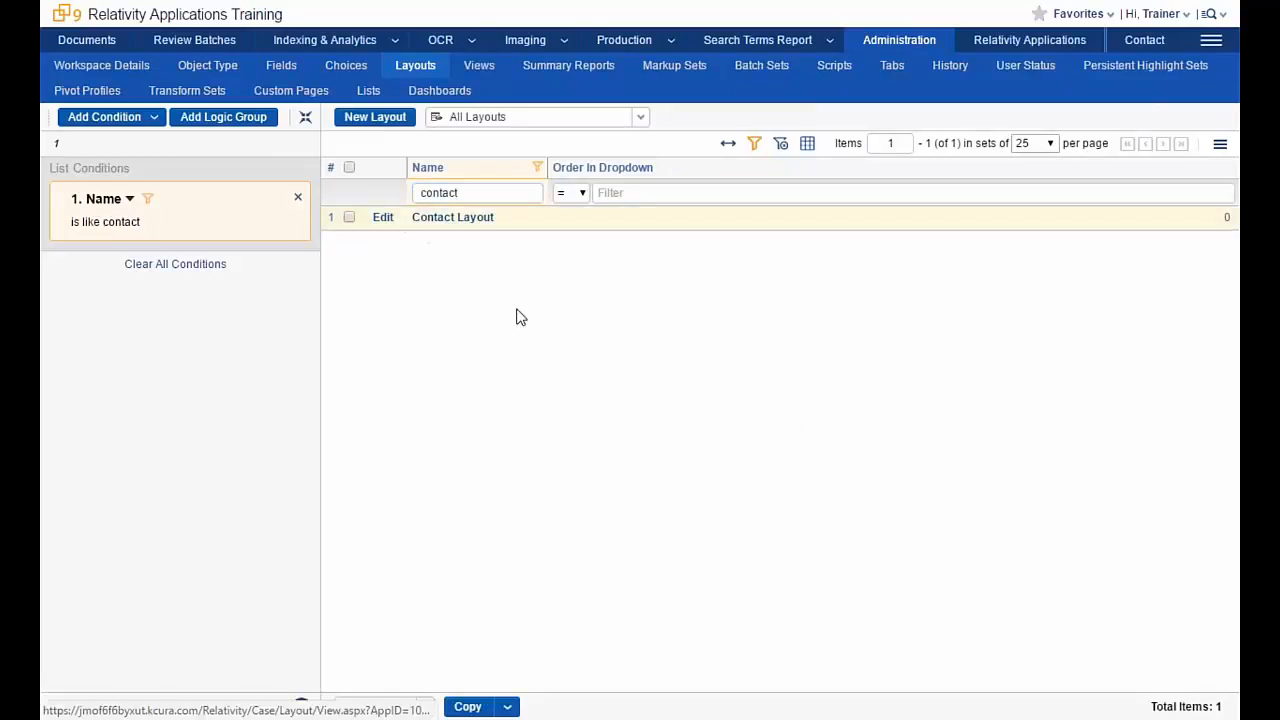
click(430, 217)
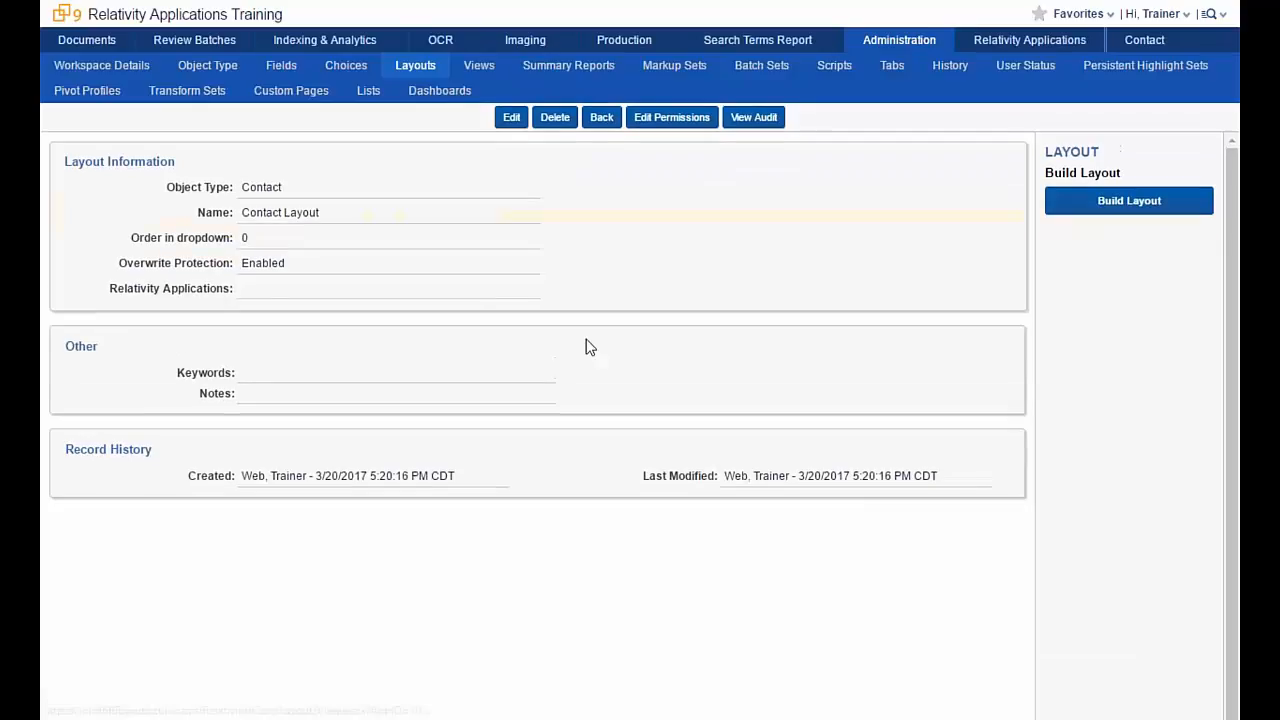
click(1095, 205)
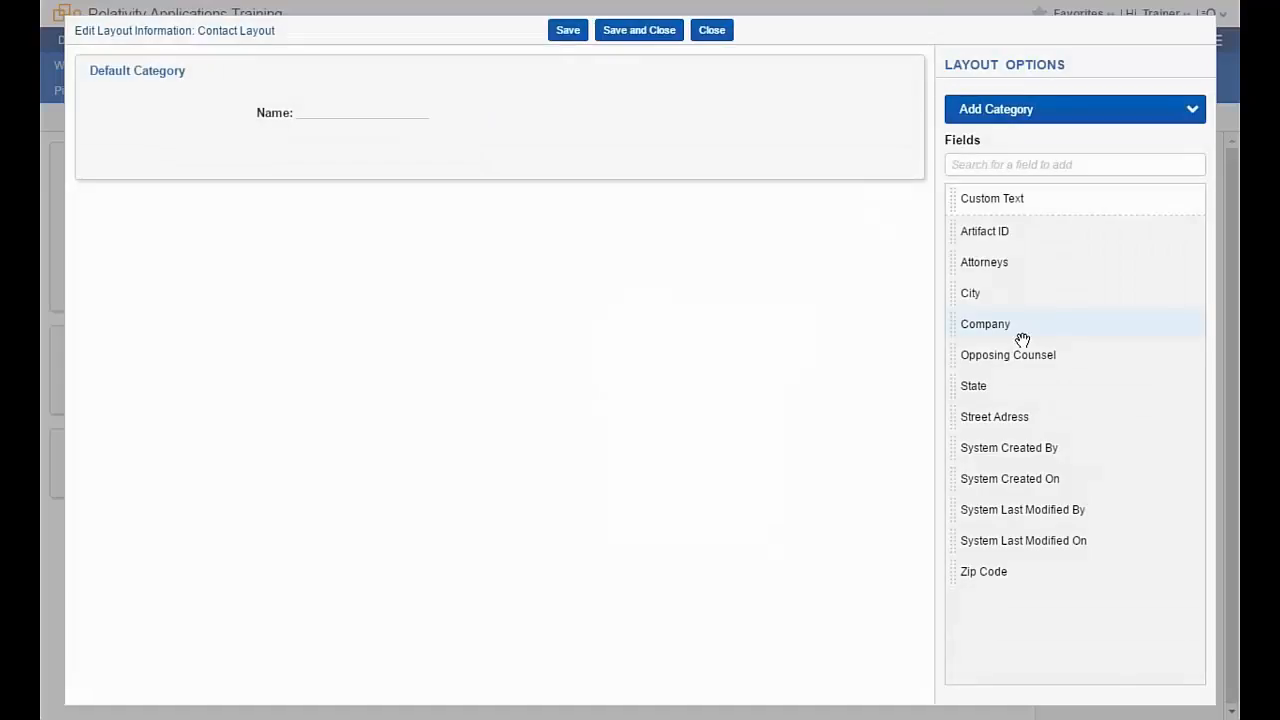
- Place Company, Street Adress, City, State and Zip Code below Name in the Contact Layout's Default Category
drag(997, 329, 325, 160)
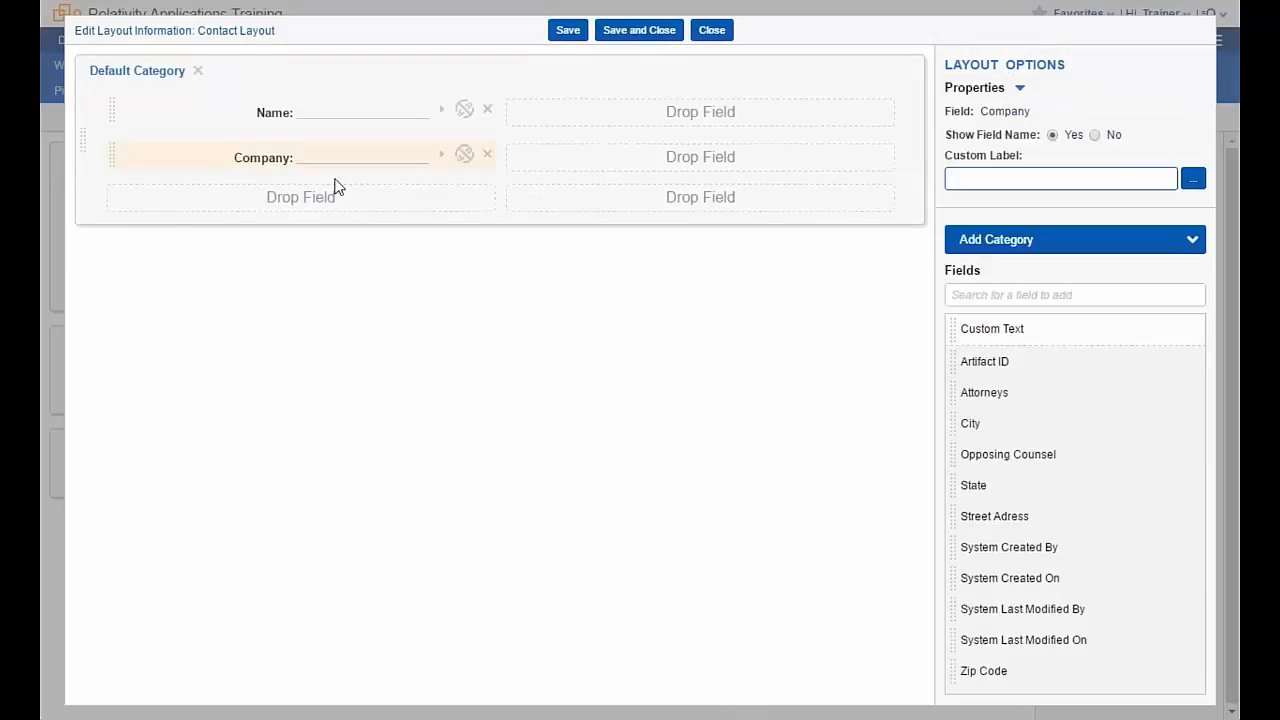
drag(990, 517, 295, 205)
drag(975, 428, 256, 250)
drag(975, 454, 300, 290)
drag(1006, 579, 343, 338)
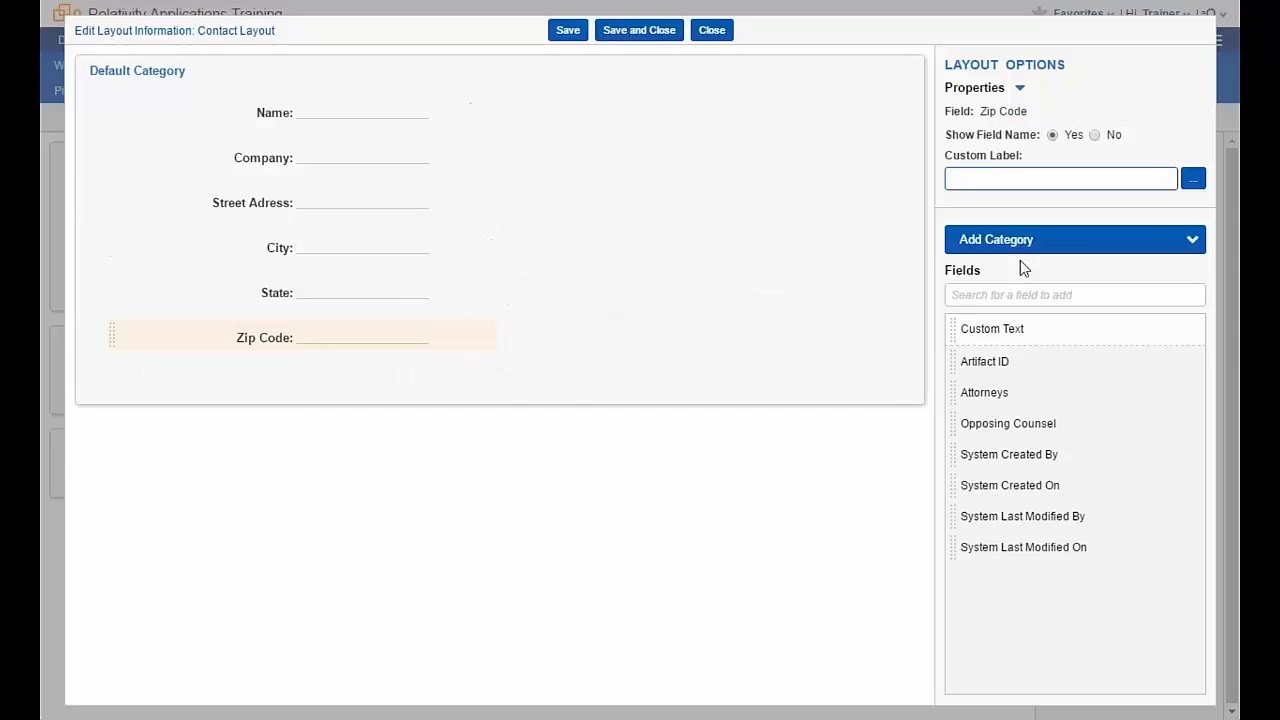
- Add an object list for Pleading (Attorneys) to the Contact Layout
click(1192, 240)
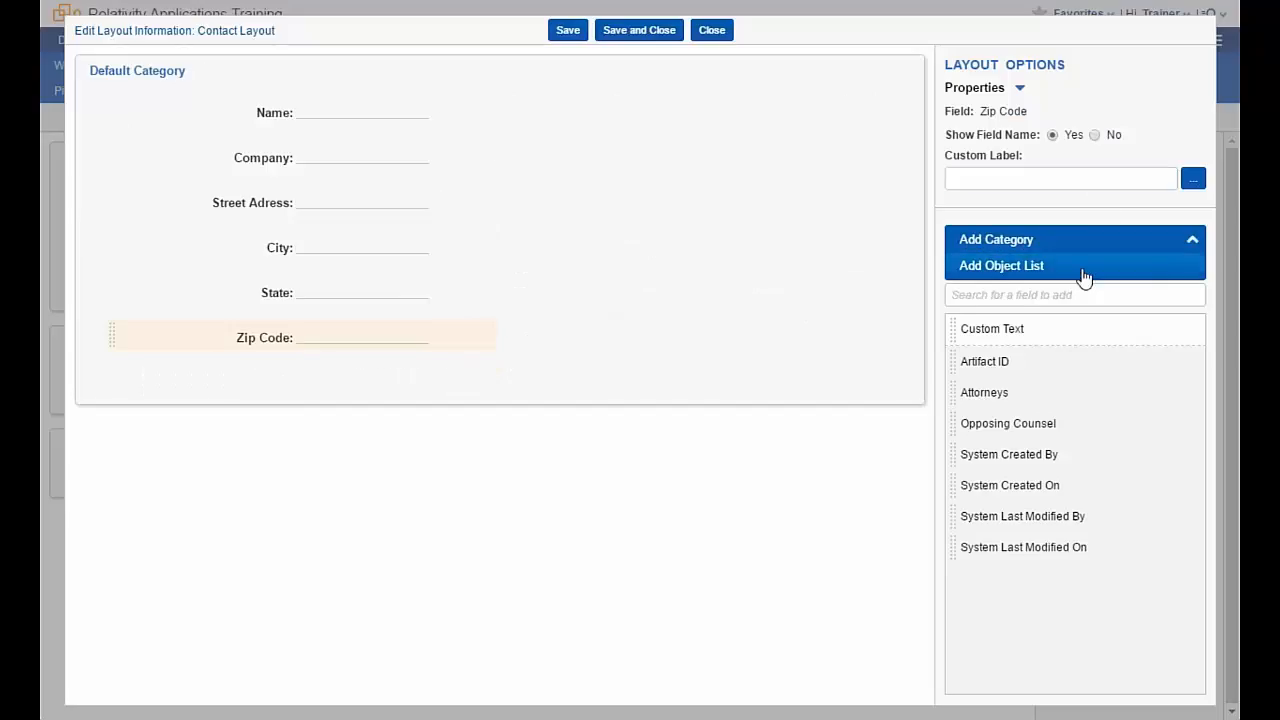
click(1040, 265)
click(1195, 114)
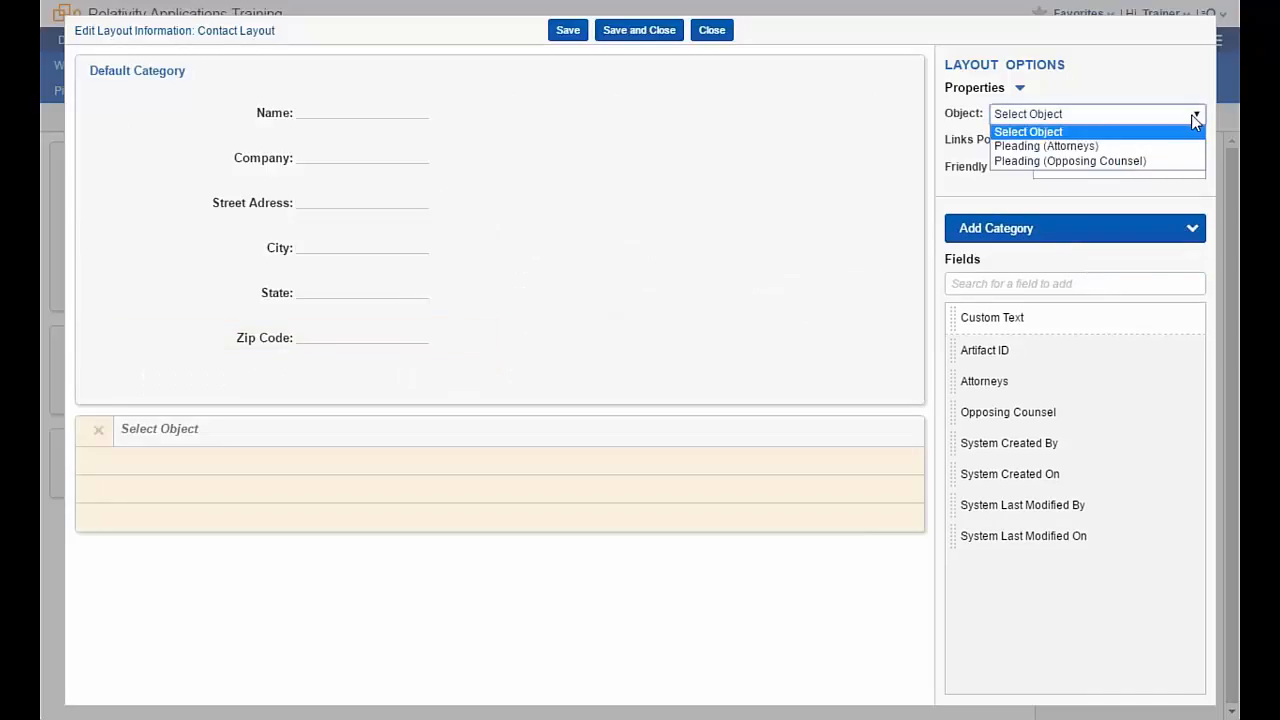
click(1105, 146)
- Add another object list for Pleading (Opposing Counsel) to the Contact Layout, then save and close the layout
click(1200, 283)
click(1063, 308)
click(1195, 116)
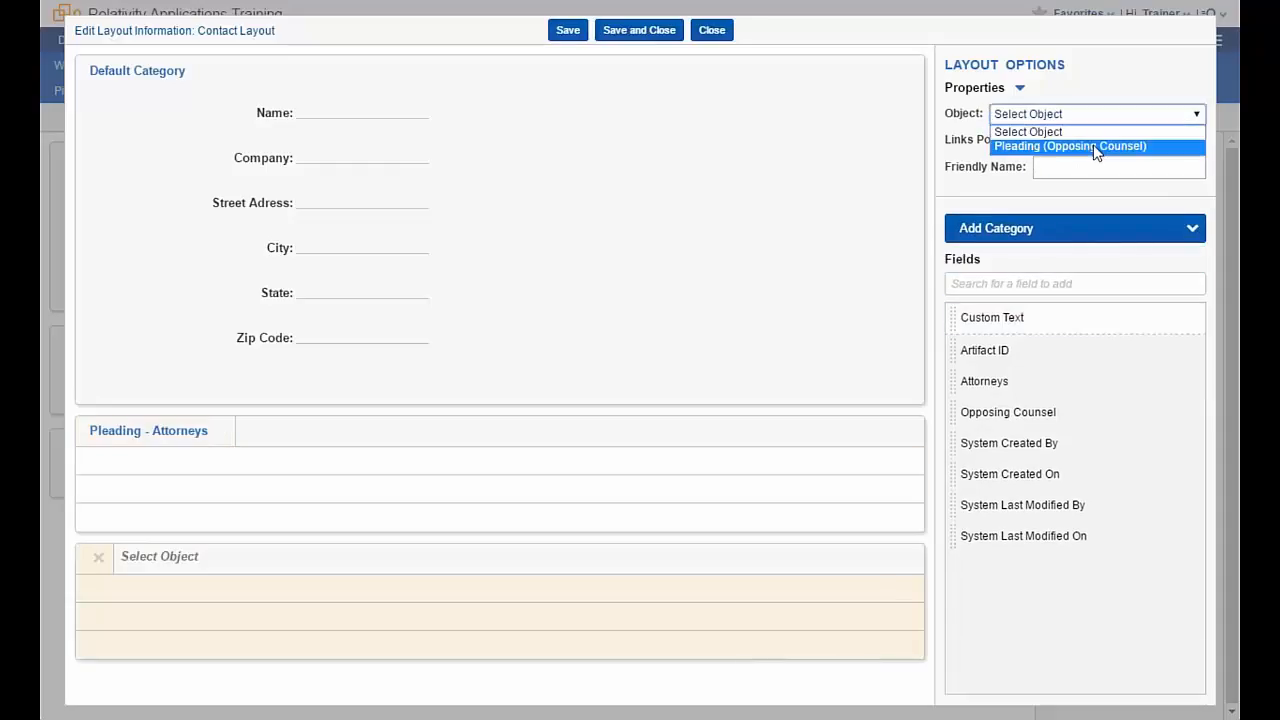
click(1095, 146)
mouse_move(908, 223)
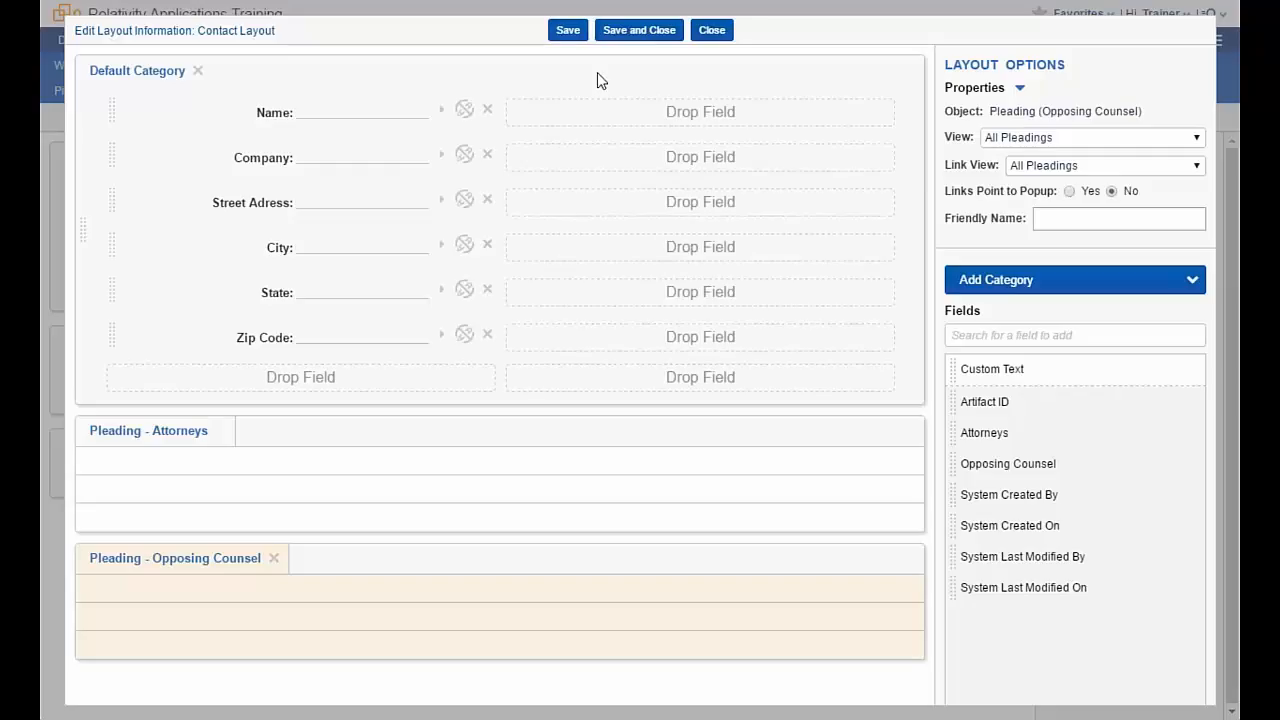
click(639, 30)
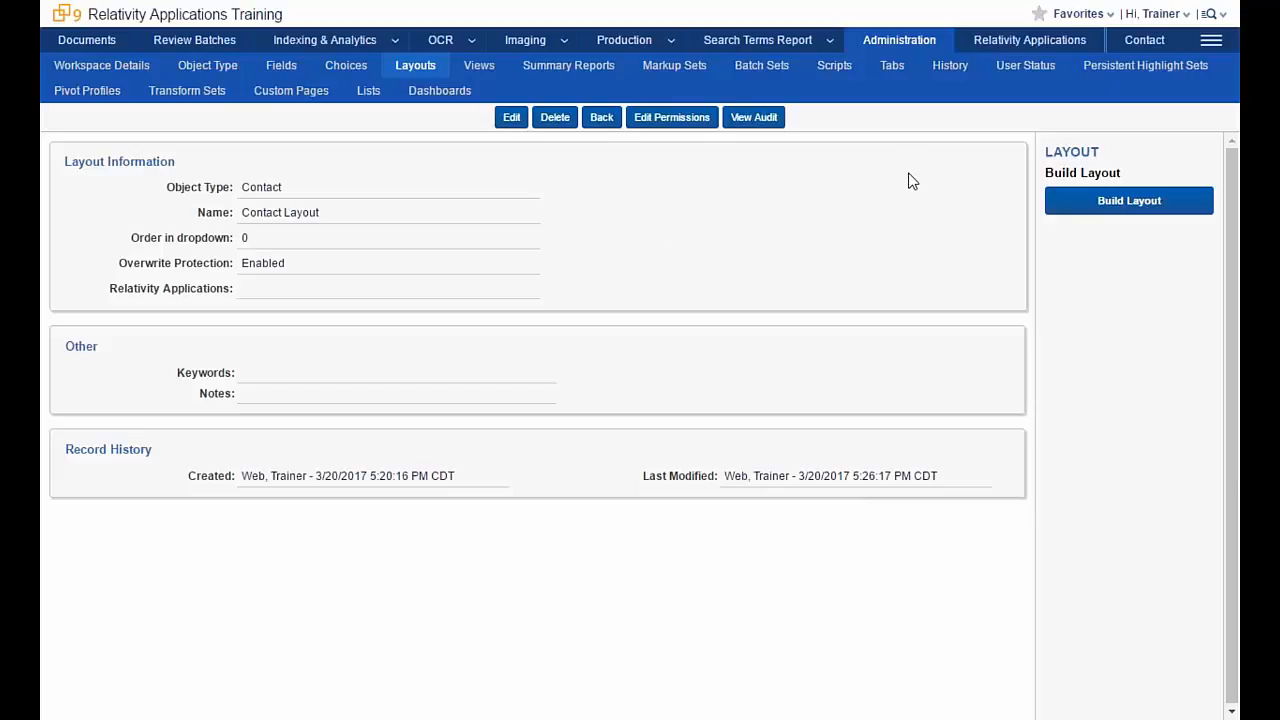
- Start a new record in the Contact item list and enter the contact's first name and the company kCura
click(1145, 42)
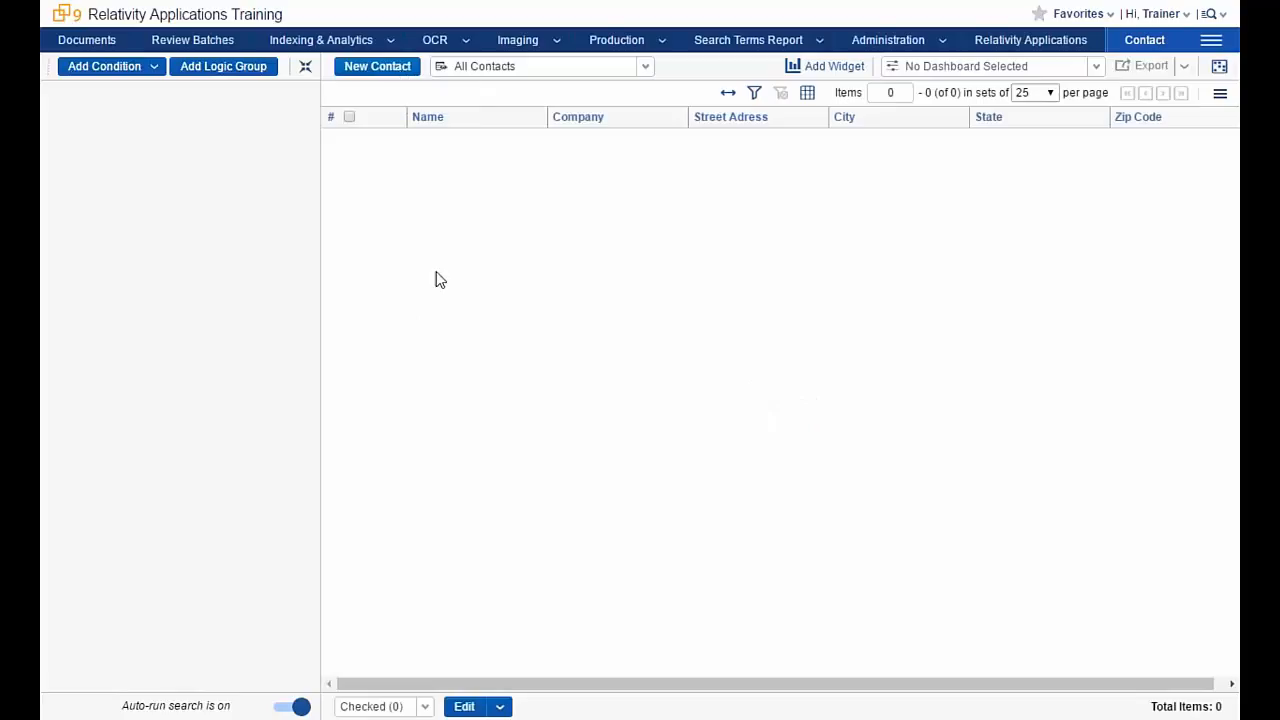
click(377, 66)
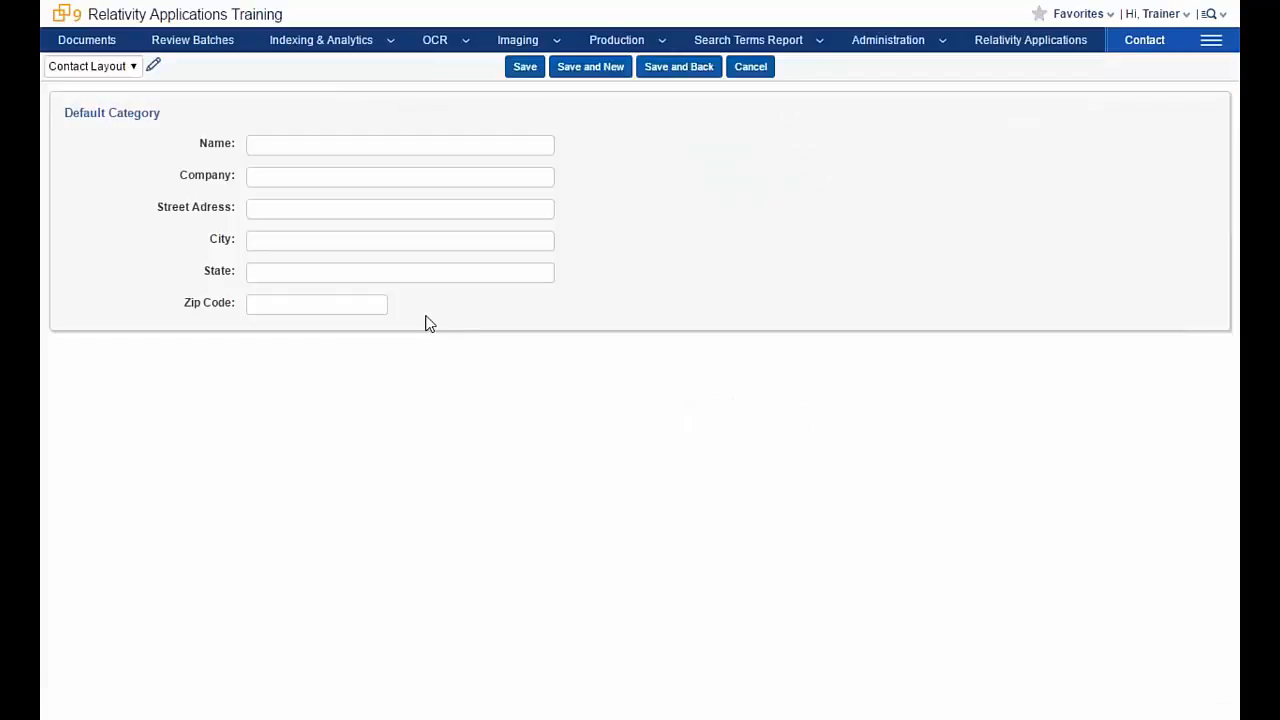
click(342, 150)
text(Ivan)
key(Tab)
text(kCura)
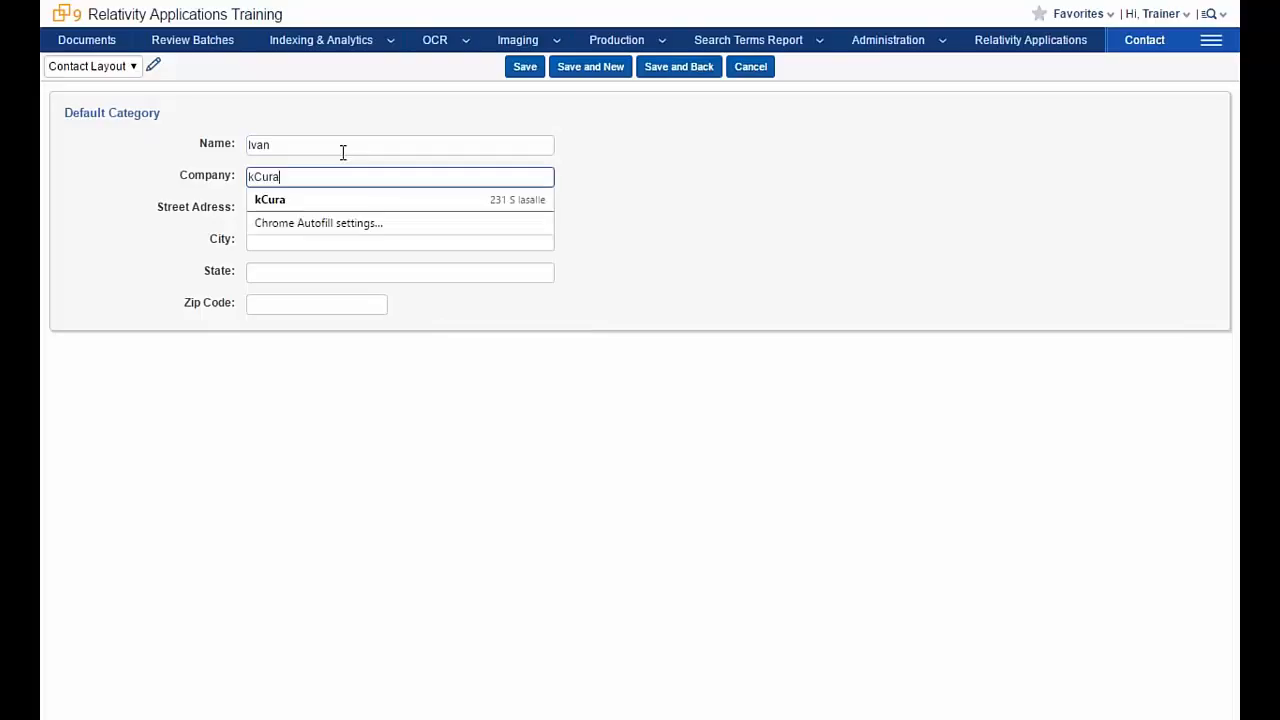
- Fill in the contact's street address, city, state and zip code from the suggested autofill entry and save the record
key(Tab)
text(231)
click(352, 231)
click(332, 247)
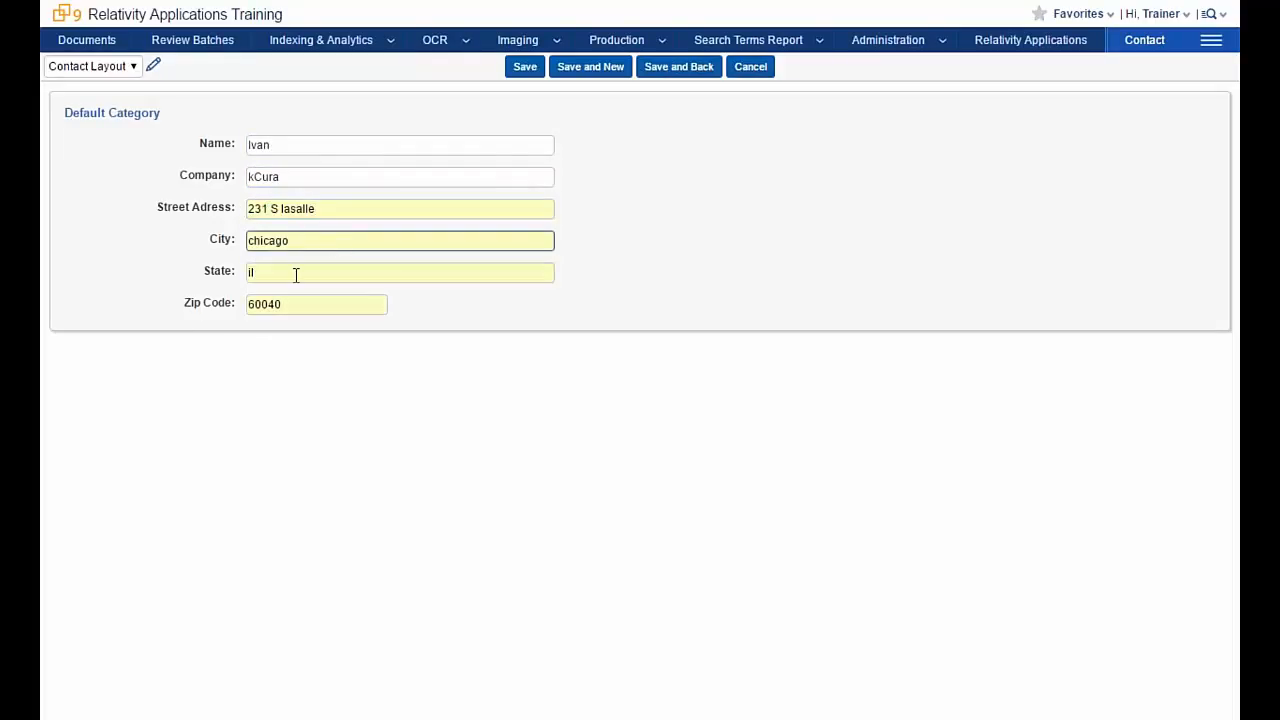
click(302, 310)
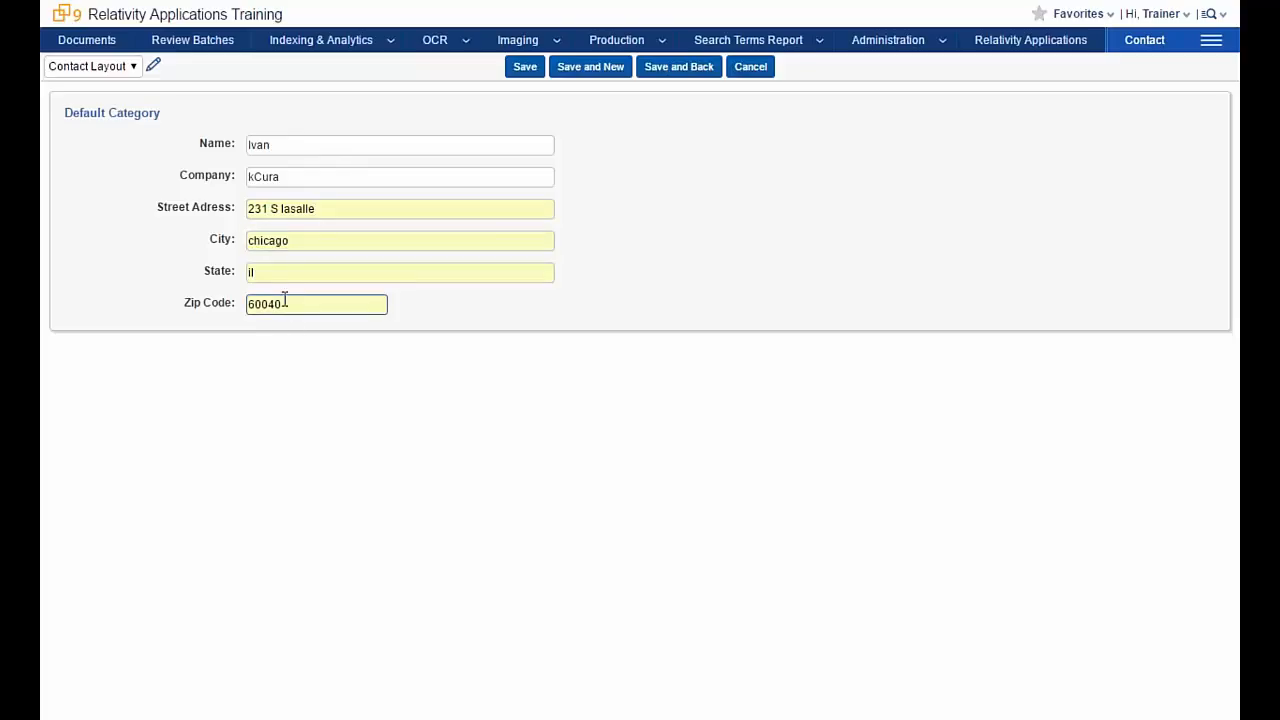
click(528, 72)
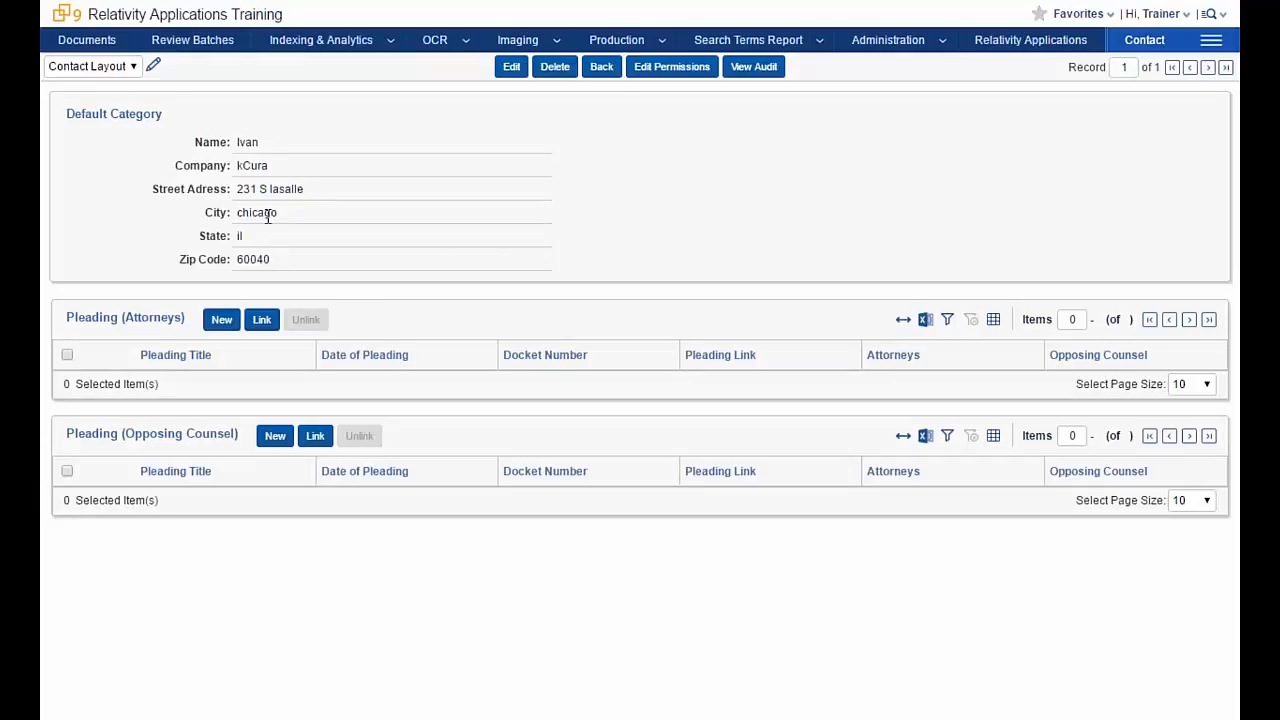
- Start a new record in the Pleading item list and enter the pleading title Breach of Contact Complaint
click(1211, 42)
click(1042, 101)
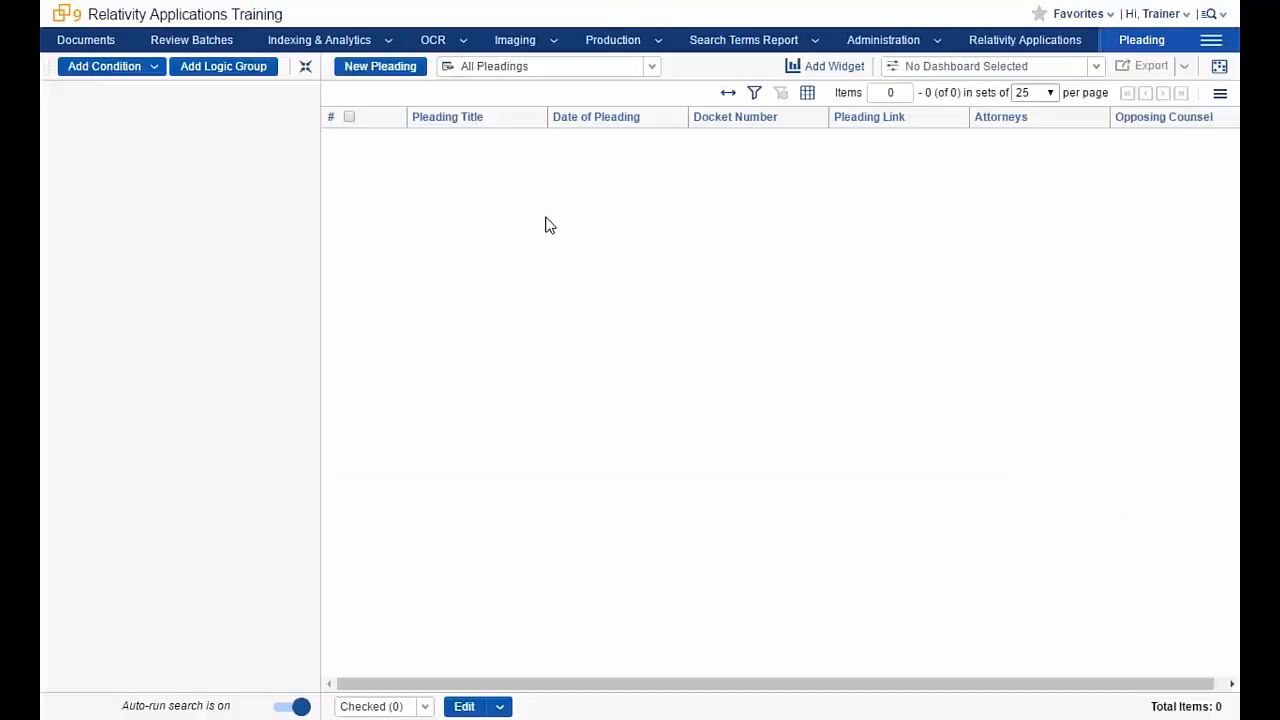
click(372, 70)
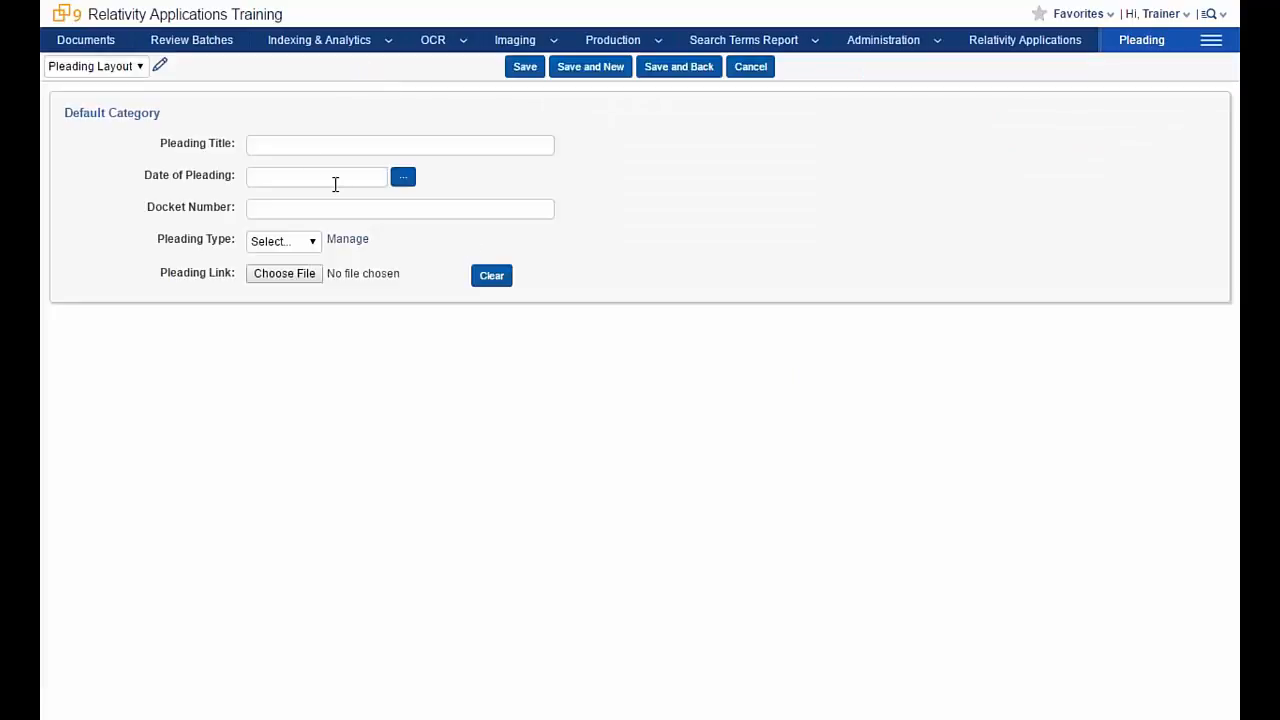
click(321, 146)
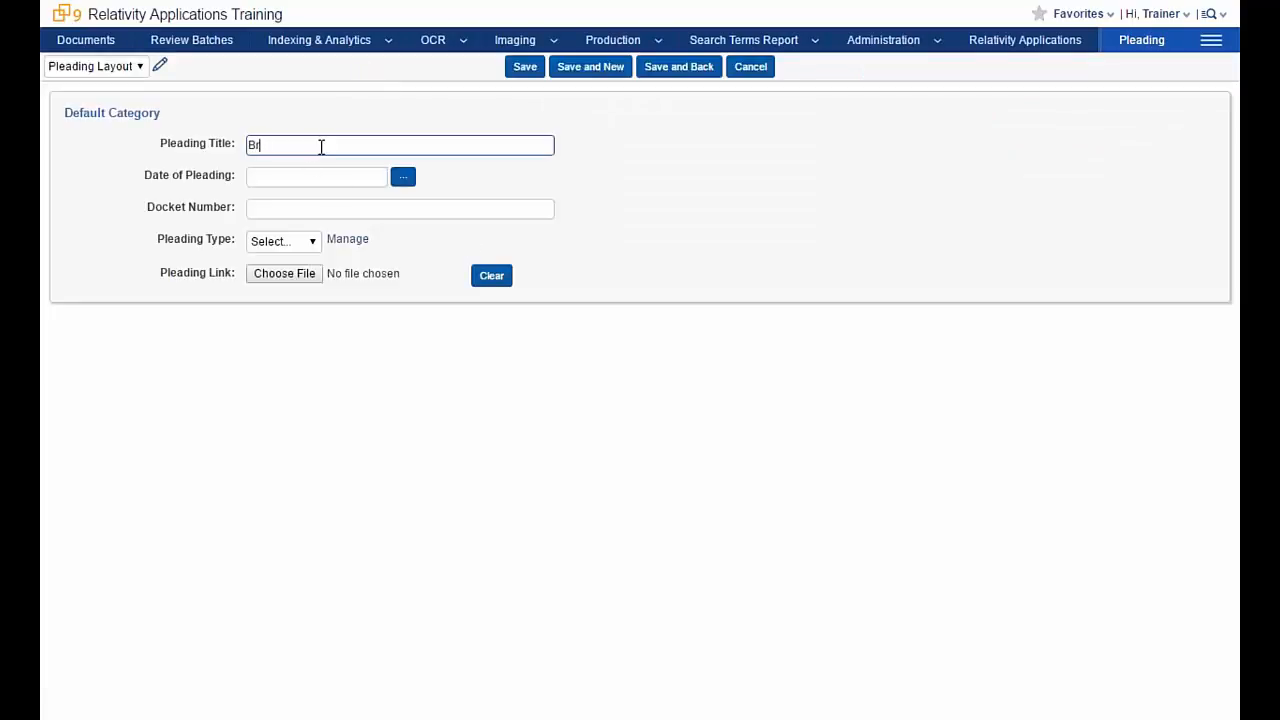
text(Breach of Contract Complaint)
- Set the pleading's date to 3/20/2017 12:00 AM
click(403, 177)
click(289, 362)
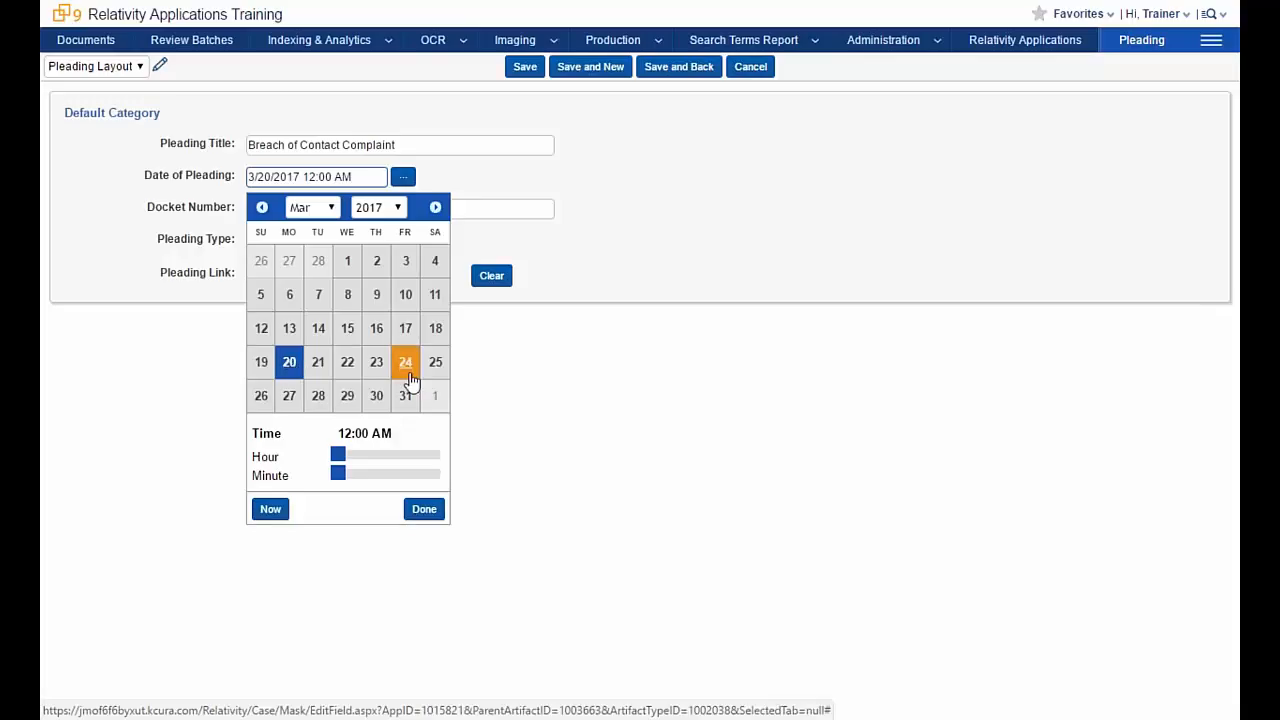
click(424, 509)
- Enter the docket number IL05-1205 and set the pleading type to Complaint
click(282, 208)
text(IL0)
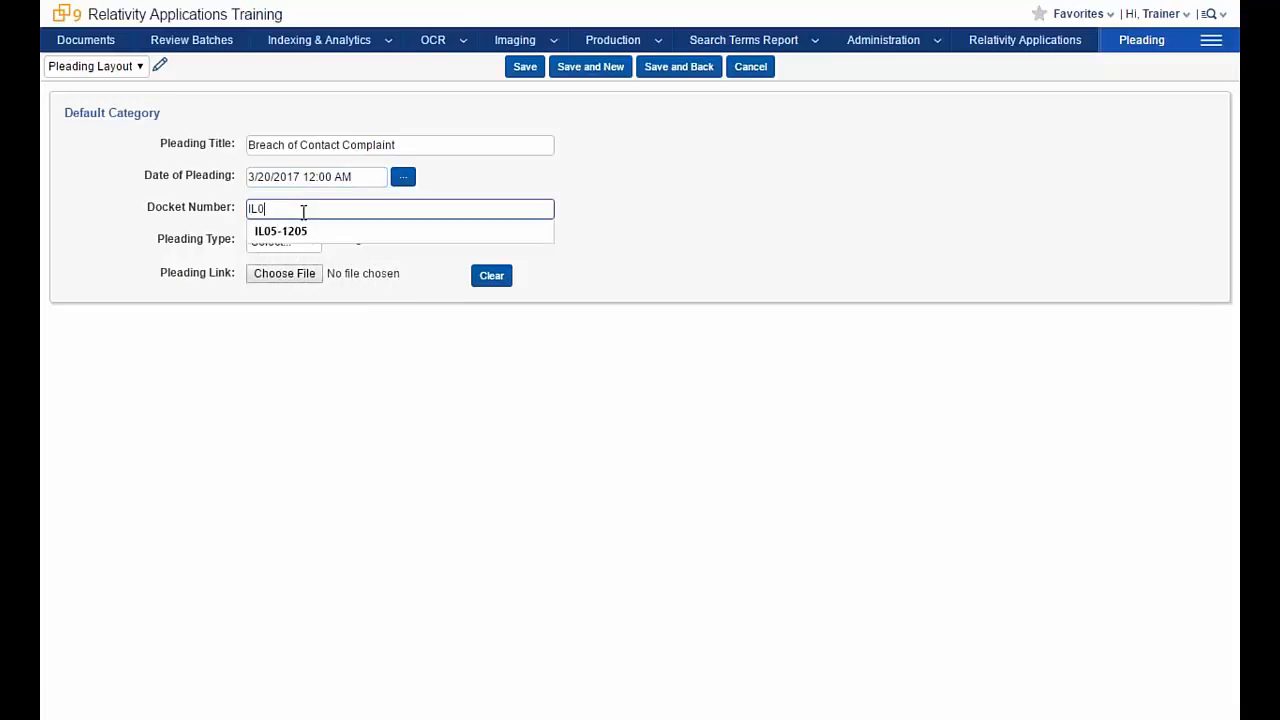
text(5-1205)
click(281, 231)
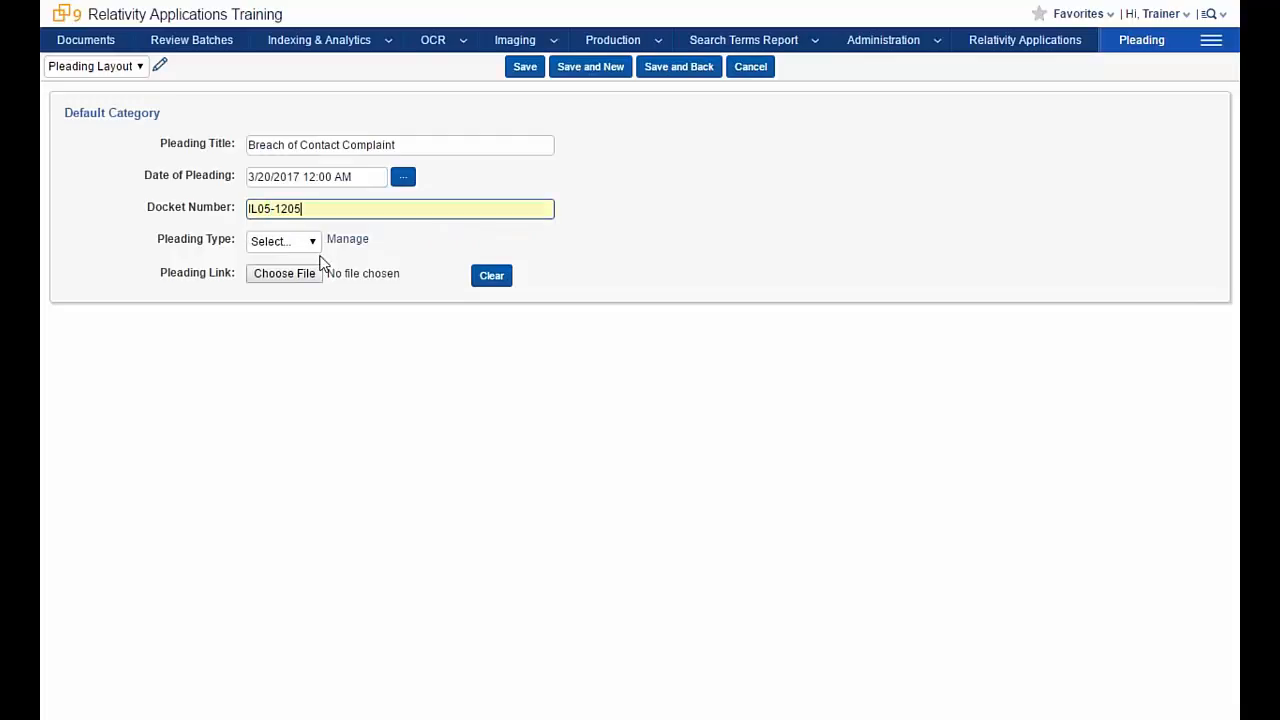
click(312, 243)
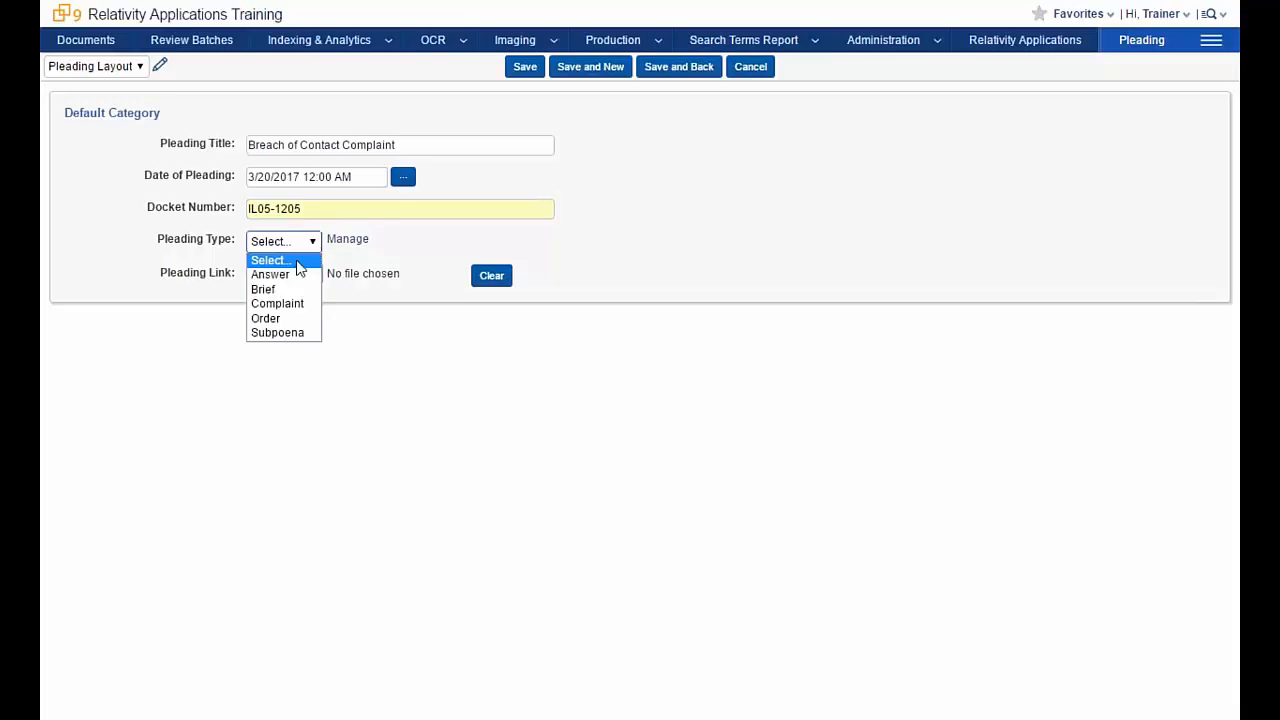
click(278, 304)
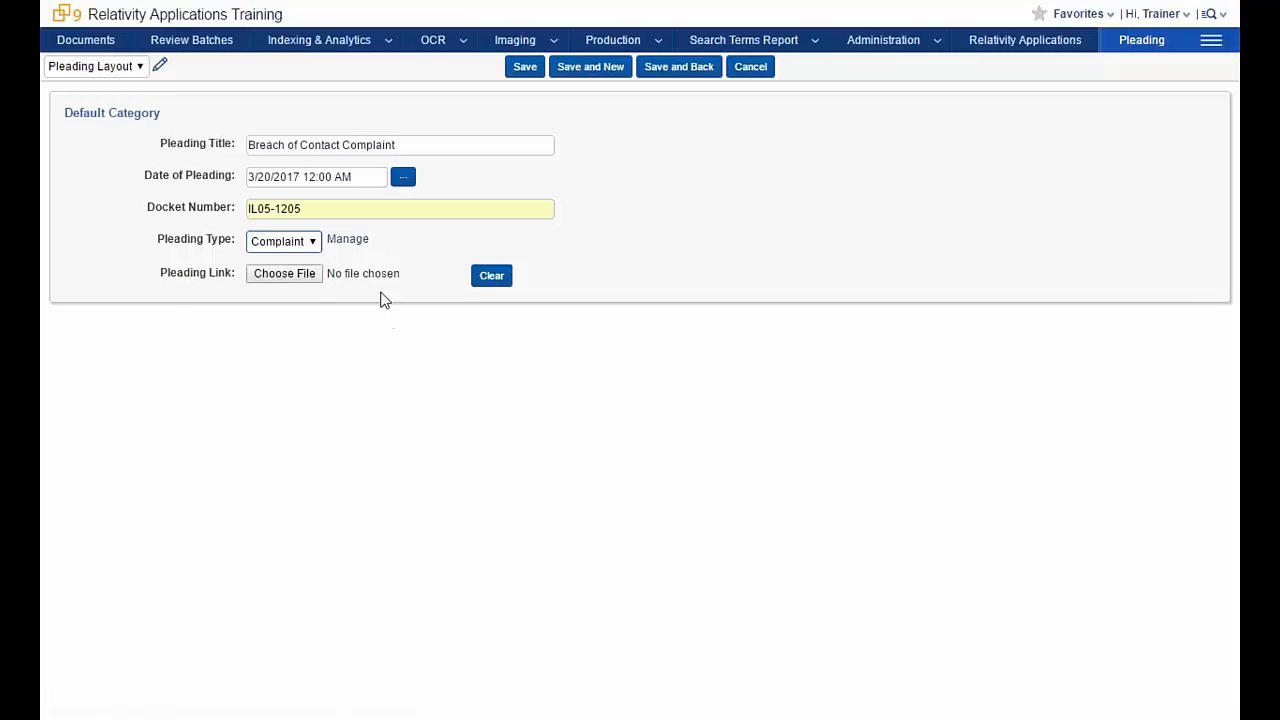
- Attach the file complaint_examp.pdf from the Desktop as the pleading link and save the record
click(304, 279)
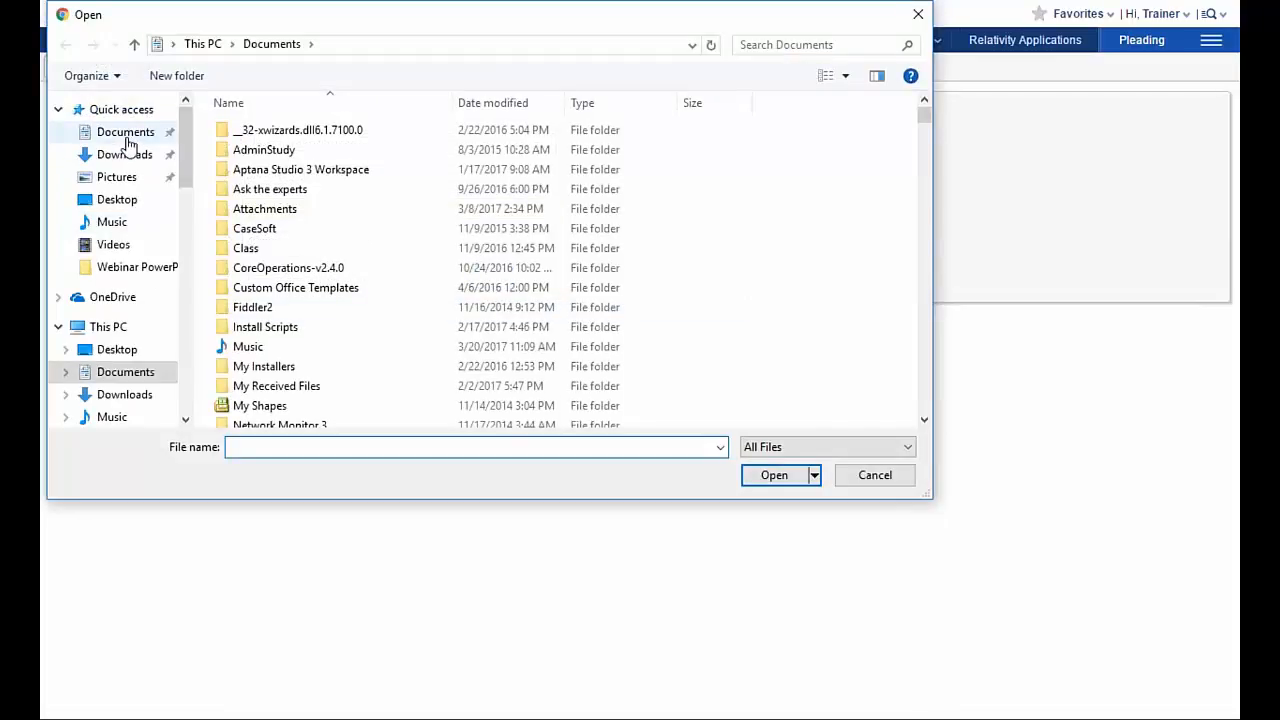
click(108, 352)
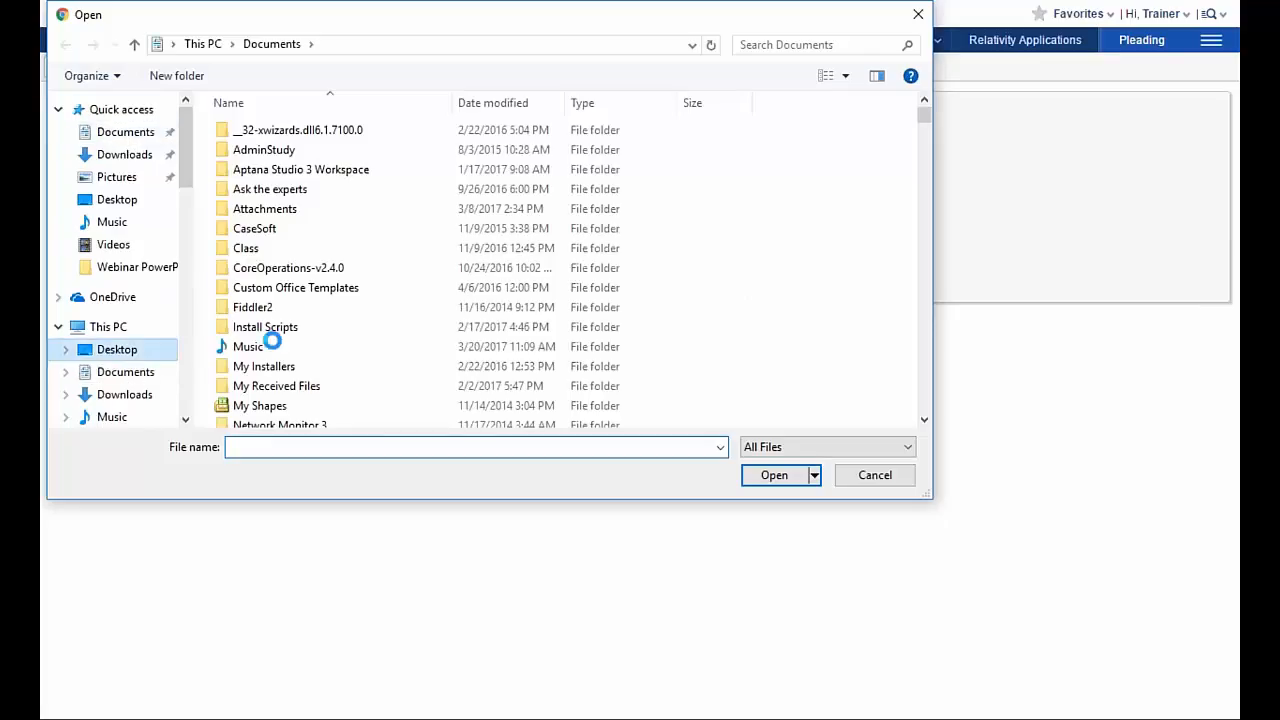
click(288, 268)
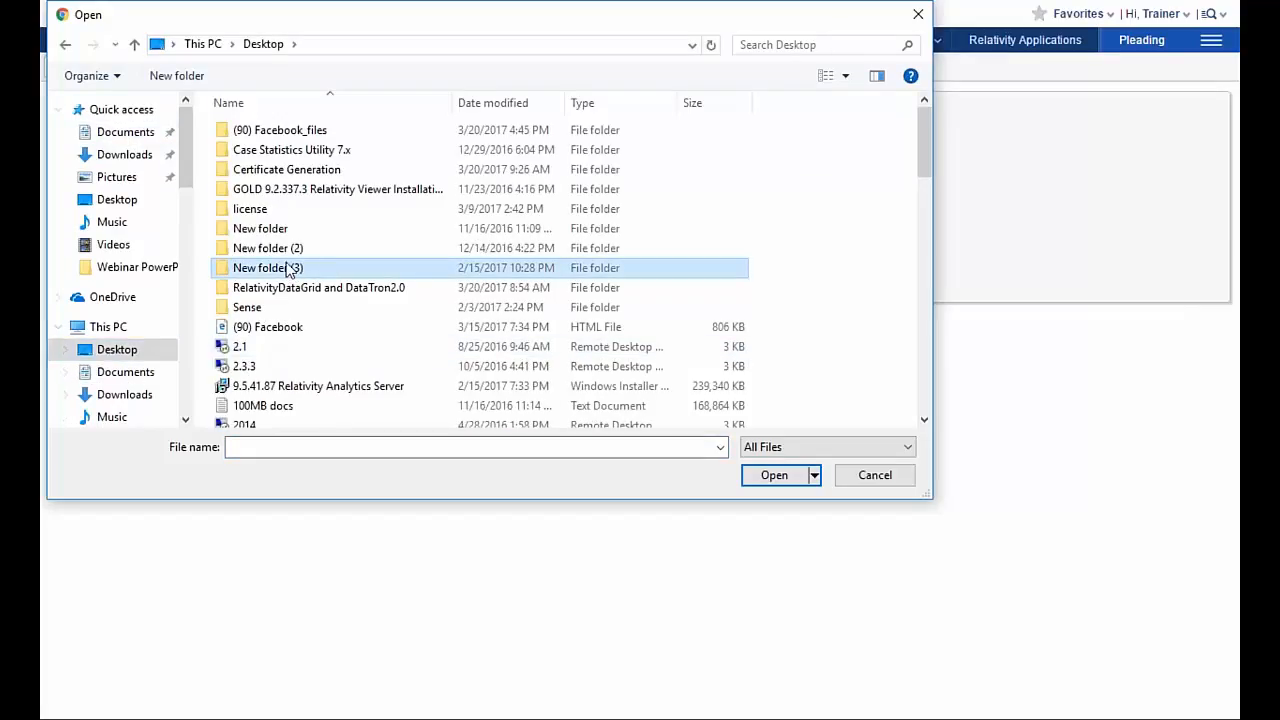
text(con)
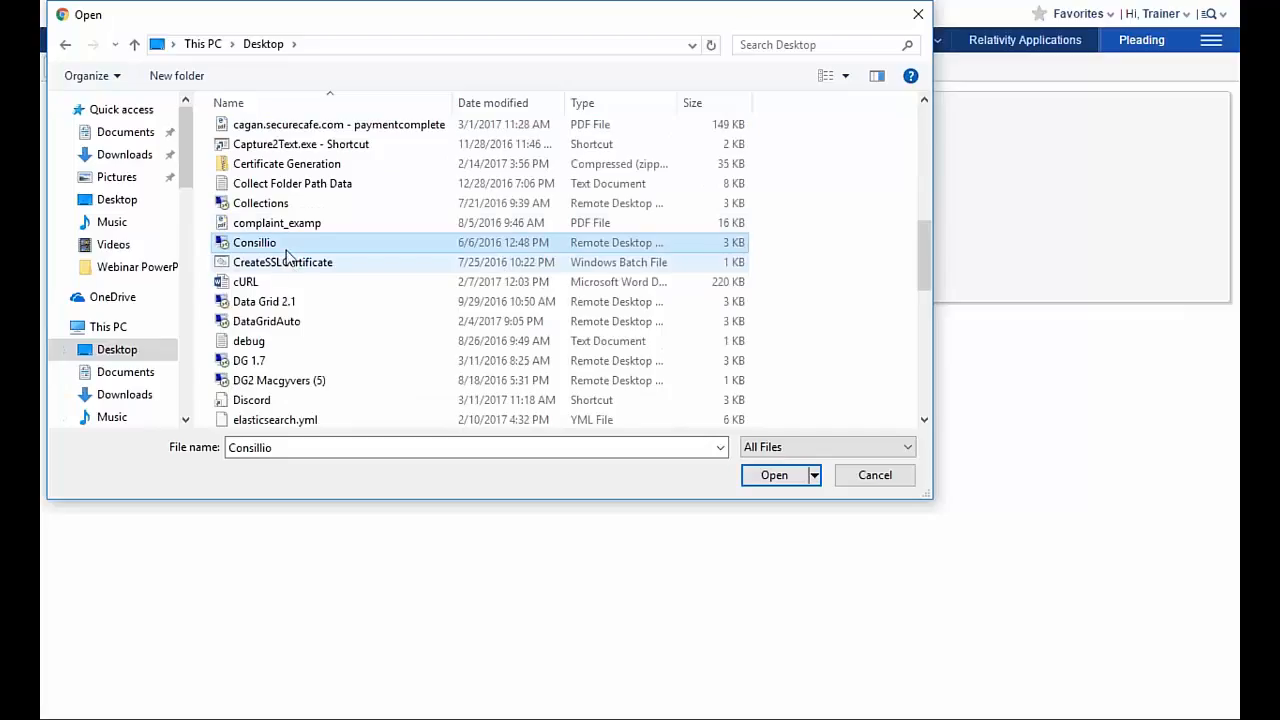
click(295, 226)
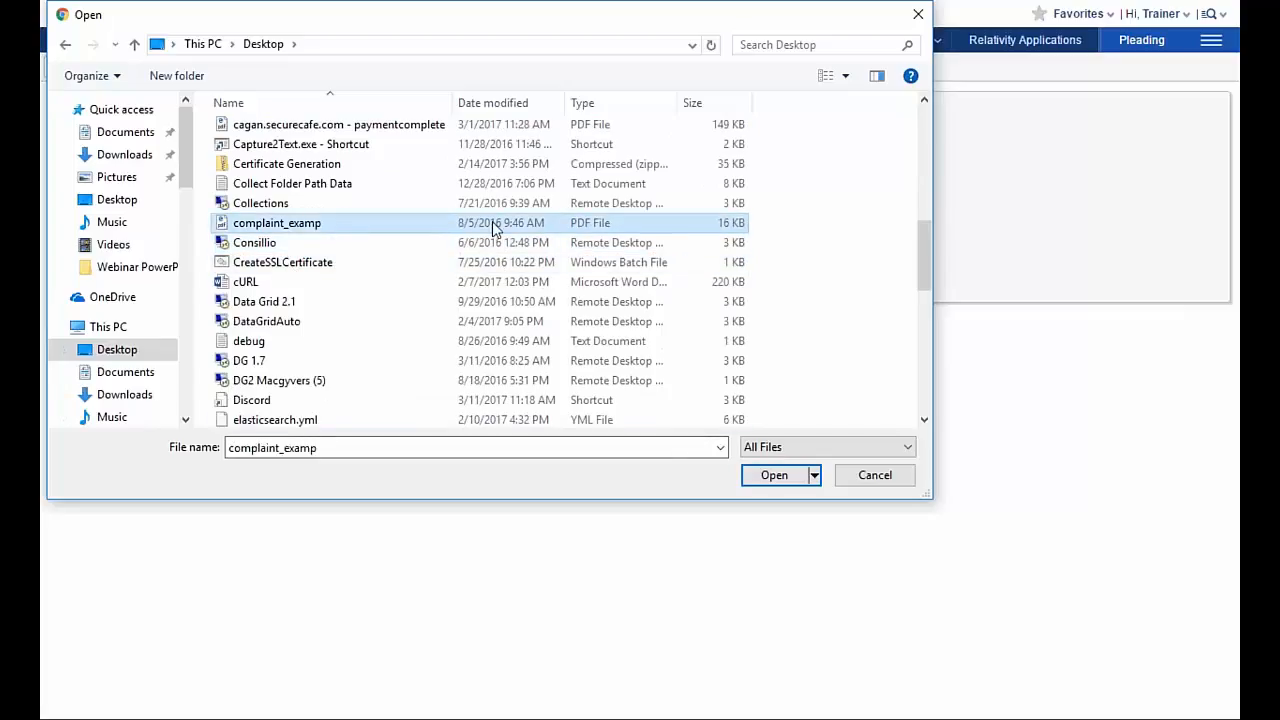
click(792, 481)
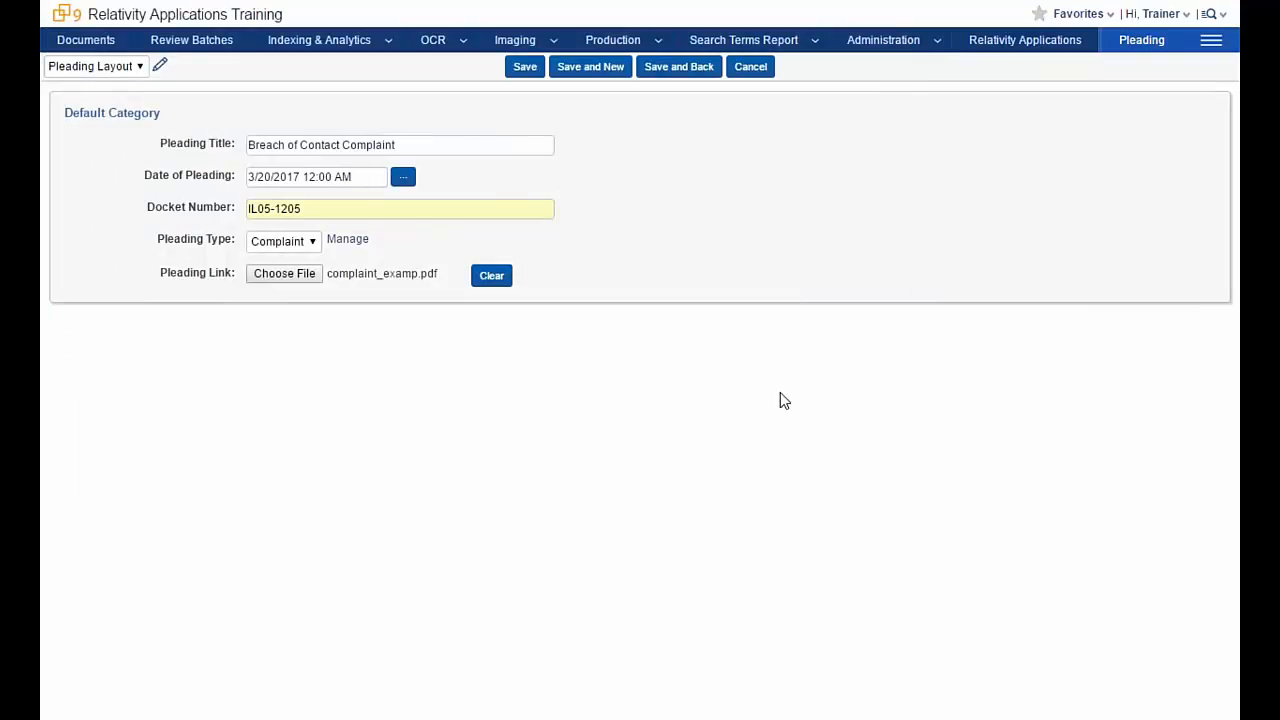
click(531, 80)
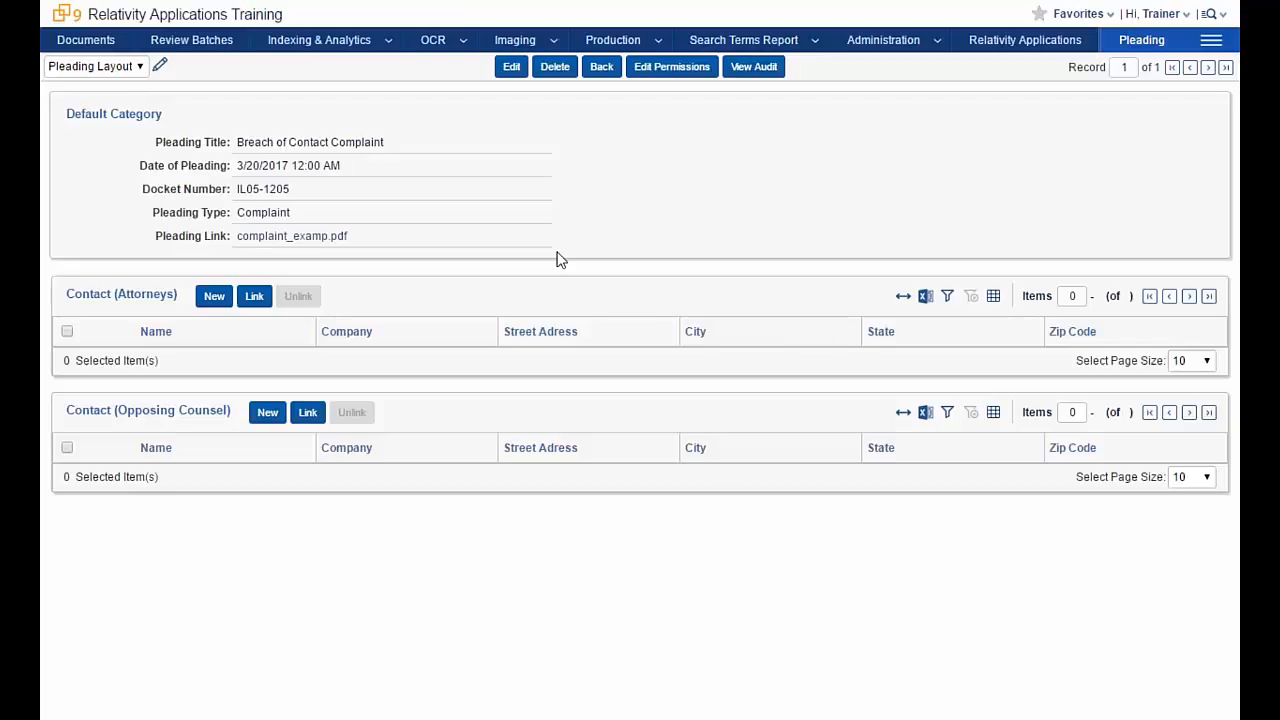
- Link the existing kCura contact to the pleading's Contact (Attorneys) list
click(255, 298)
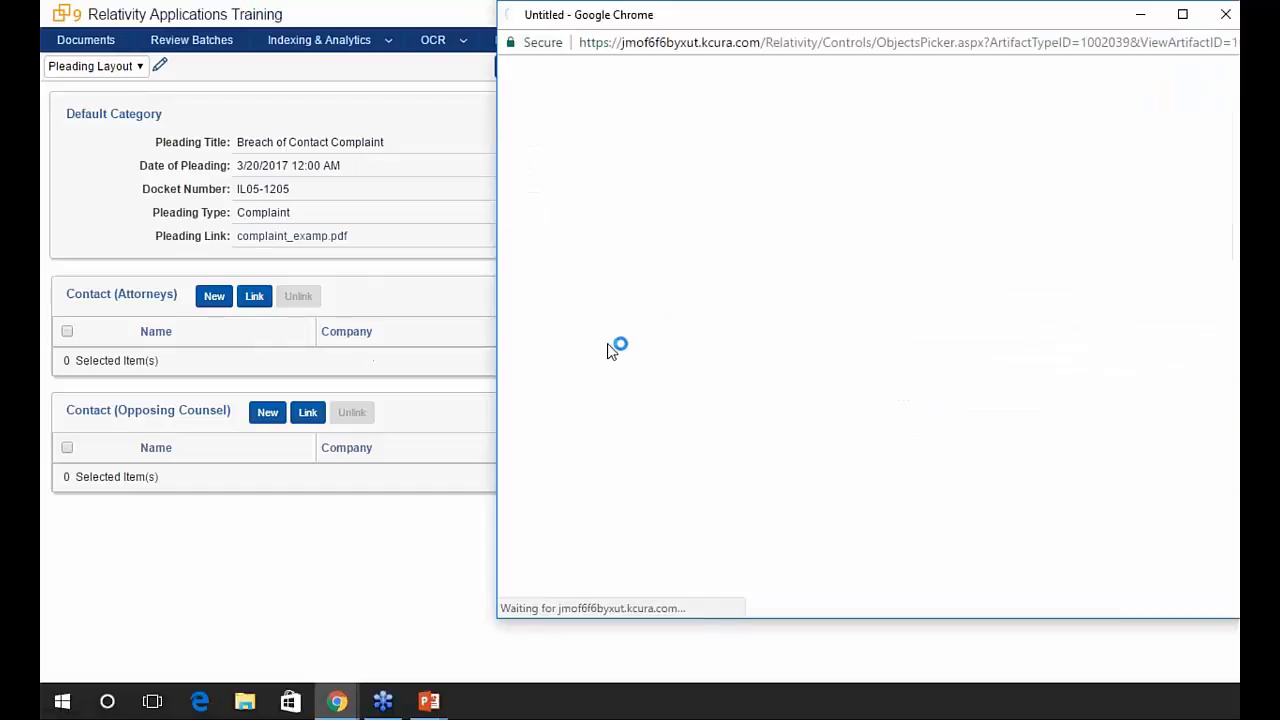
click(530, 195)
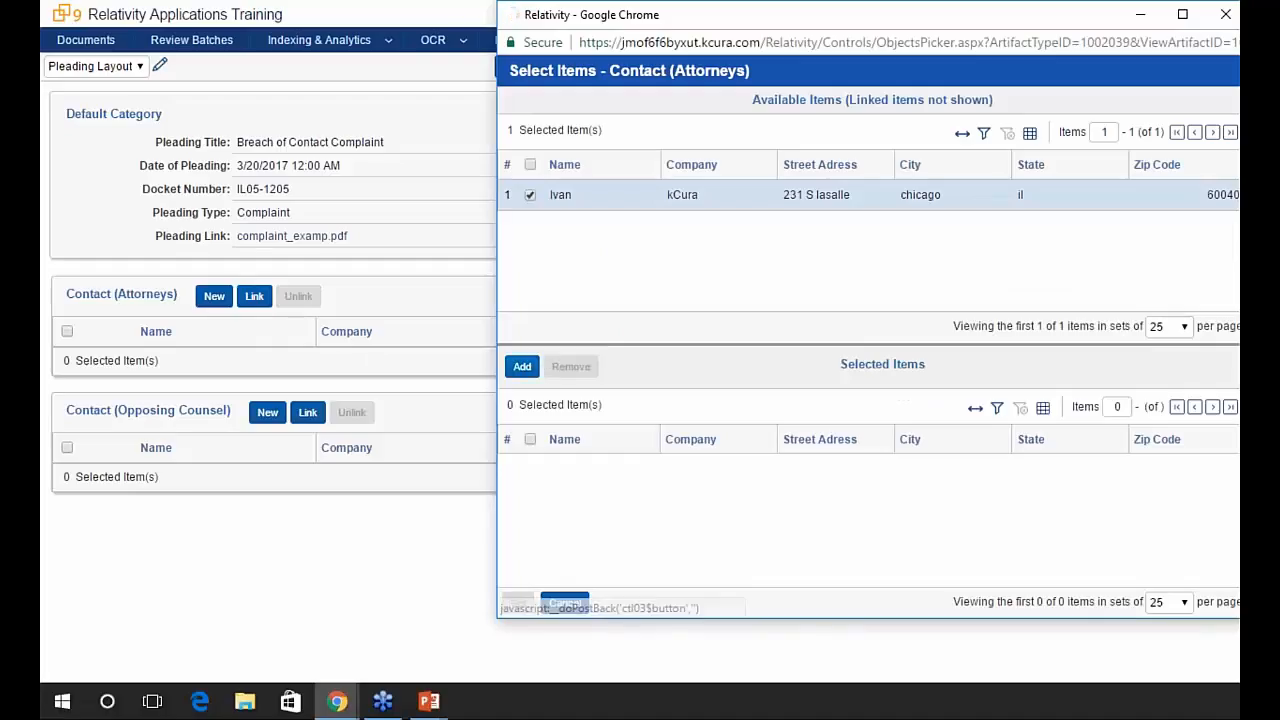
click(522, 366)
click(518, 604)
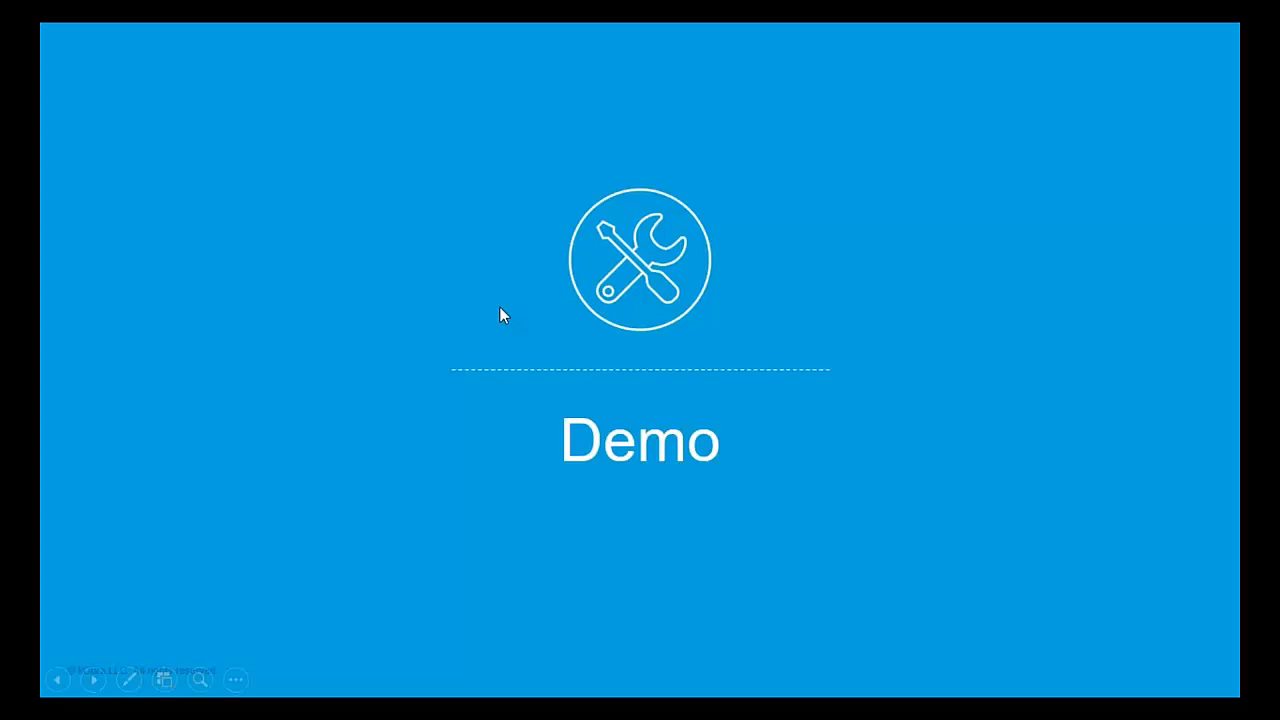
click(499, 308)
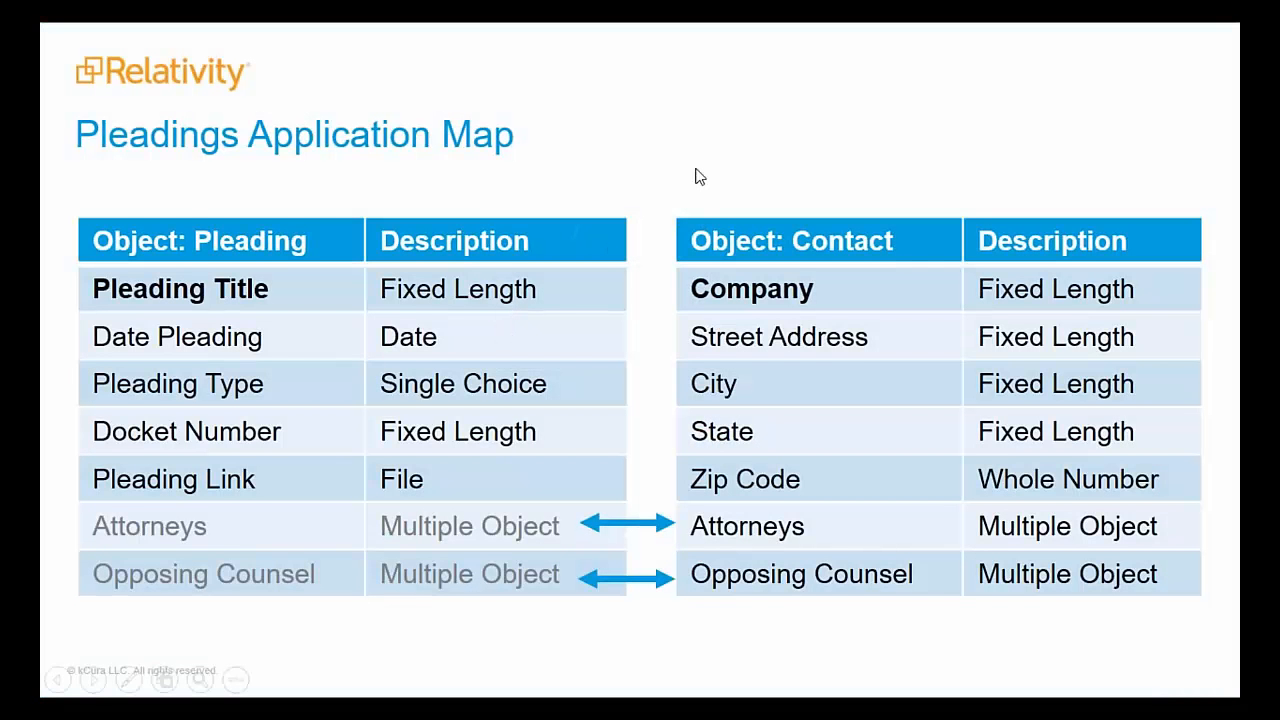
click(698, 172)
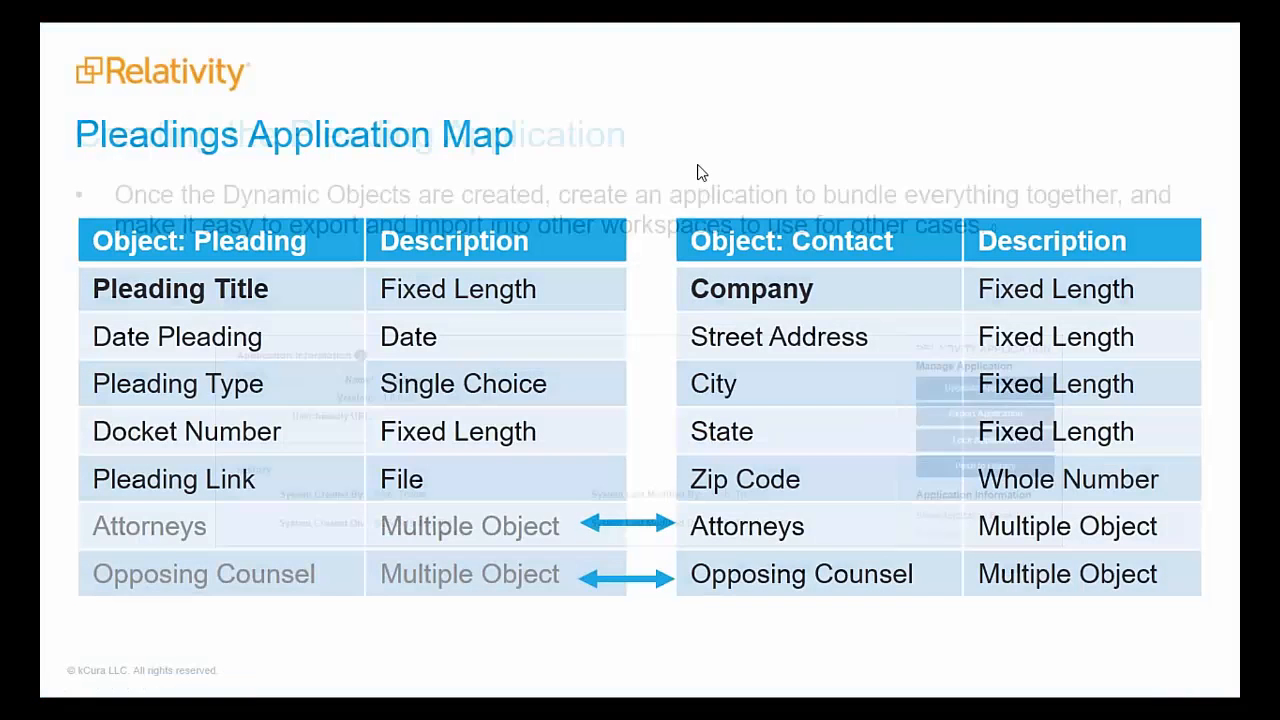
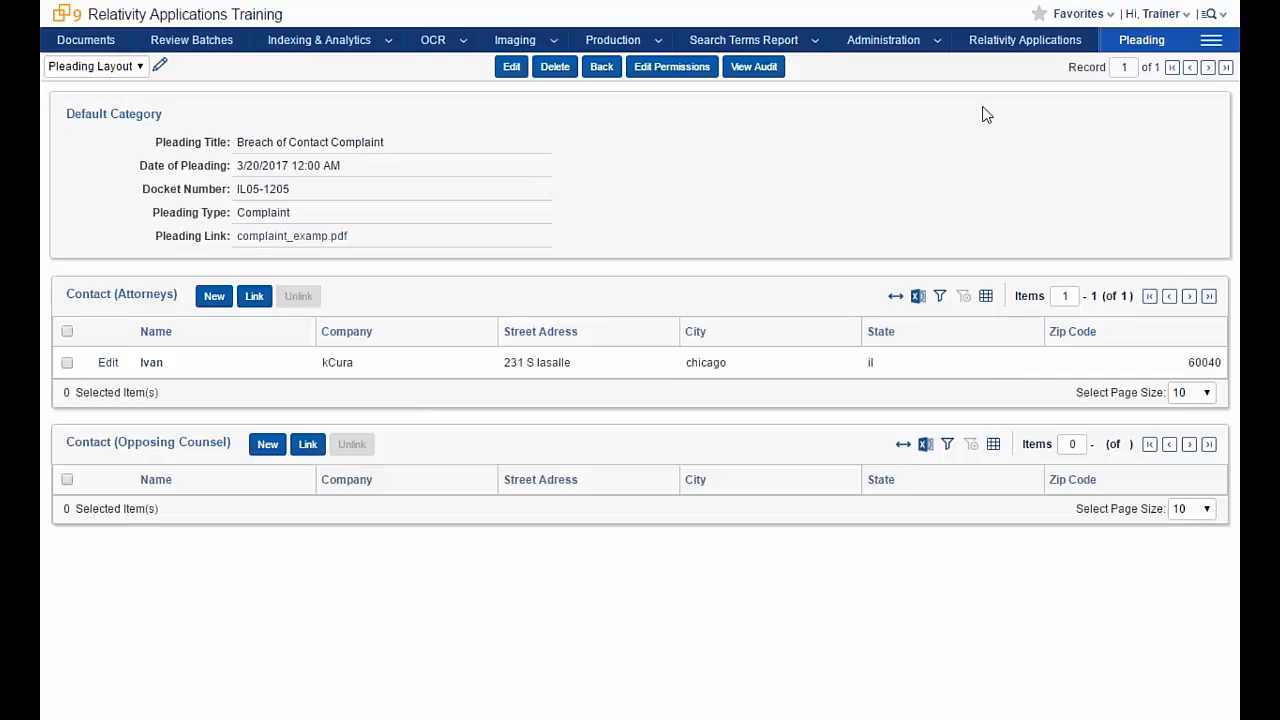
- Create a new Relativity application named Pleadings with version 1.0.0 and save it
click(1030, 45)
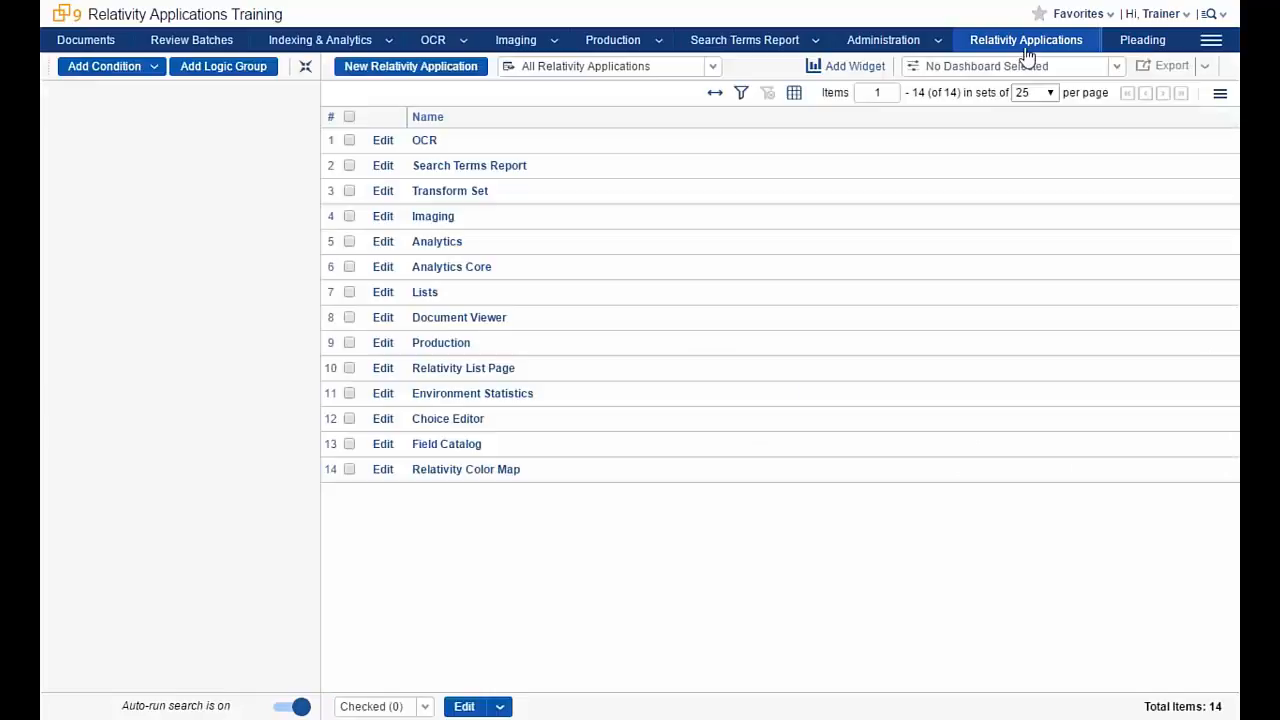
click(397, 70)
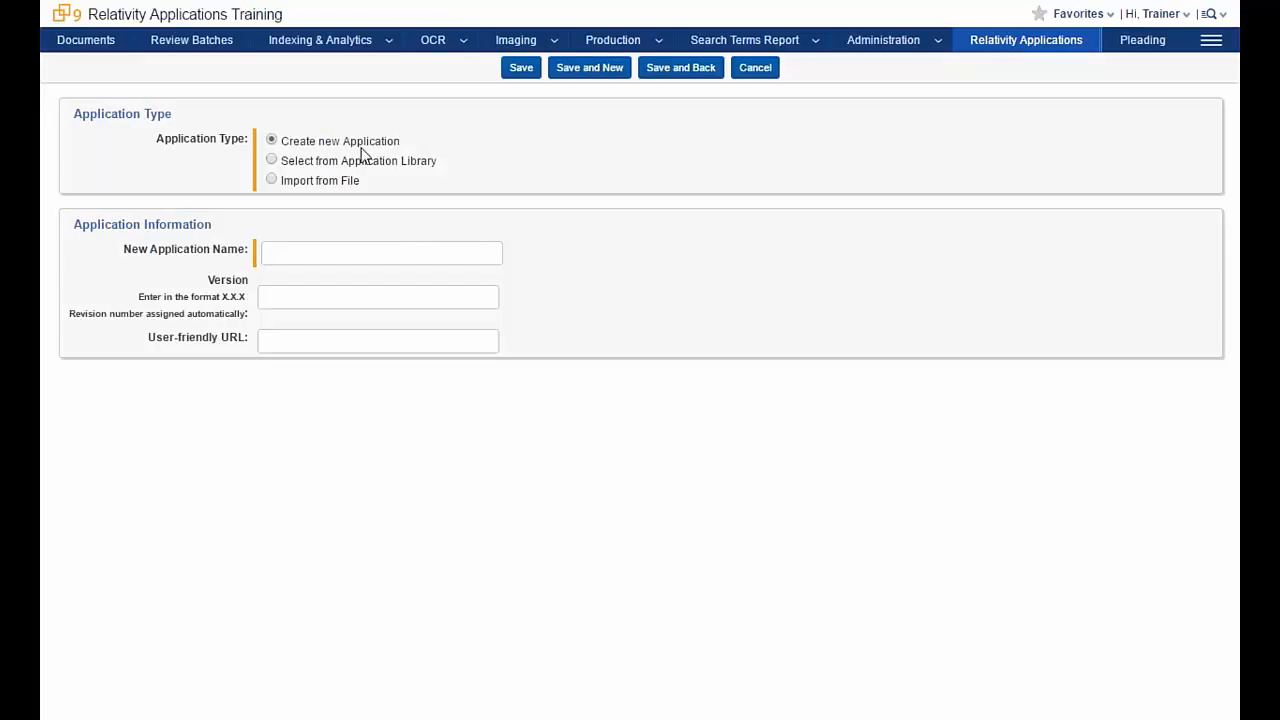
click(326, 253)
text(Pleadings)
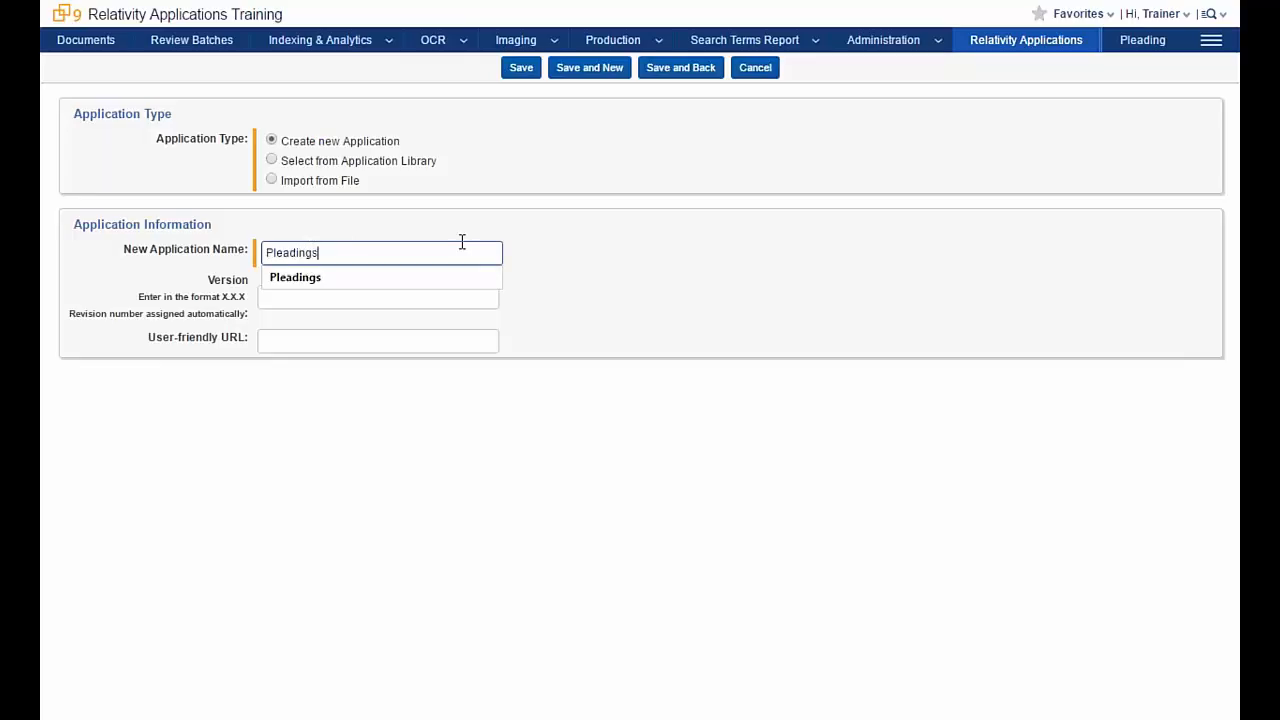
click(355, 298)
text(1.0.0)
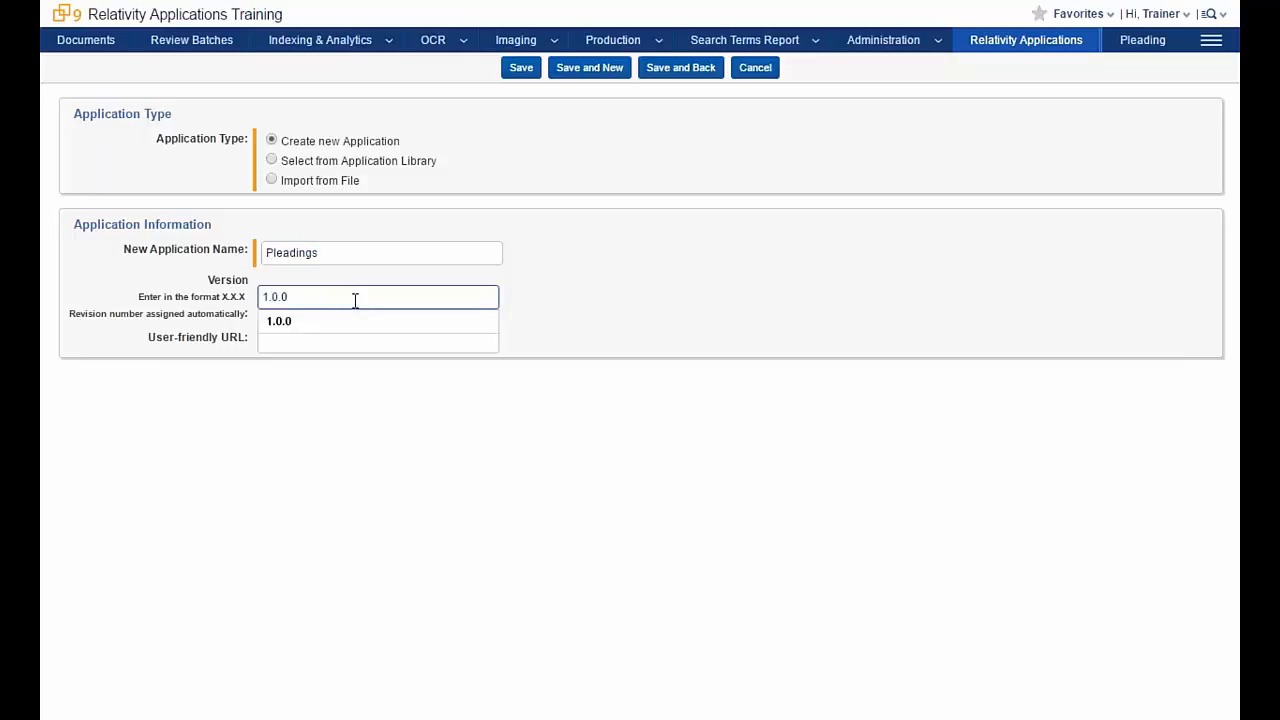
click(608, 298)
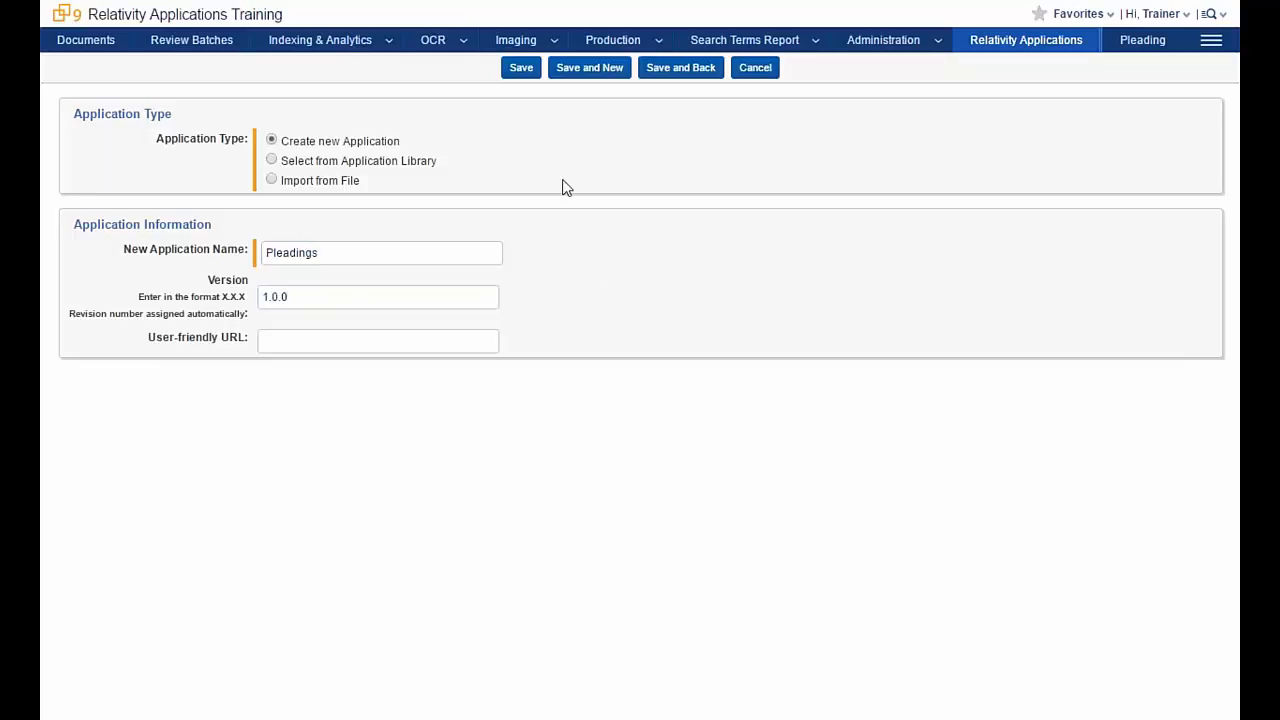
click(521, 68)
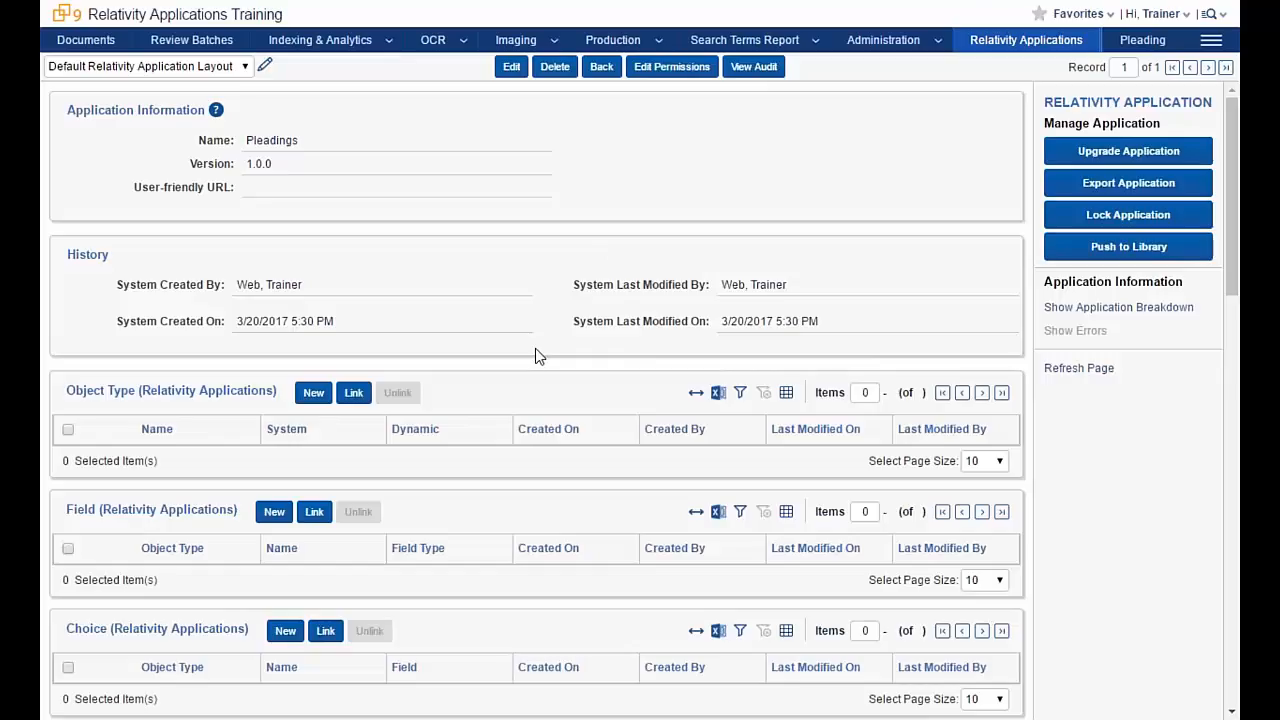
- Review the component lists on the Pleadings application page, from Object Type down to Saved Search
scroll(535, 356, down, 3)
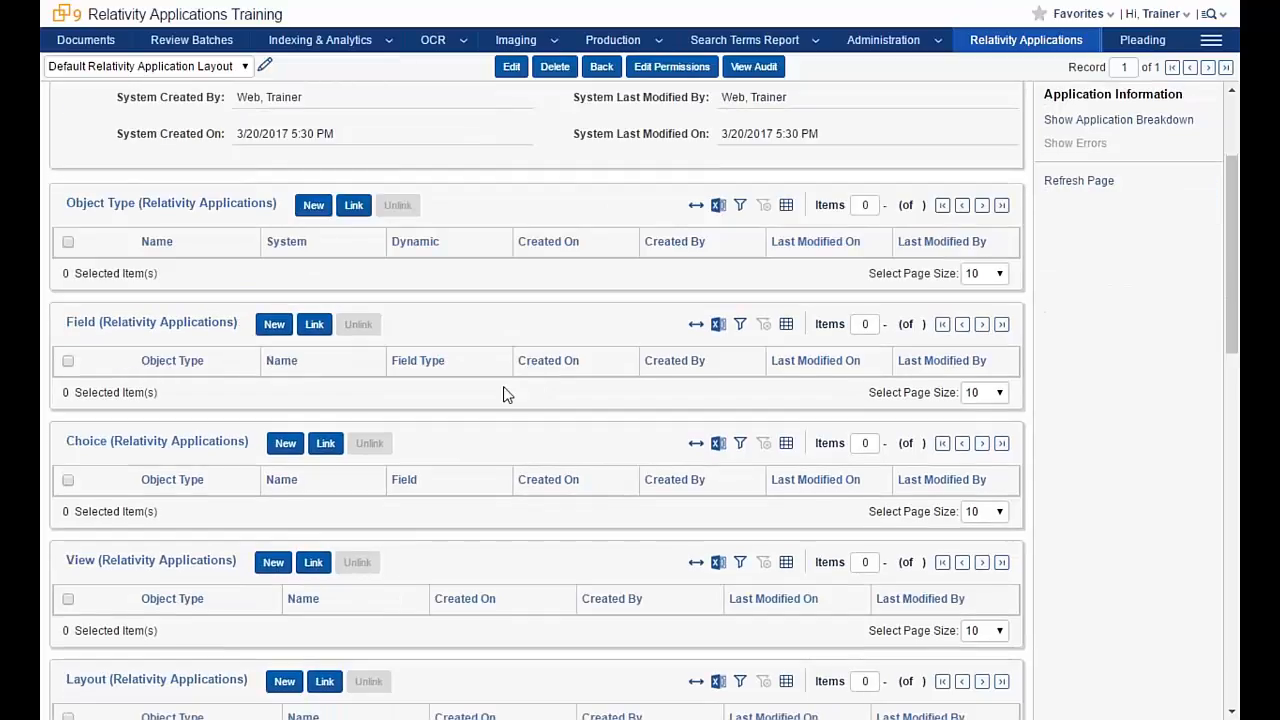
scroll(500, 408, down, 10)
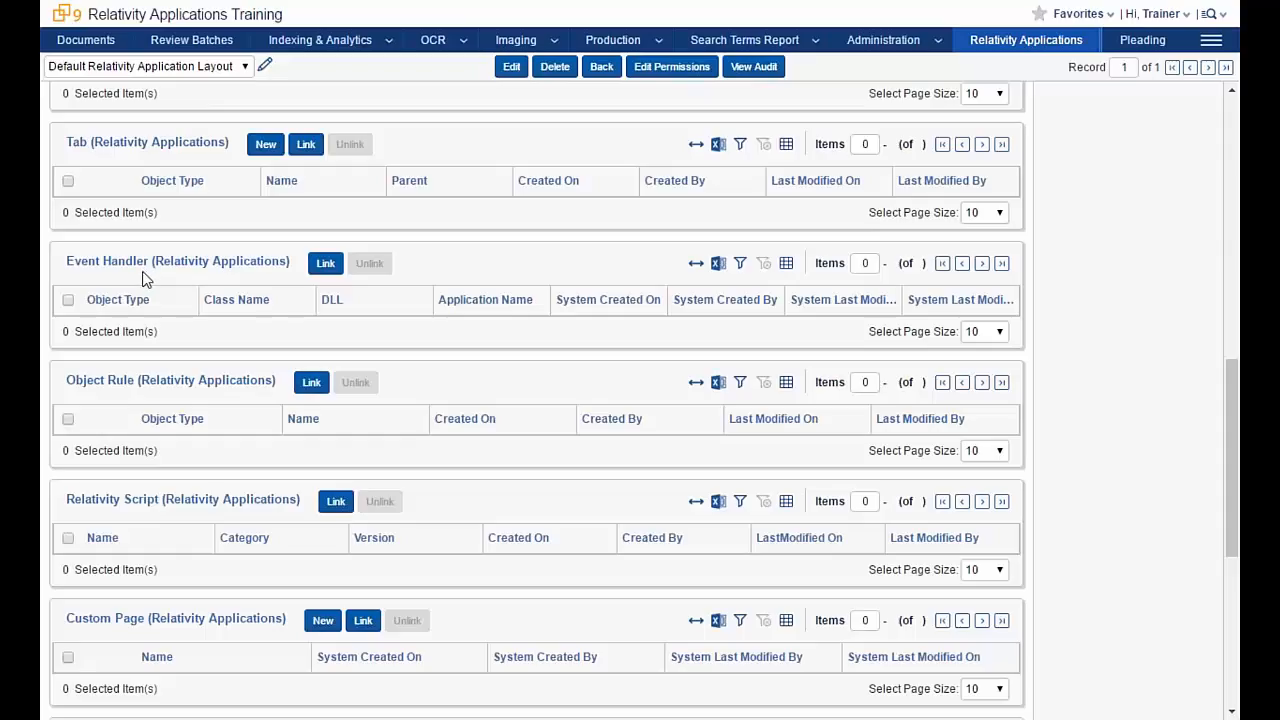
scroll(133, 260, down, 4)
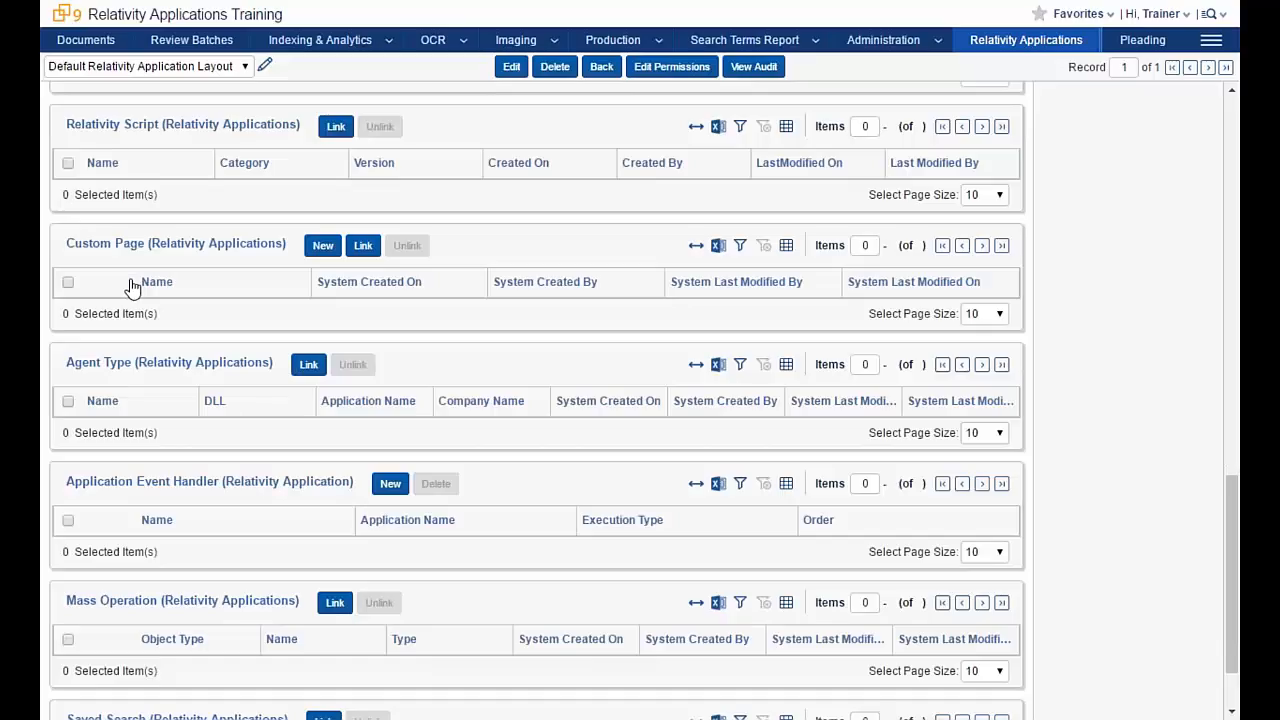
scroll(133, 285, down, 1)
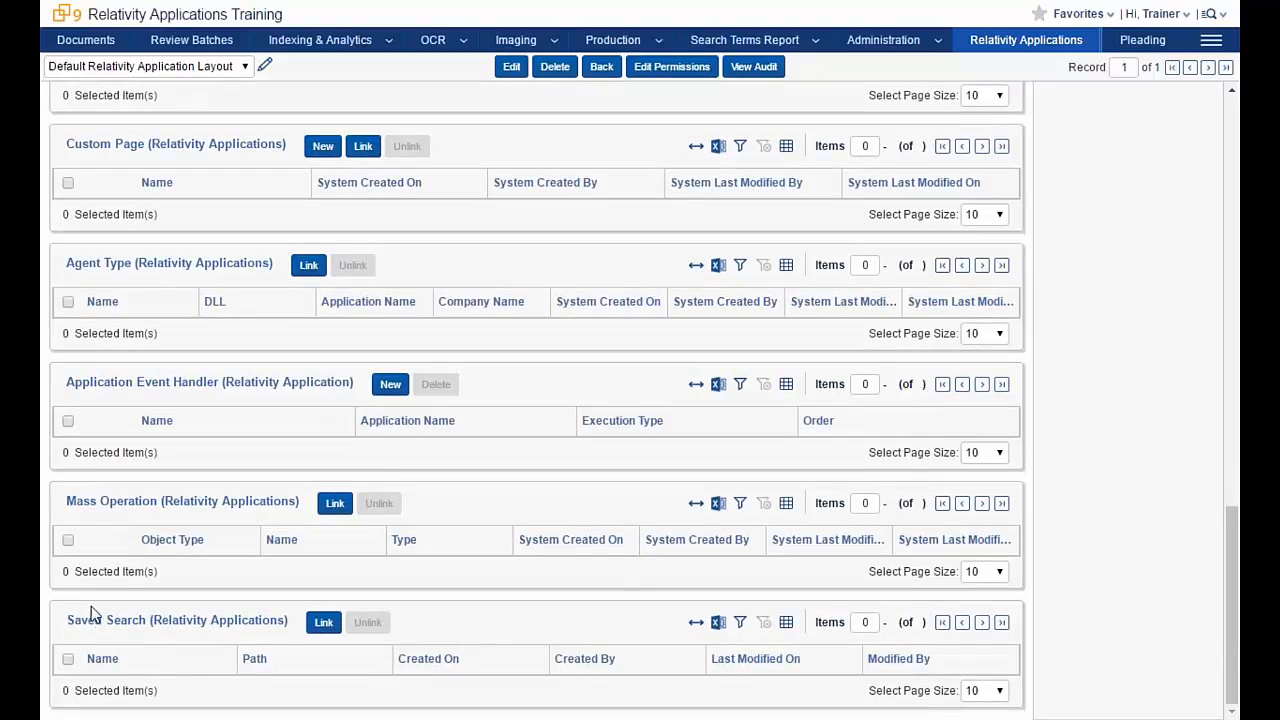
drag(1236, 634, 1236, 224)
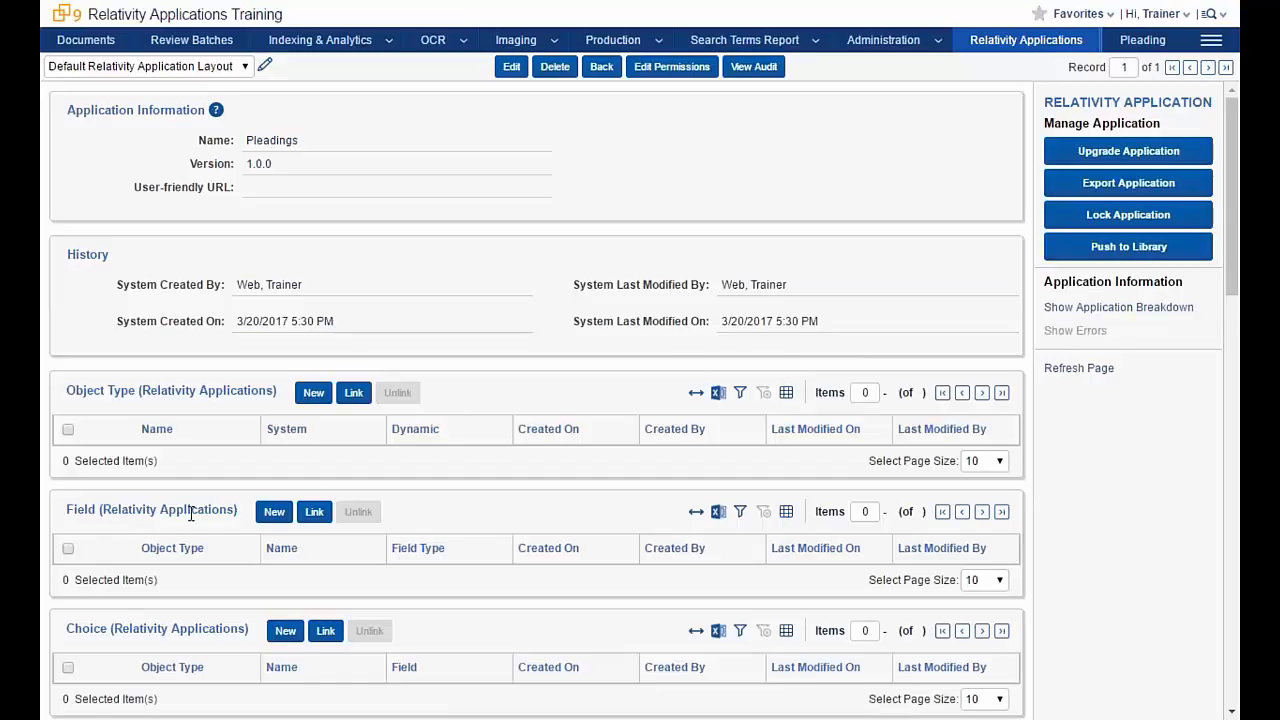
- Link the Contact object's Name field to the Pleadings application, filtering the available fields by the Contact object type
click(314, 511)
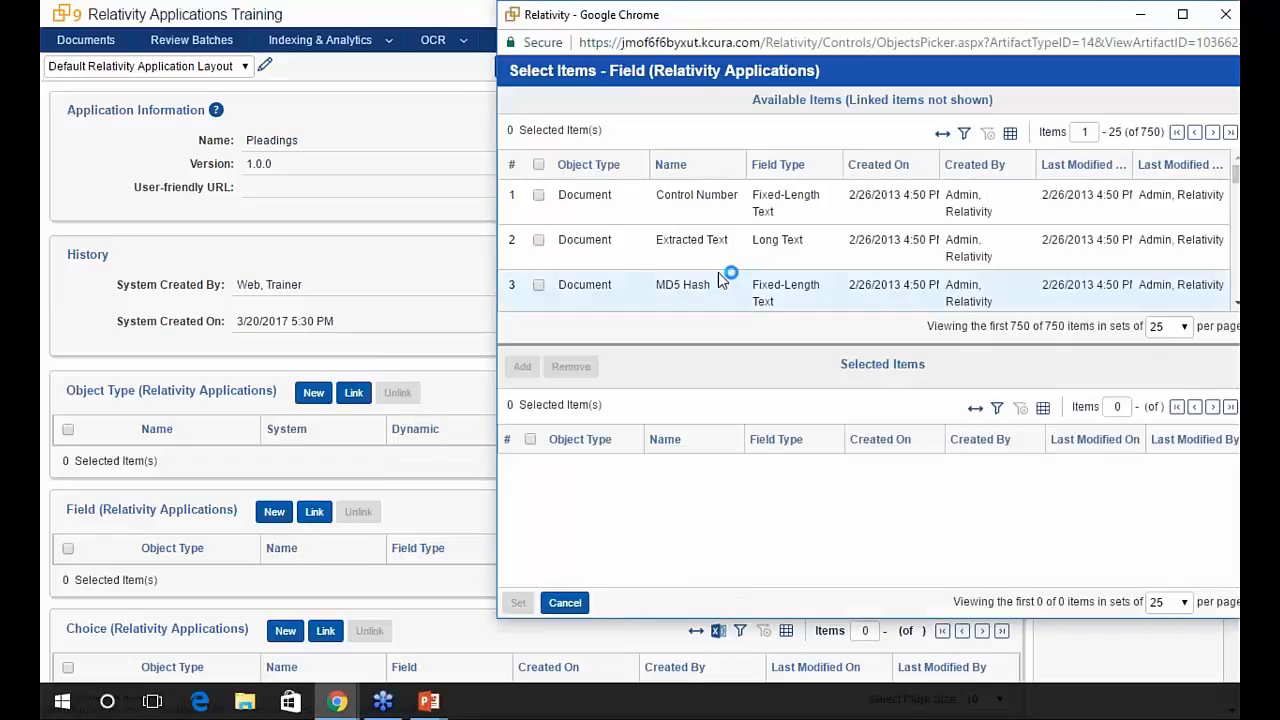
click(965, 134)
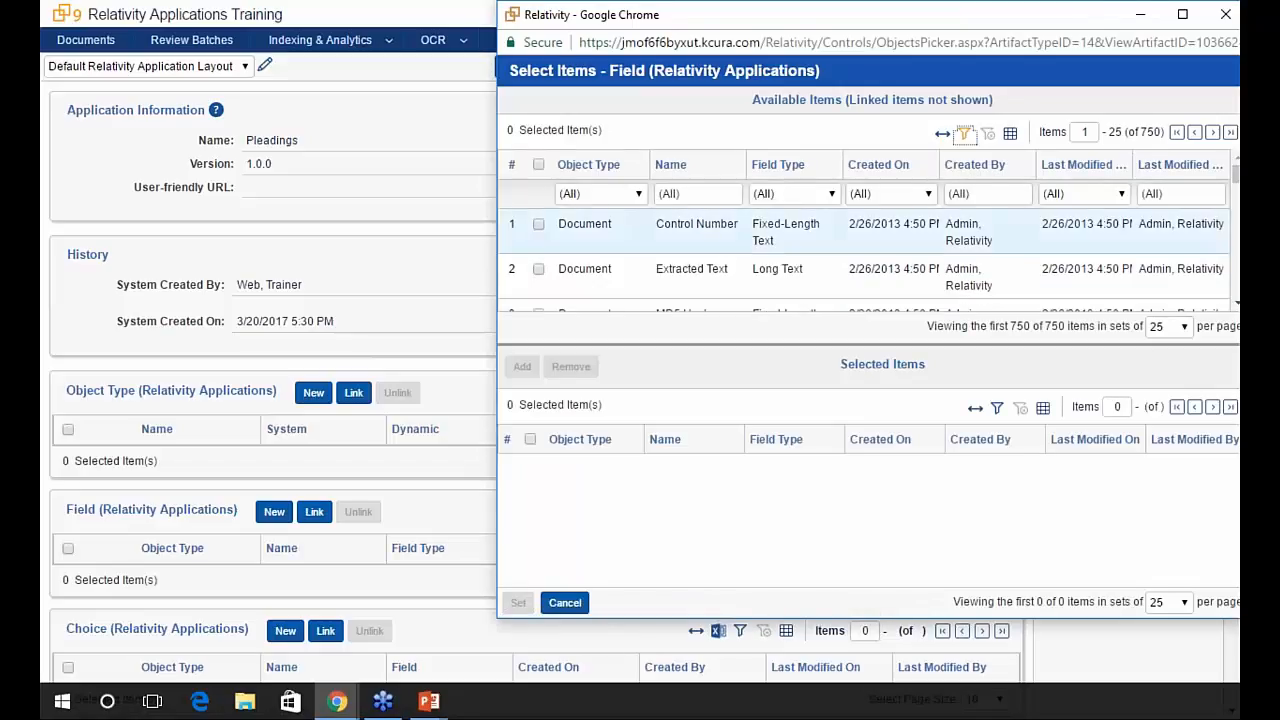
click(641, 194)
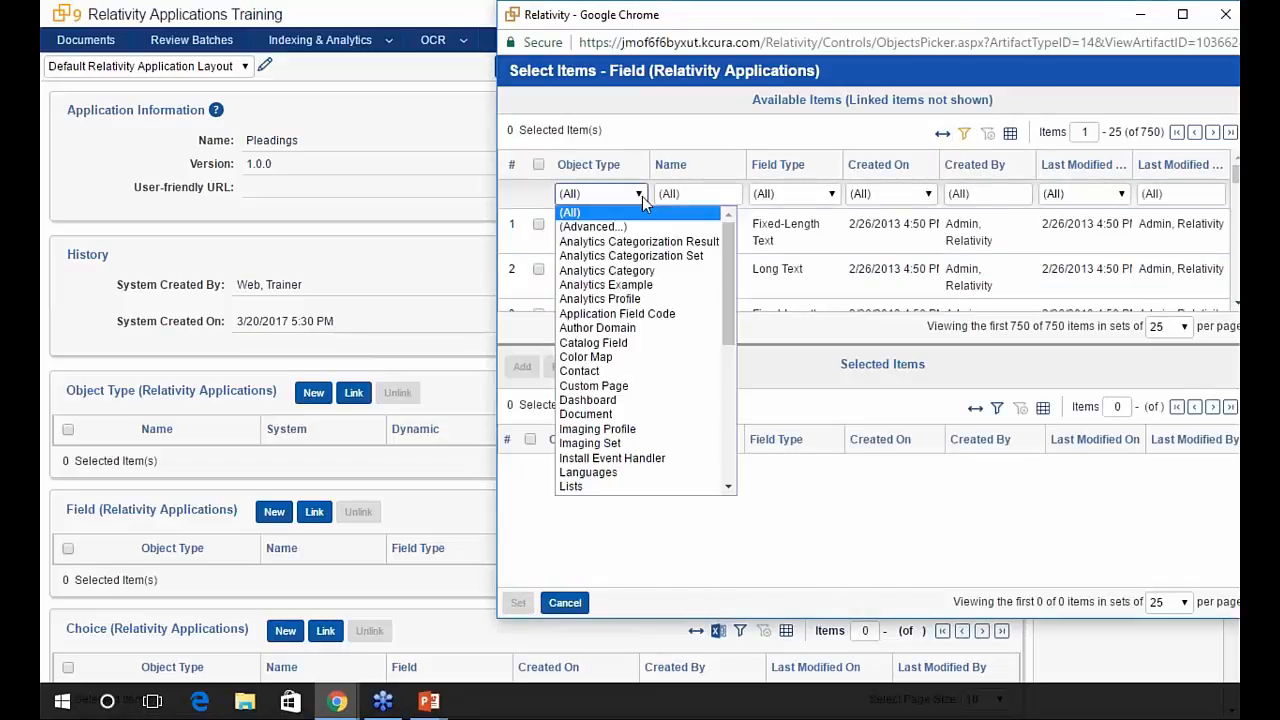
click(611, 369)
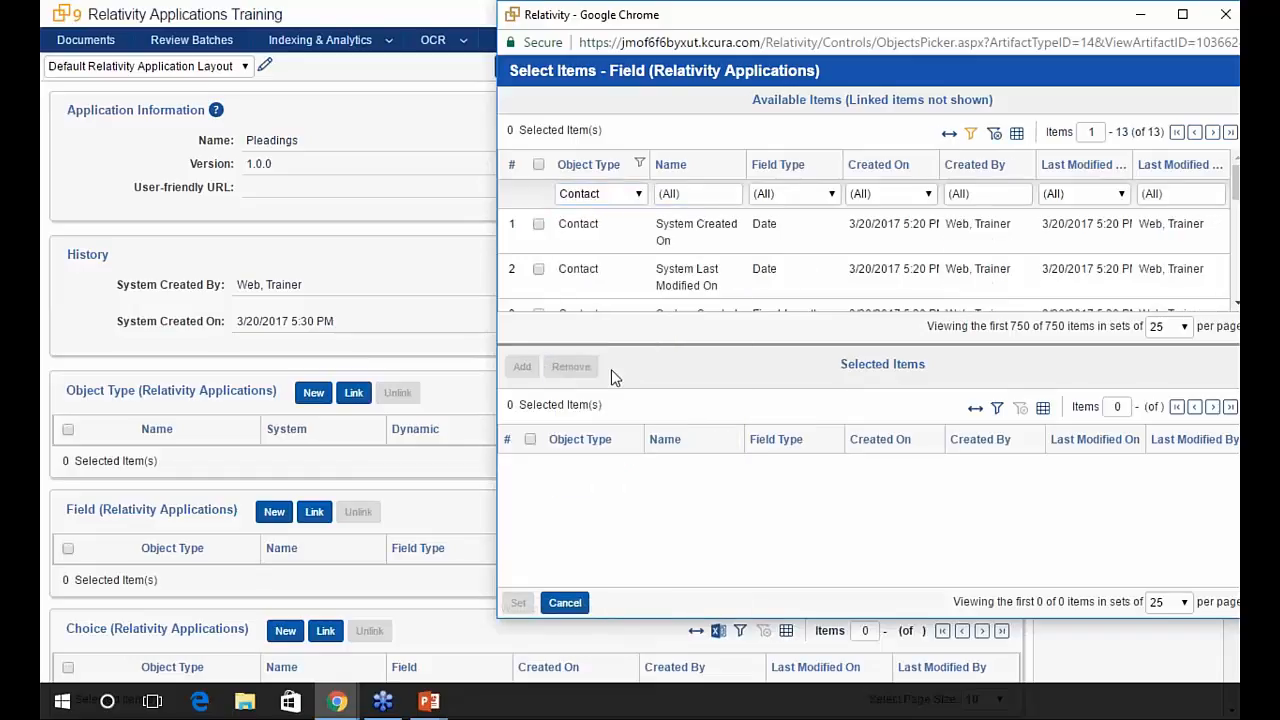
scroll(605, 280, down, 3)
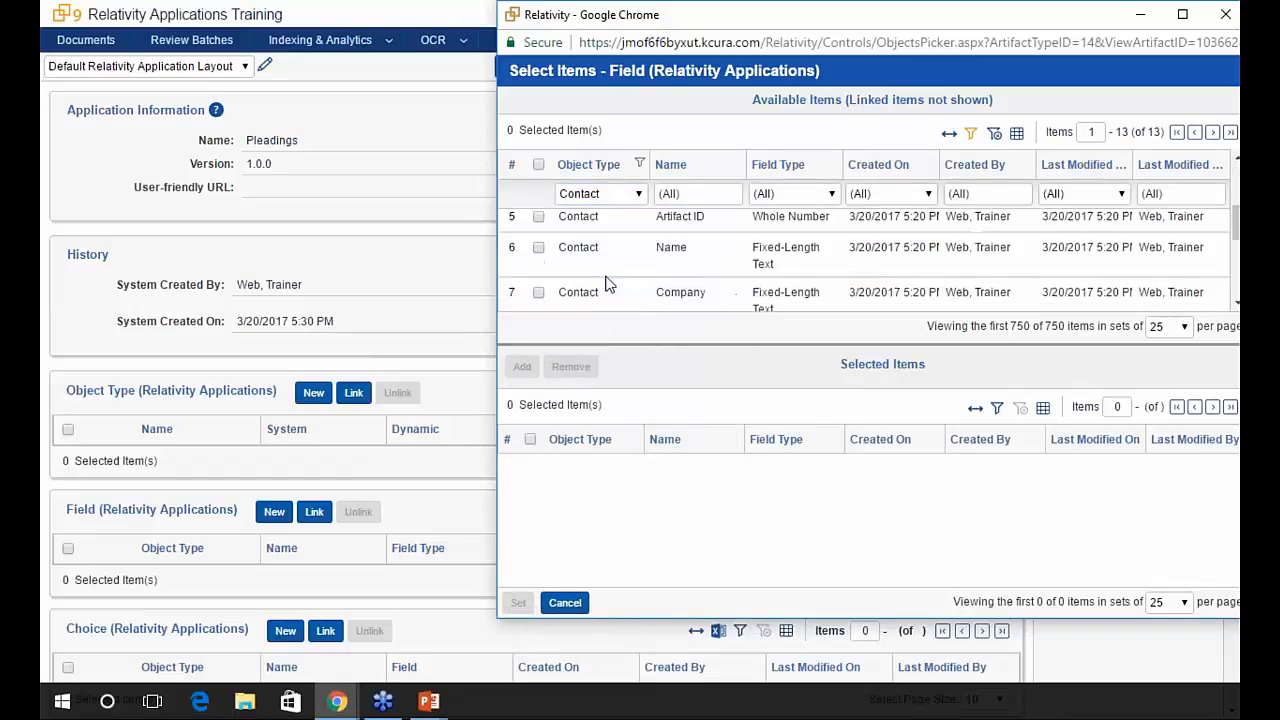
click(538, 249)
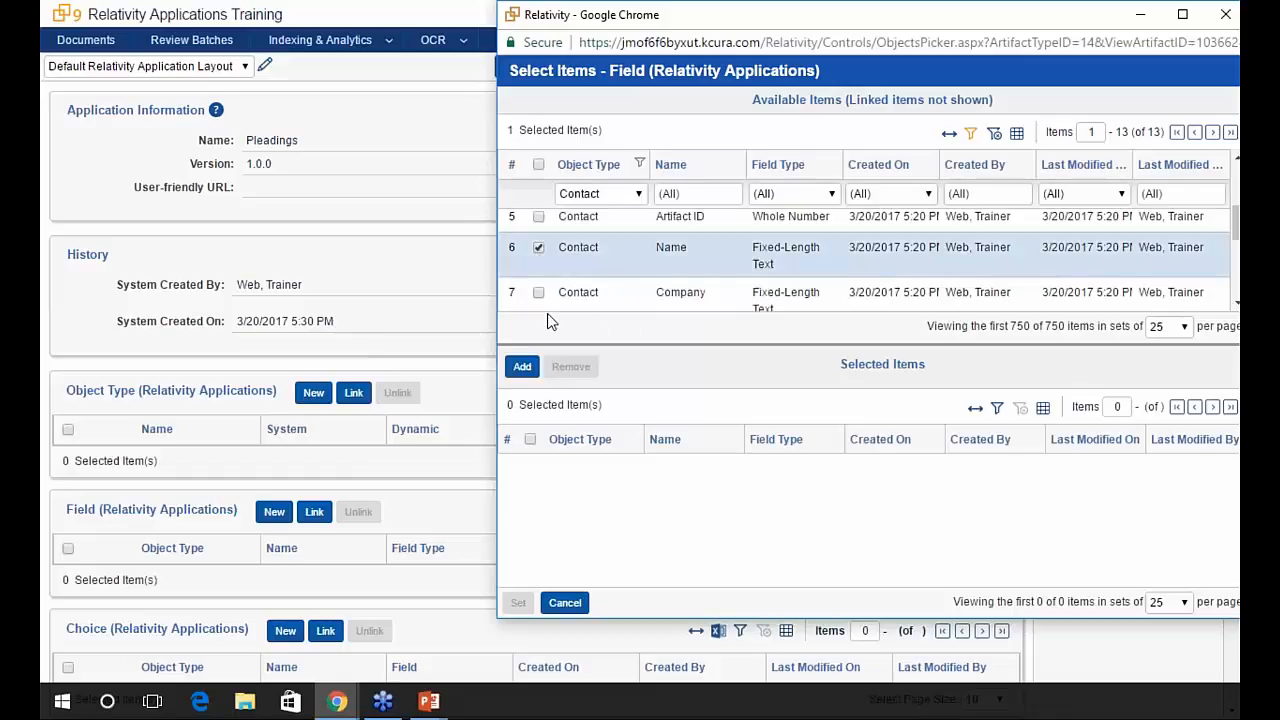
click(524, 367)
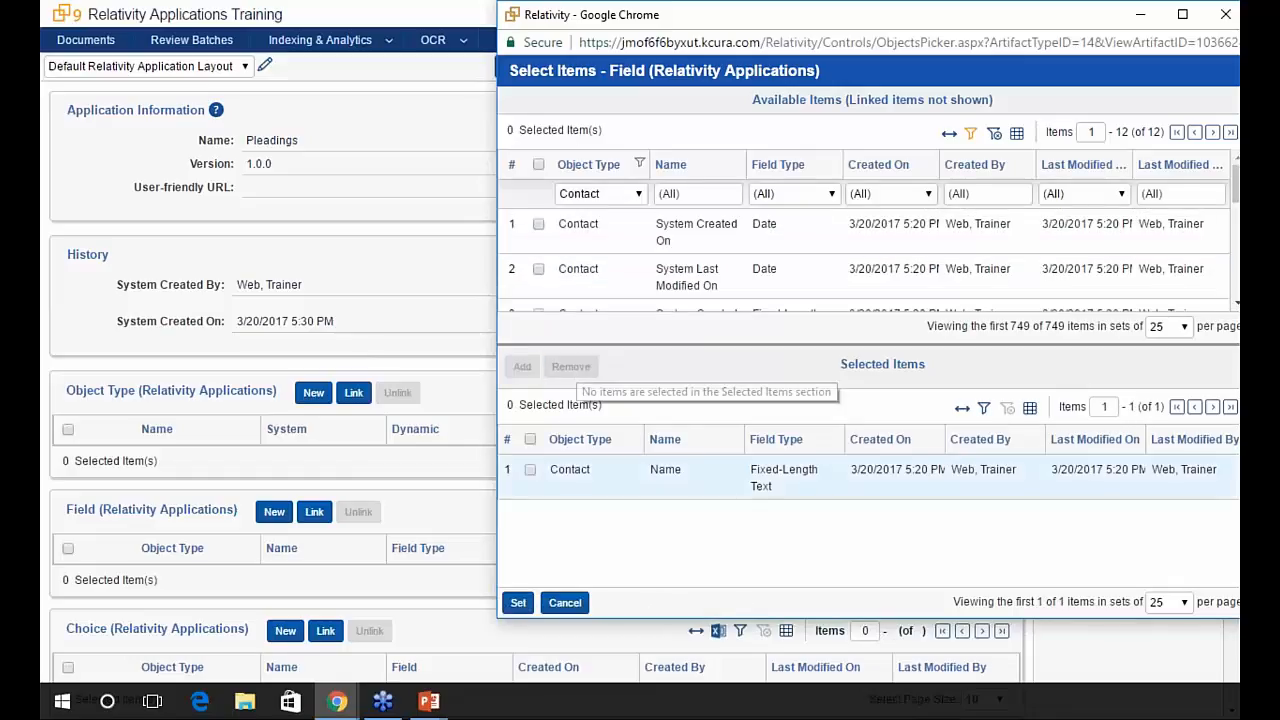
click(518, 602)
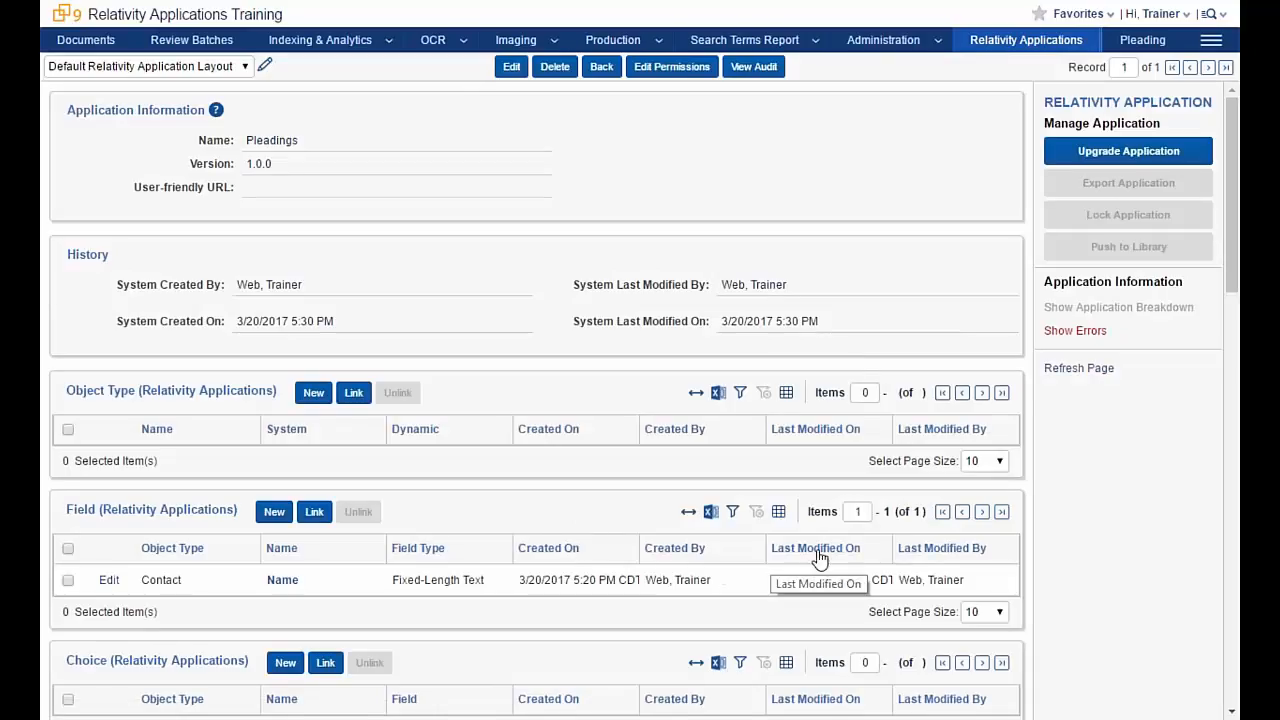
- Review the error list of the Pleadings application and close it
click(1070, 333)
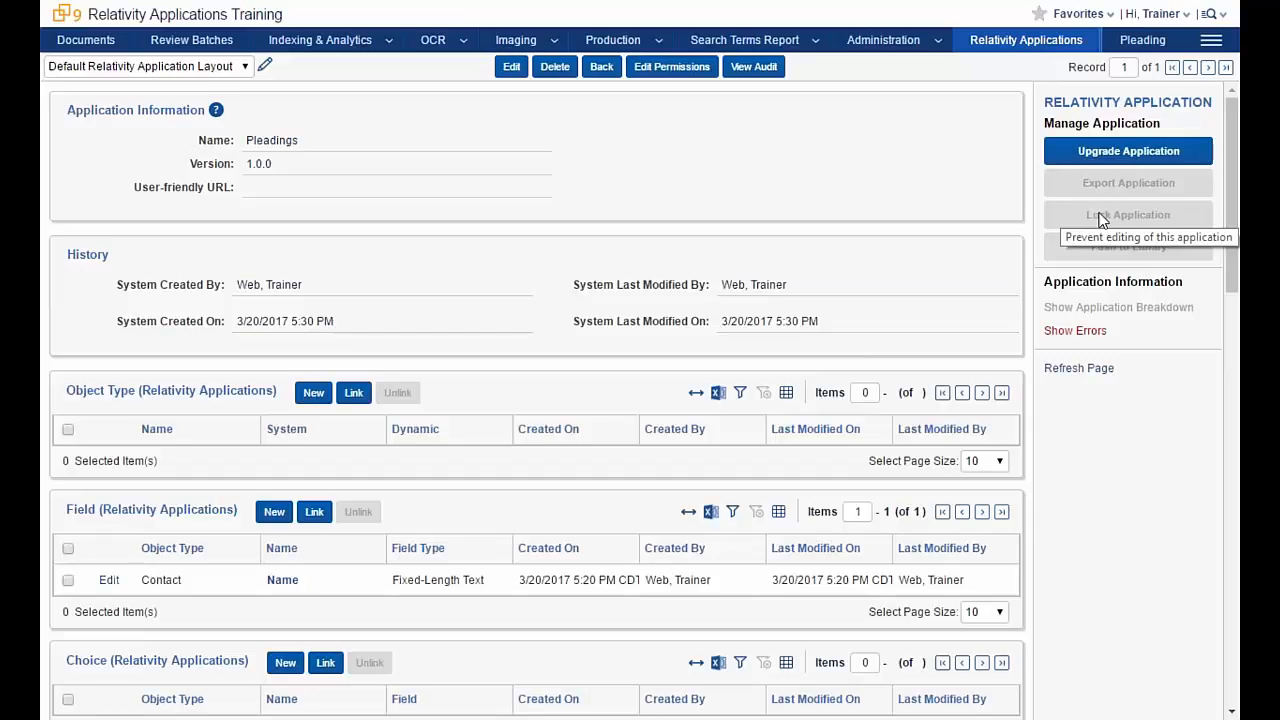
click(1085, 335)
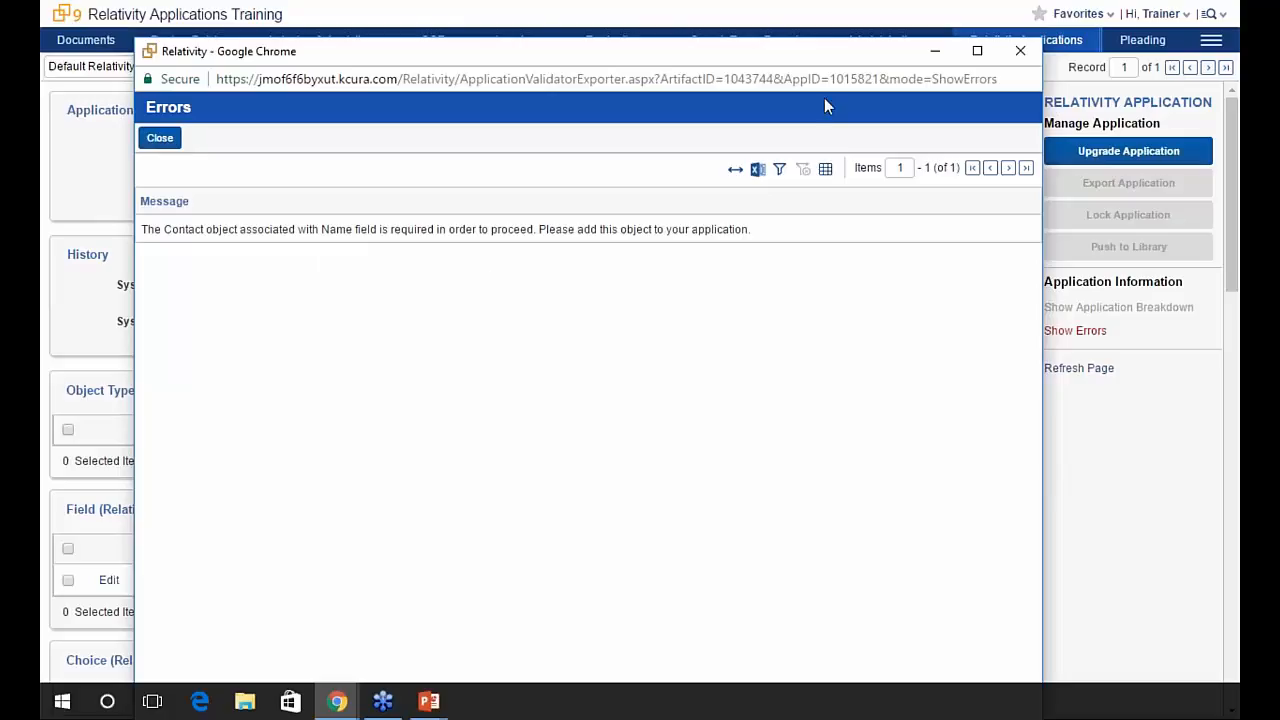
click(160, 138)
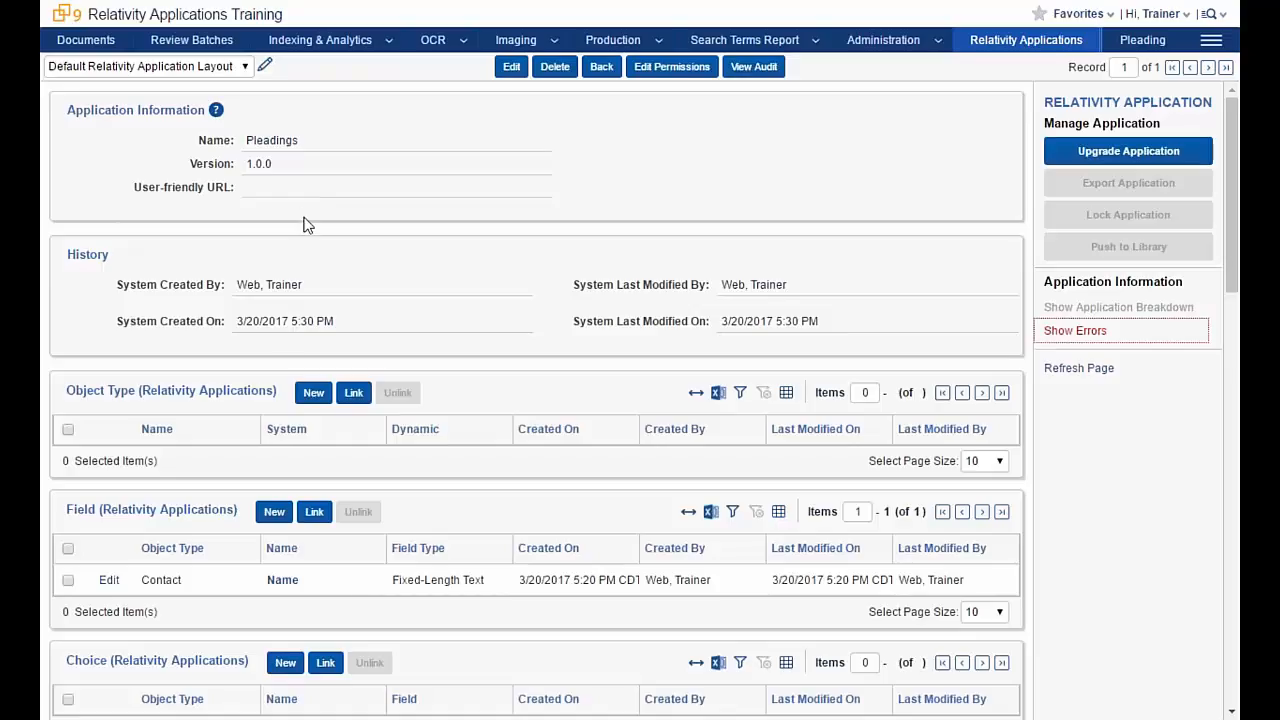
- Start linking object types to the application, filter the available names by Contact and add the Contact object to the selection
click(357, 393)
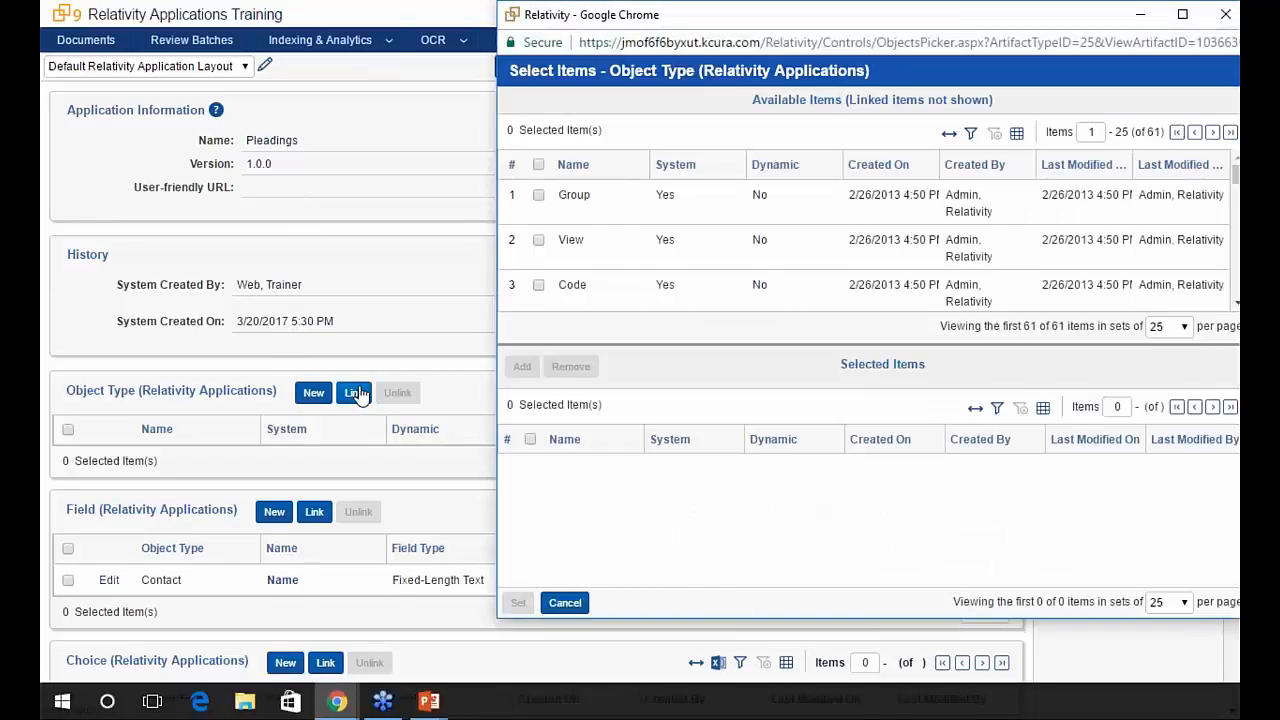
click(970, 133)
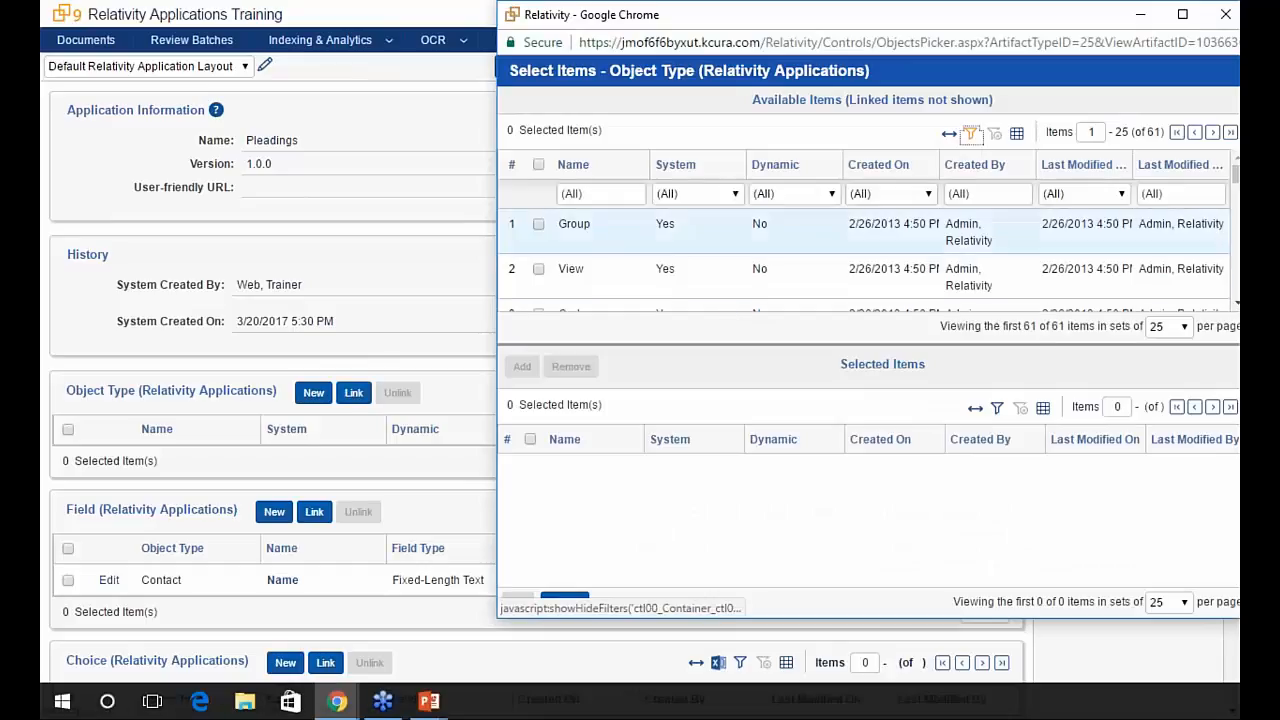
click(618, 196)
text(Contact)
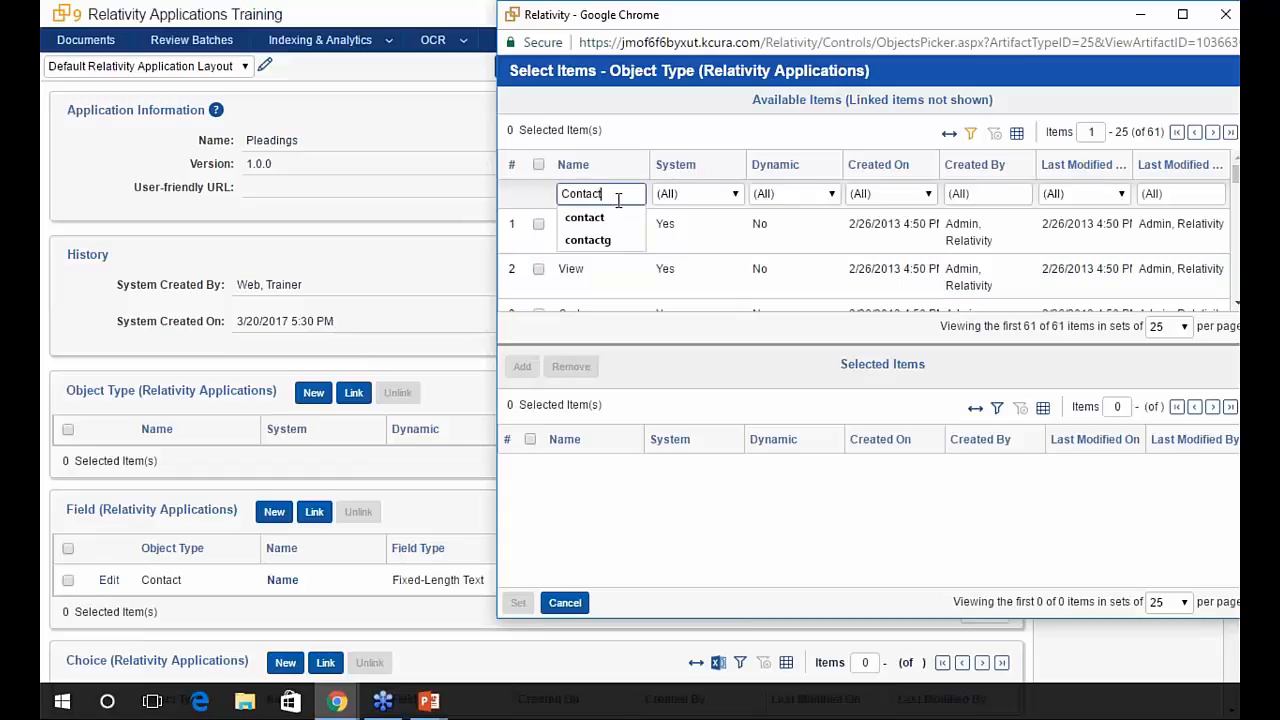
key(Return)
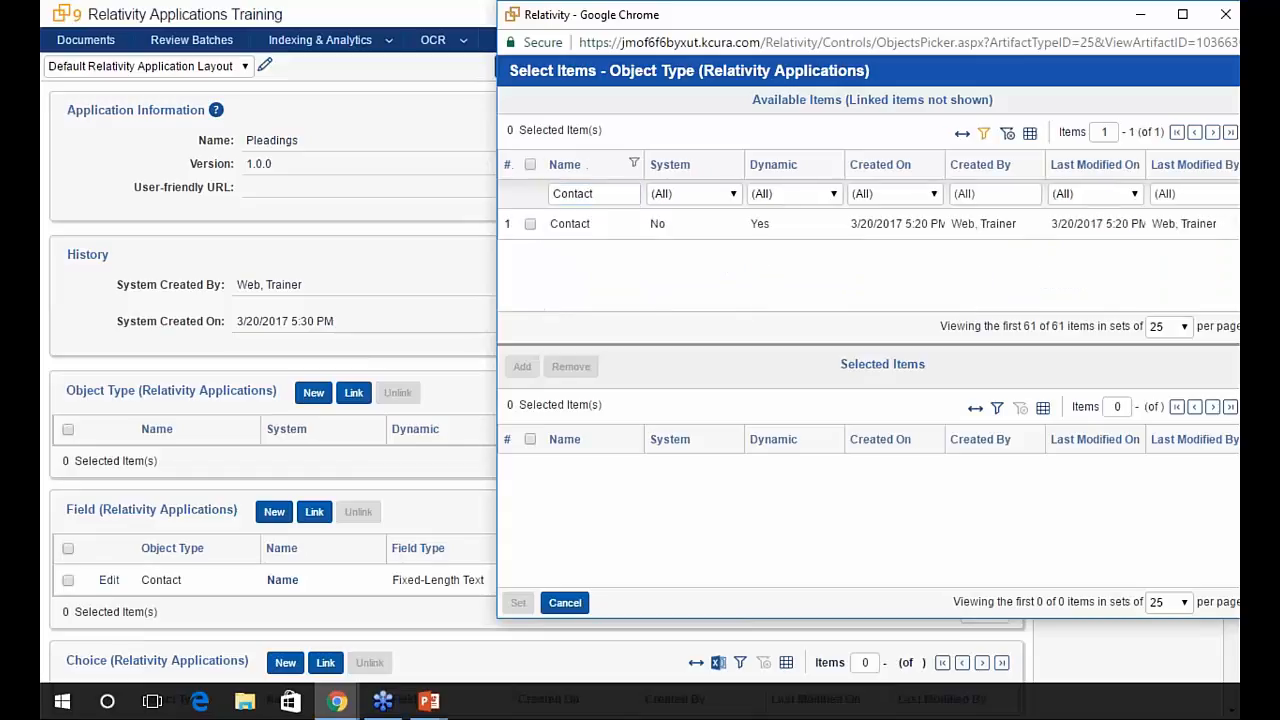
click(530, 224)
click(522, 366)
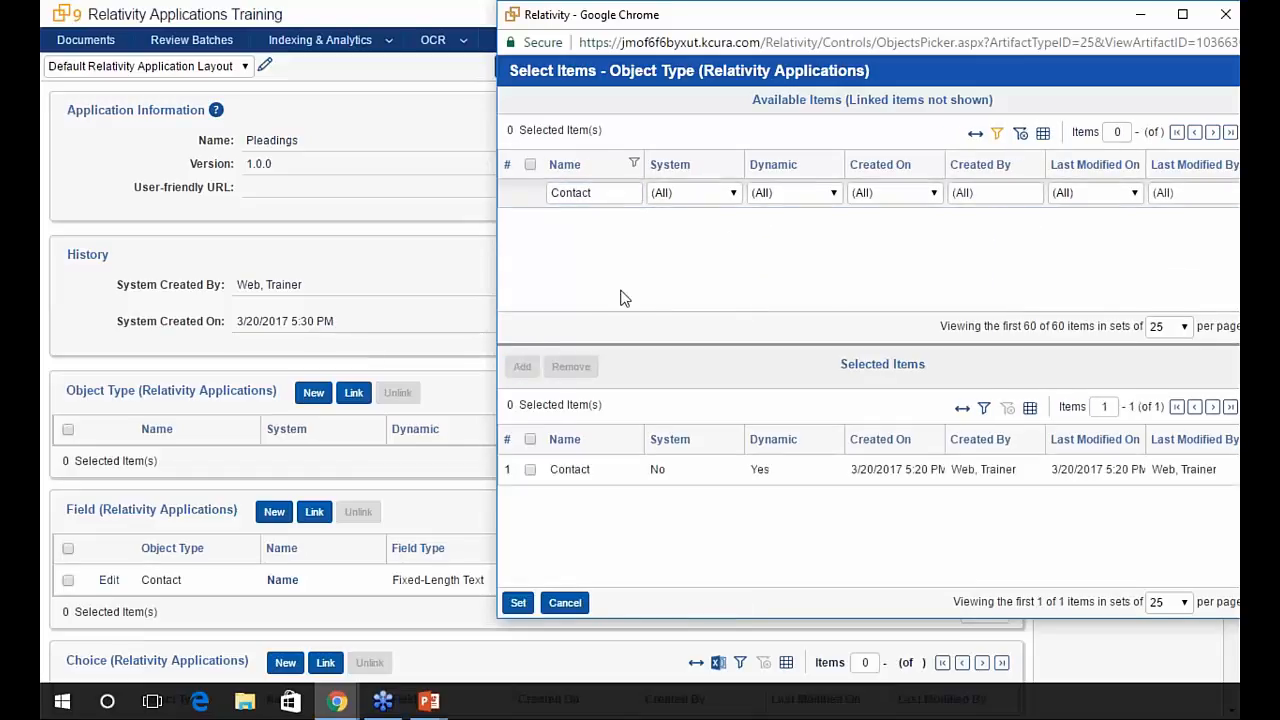
- Filter the available object types by pleading, add Pleading to the selection and link the selected object types to the application
drag(628, 190, 491, 210)
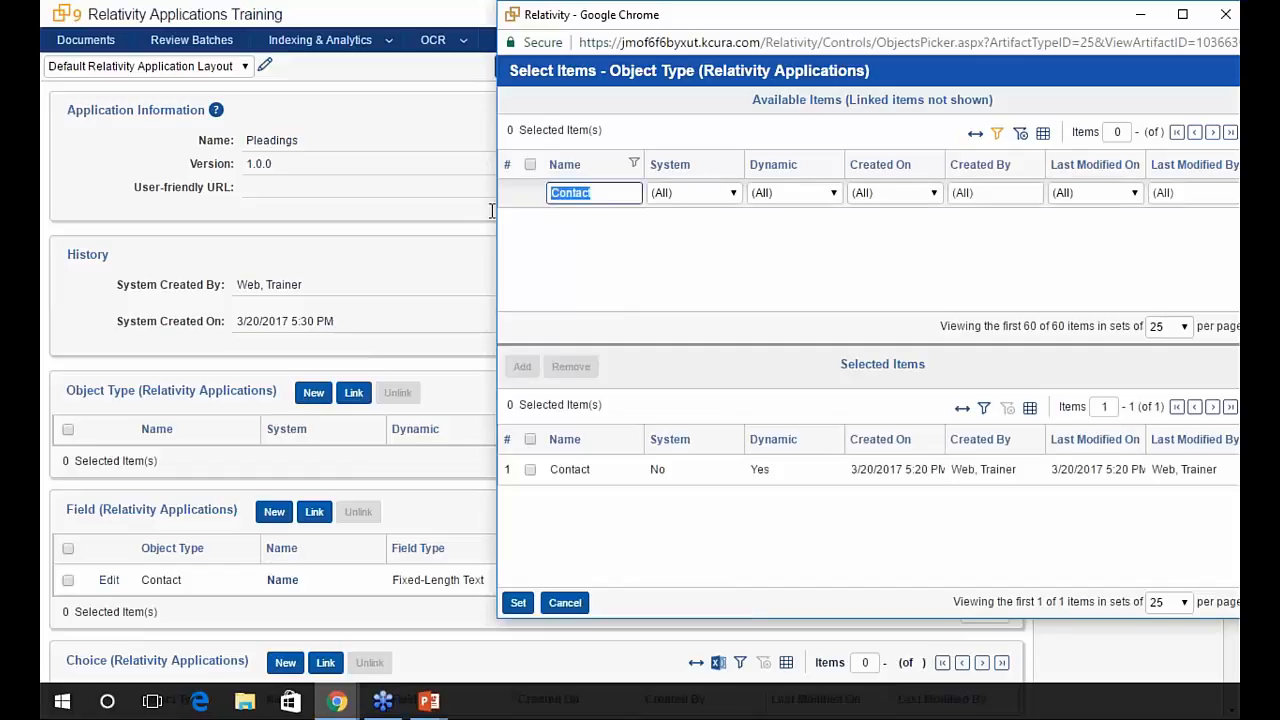
text(pleading)
key(Return)
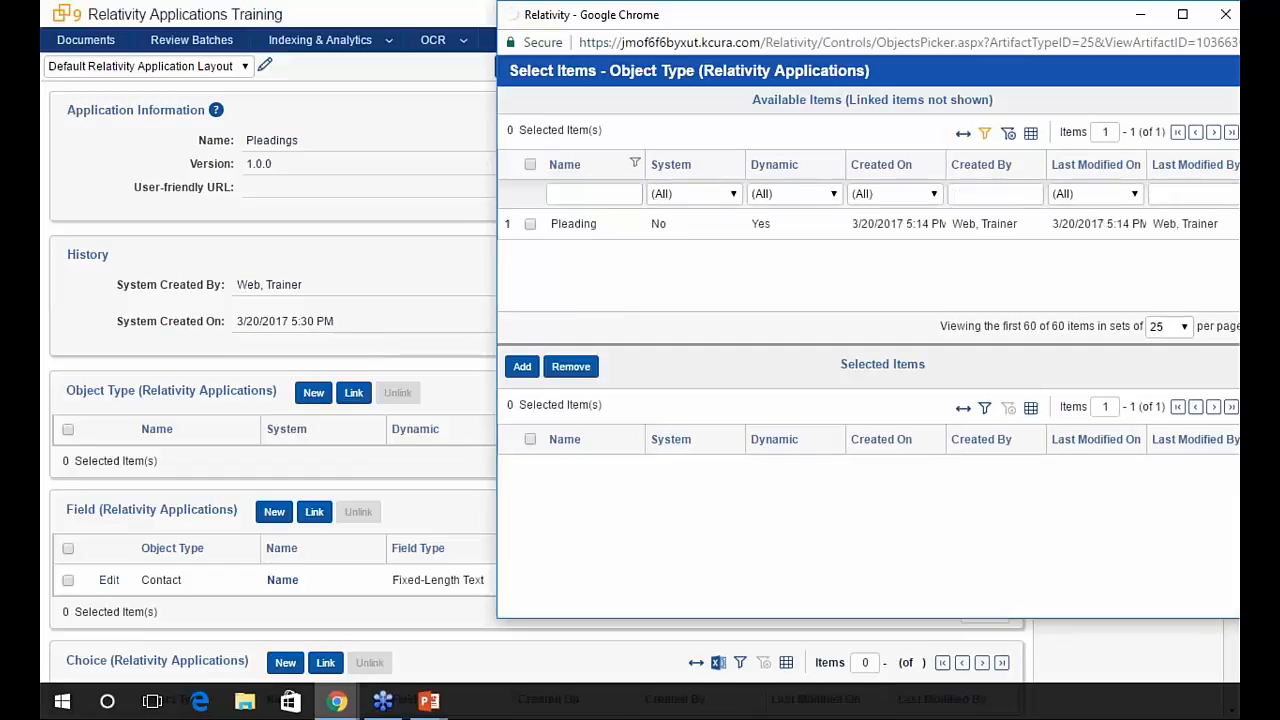
click(530, 224)
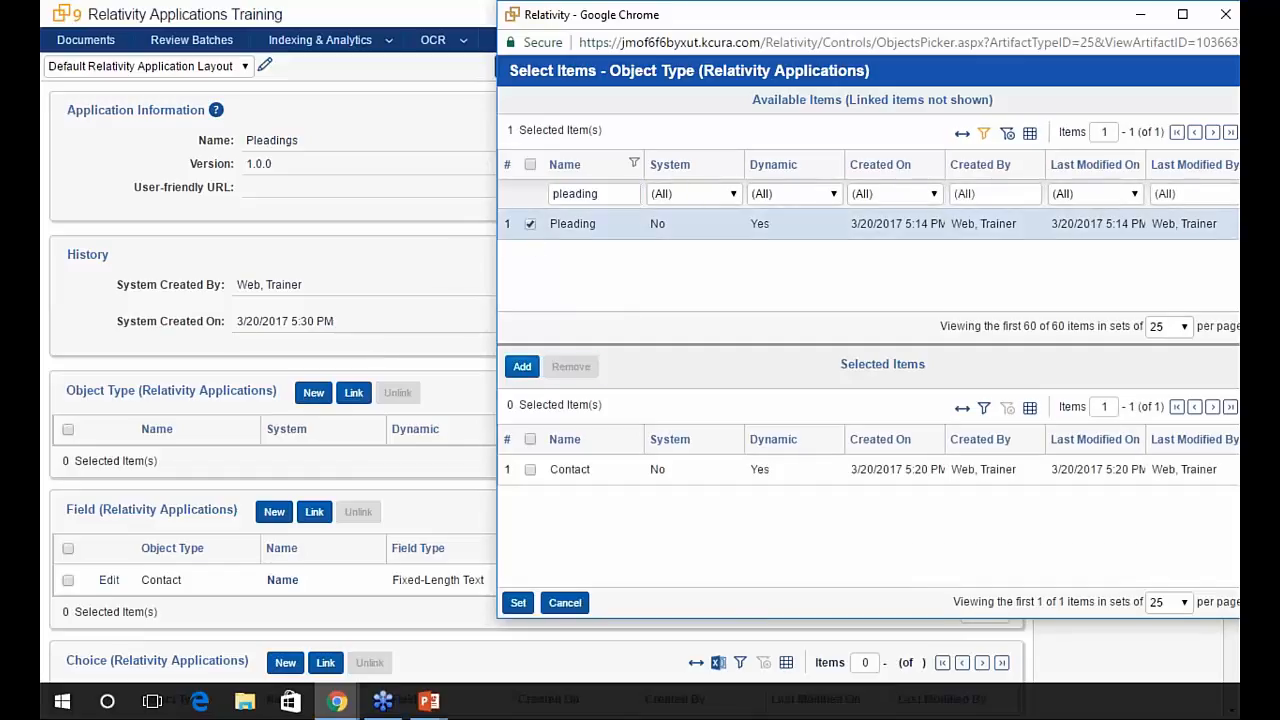
click(522, 366)
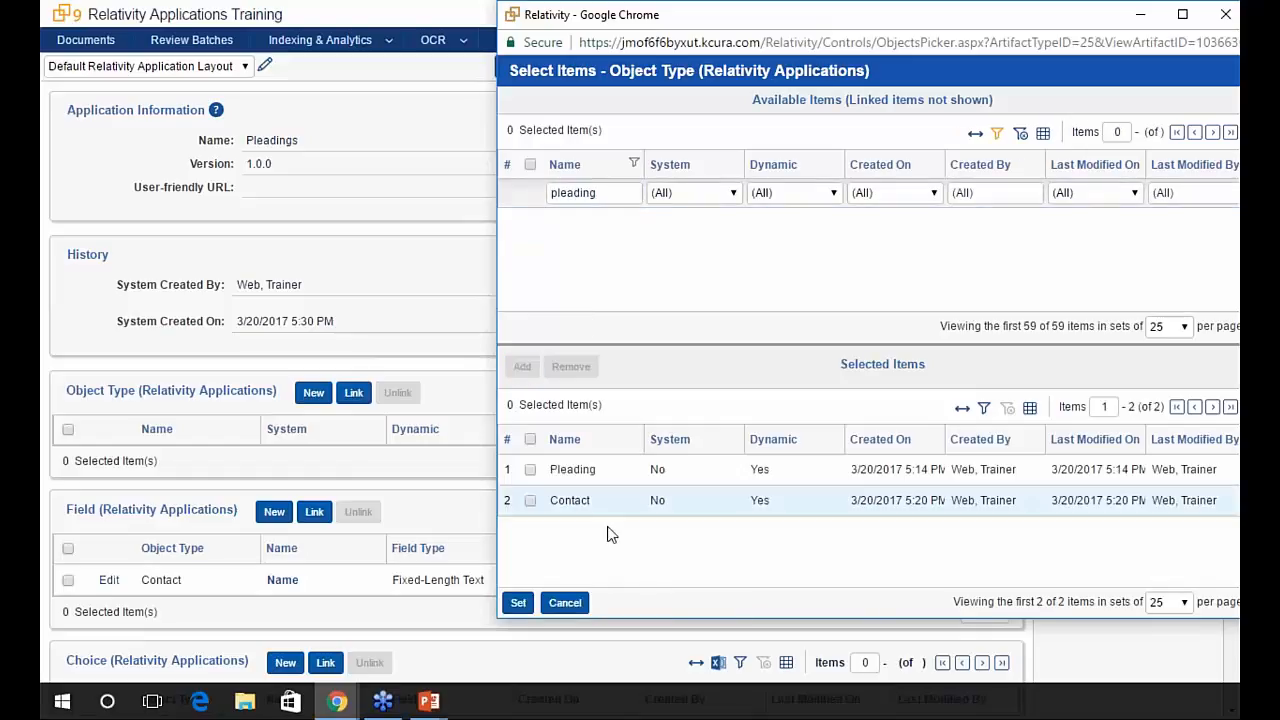
click(519, 604)
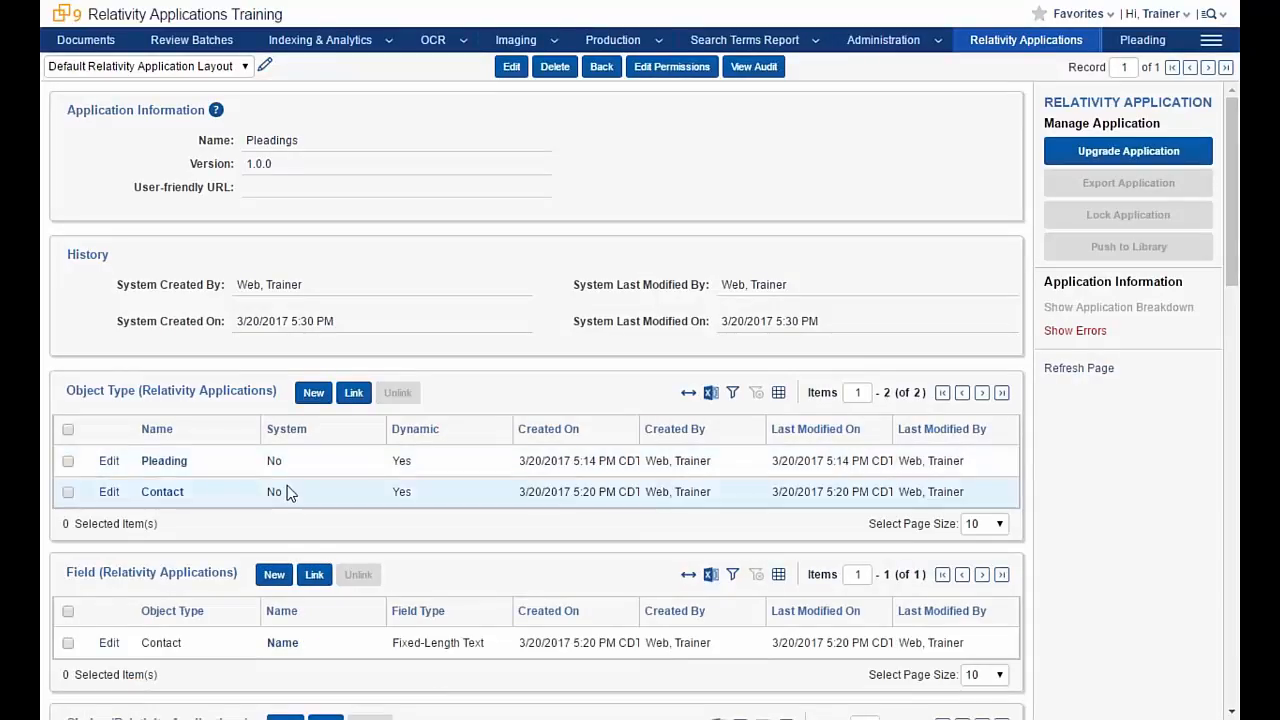
- Add the remaining custom Contact fields, from Company and Street Adress through Zip Code, Attorneys and Opposing, to the application's field selection
scroll(280, 492, down, 2)
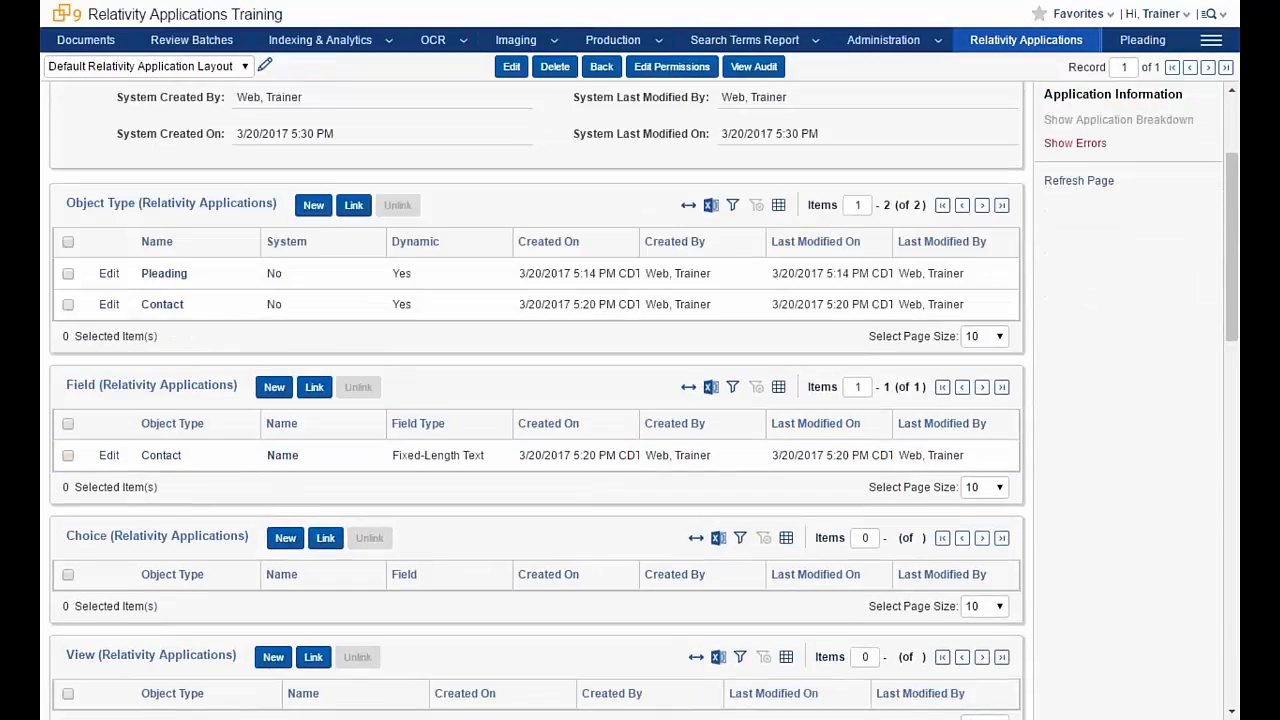
click(315, 388)
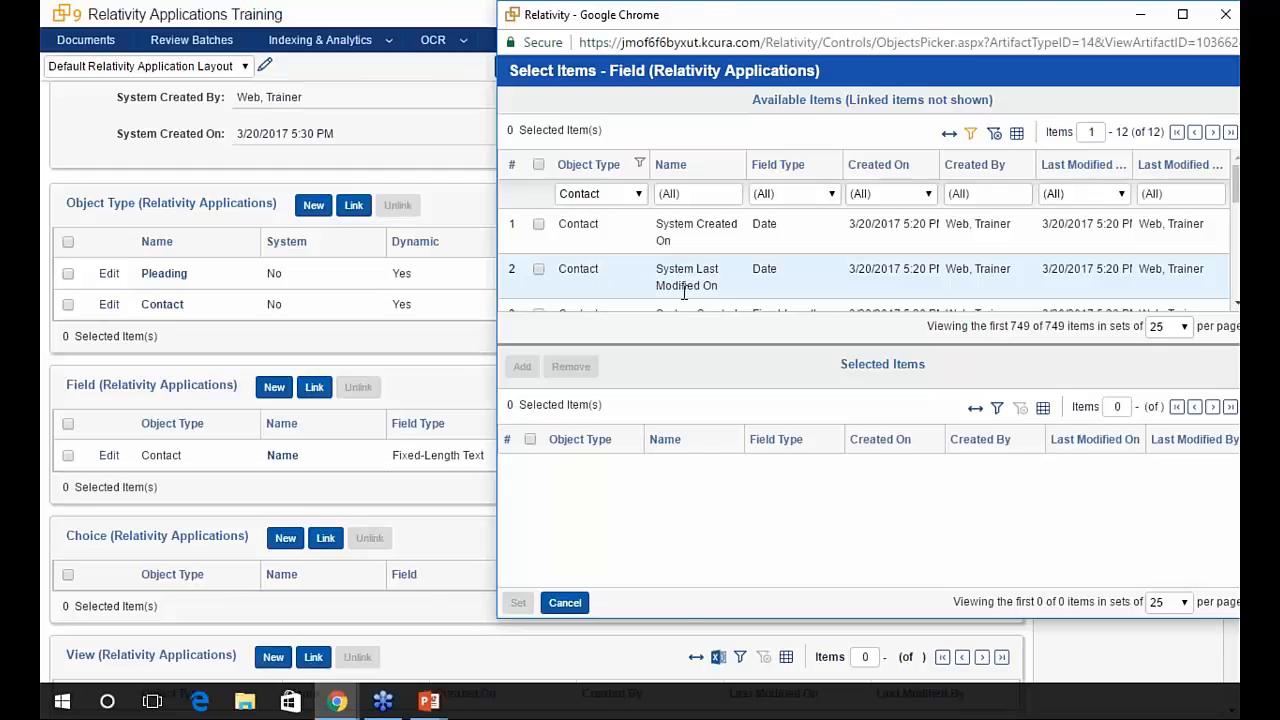
scroll(614, 269, down, 3)
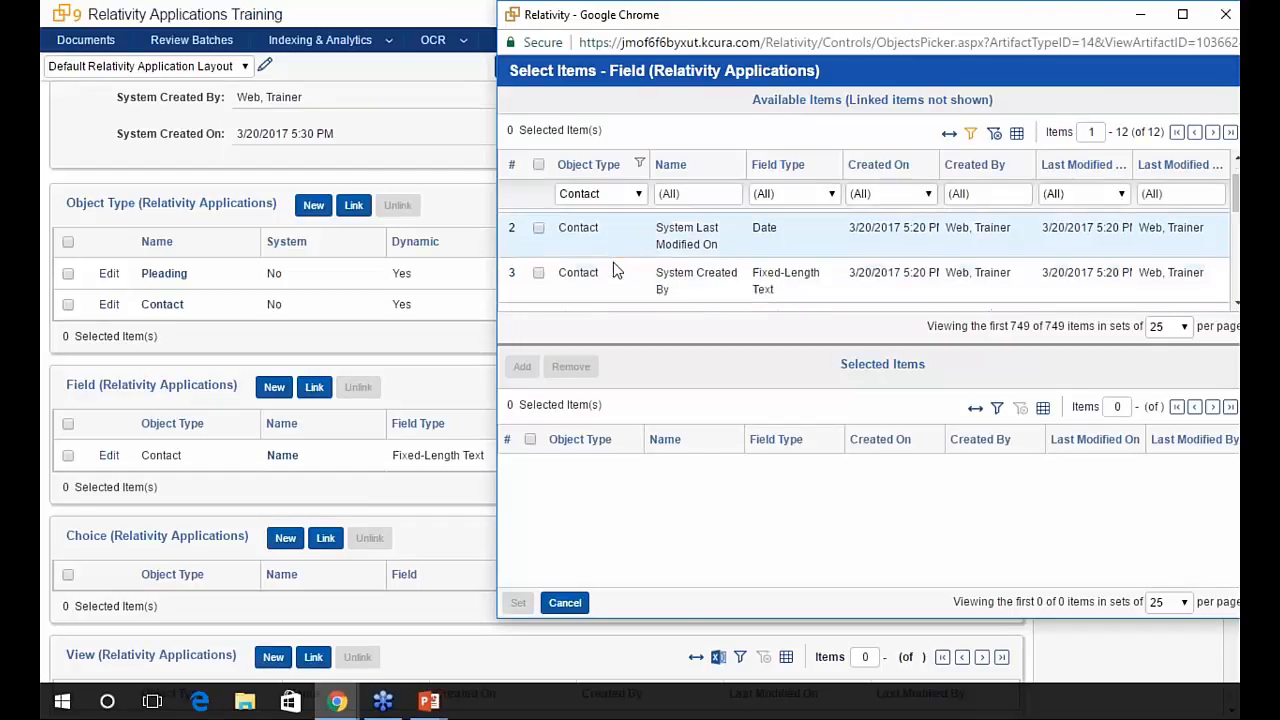
scroll(613, 272, up, 3)
scroll(600, 275, down, 3)
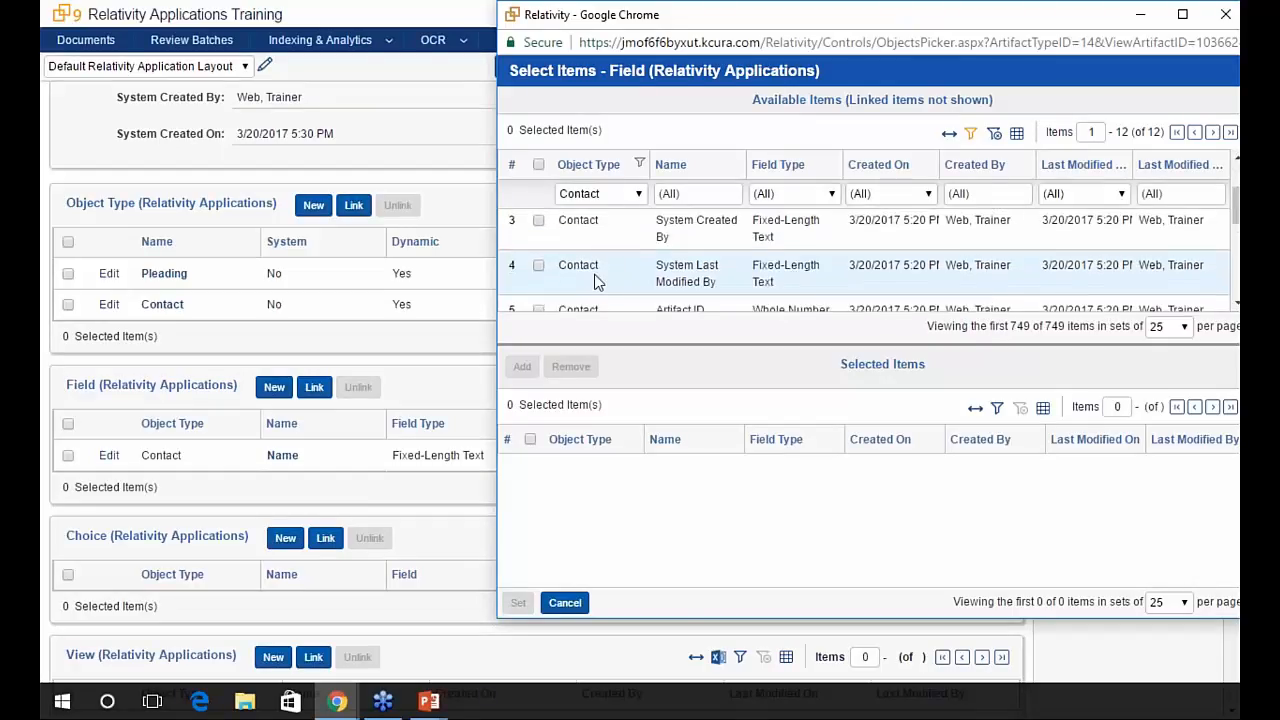
click(538, 248)
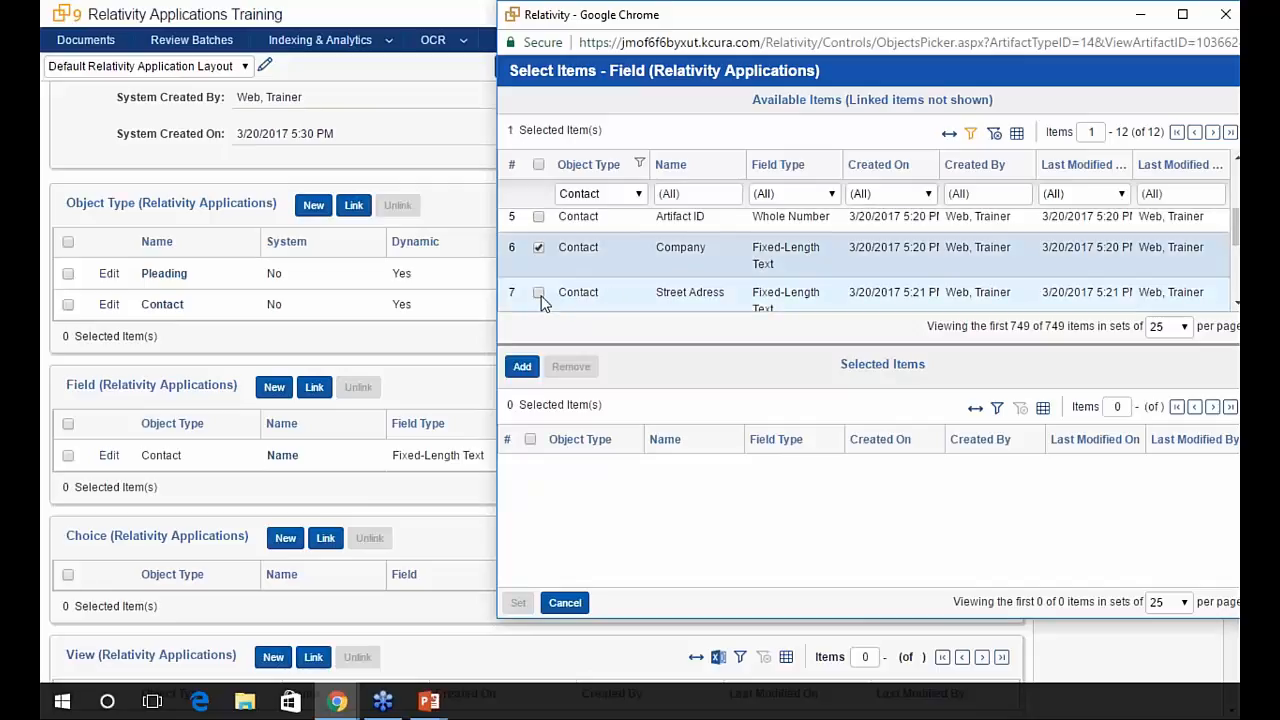
scroll(543, 295, down, 2)
click(538, 244)
click(538, 288)
scroll(543, 270, down, 2)
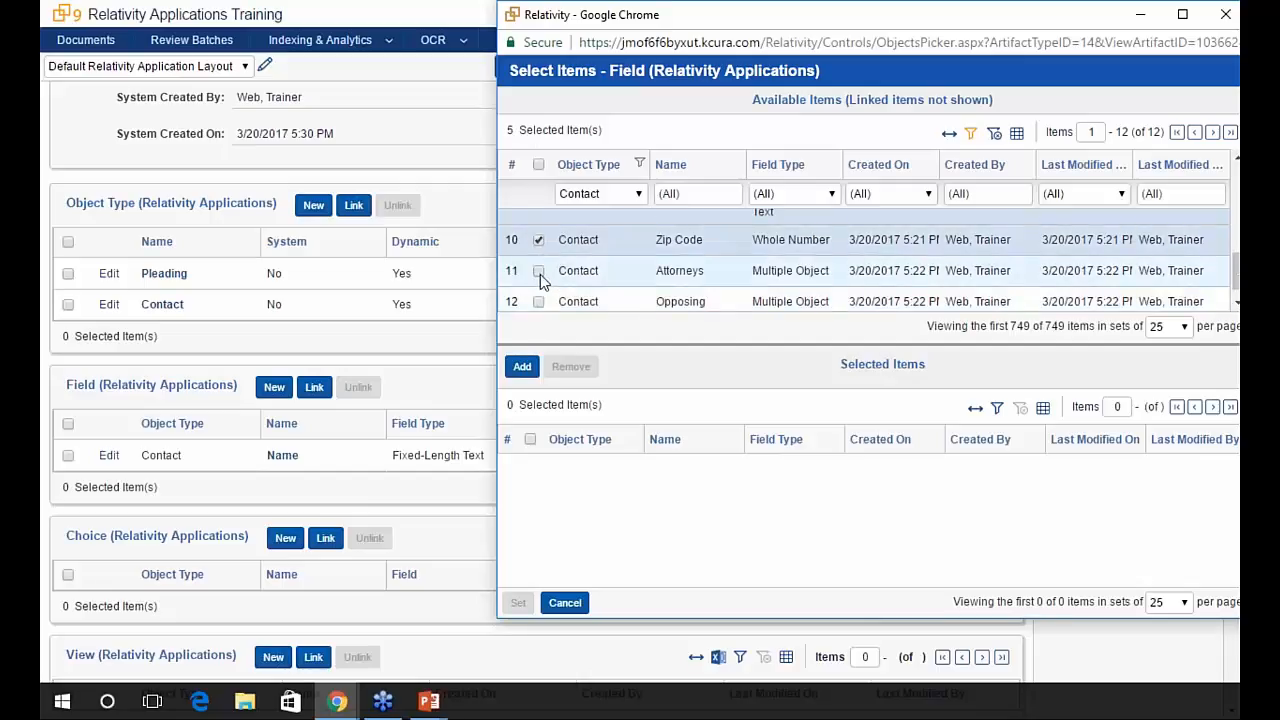
click(538, 270)
click(538, 301)
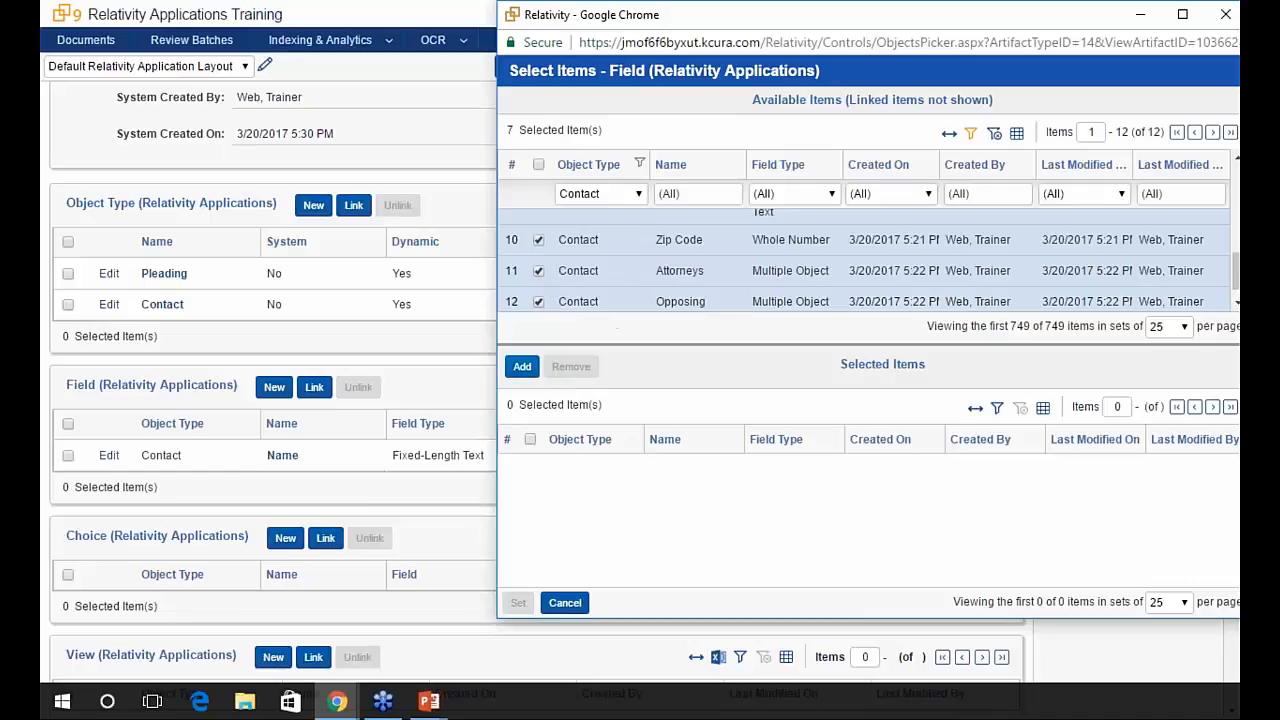
click(523, 367)
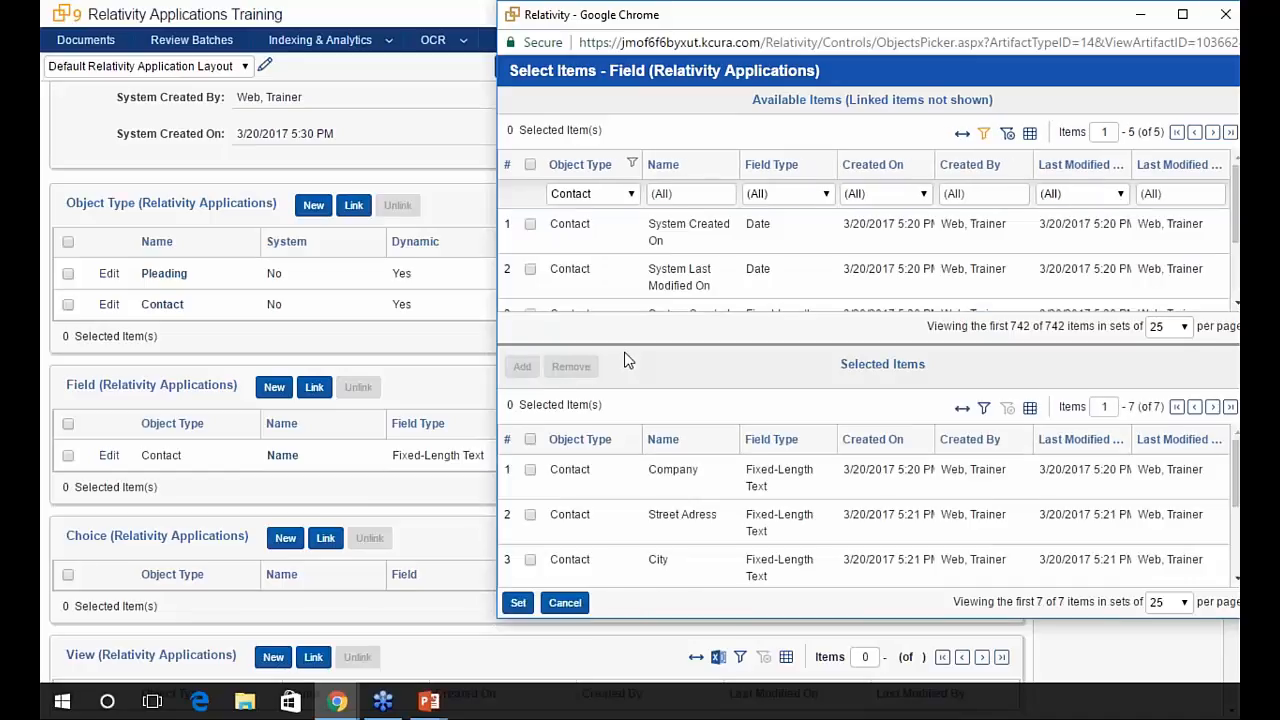
- Filter the available fields by the Pleading object type and mark Pleading Title, Date of Pleading, Pleading Type and Docket Number
click(632, 194)
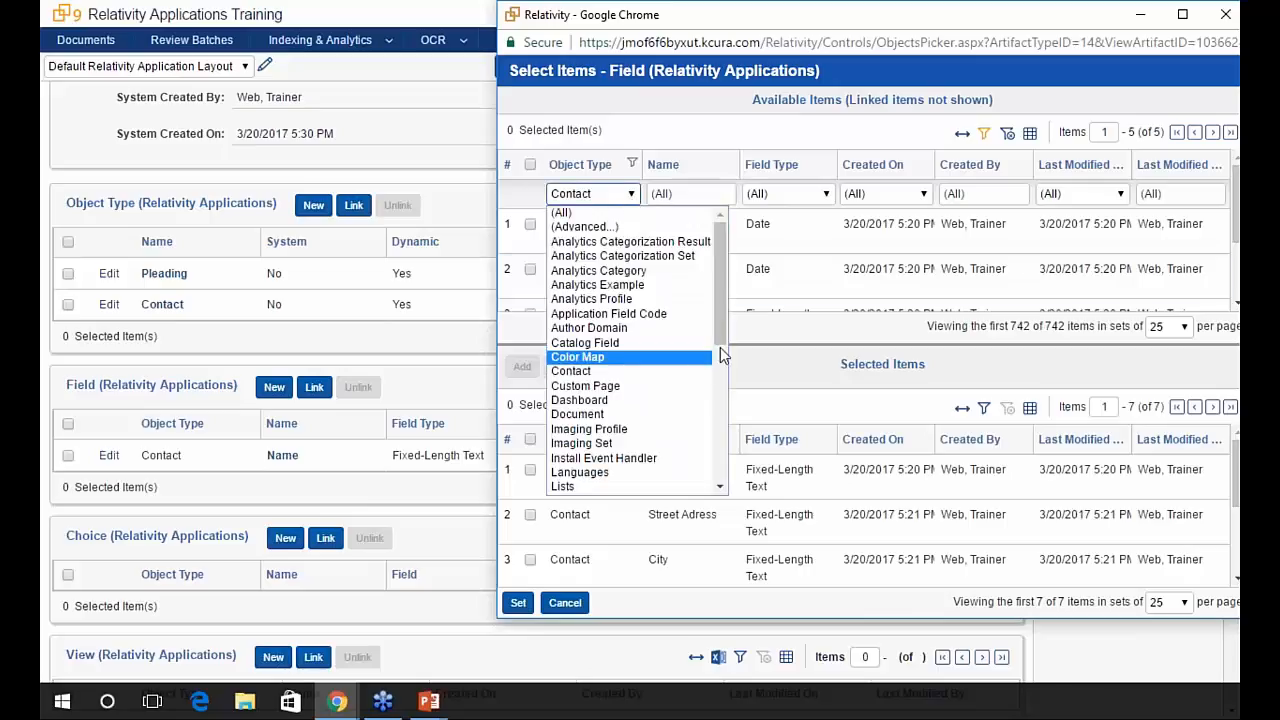
scroll(729, 370, down, 3)
drag(729, 370, 730, 423)
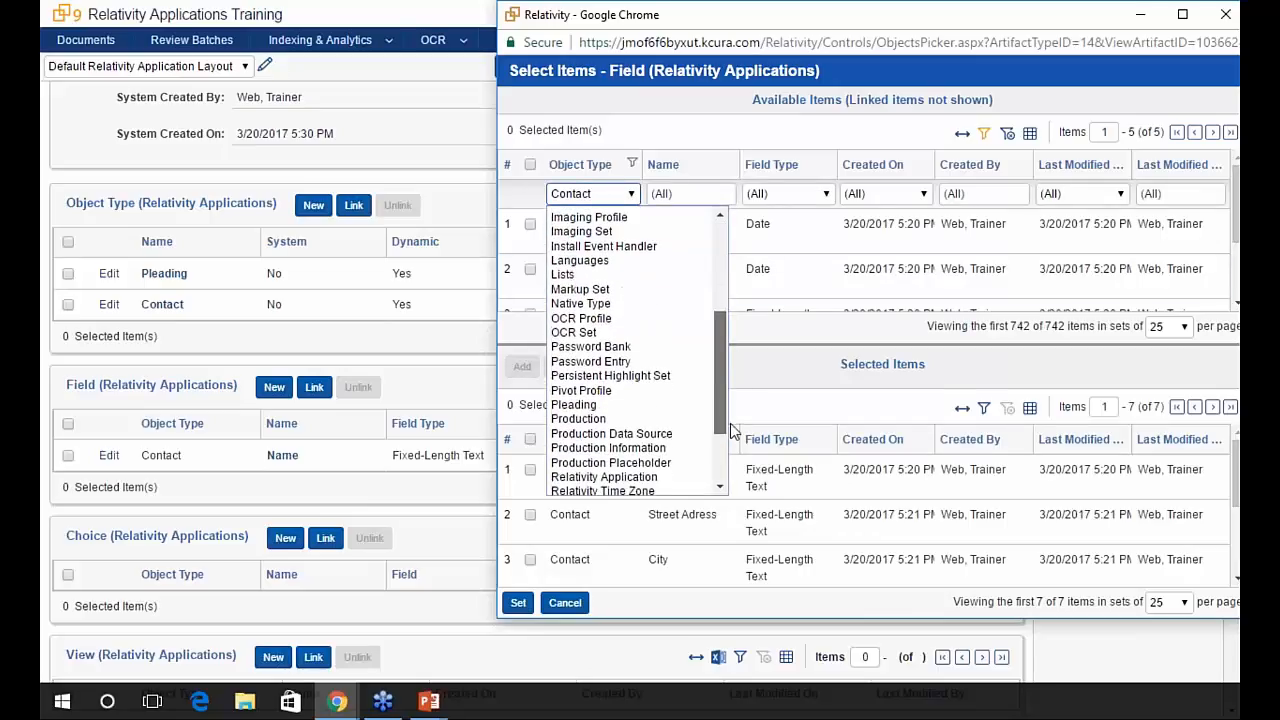
click(651, 405)
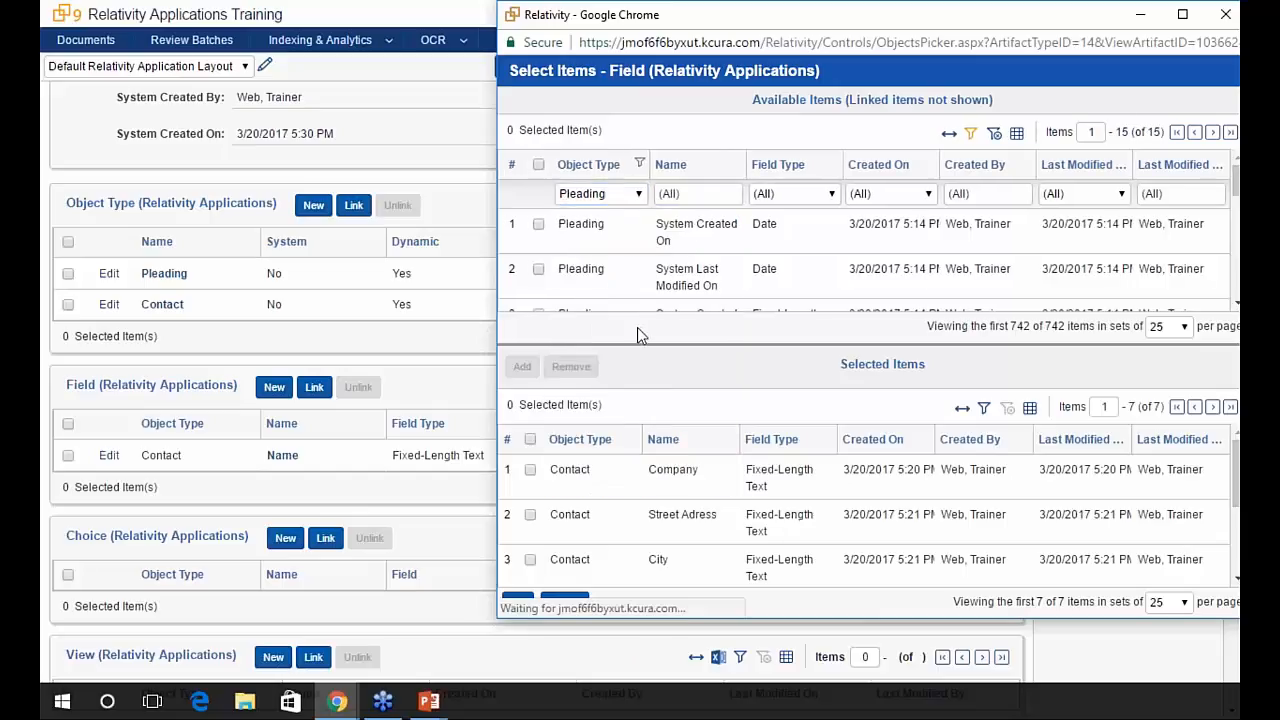
scroll(590, 264, down, 4)
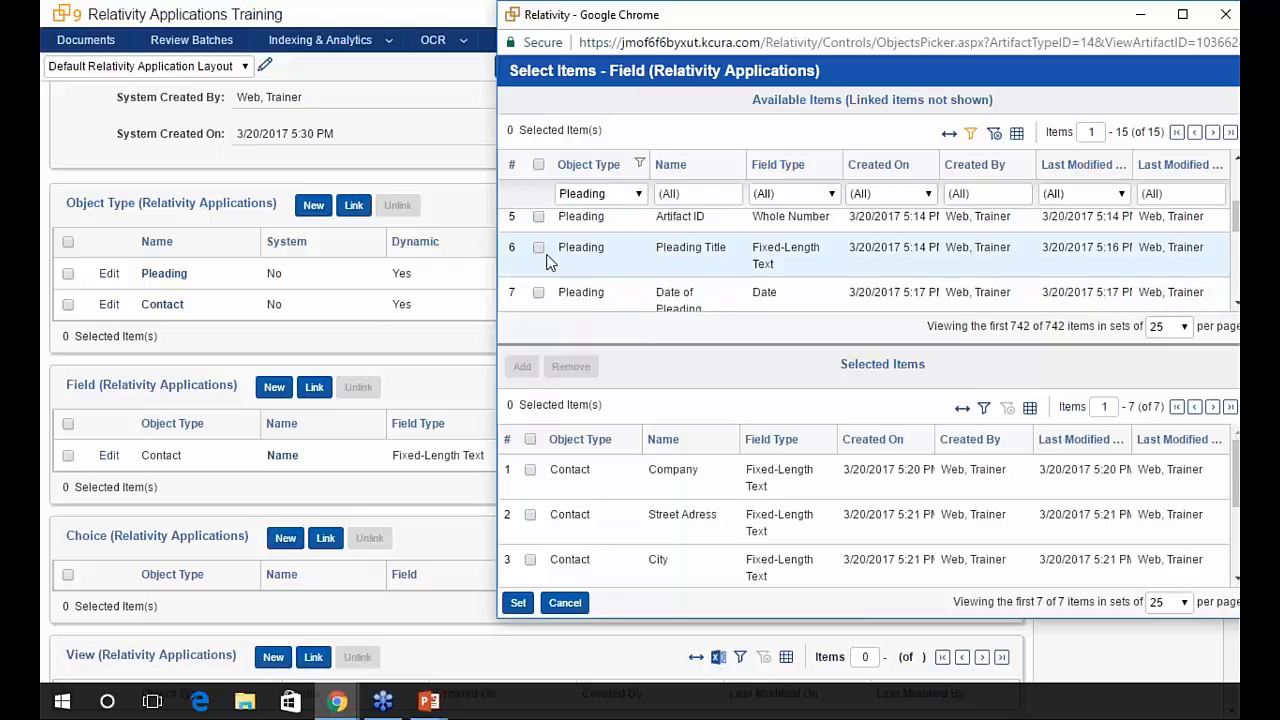
click(538, 248)
click(538, 292)
scroll(539, 293, down, 2)
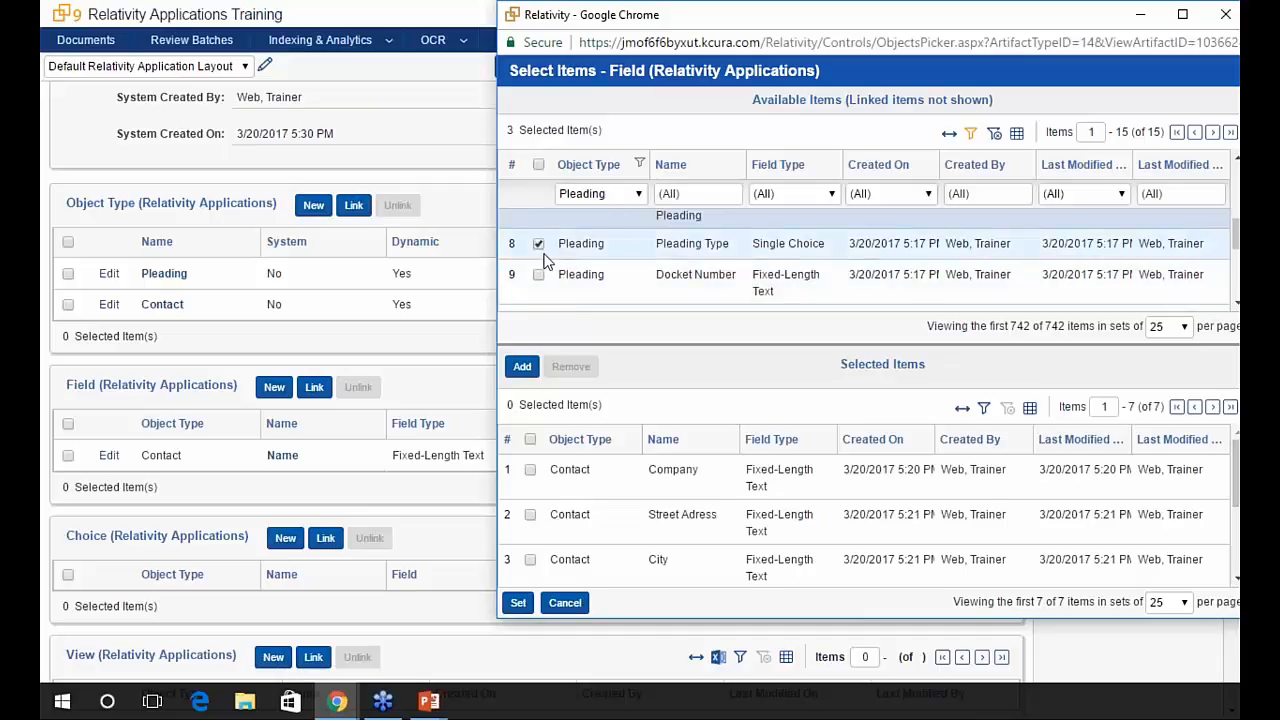
click(540, 245)
click(540, 276)
- Mark the Pleading Link fields with File Icon, File Size and Text, plus Attorneys and Opposing Counsel, then add all marked fields and link the selection
scroll(547, 284, down, 2)
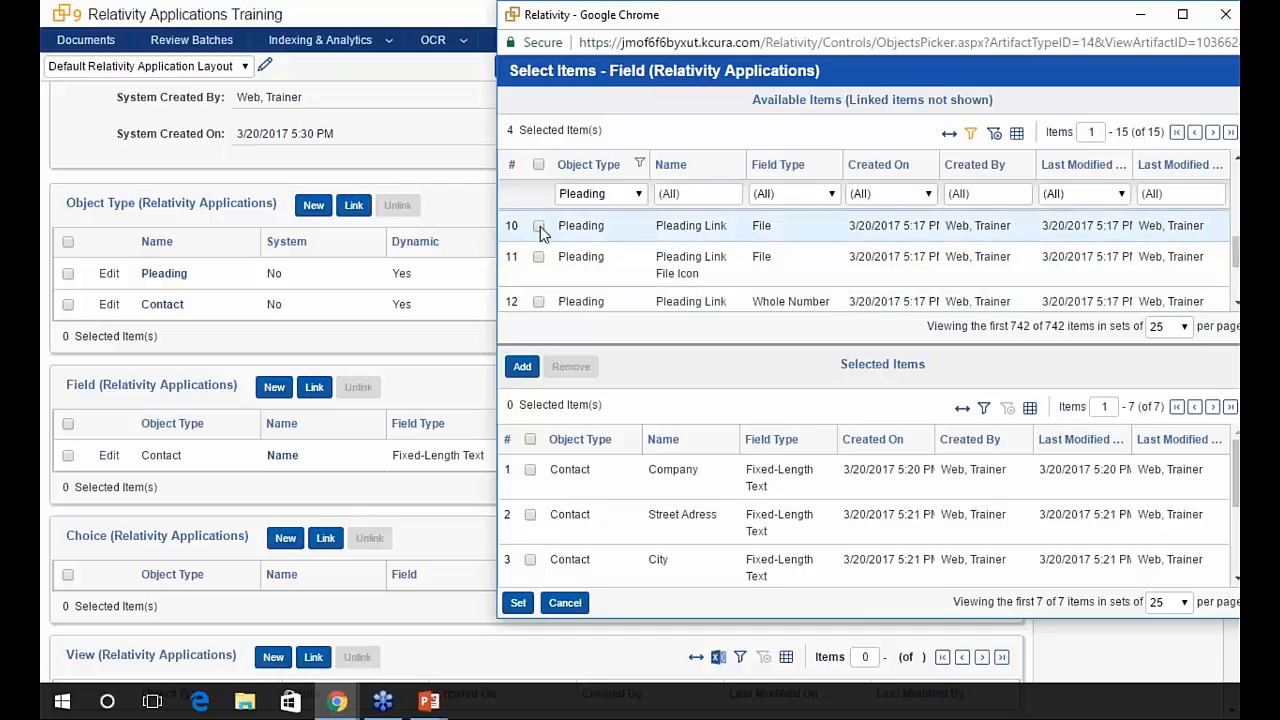
click(540, 257)
click(540, 301)
scroll(558, 301, down, 1)
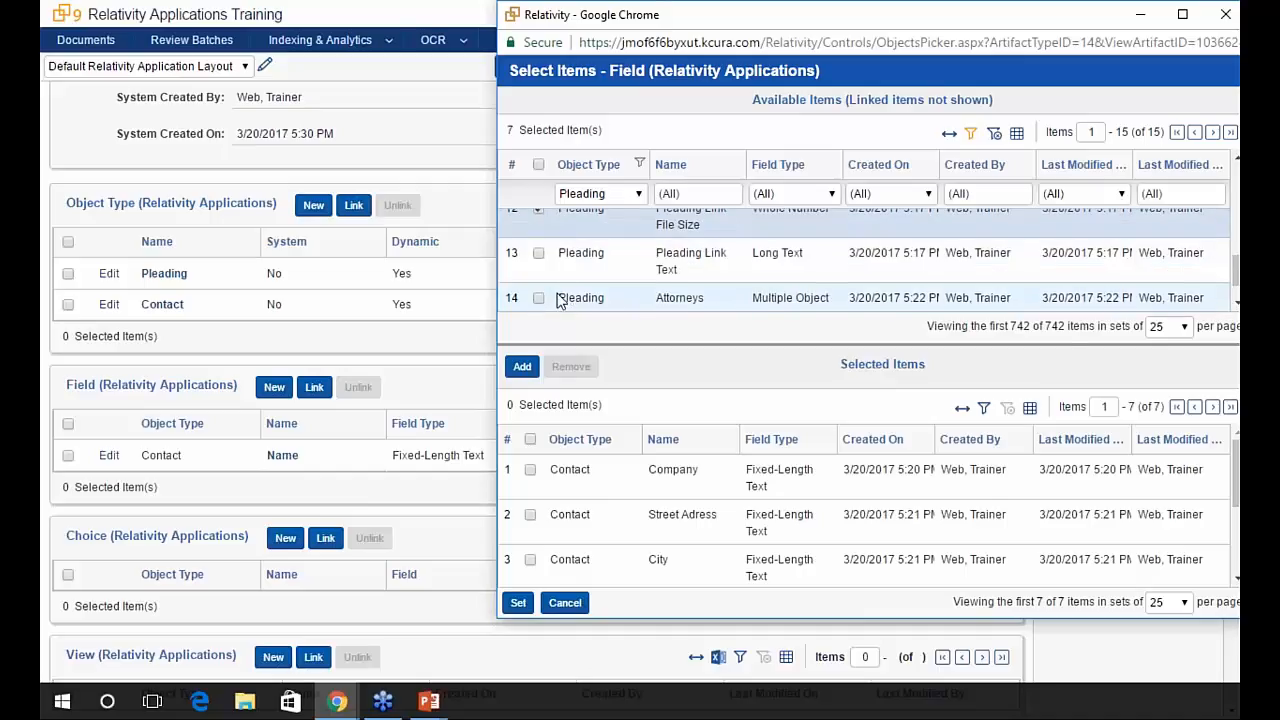
click(539, 254)
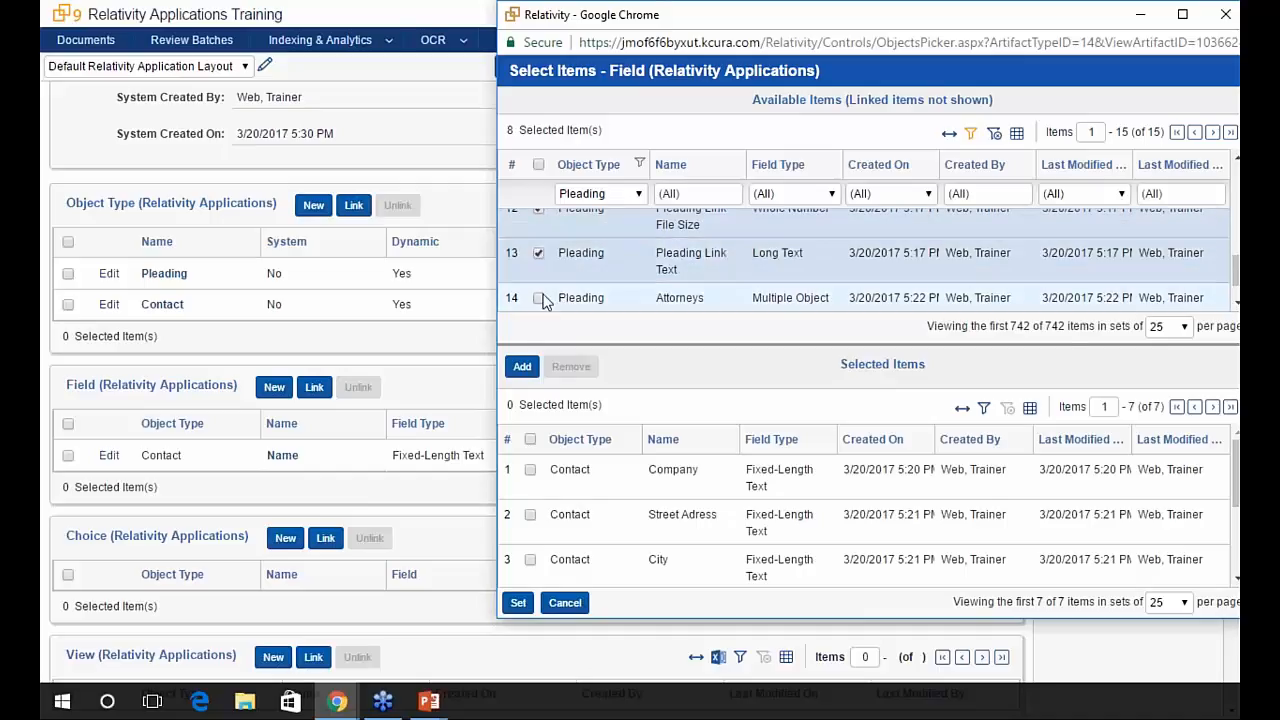
scroll(536, 295, down, 1)
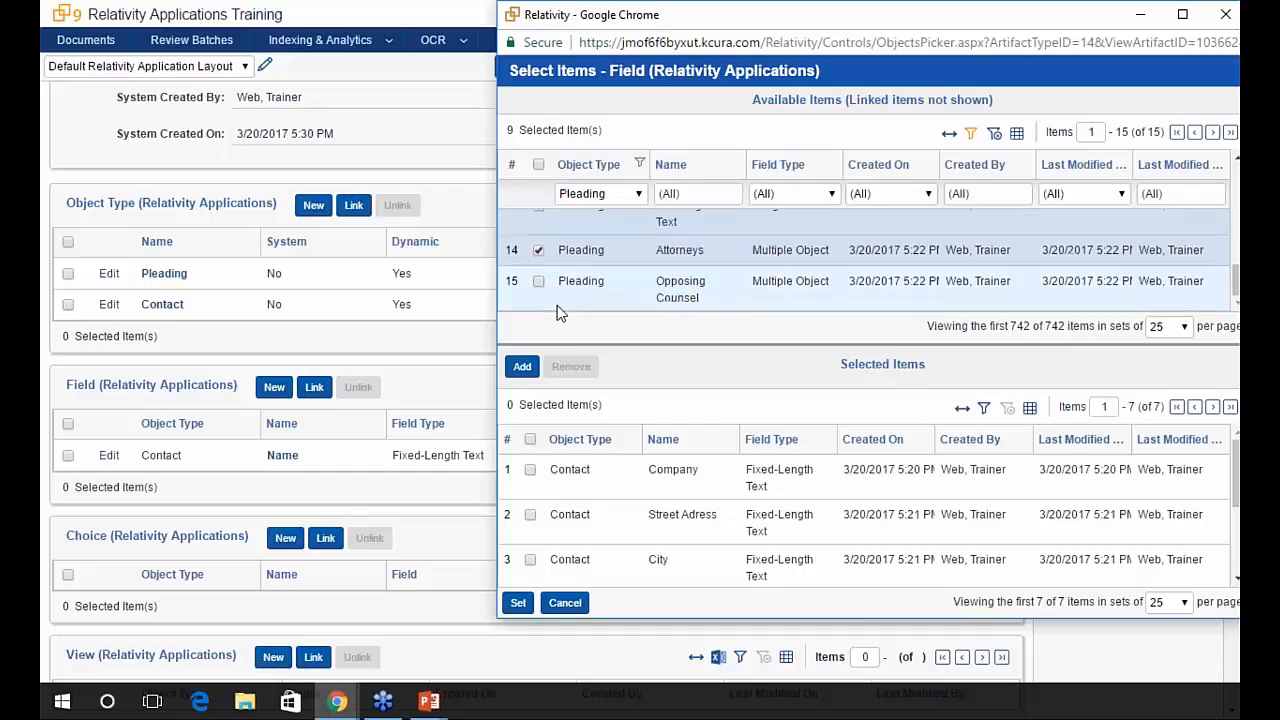
click(540, 284)
click(522, 366)
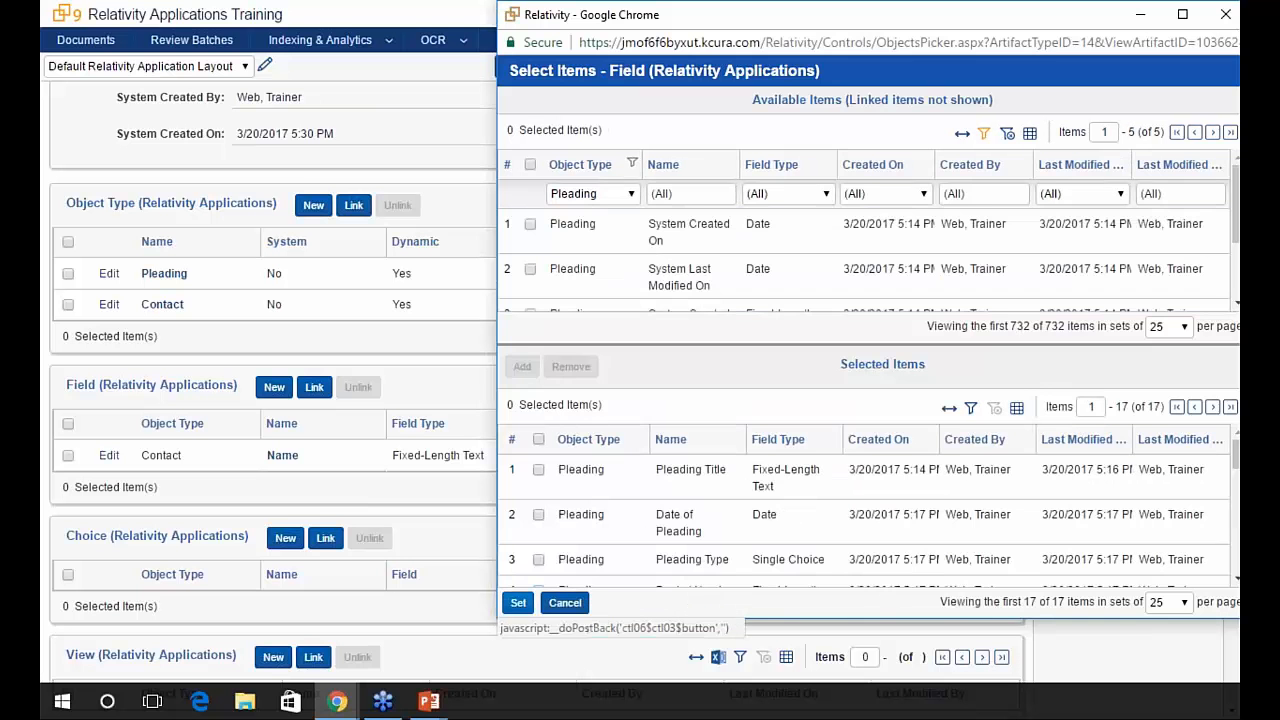
click(518, 602)
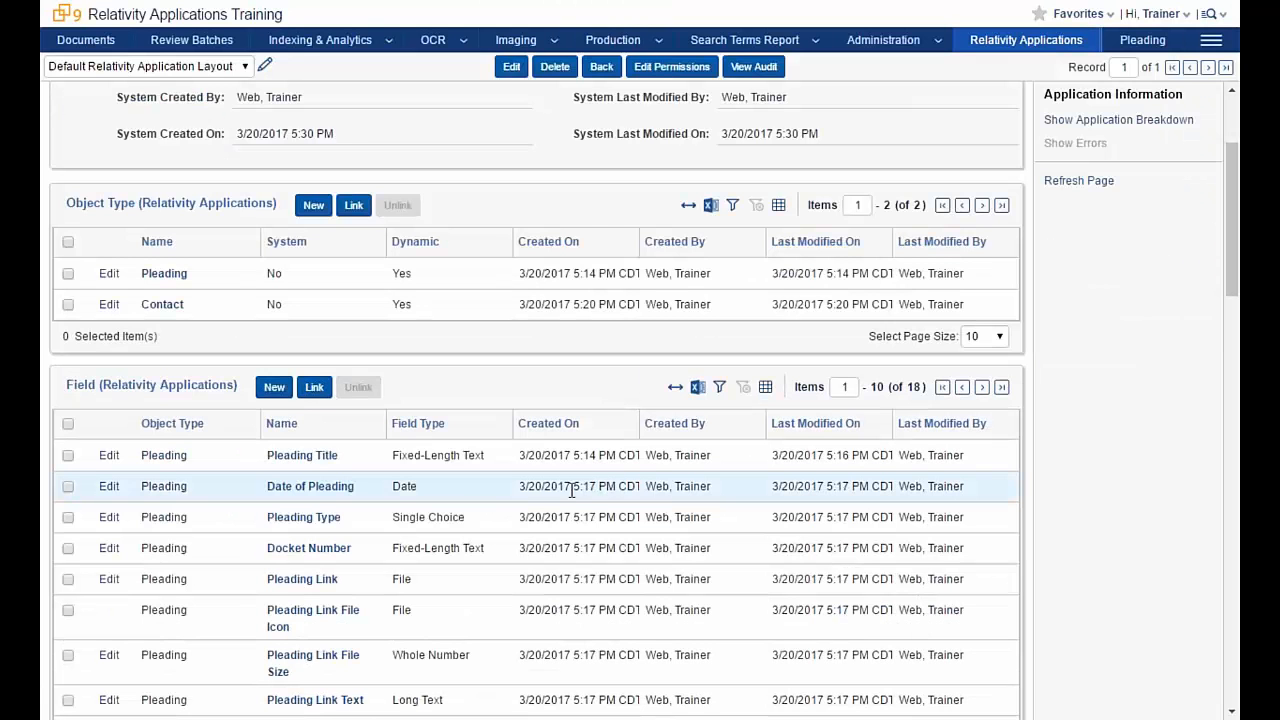
- Start linking views to the application, filter the available views by the Contact object type and add All Contacts to the selection
scroll(443, 506, down, 3)
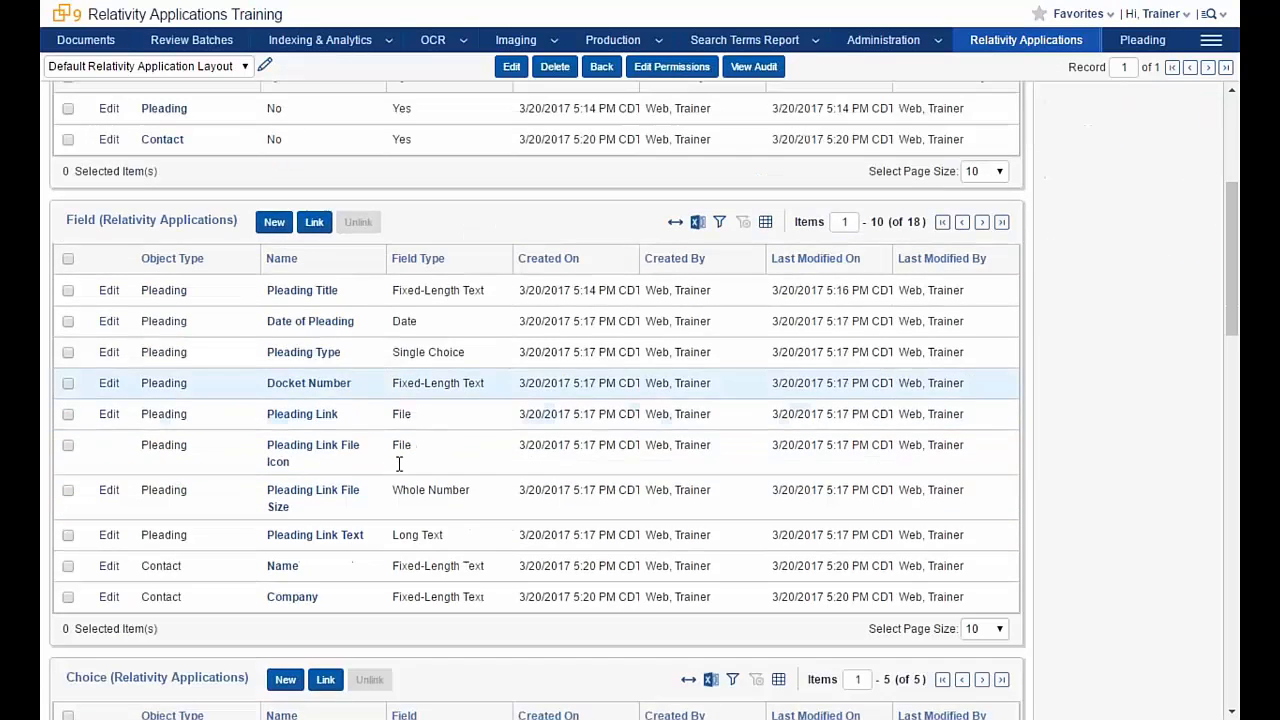
scroll(276, 441, down, 2)
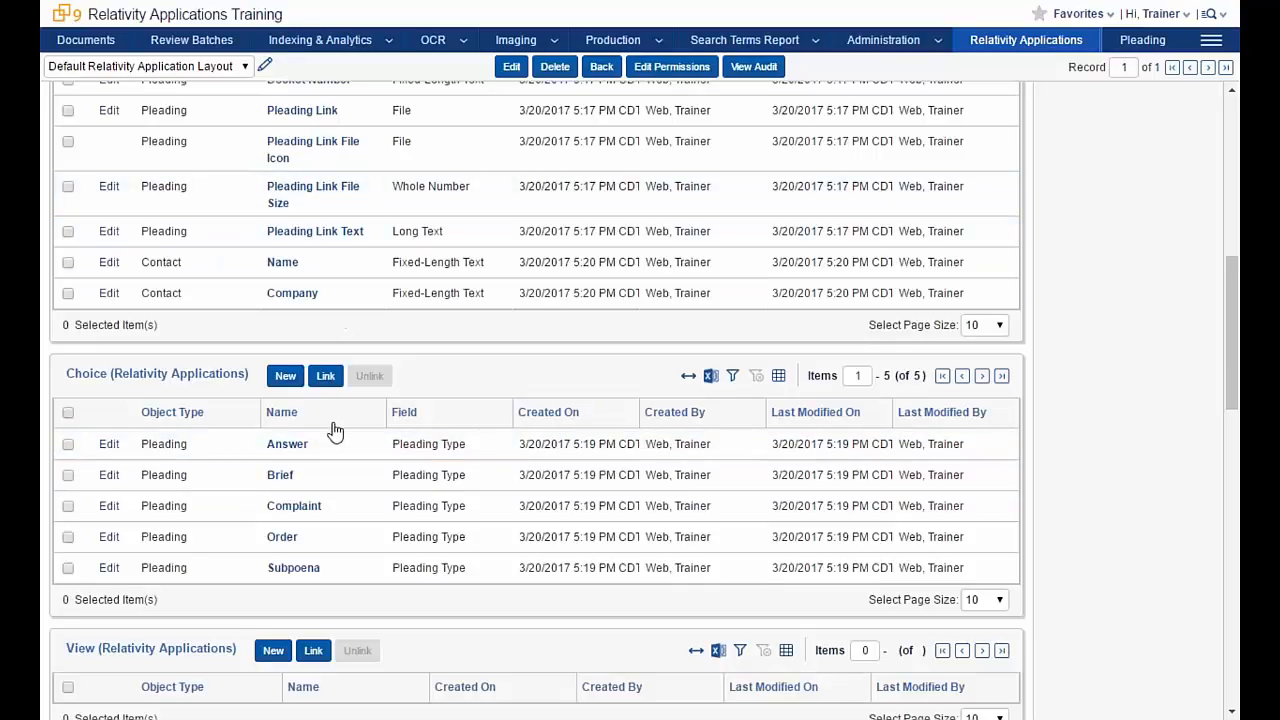
scroll(336, 450, down, 3)
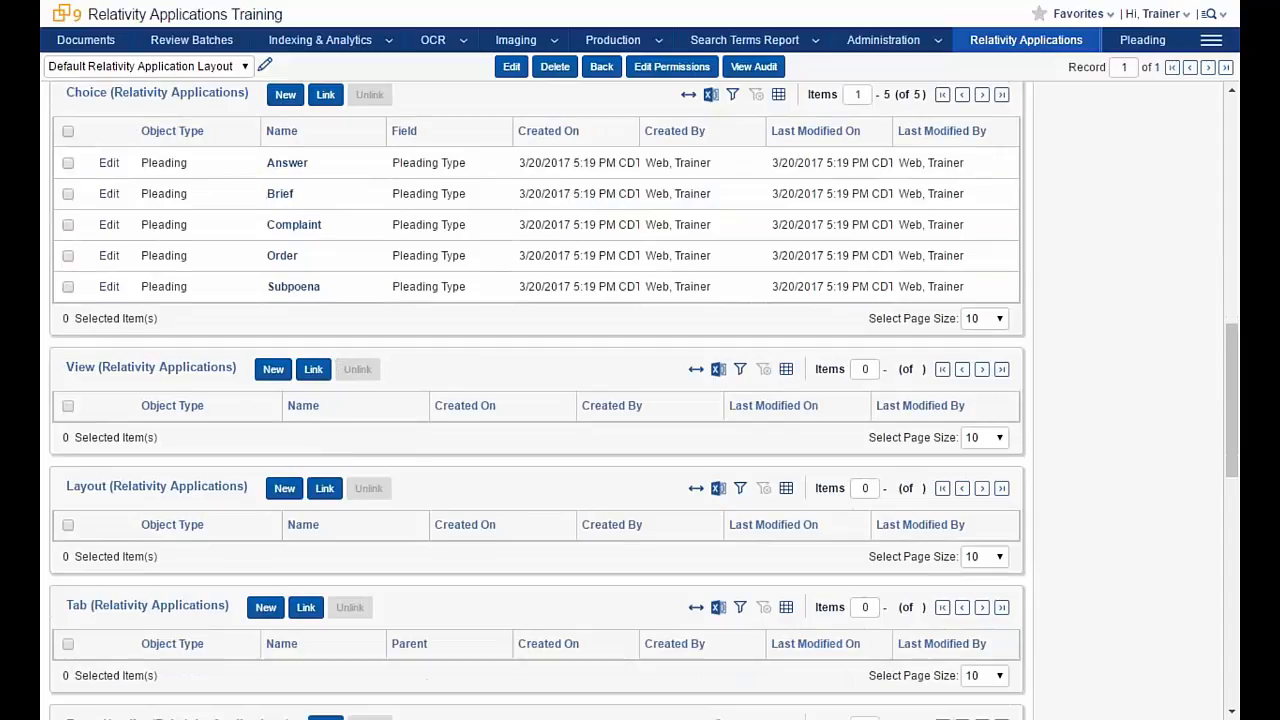
click(318, 373)
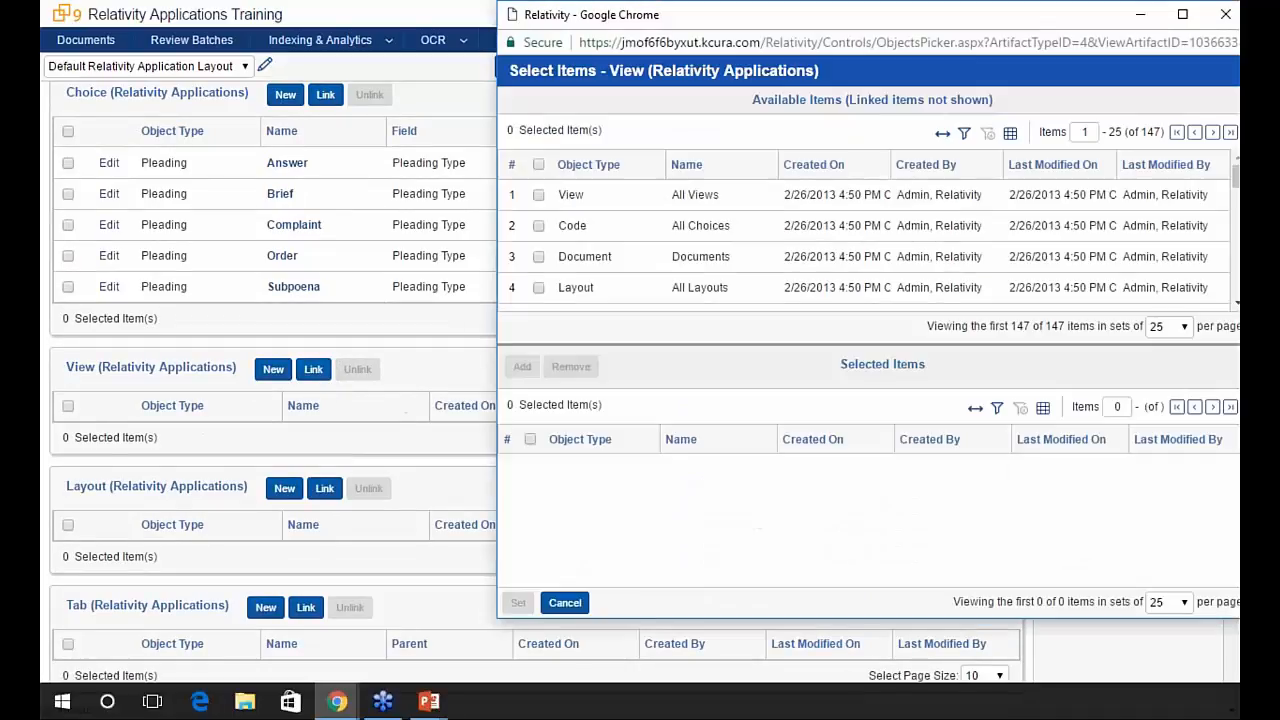
click(964, 133)
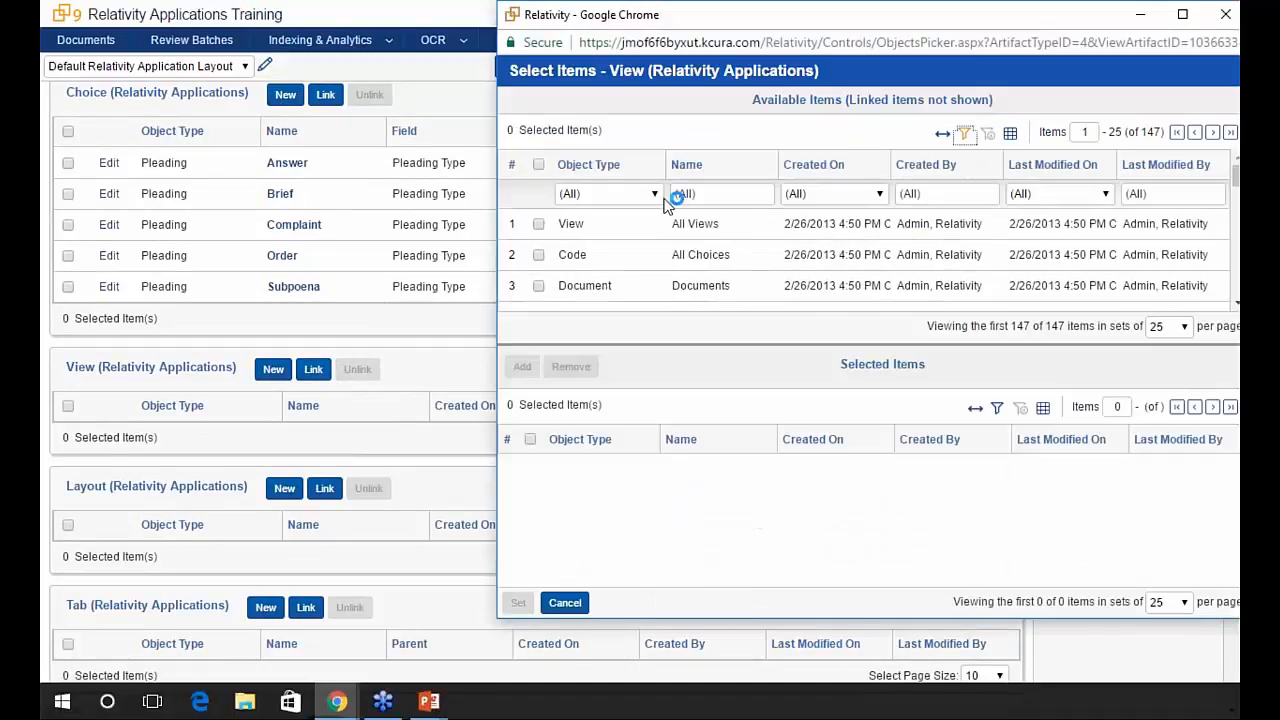
click(640, 193)
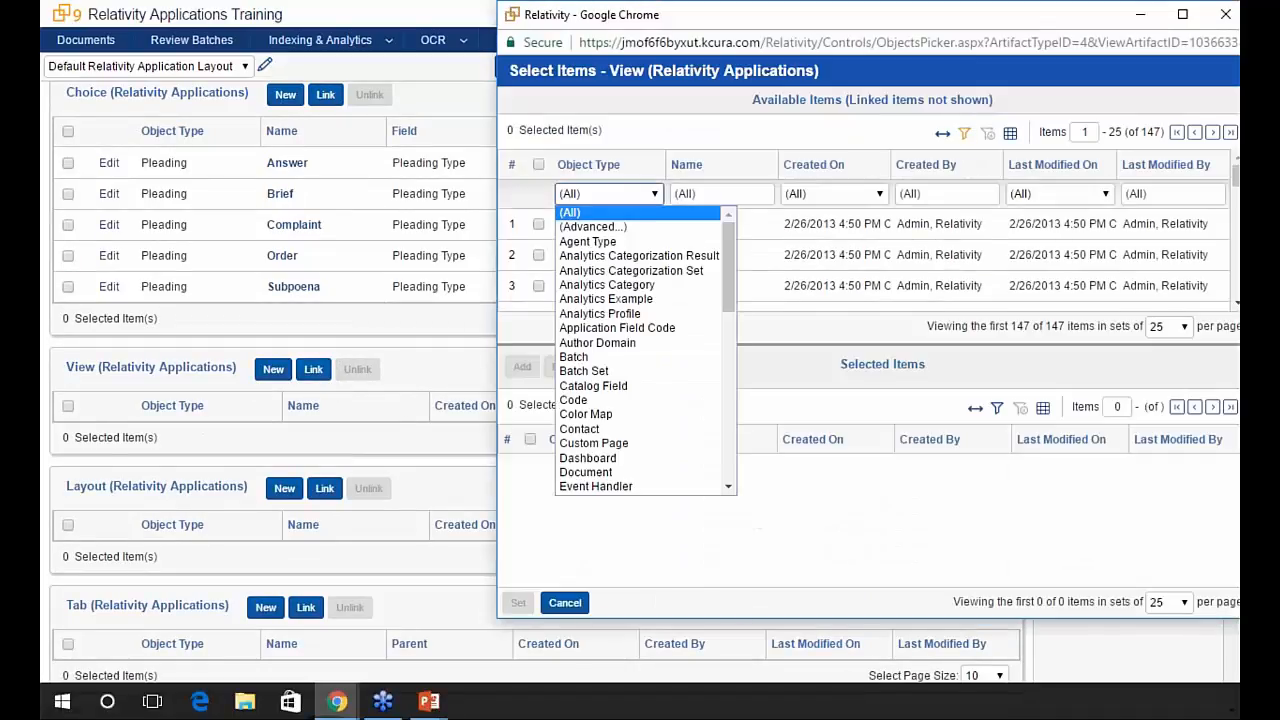
click(600, 430)
click(530, 224)
click(522, 366)
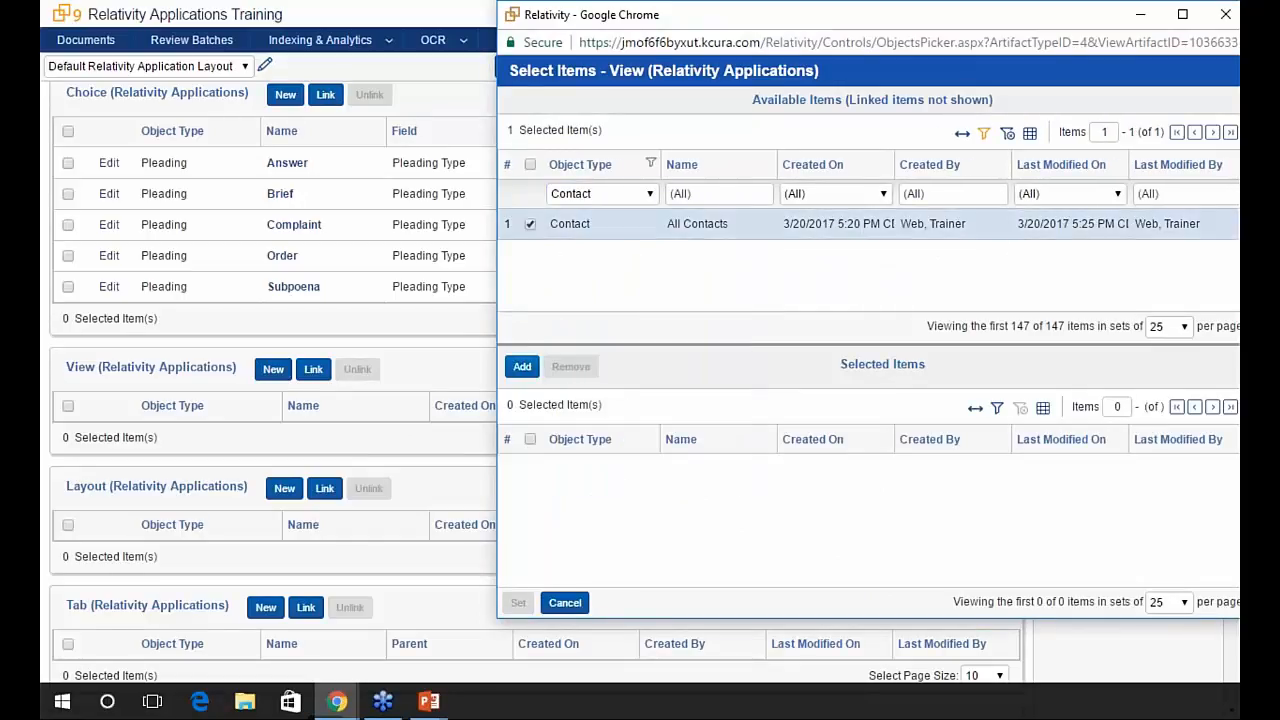
- Filter the available views by Pleading, add All Pleadings to the selection and link the selected views to the application
click(647, 195)
drag(719, 292, 716, 377)
click(612, 400)
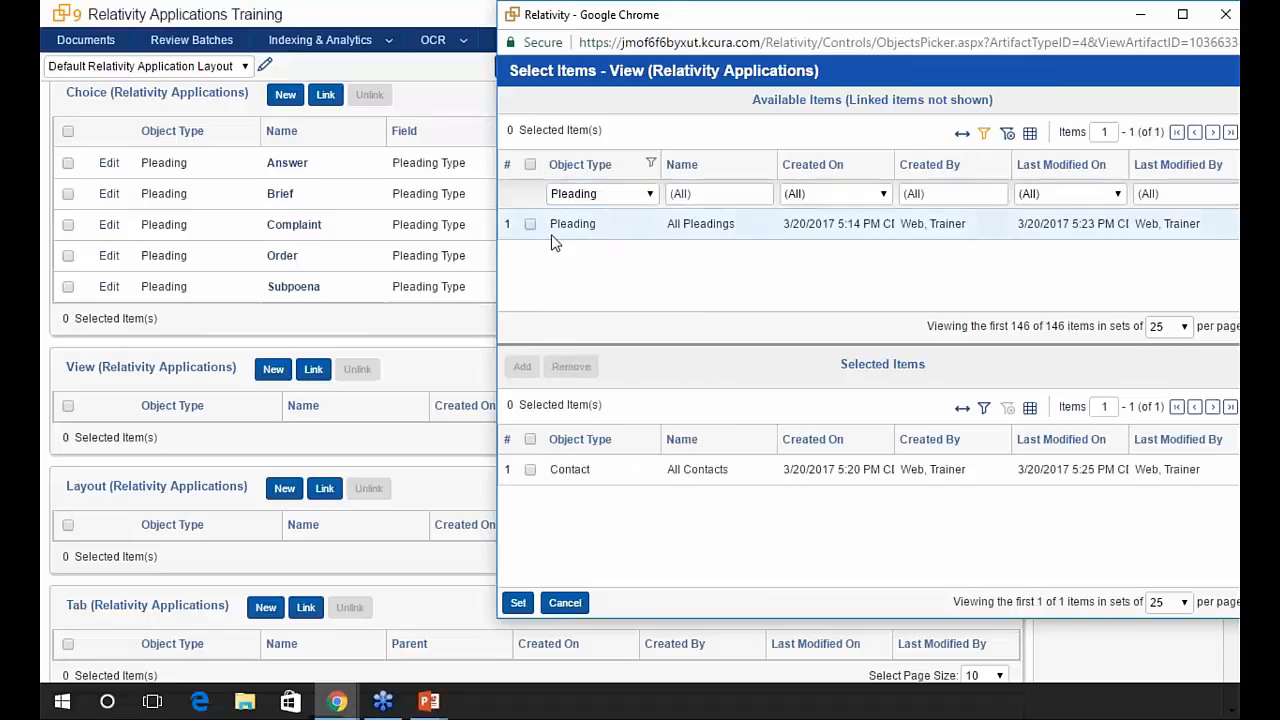
click(531, 224)
click(522, 366)
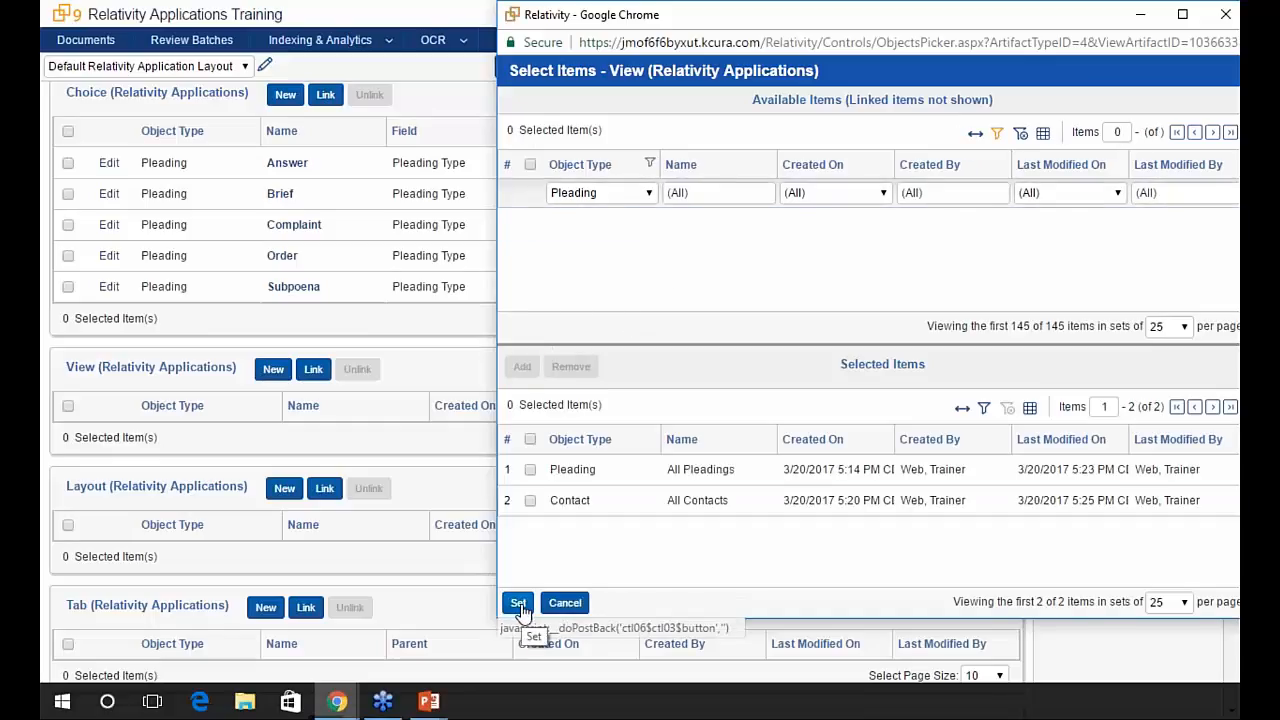
click(519, 604)
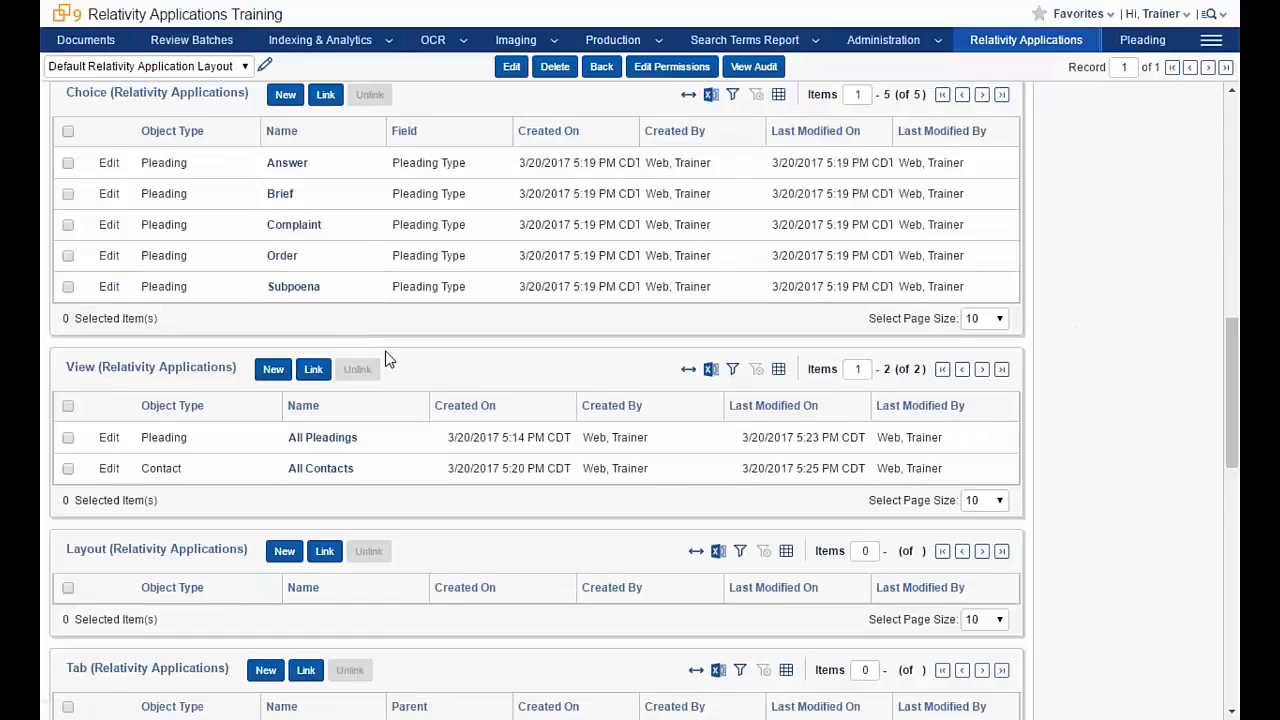
- Start linking layouts to the application, filter them by the Contact object type and add Contact Layout to the selection
scroll(388, 360, down, 2)
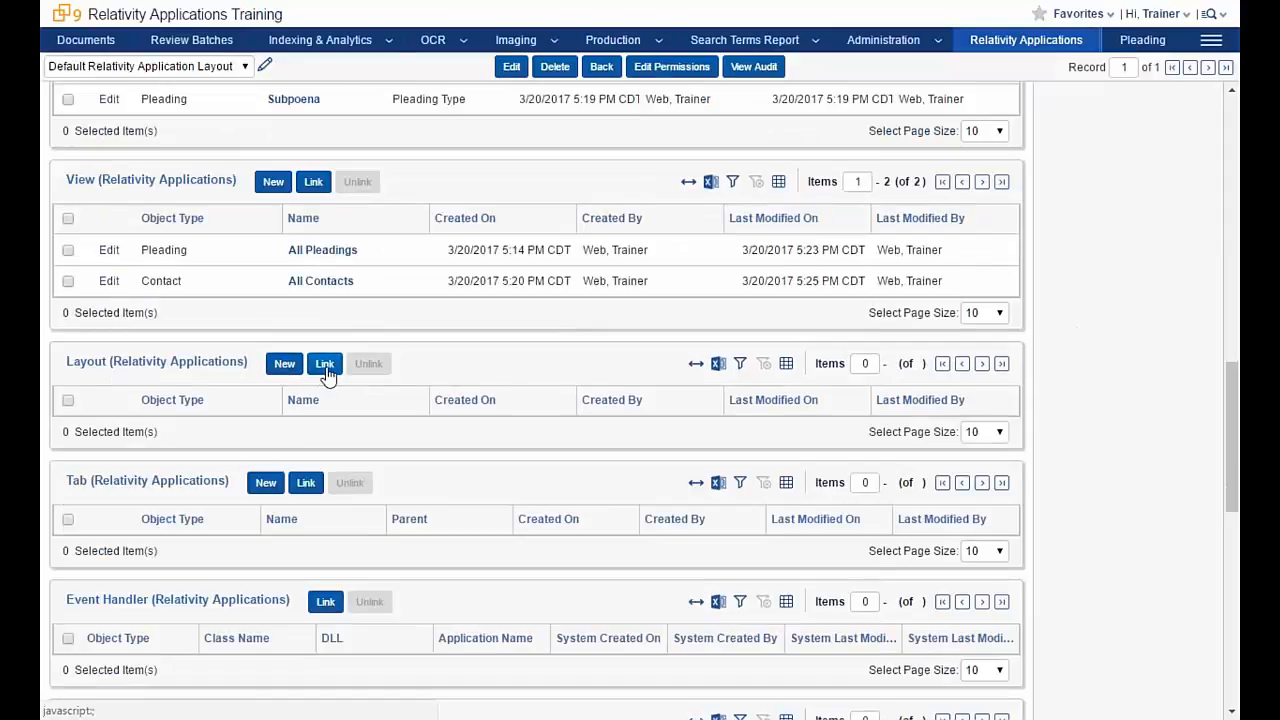
click(325, 365)
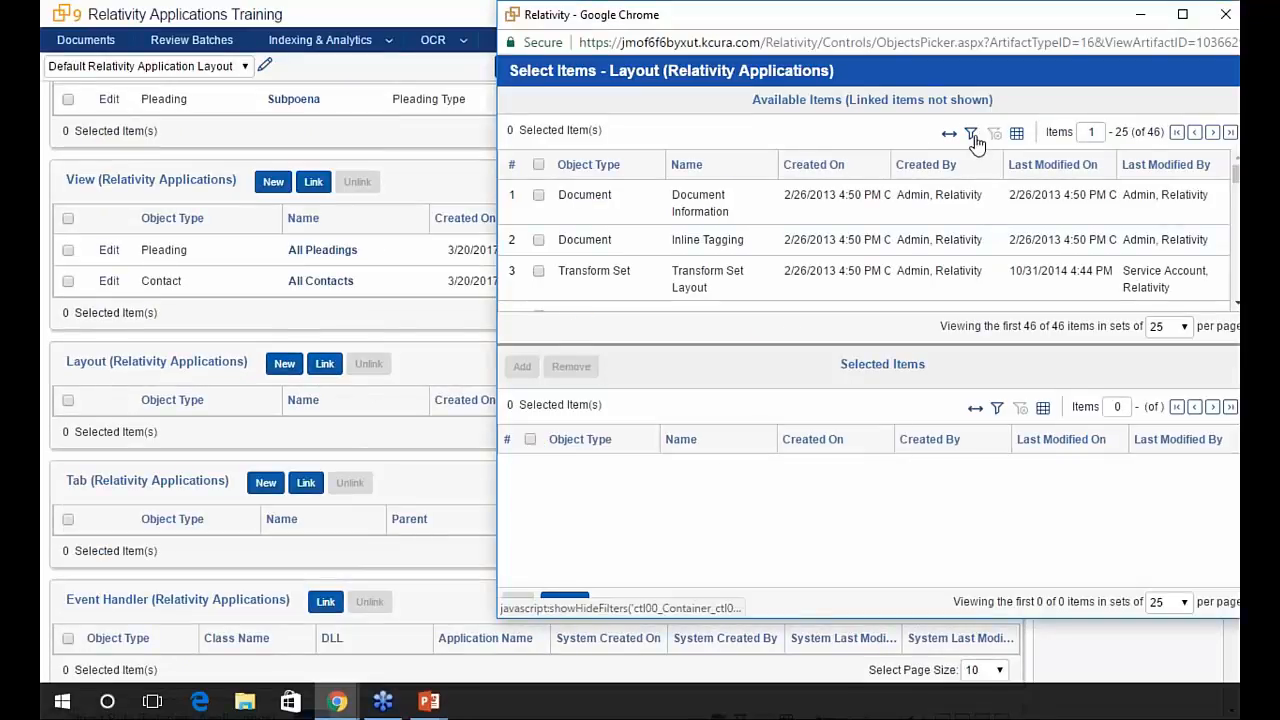
click(971, 134)
click(655, 194)
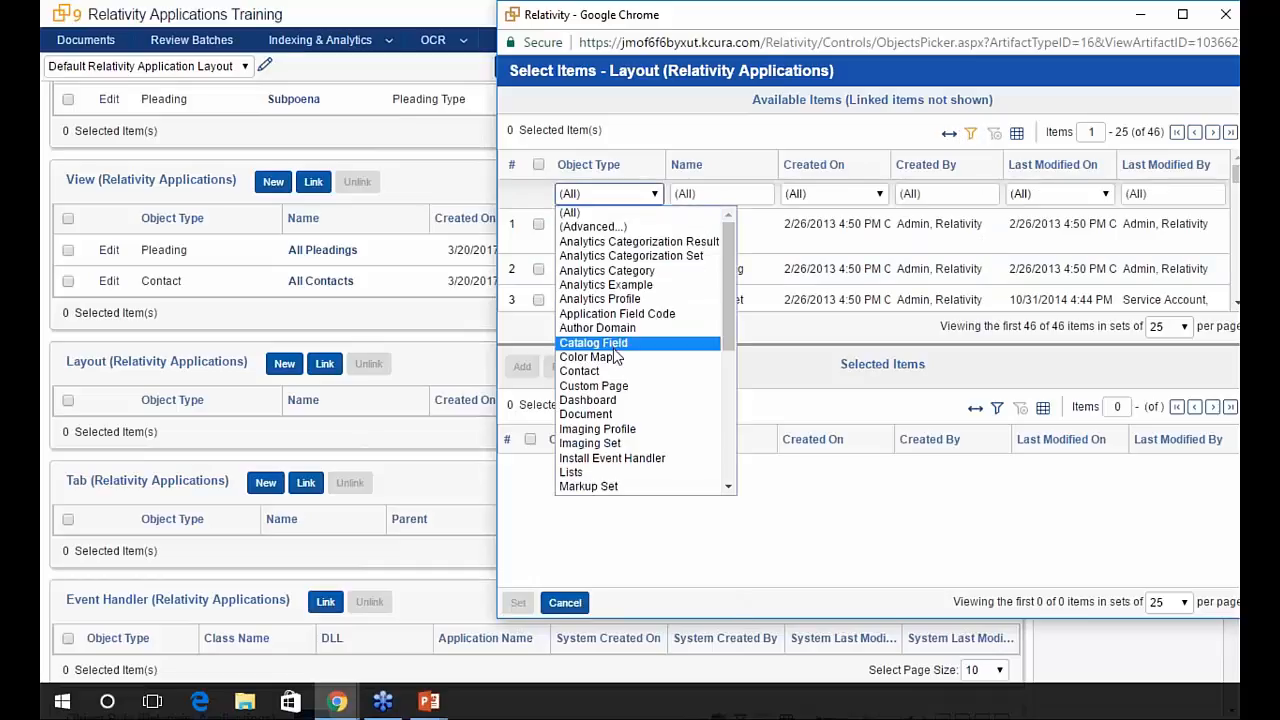
click(600, 371)
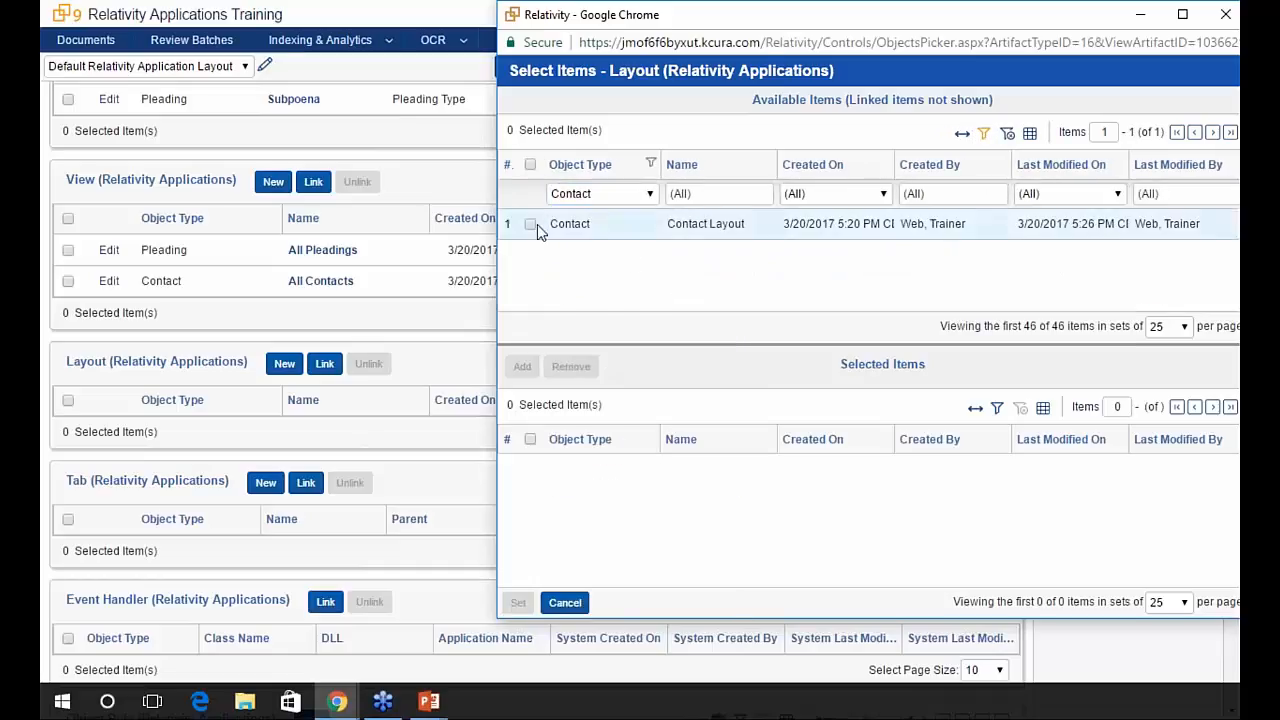
click(530, 226)
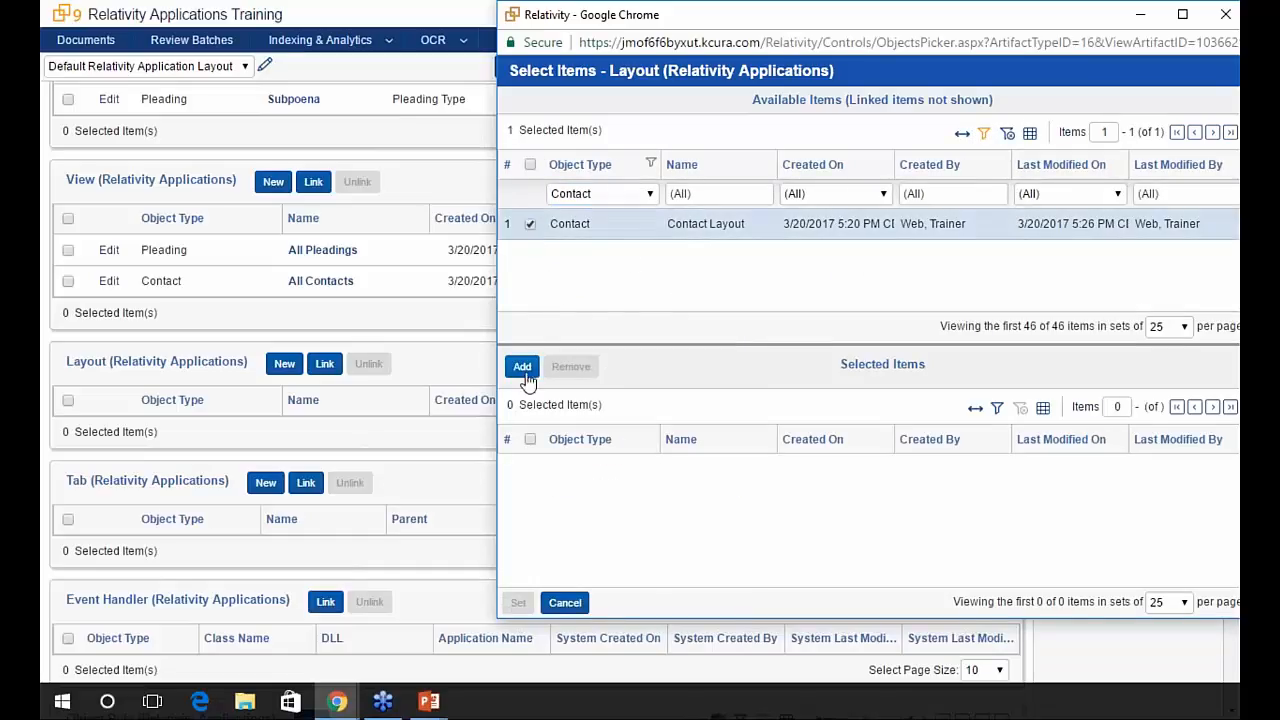
- Filter the available layouts by Pleading, add Pleading Layout to the selection and link the selected layouts to the application
click(652, 195)
scroll(650, 400, down, 4)
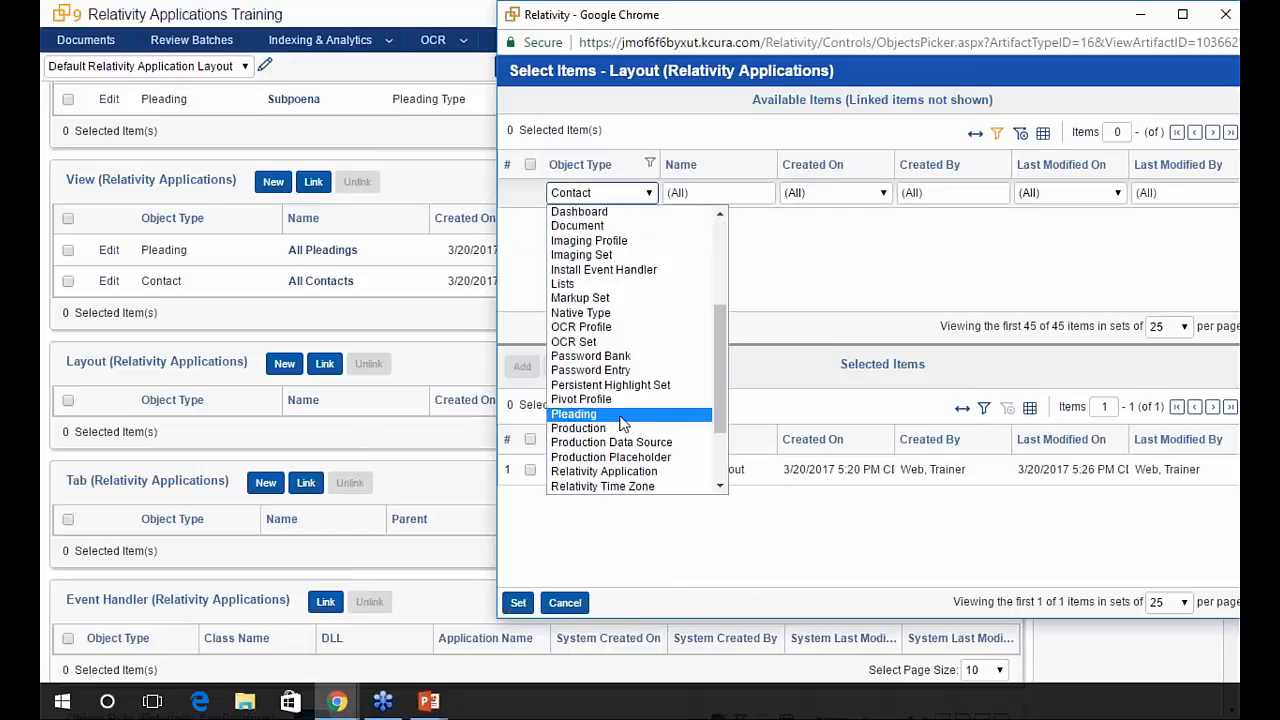
click(630, 422)
click(530, 224)
click(522, 366)
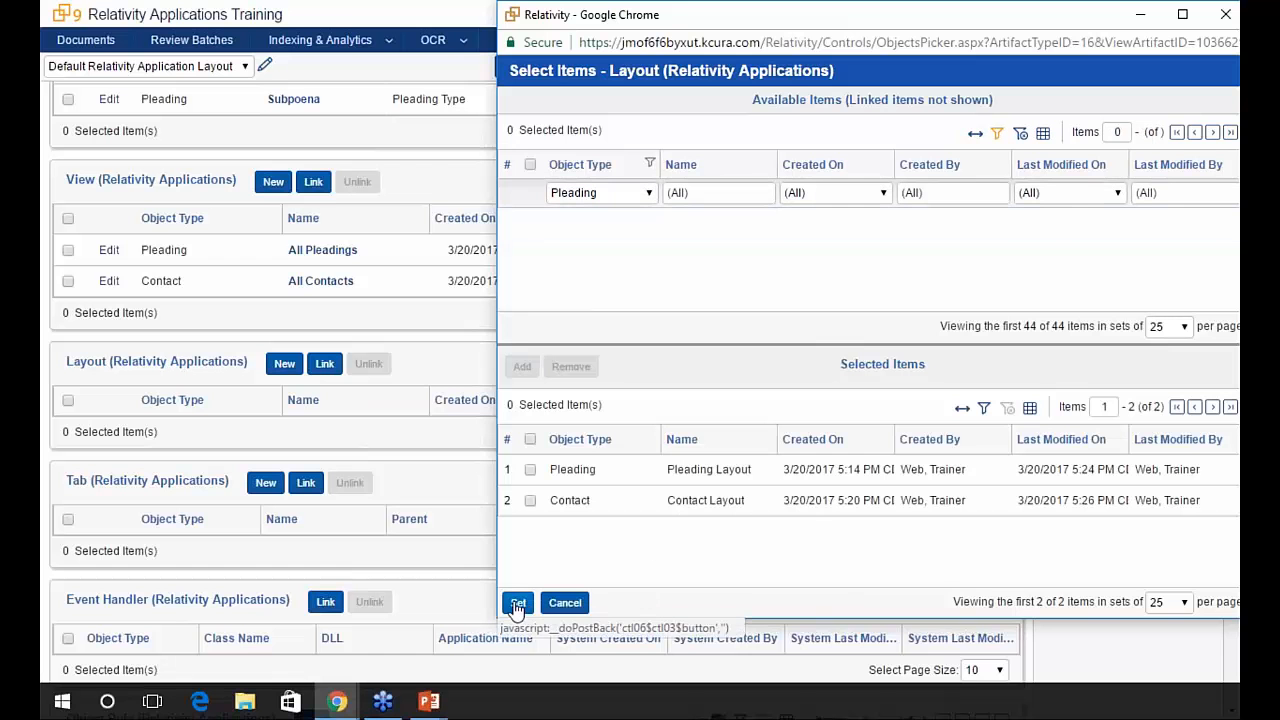
click(517, 603)
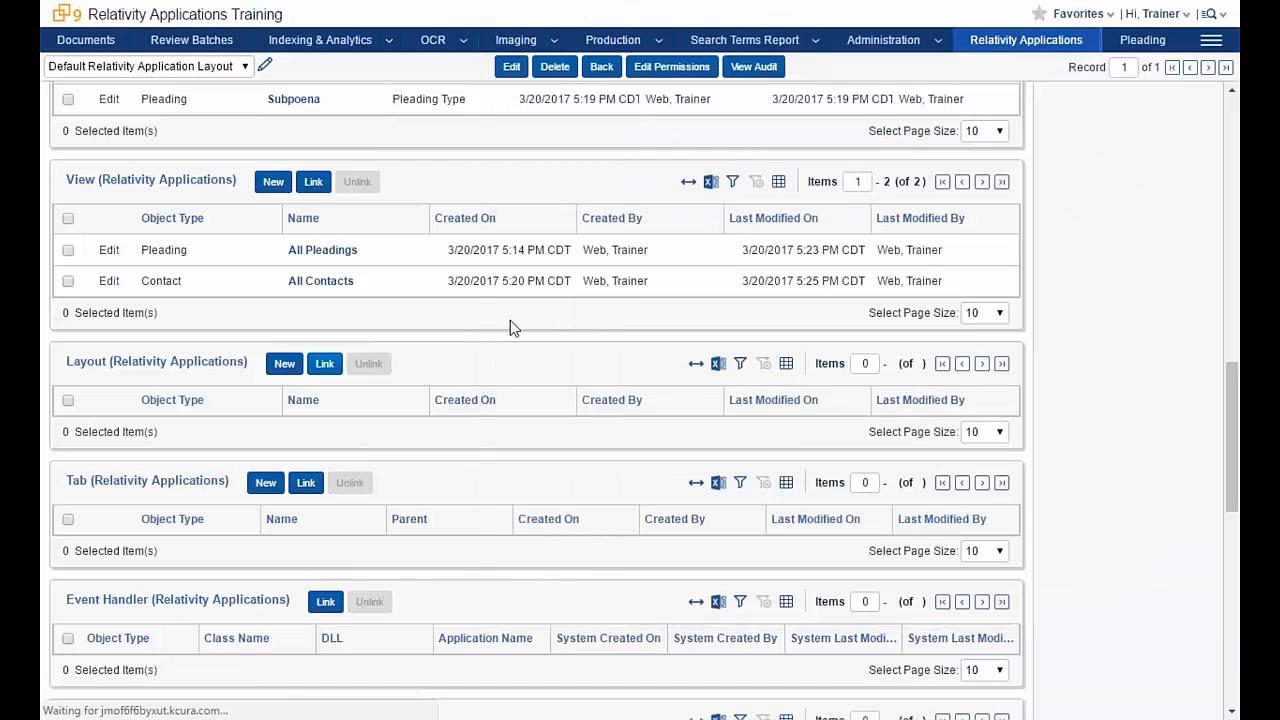
- Start linking tabs to the application, filter them by the Contact object type and add the Contact tab to the selection
scroll(445, 455, down, 2)
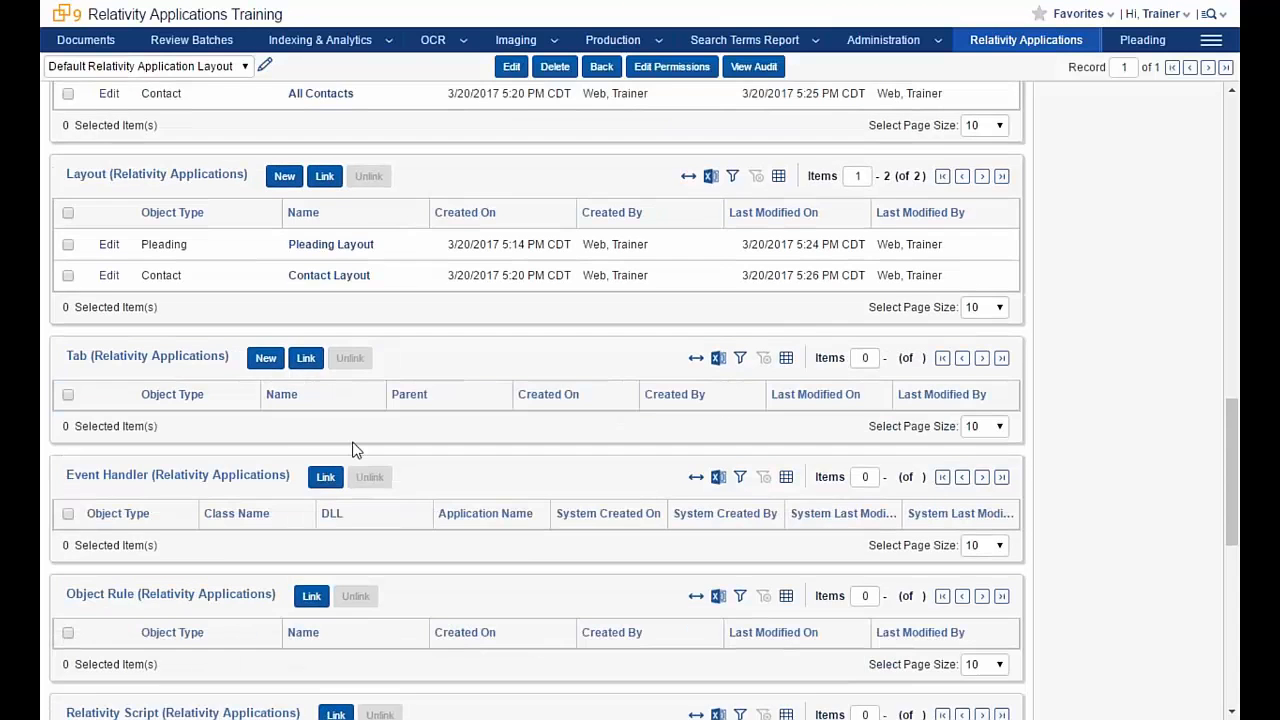
click(306, 357)
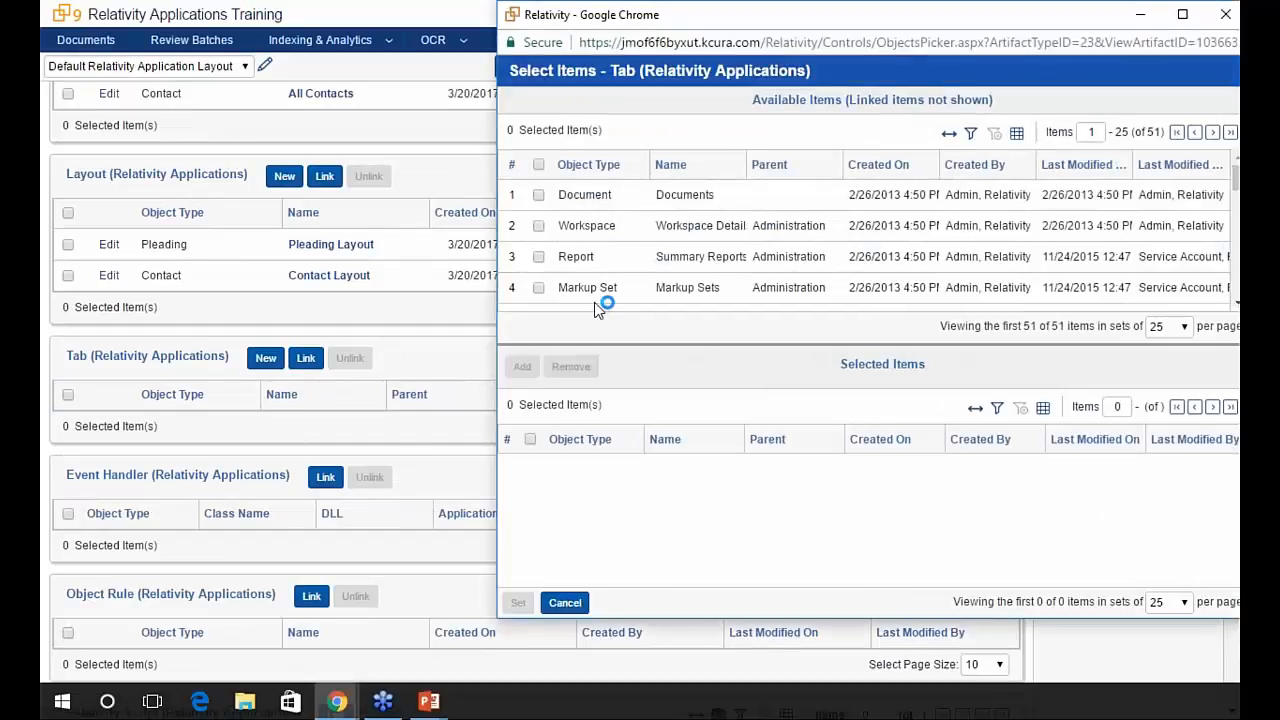
click(971, 141)
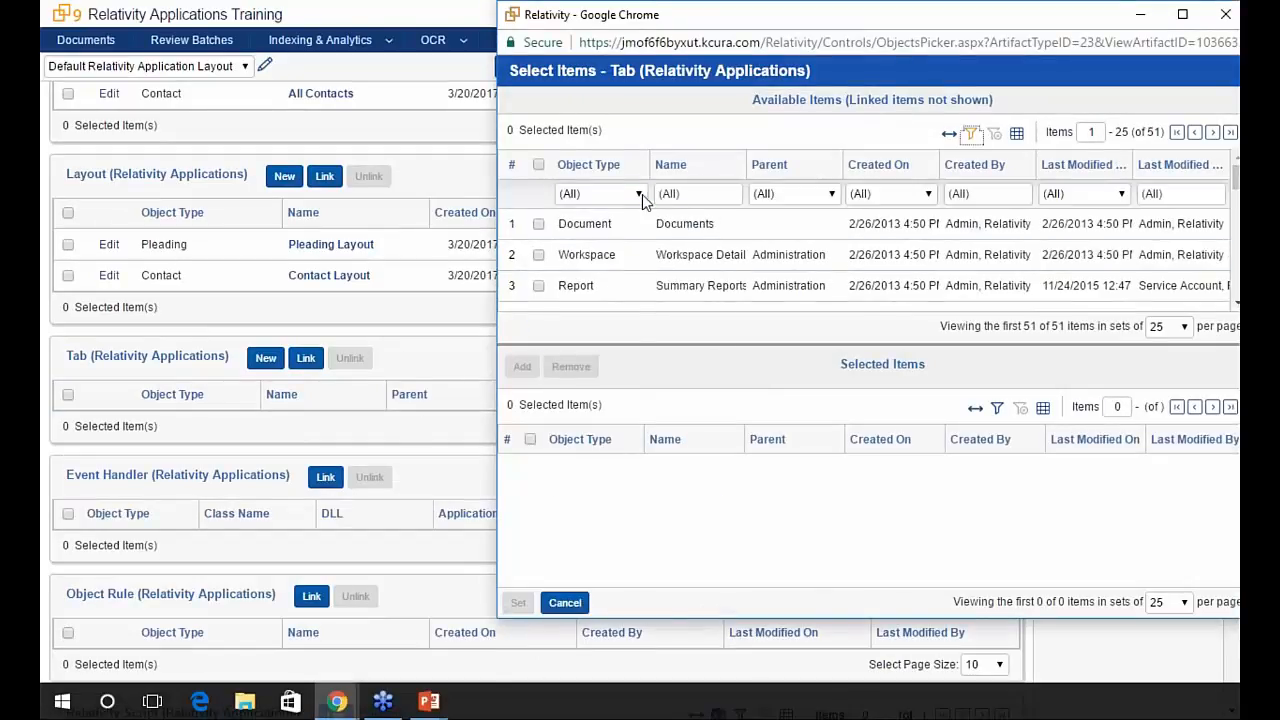
click(639, 194)
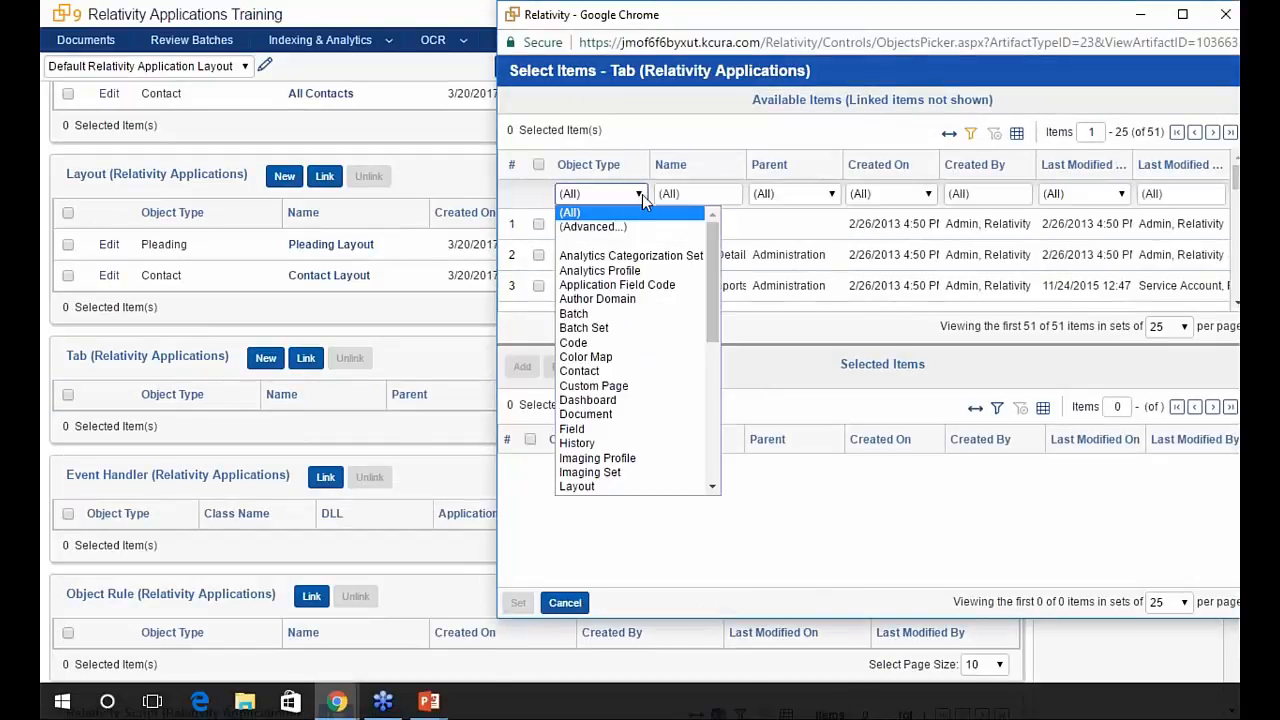
click(643, 371)
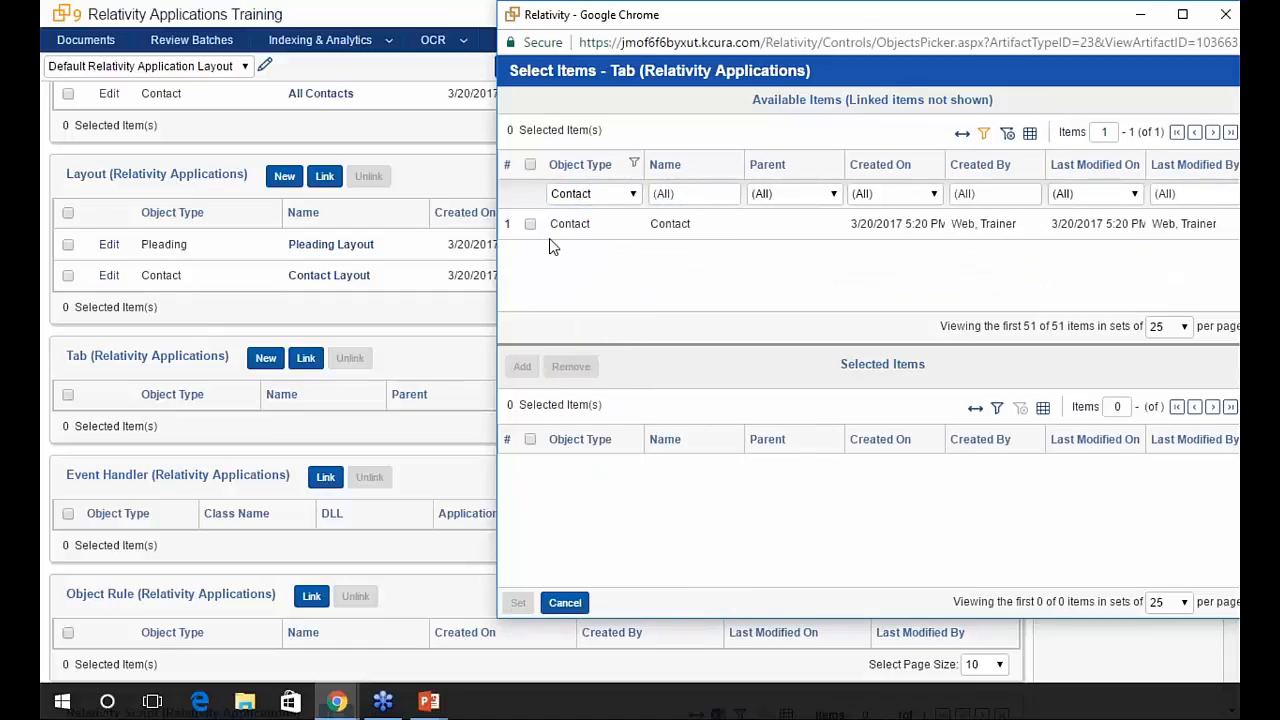
click(530, 224)
click(525, 366)
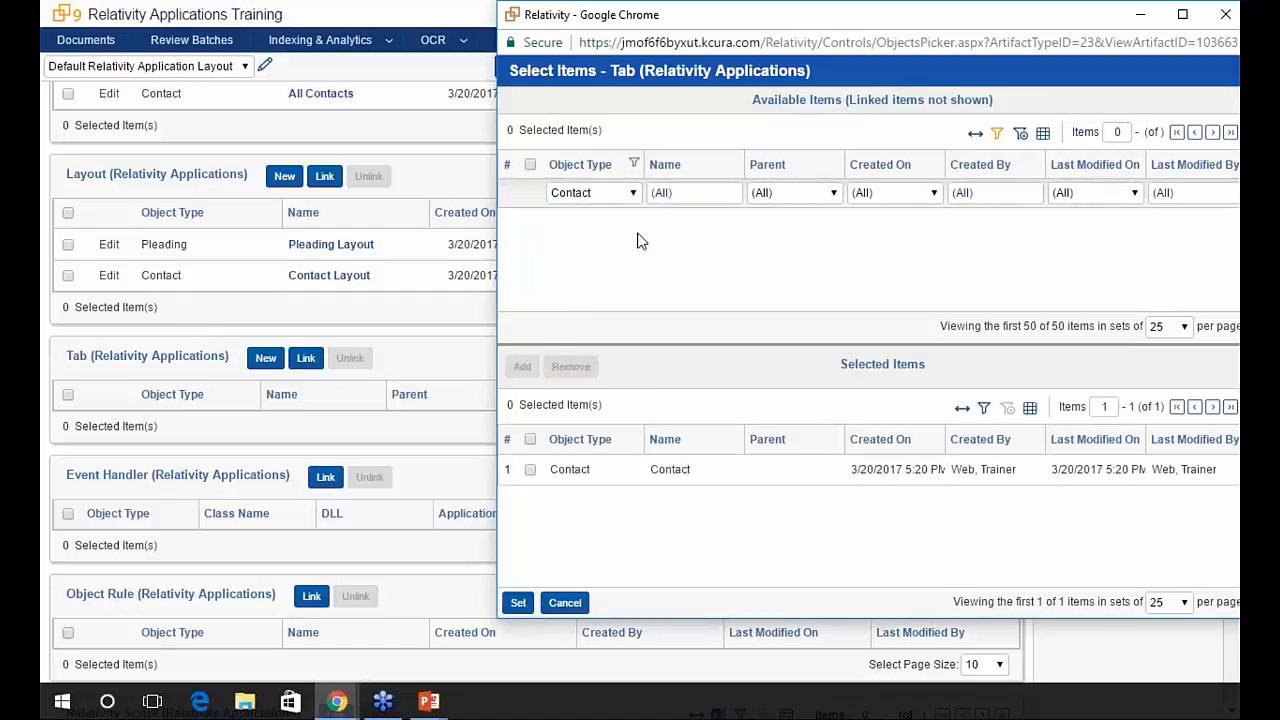
- Filter the available tabs by Pleading, add the Pleading tab to the selection and link the selected tabs to the application
click(633, 194)
scroll(600, 390, down, 5)
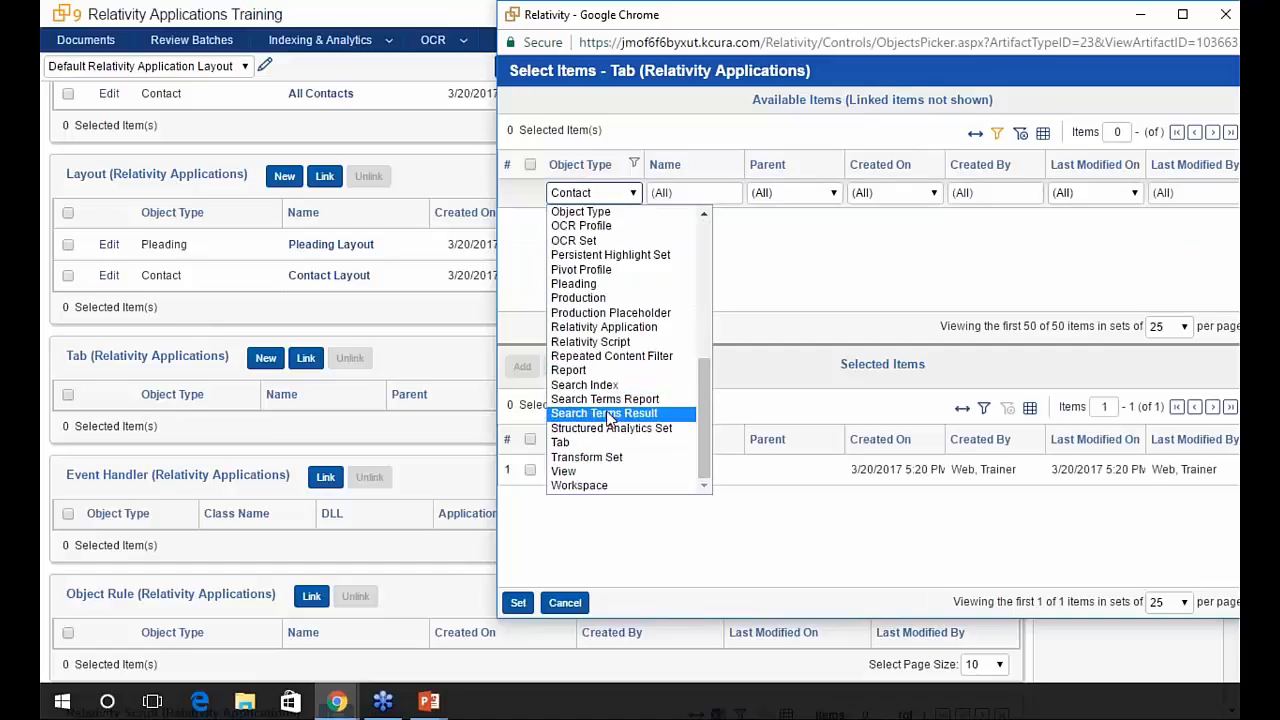
click(590, 285)
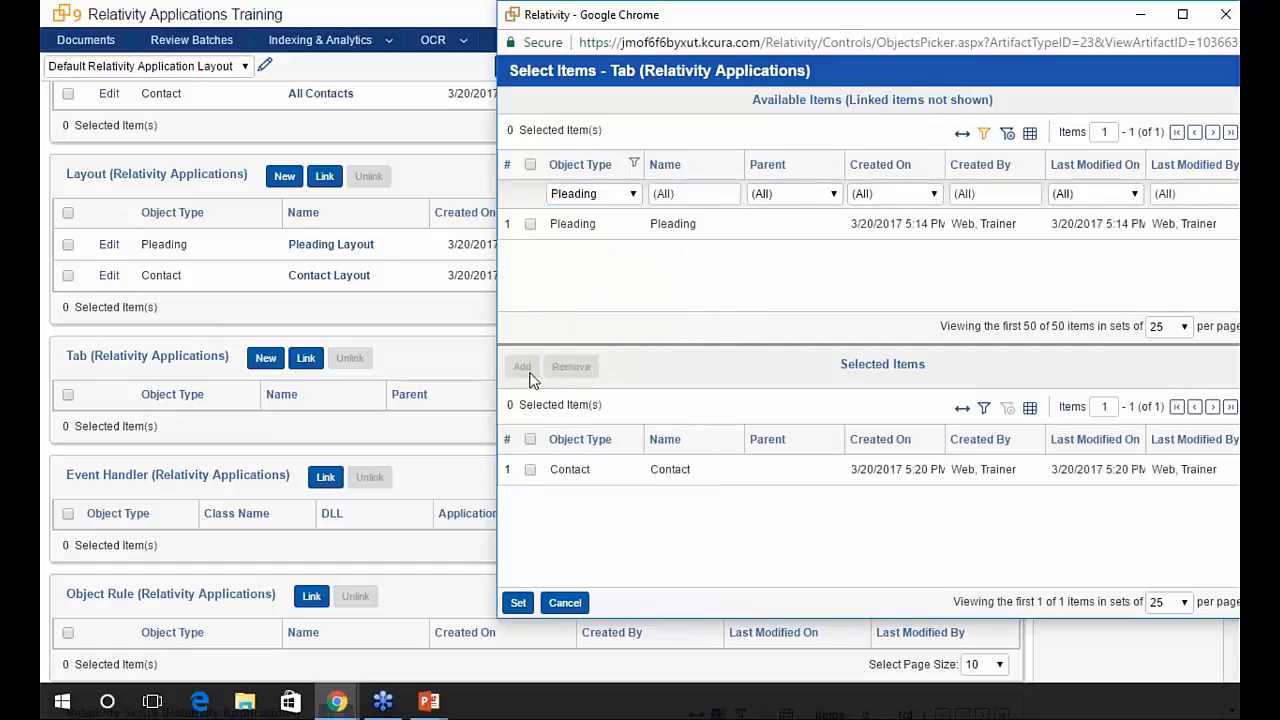
click(530, 224)
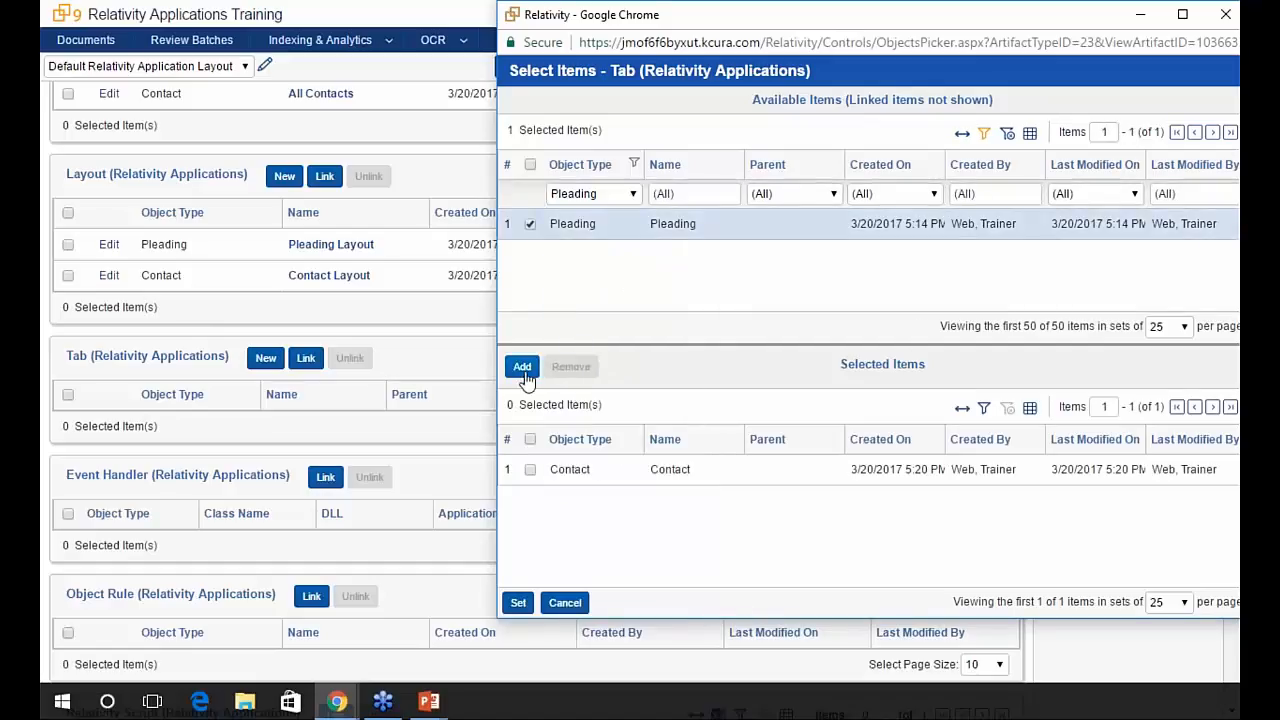
click(522, 366)
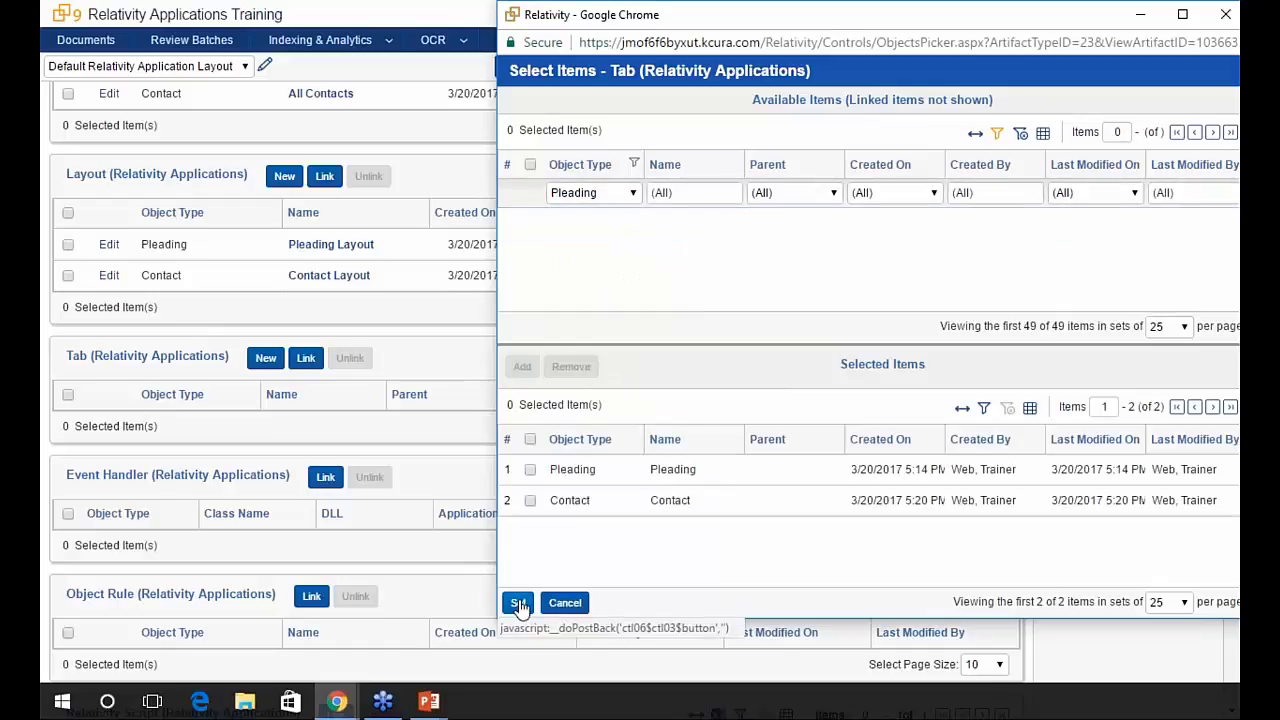
click(519, 603)
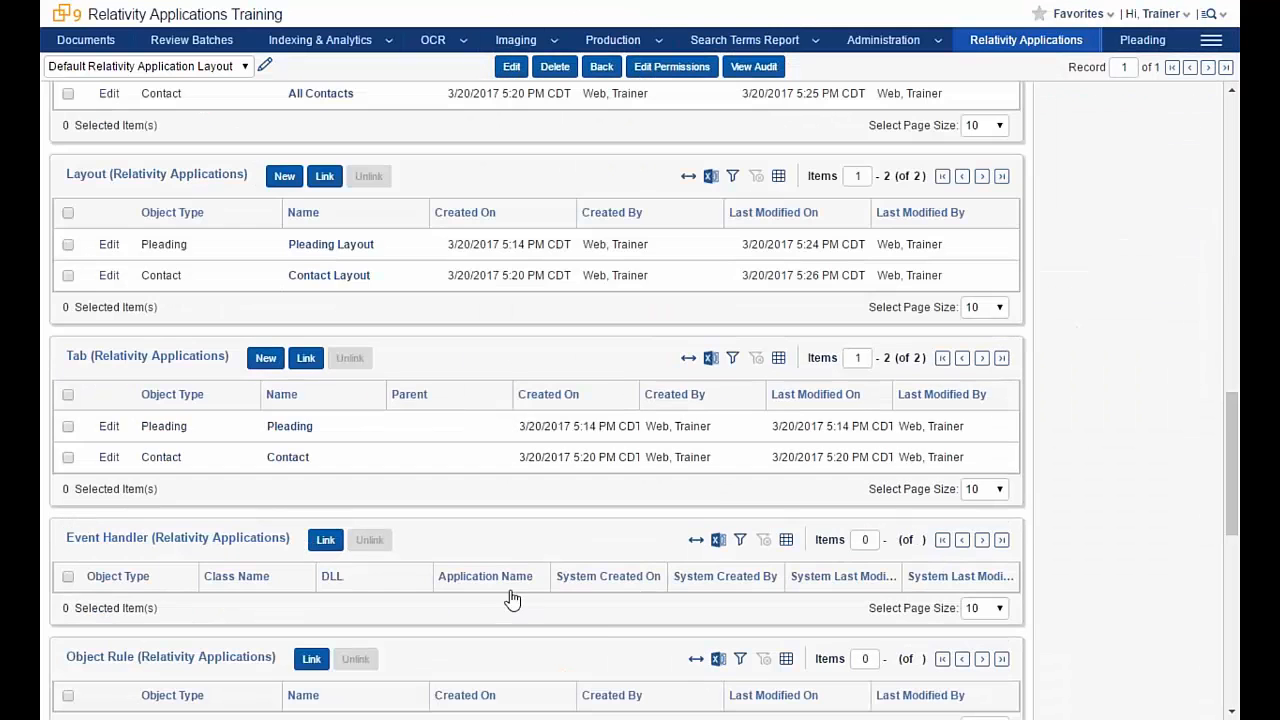
- Request the application breakdown for Pleadings and maximize the browser window
scroll(778, 463, up, 15)
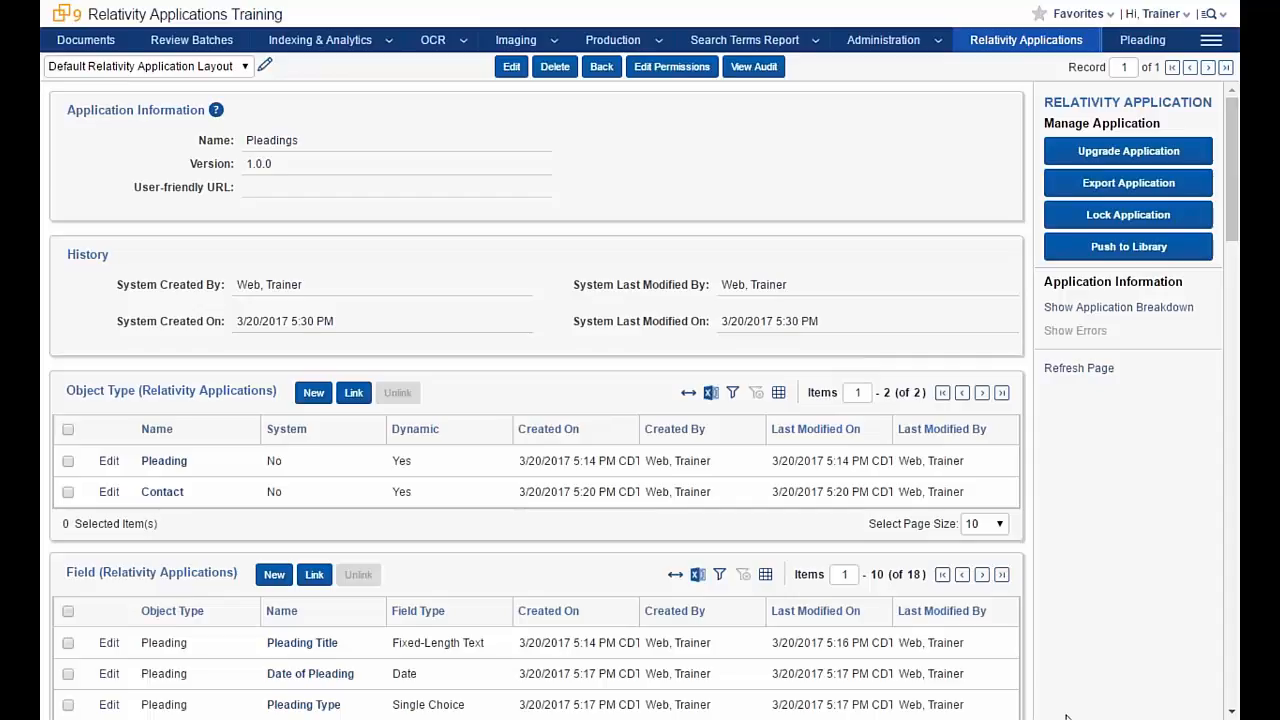
click(1122, 311)
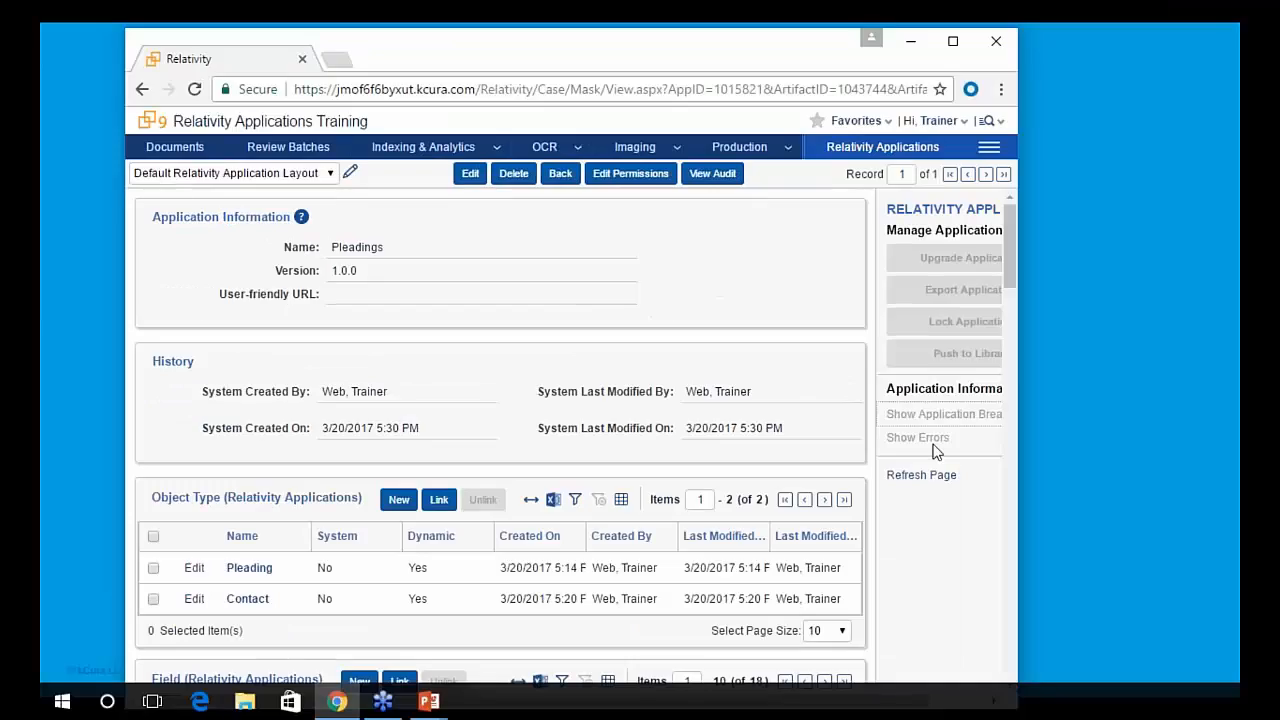
click(953, 41)
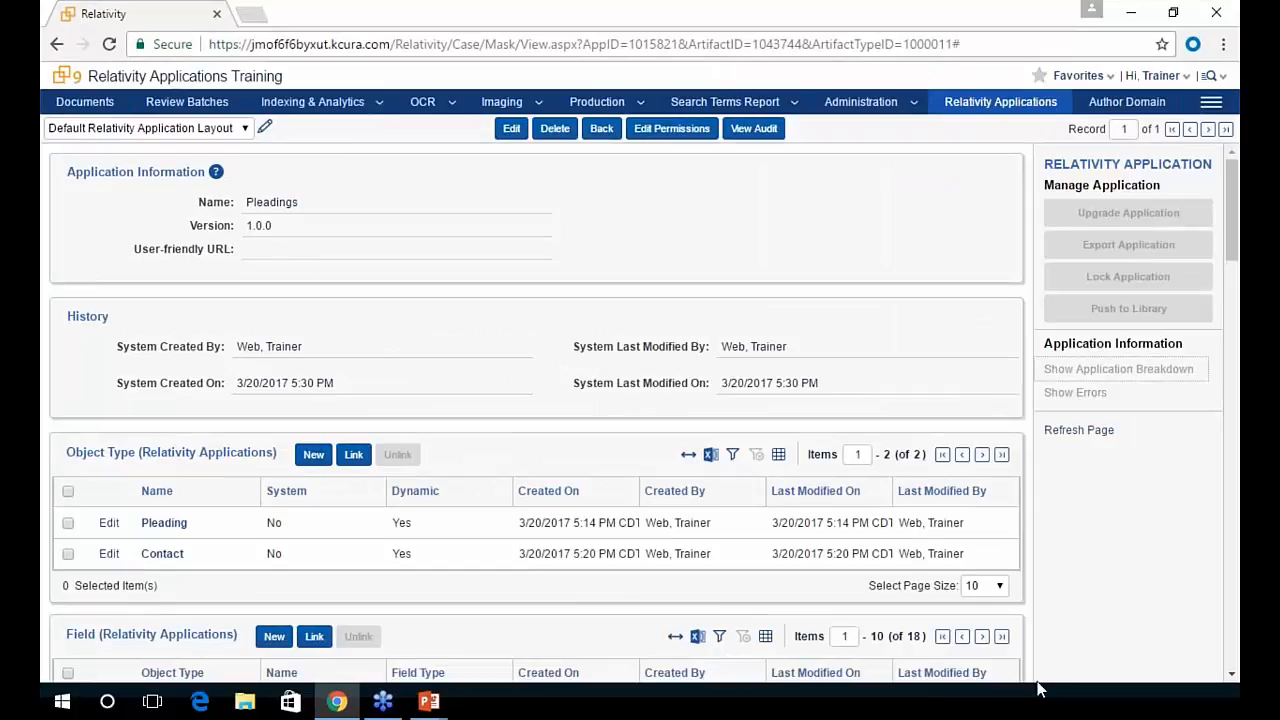
- Remove the Task View button from the Windows taskbar and set the taskbar to auto-hide
right_click(797, 705)
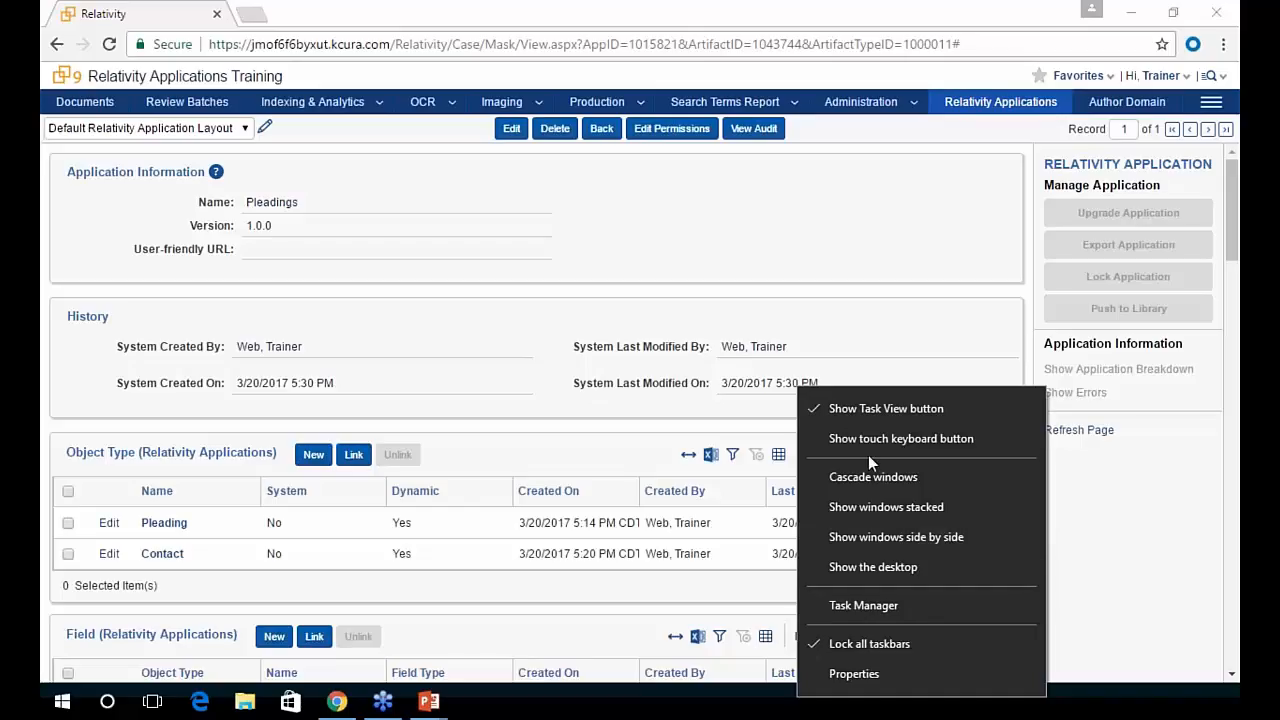
click(880, 409)
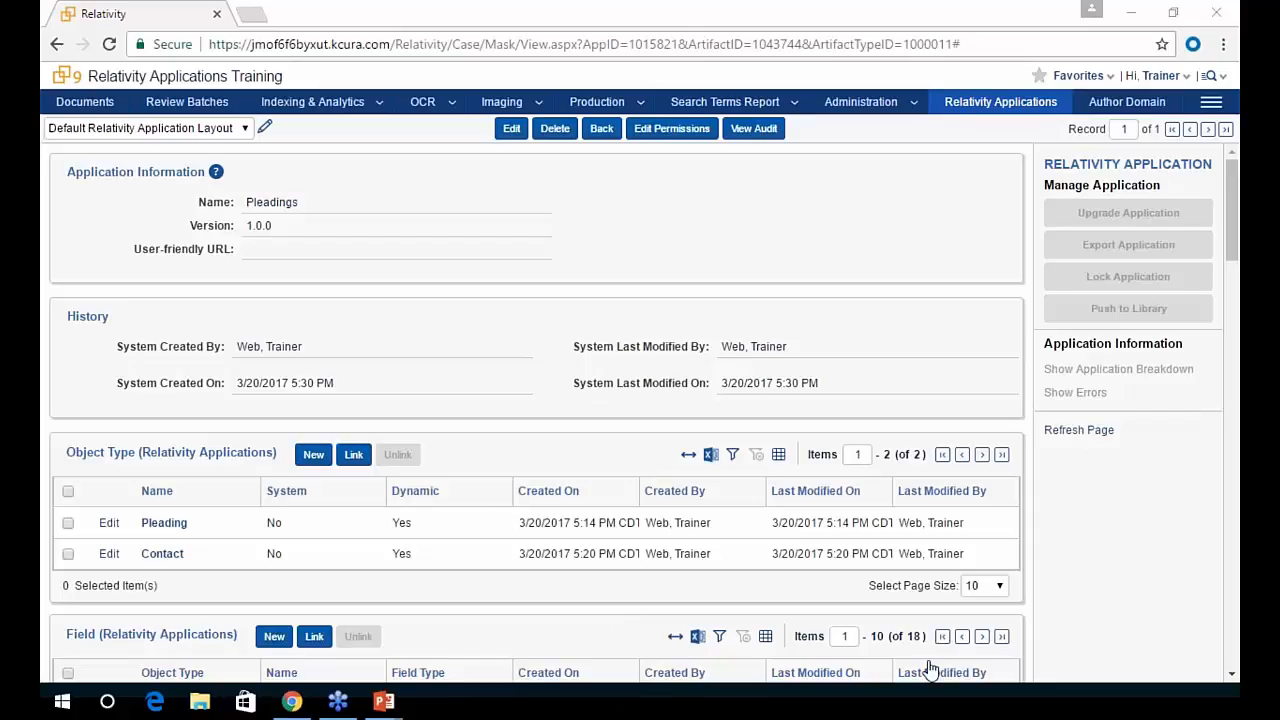
right_click(871, 706)
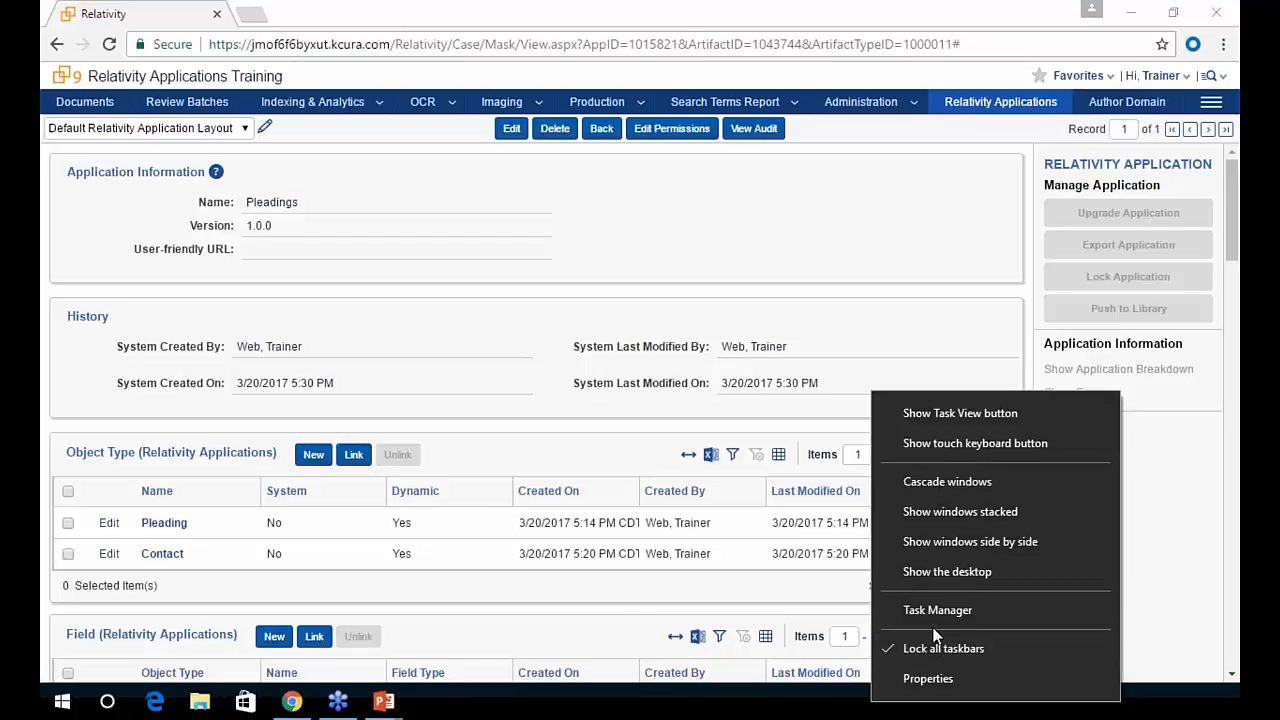
click(945, 680)
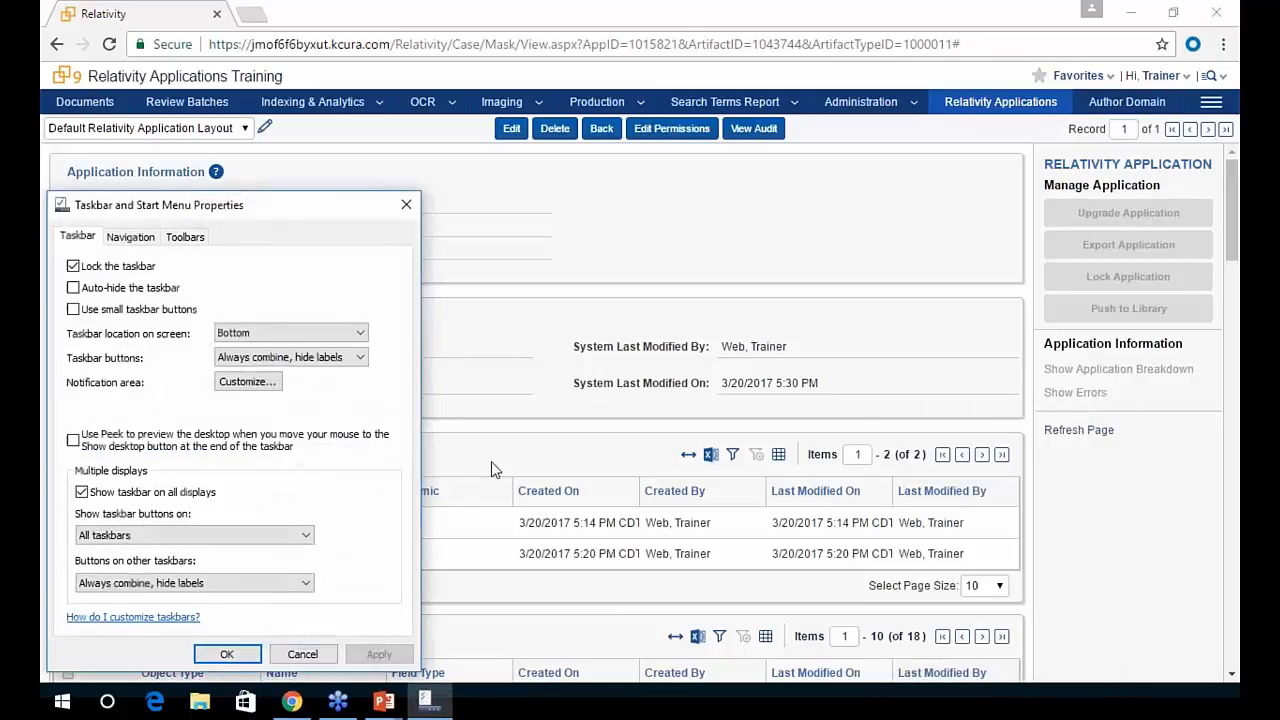
click(73, 287)
click(242, 655)
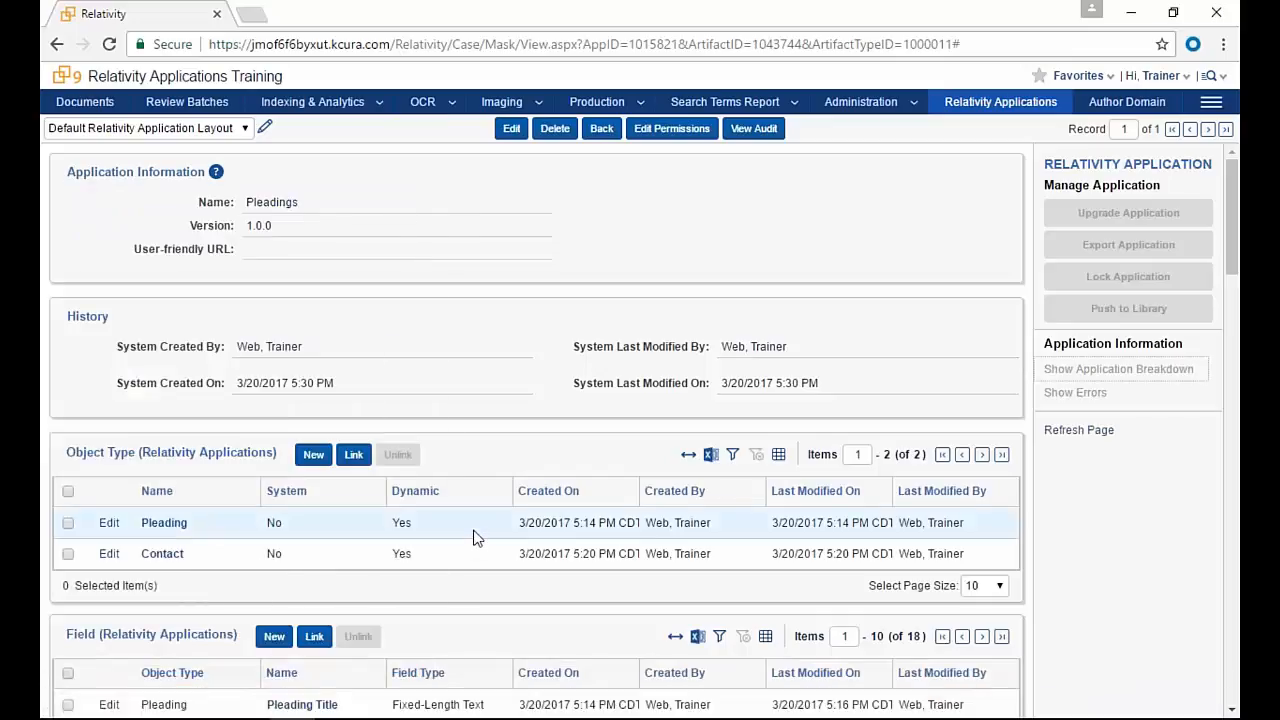
- Restore the browser to a smaller window clear of the screen's lower edge and reload the application page, allowing form resubmission
click(1173, 12)
drag(1016, 368, 1116, 262)
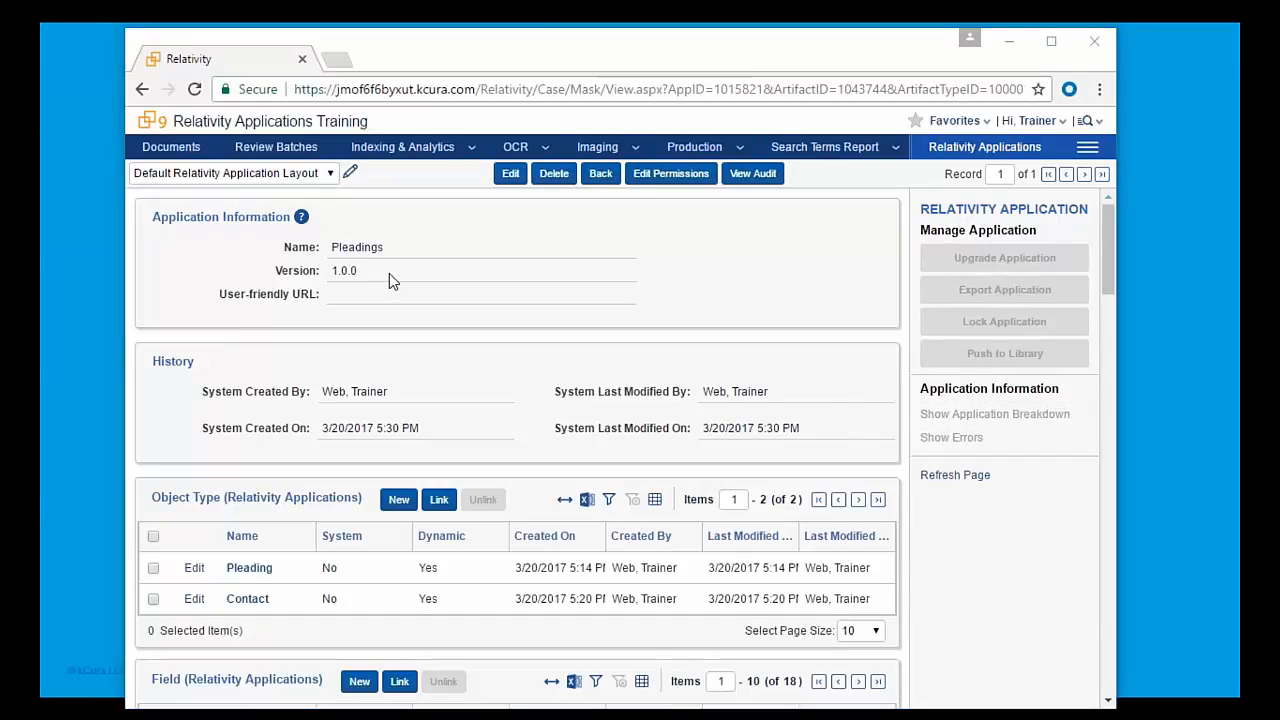
drag(437, 40, 460, 208)
drag(537, 215, 531, 65)
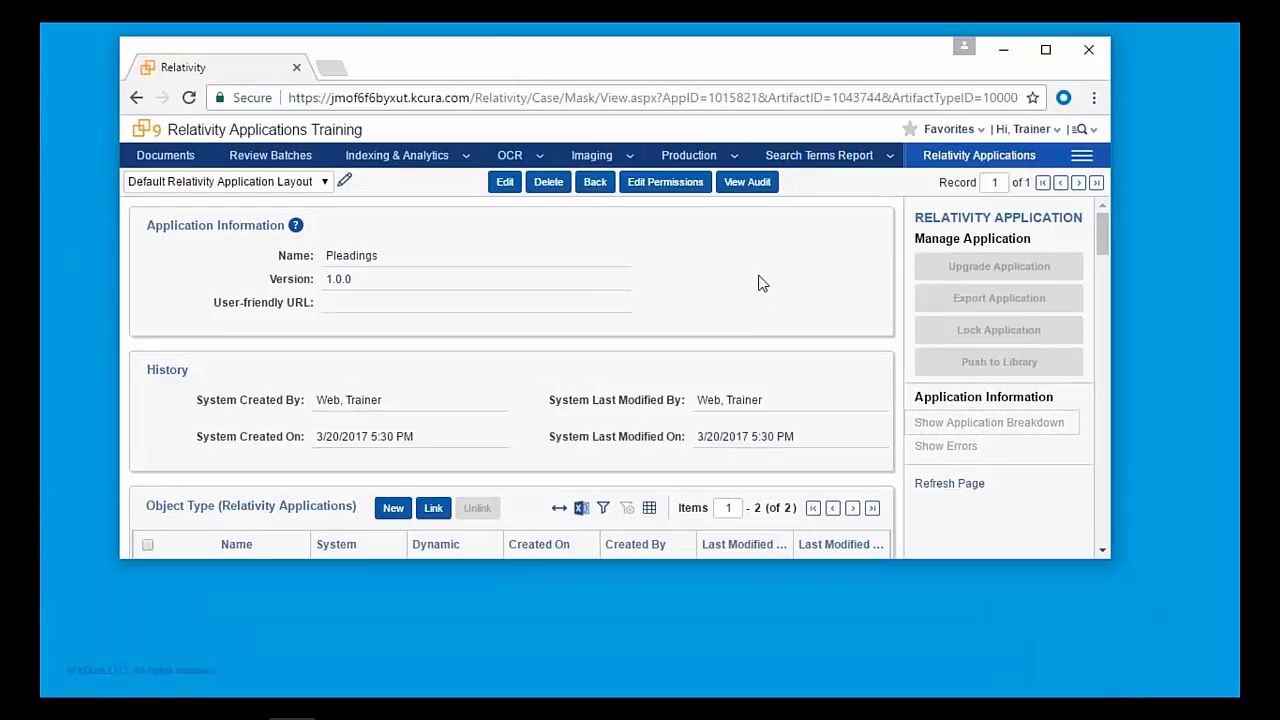
key(F5)
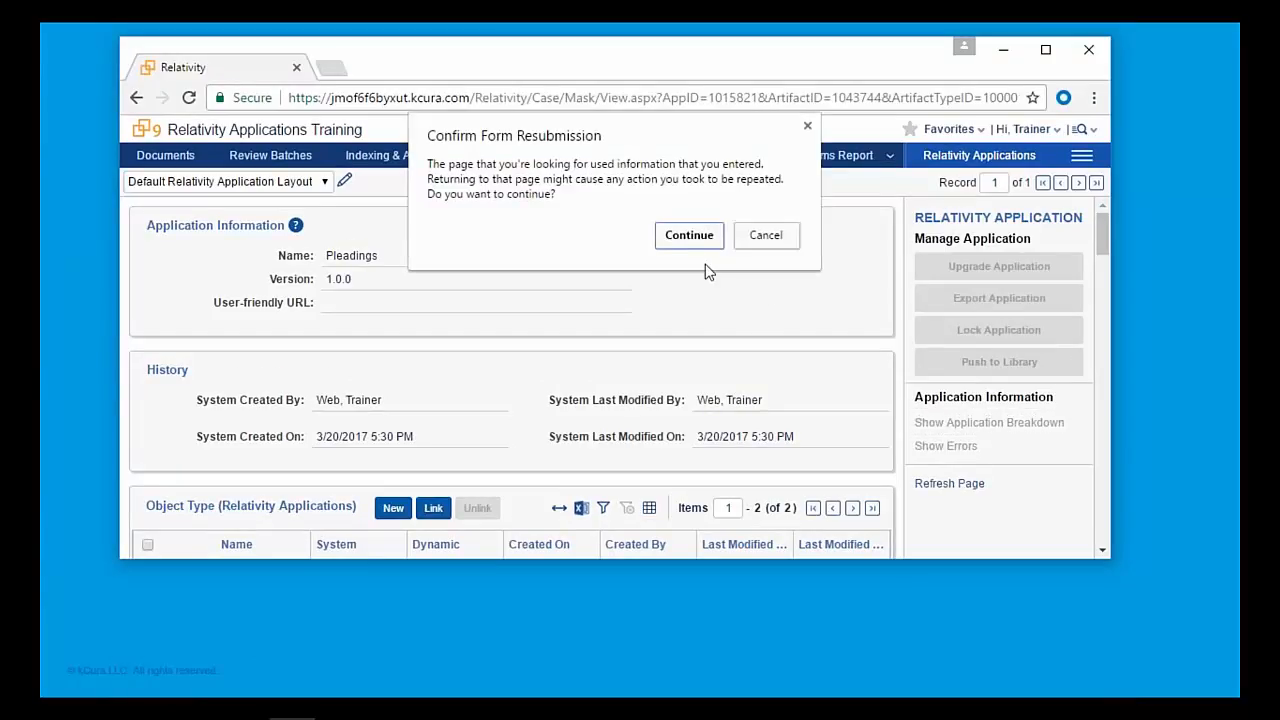
click(697, 240)
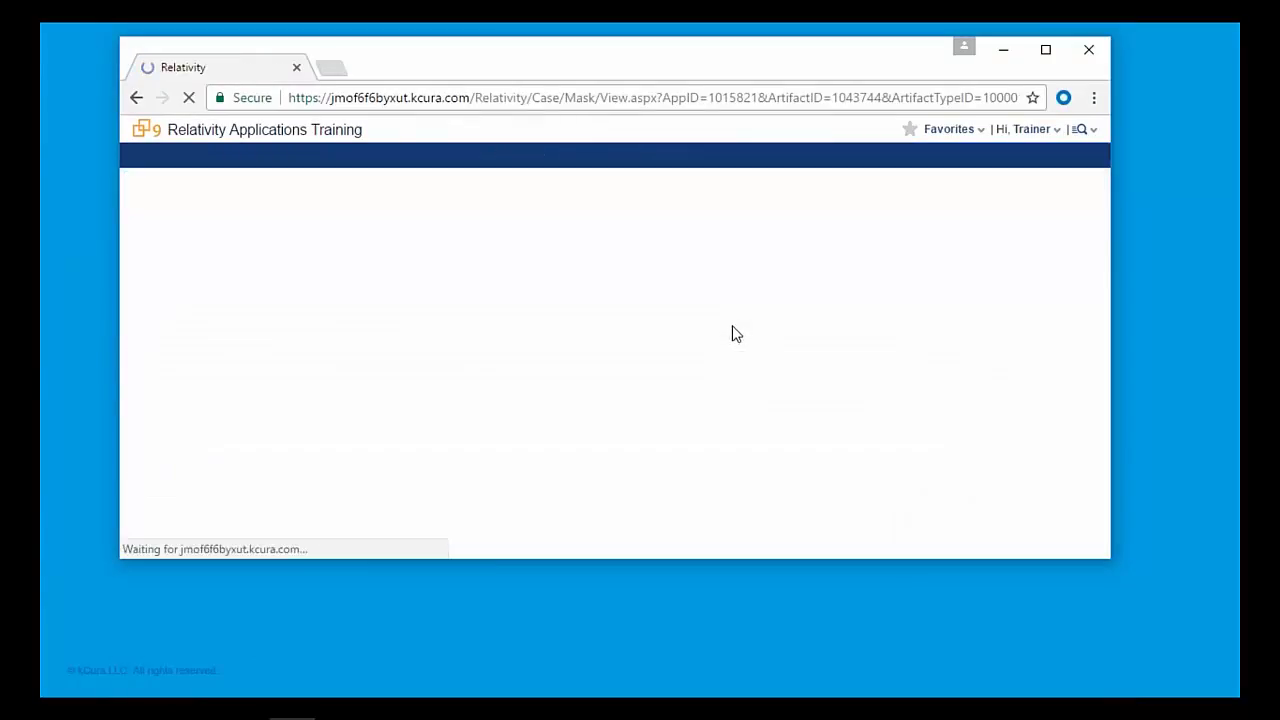
- Generate the application breakdown, view the downloaded RA_Pleadings_Visualization HTML file, and close it
drag(1099, 392, 1093, 237)
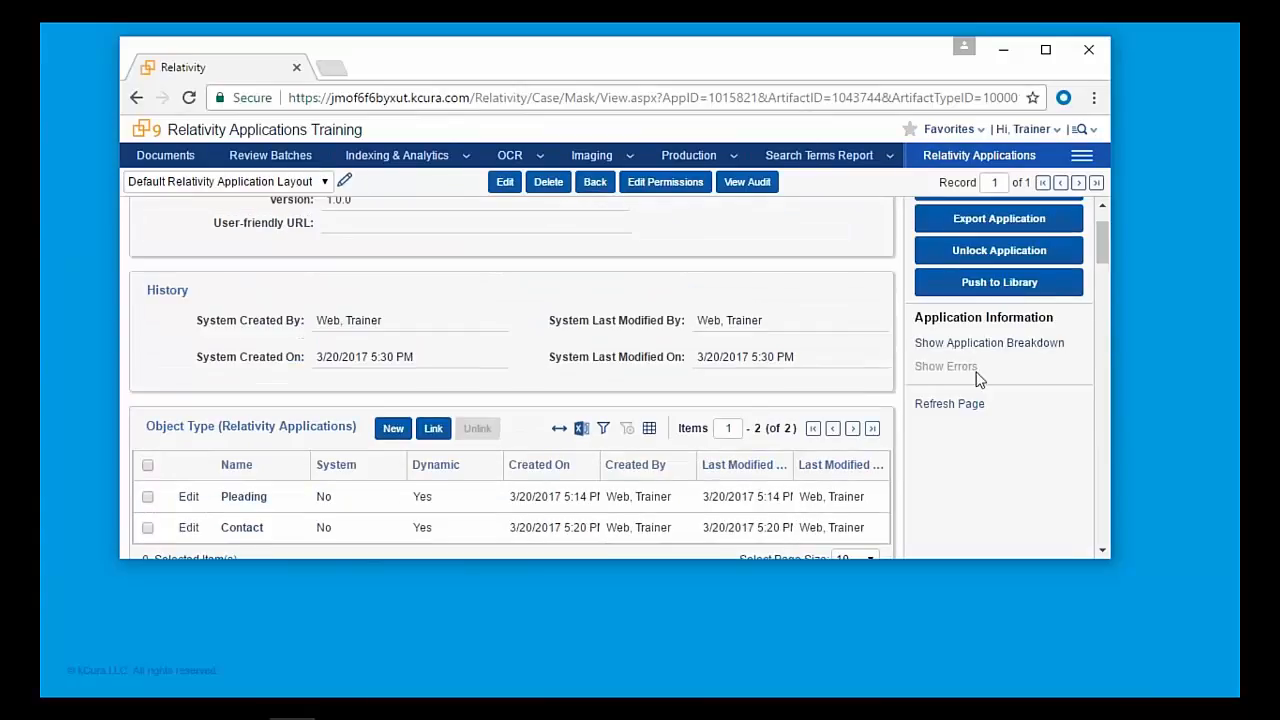
click(970, 367)
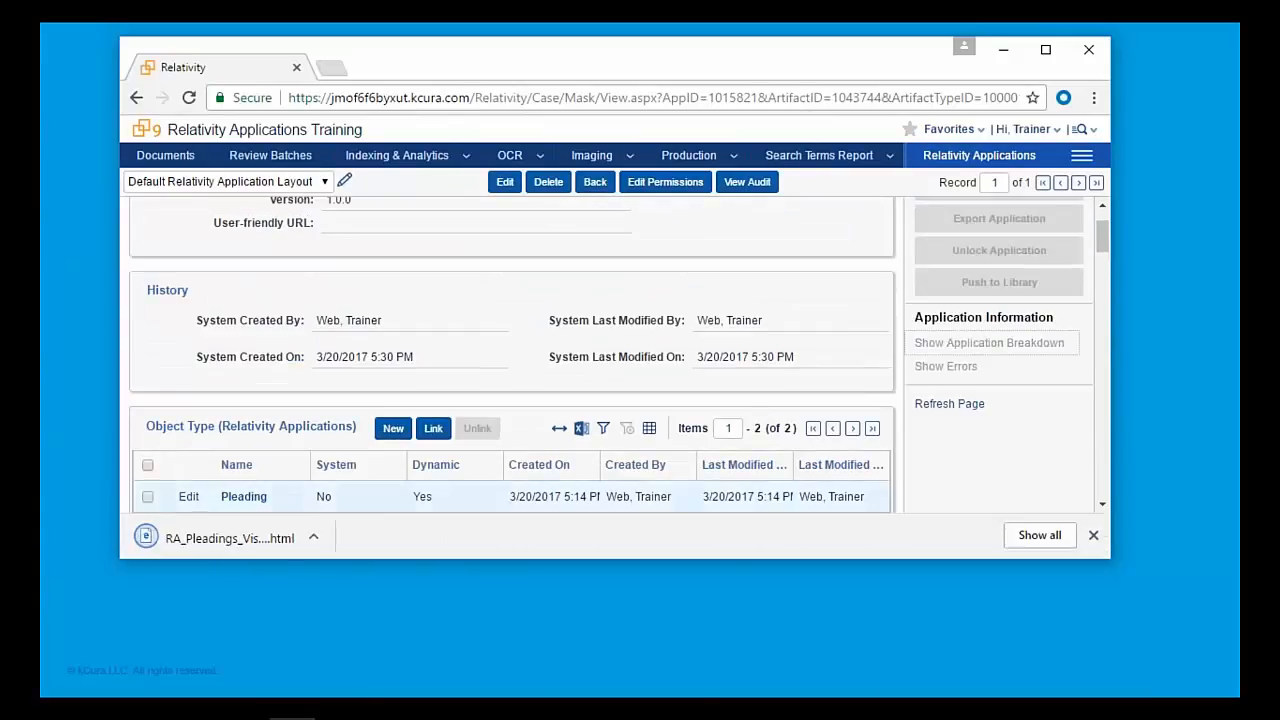
click(237, 540)
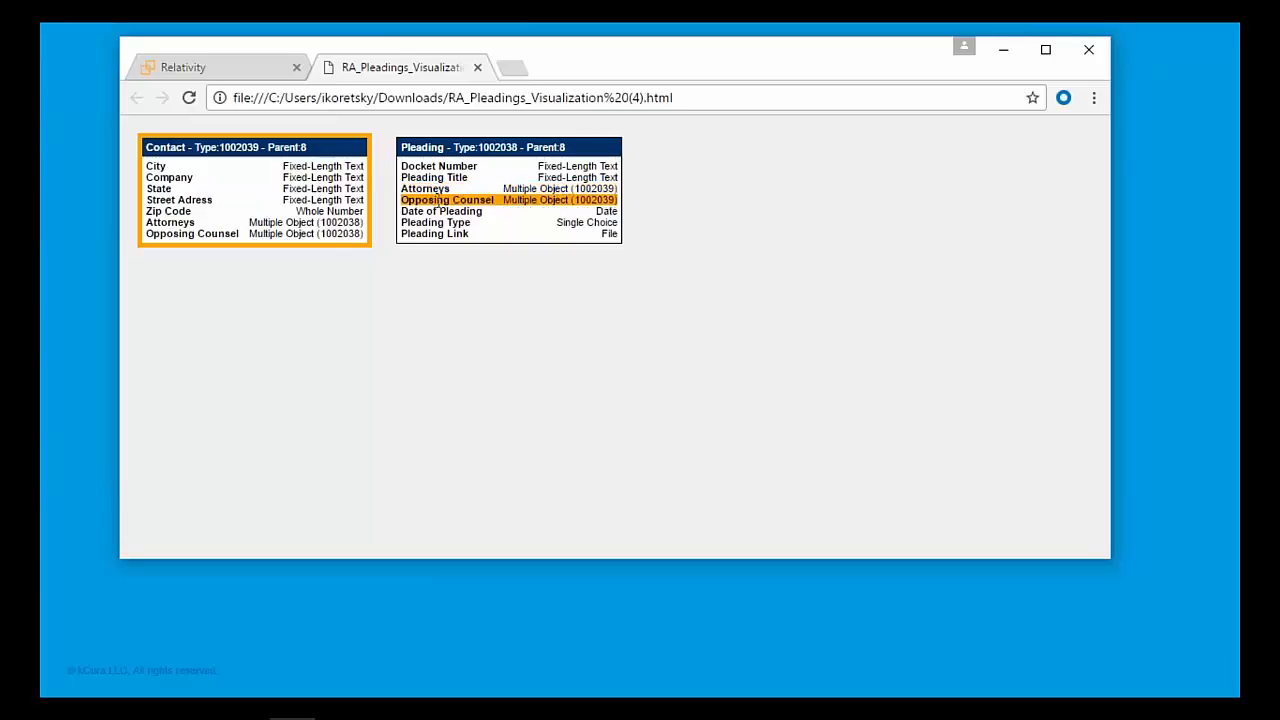
click(478, 68)
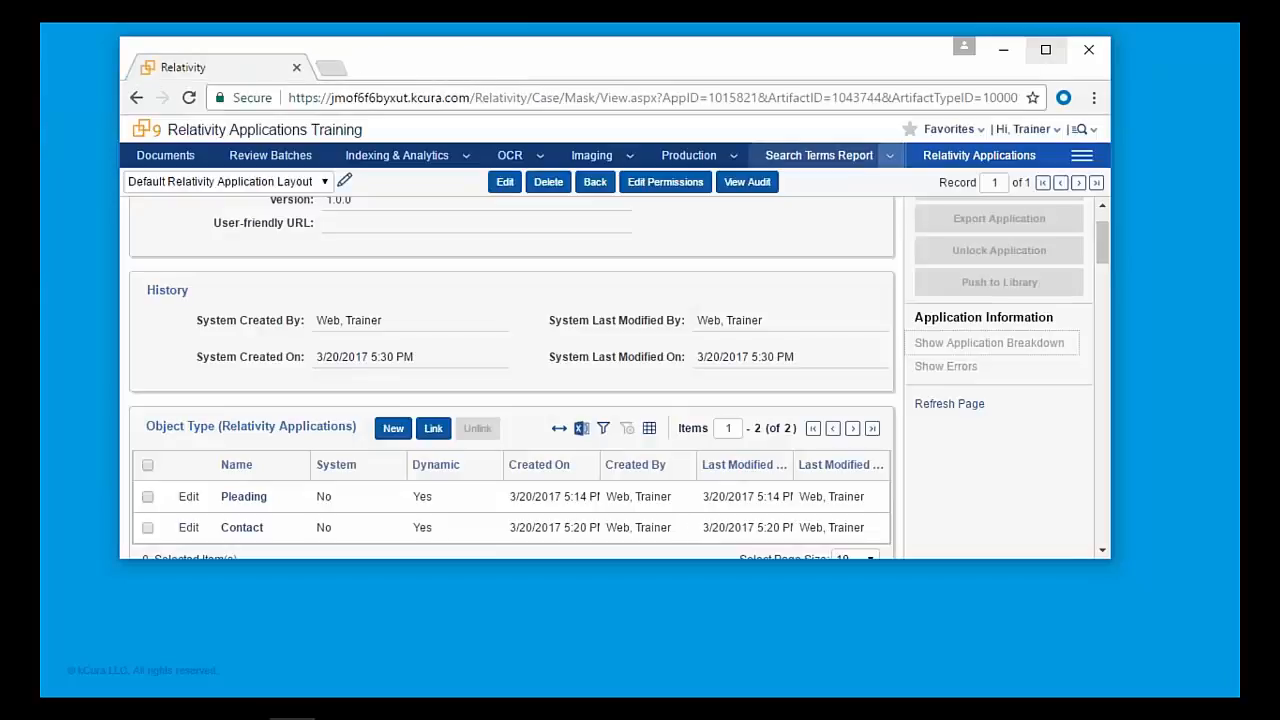
- Reload the Pleadings application page with form resubmission and show the maximized browser in full screen
key(F5)
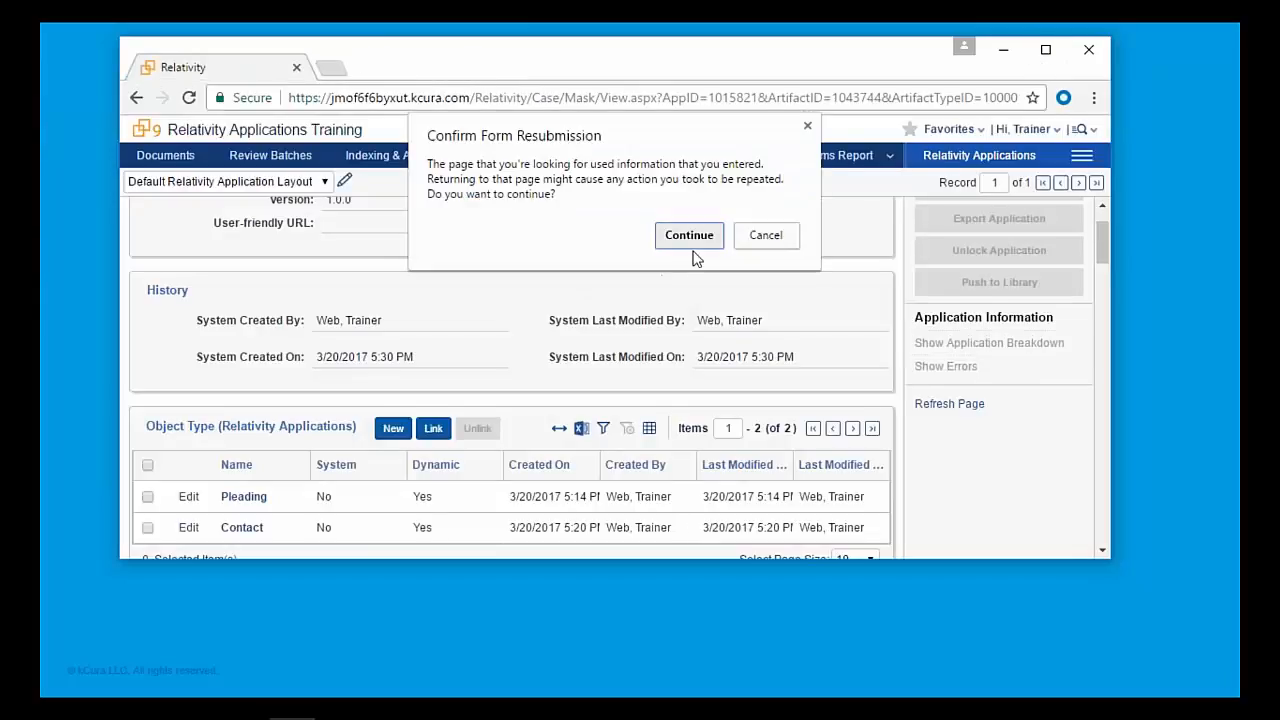
click(689, 236)
click(1046, 49)
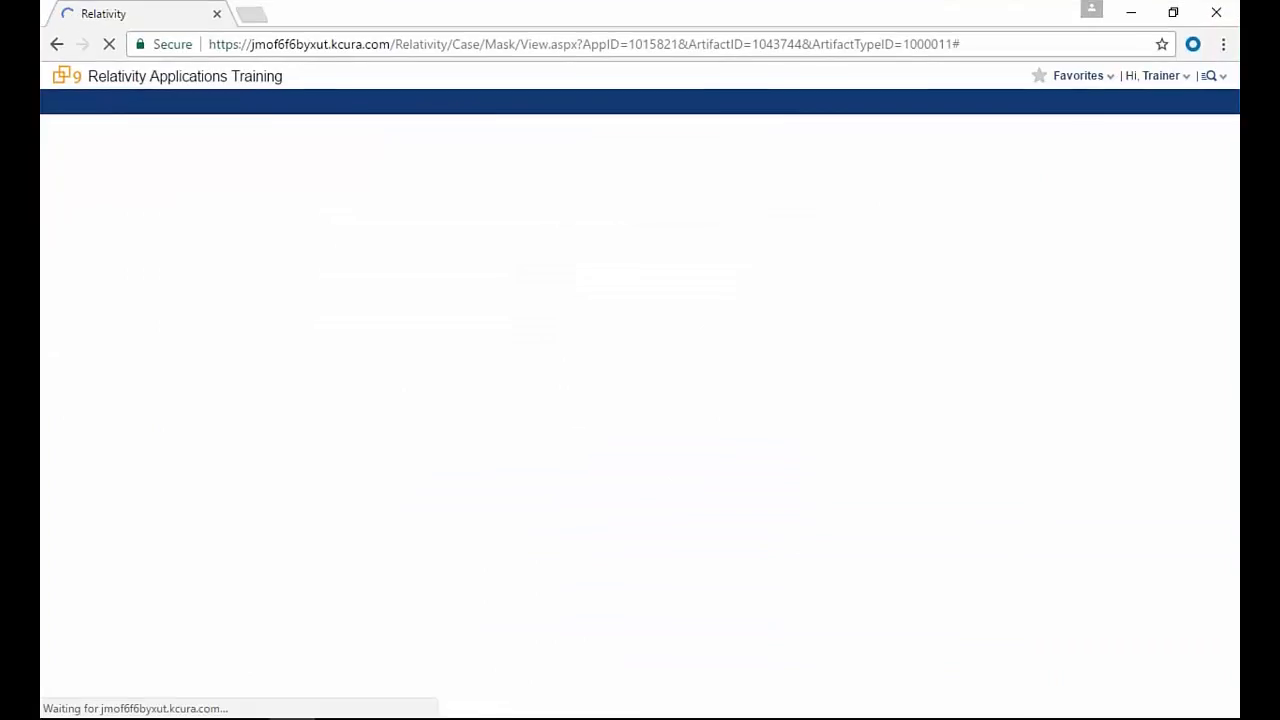
key(F11)
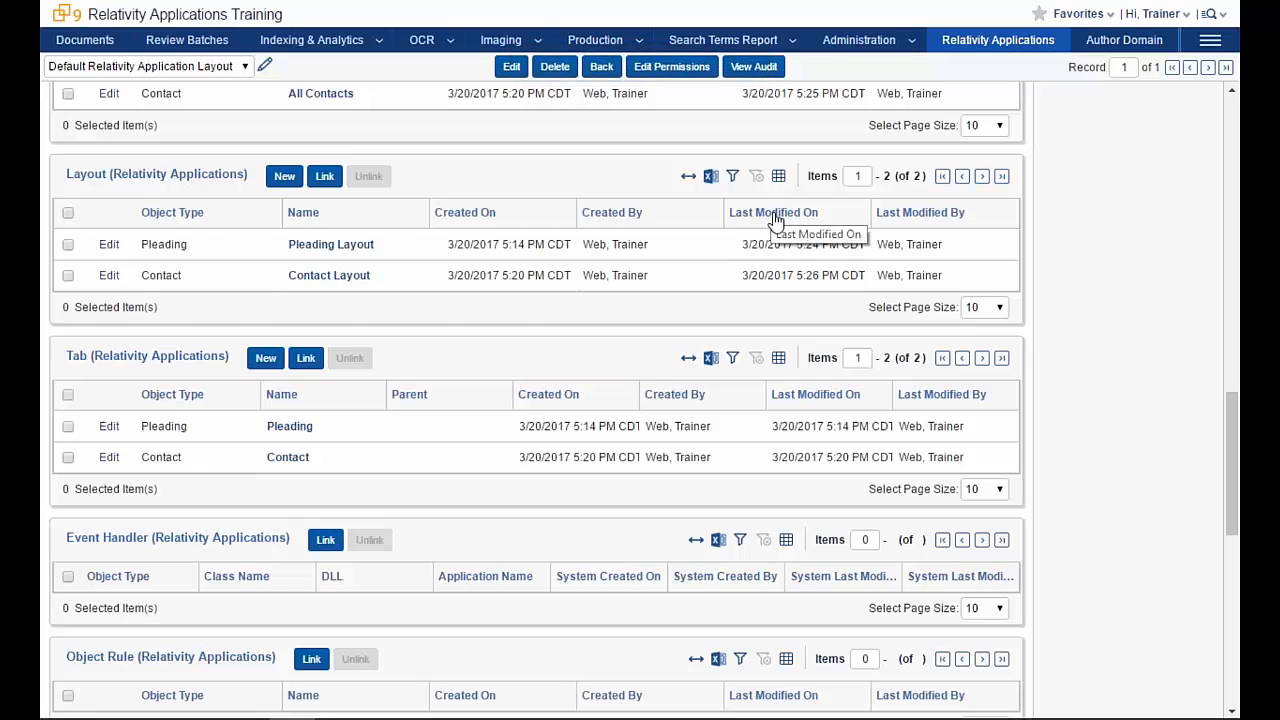
- Push the Pleadings application to the Application Library and accept the confirmation
scroll(1058, 407, up, 15)
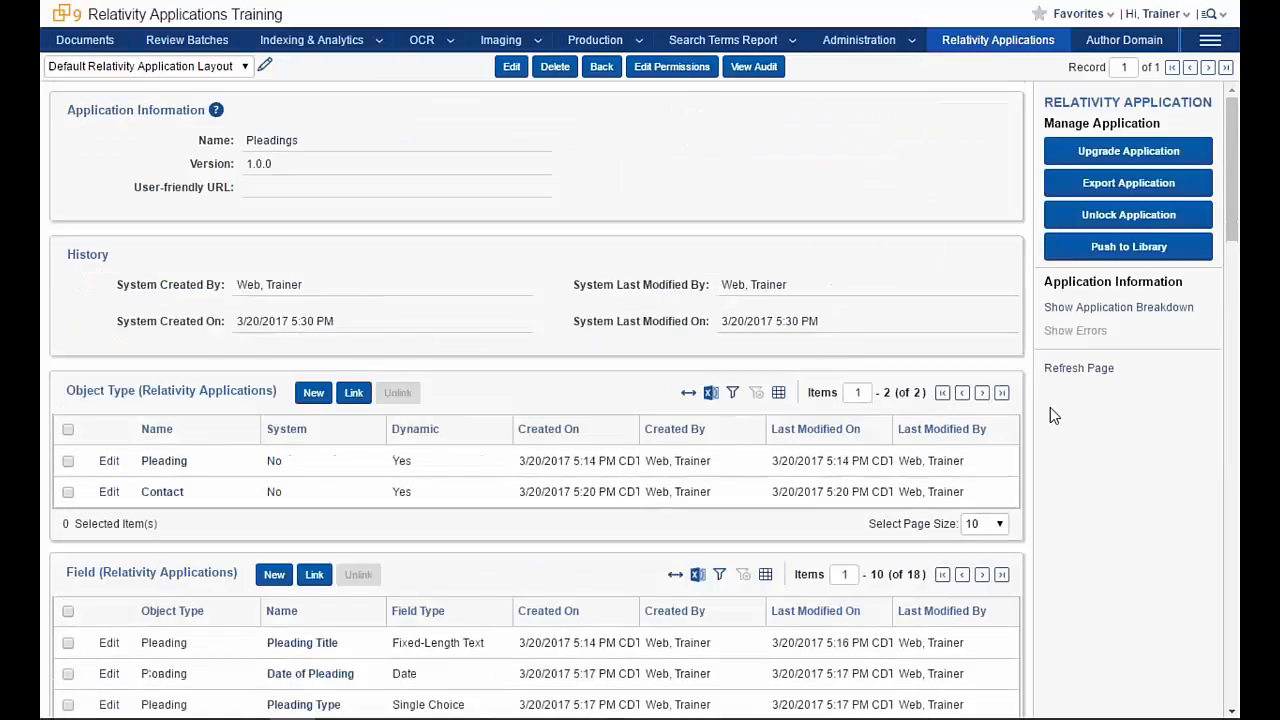
click(1110, 250)
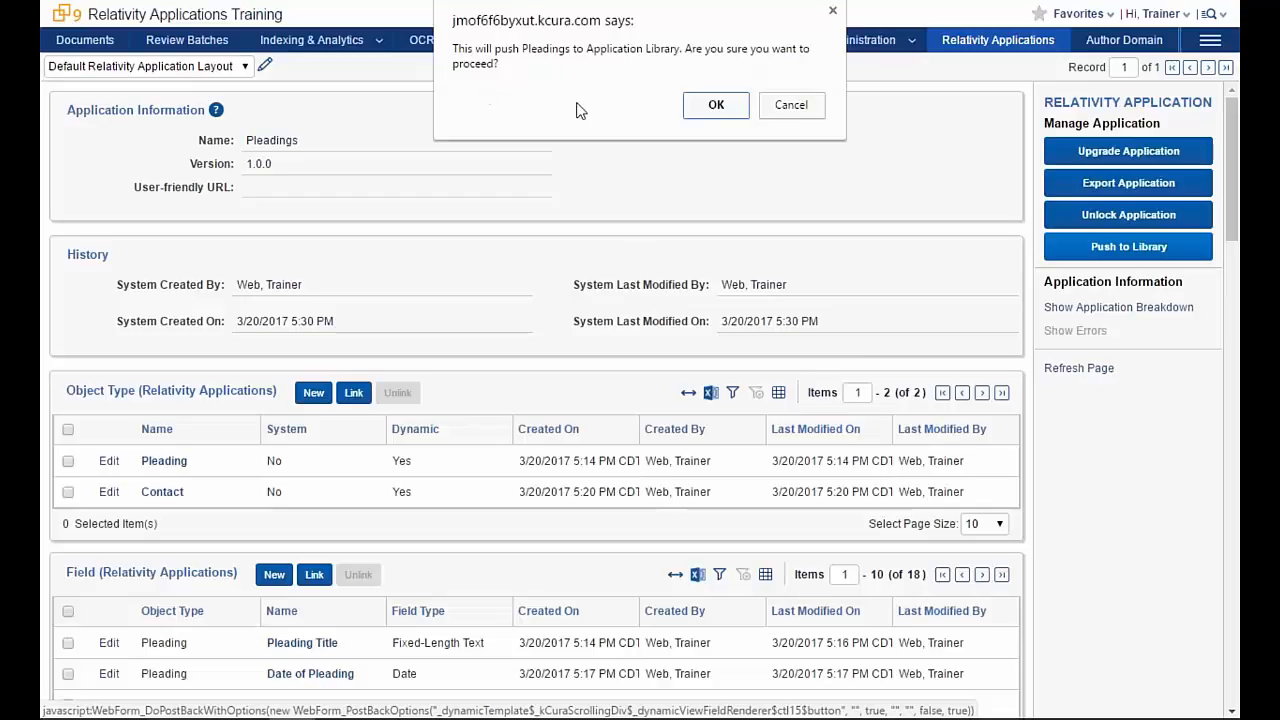
click(713, 110)
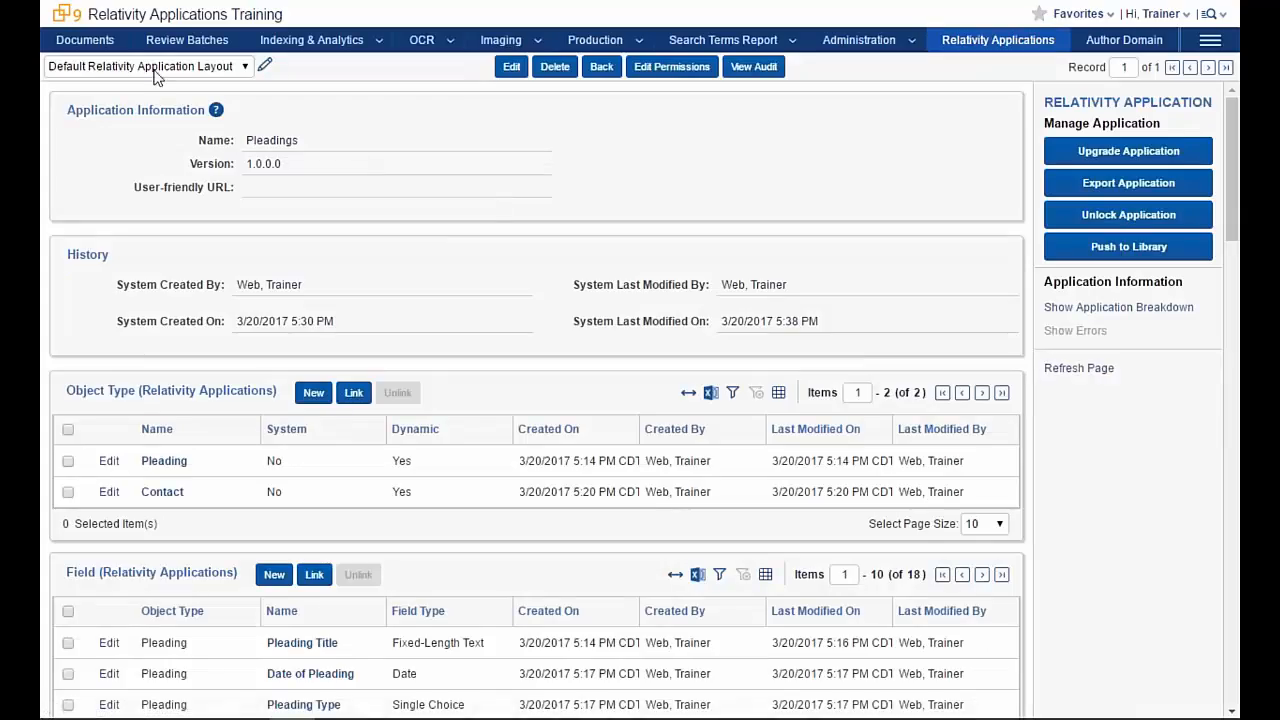
- Leave the workspace for the Relativity home and open the Application Library under Applications & Scripts
click(66, 18)
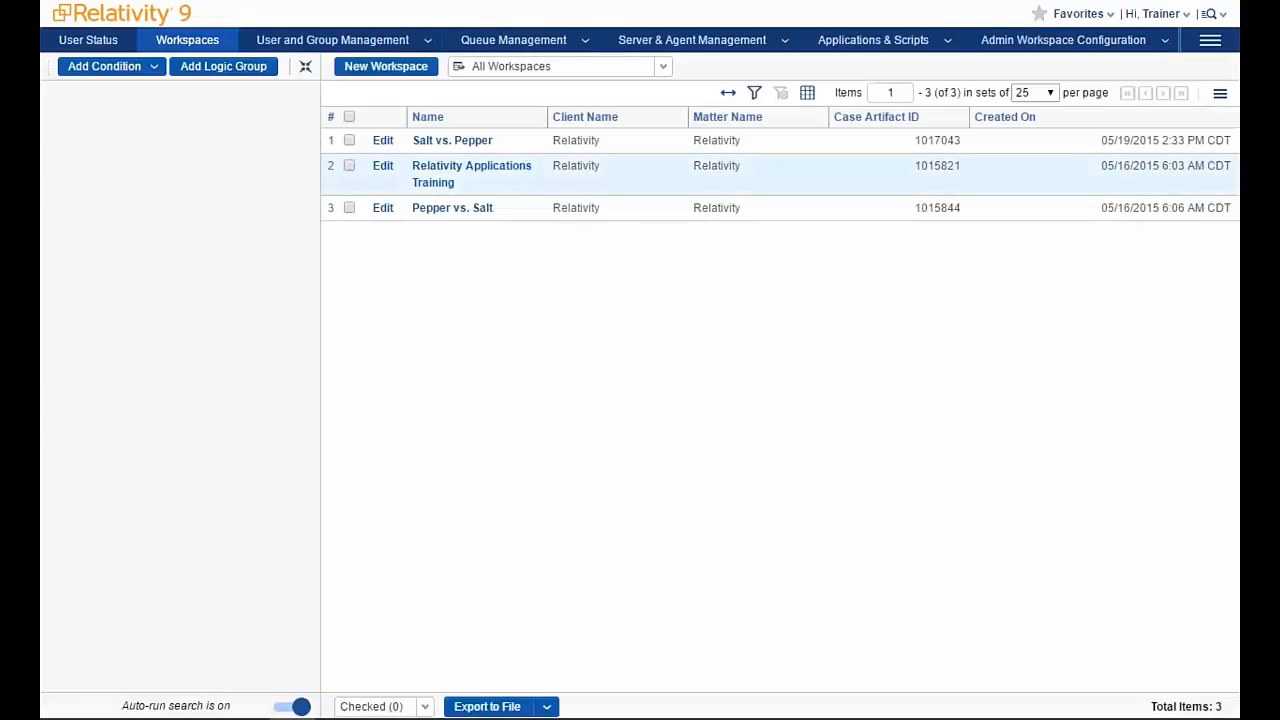
click(947, 42)
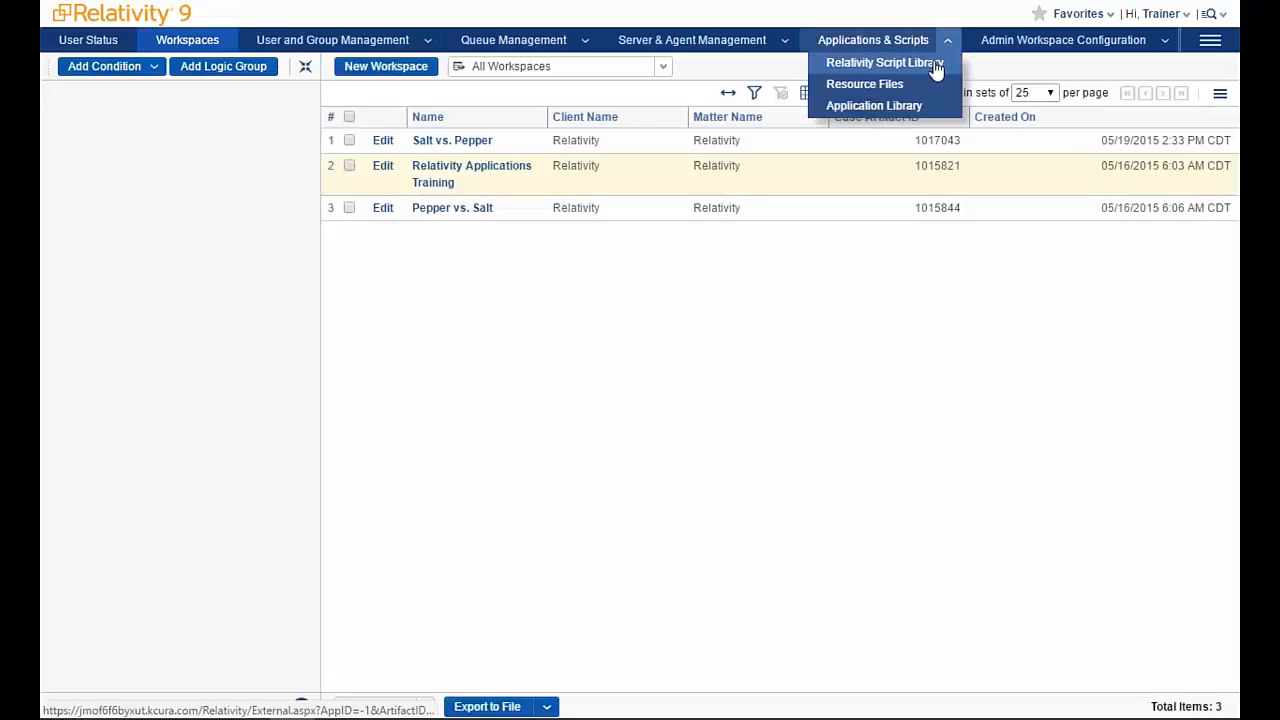
click(906, 107)
scroll(476, 362, down, 2)
scroll(476, 362, up, 2)
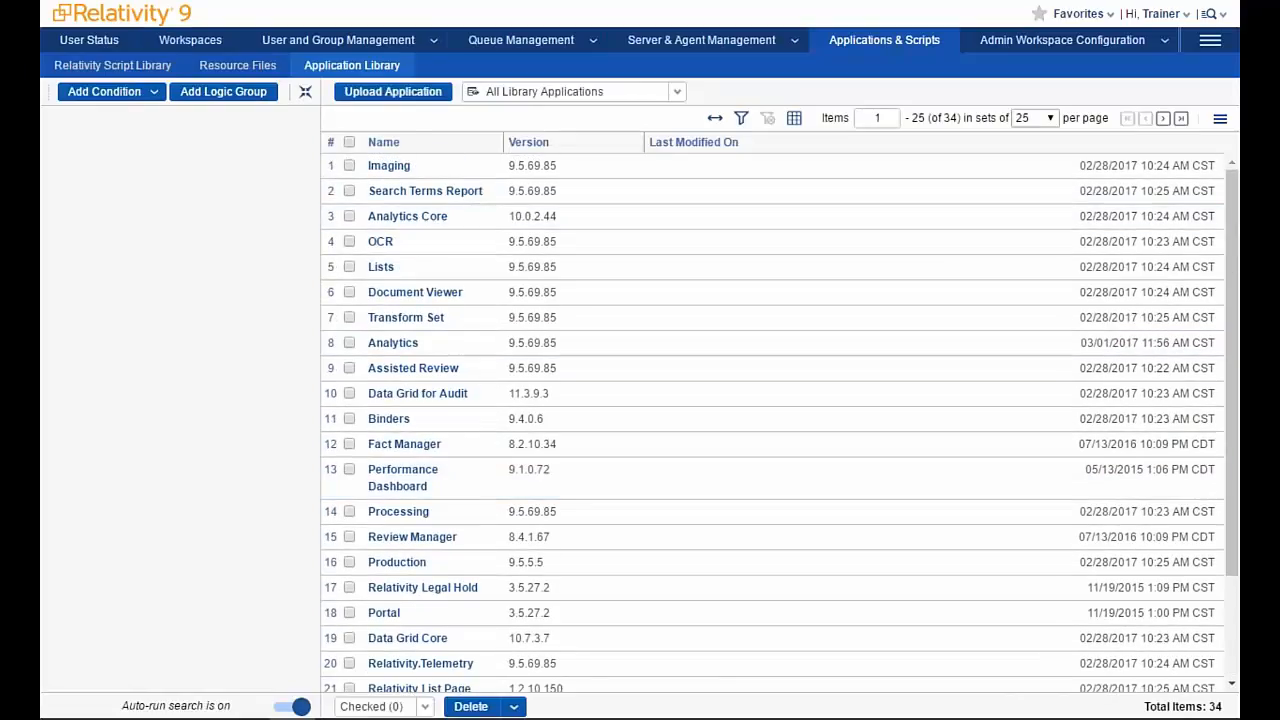
- Filter the library applications by the name "plead" and open the Pleadings application
click(741, 118)
click(454, 170)
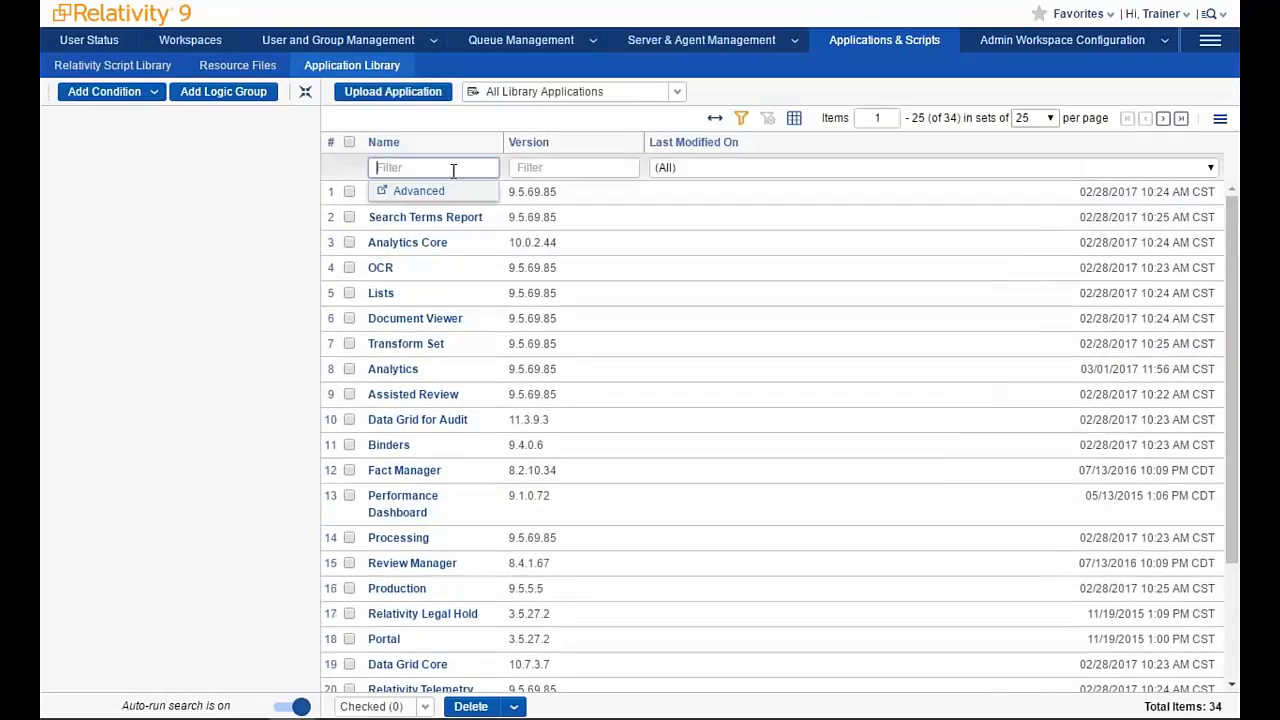
text(plead)
key(Return)
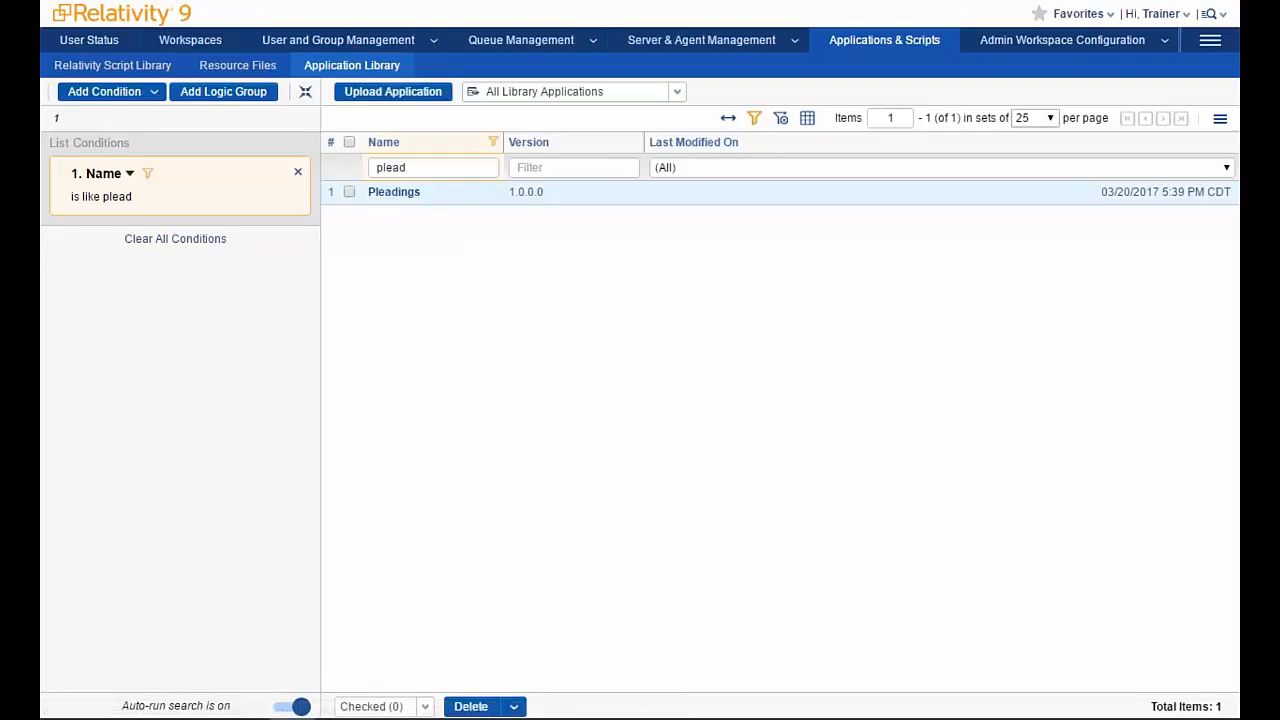
click(408, 195)
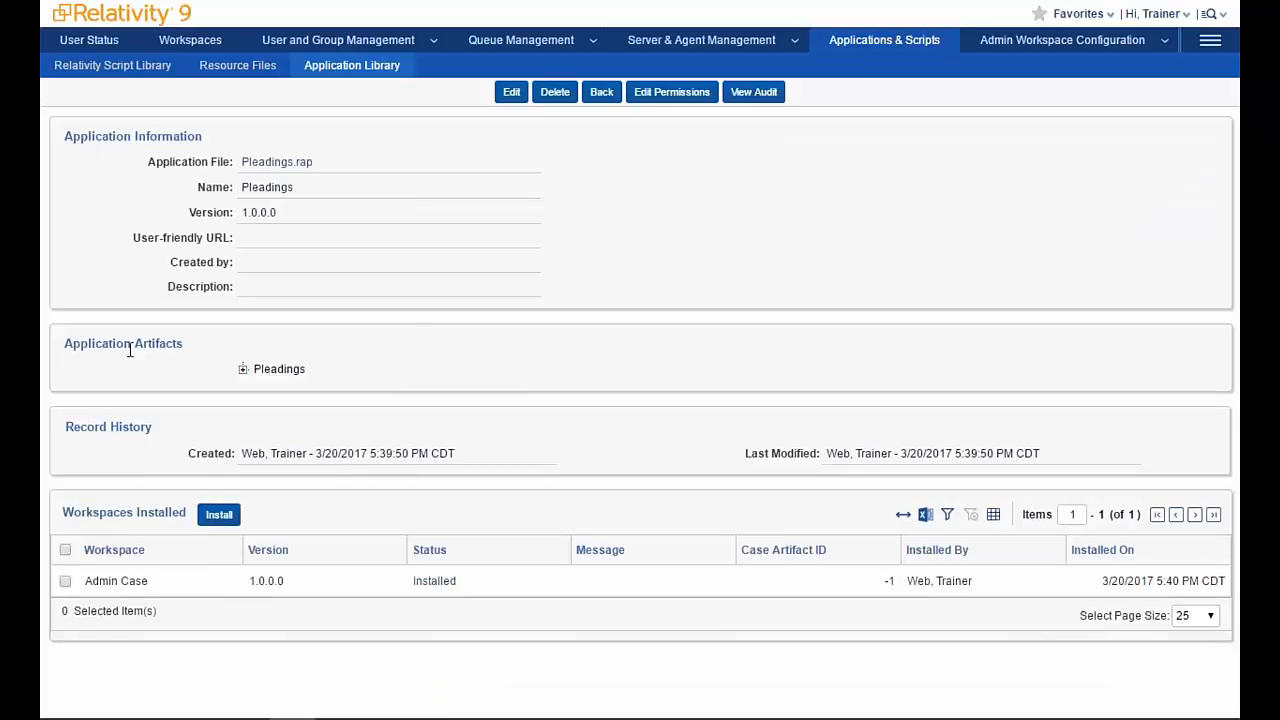
- Expand the Pleadings application artifacts through Object Types and Pleading down to its layouts
click(243, 370)
click(260, 403)
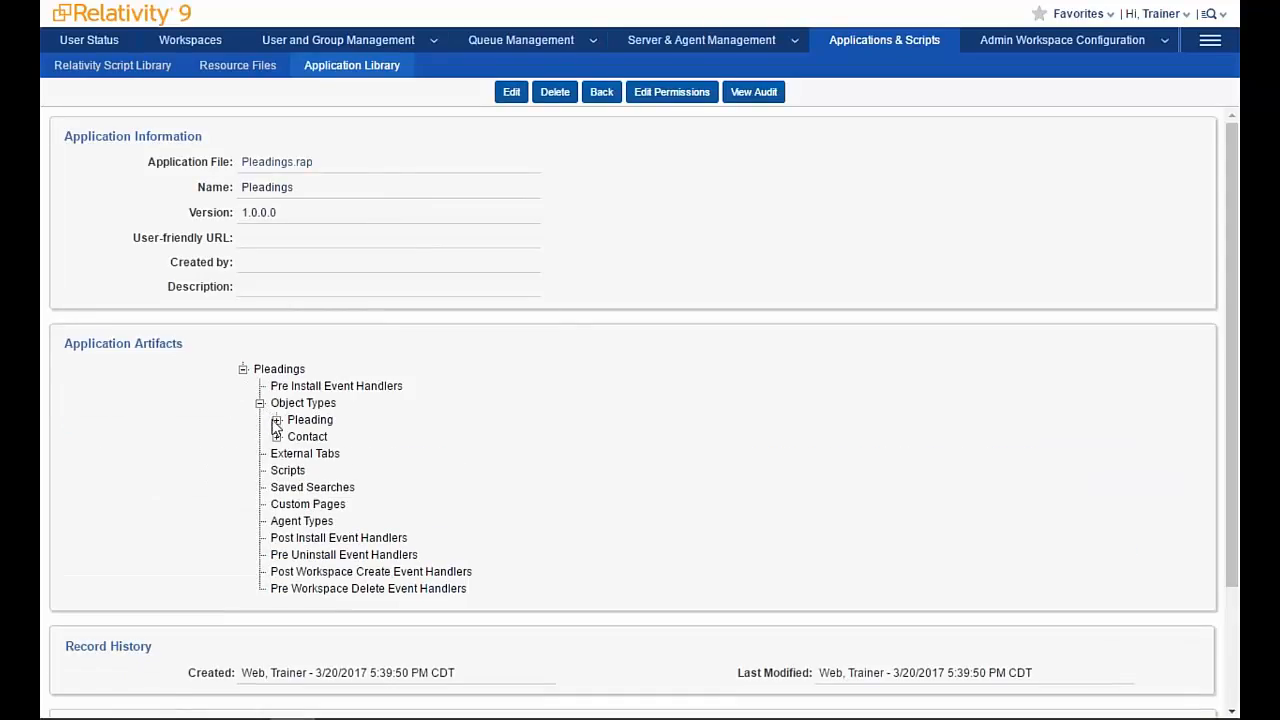
click(277, 420)
click(293, 454)
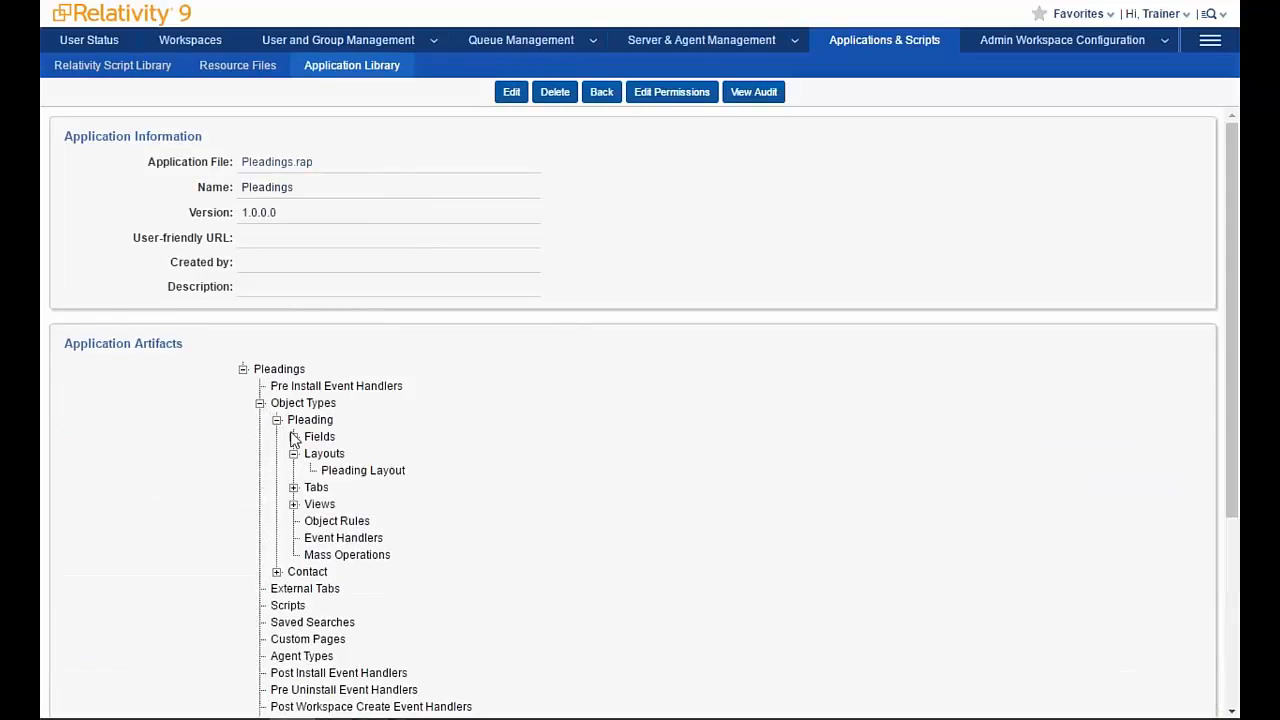
- Review the Pleading object's fields and the Choices of Pleading Type in the application artifacts, and collapse the whole Pleadings tree
click(293, 437)
click(310, 487)
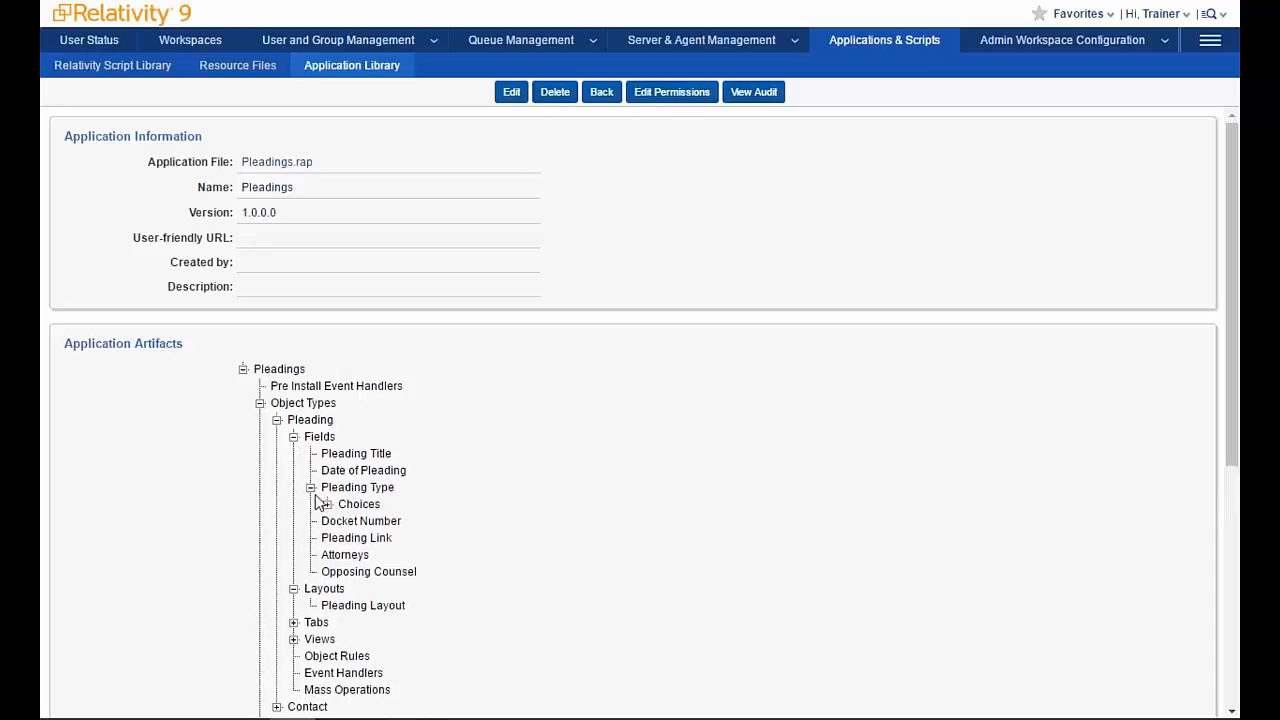
click(293, 588)
click(327, 504)
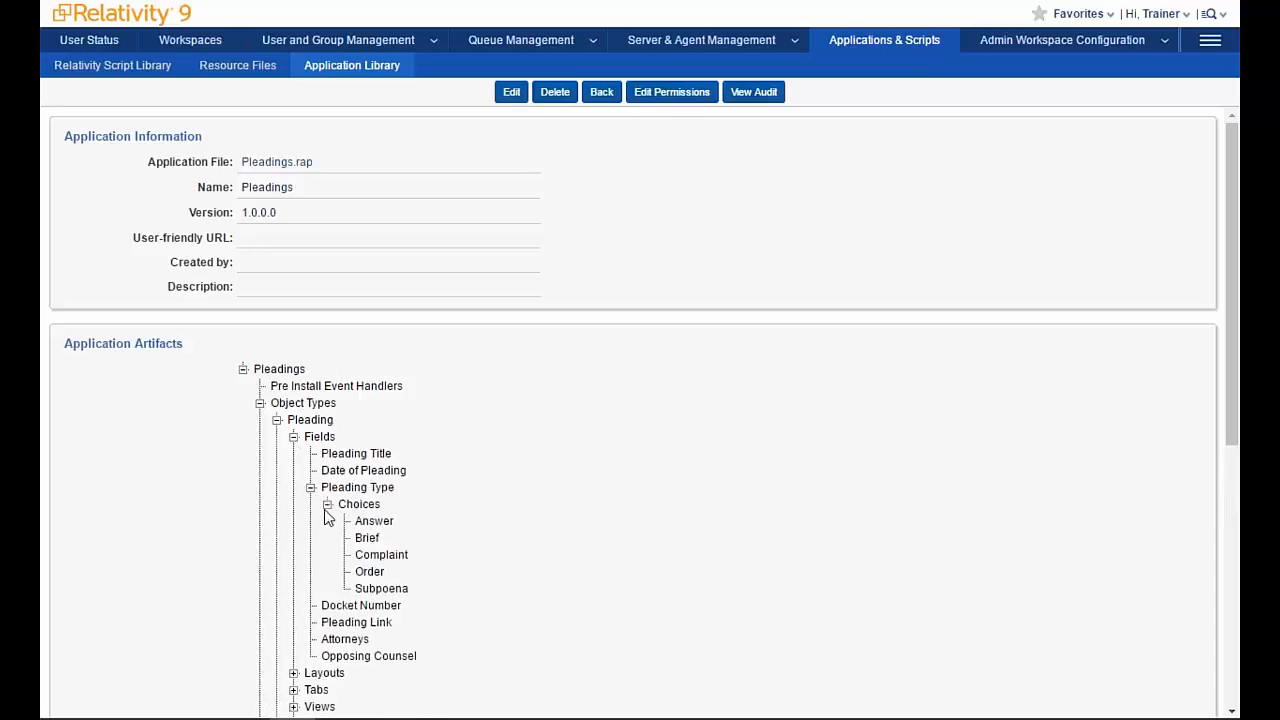
click(277, 420)
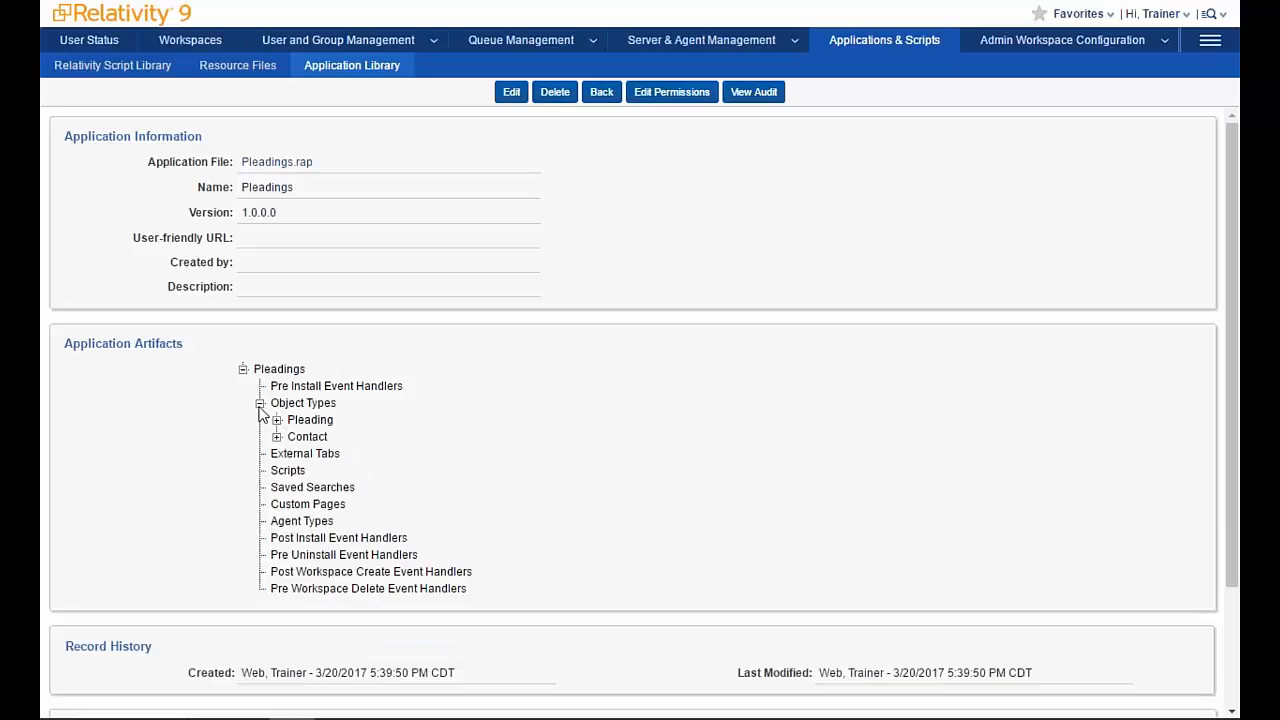
click(260, 403)
click(242, 370)
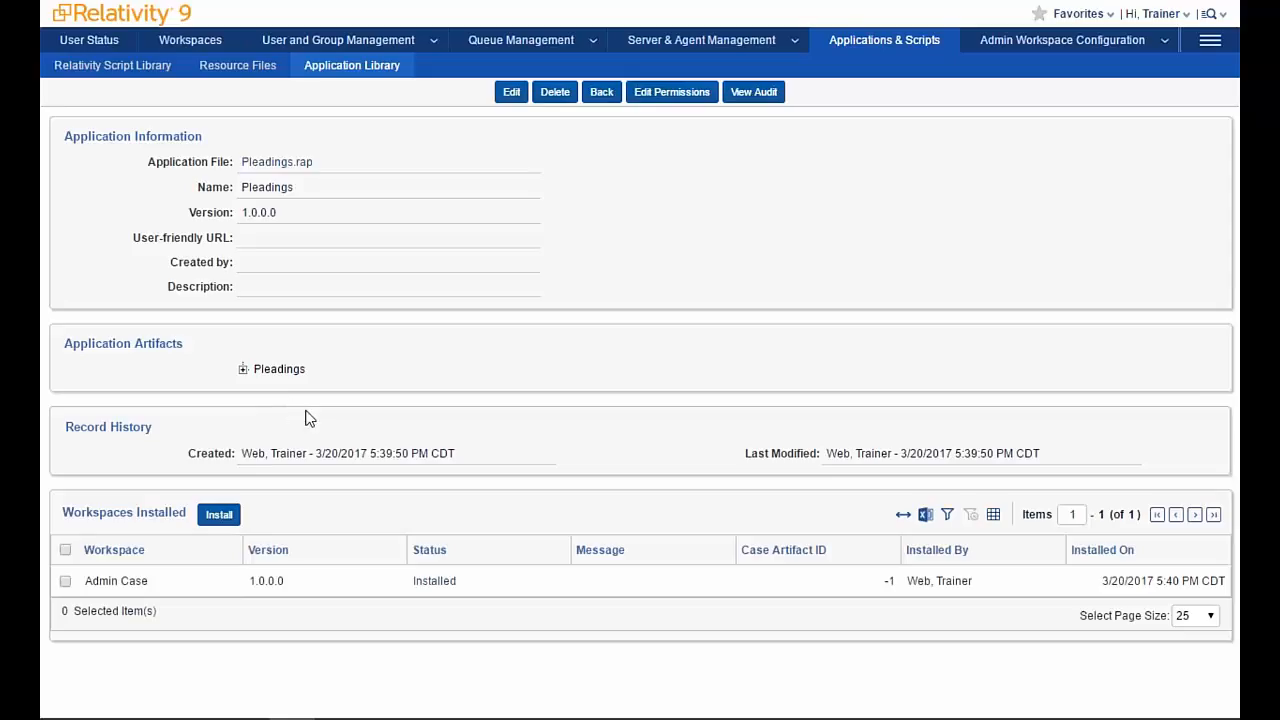
- Install the Pleadings application into the Pepper vs. Salt workspace and save
click(222, 515)
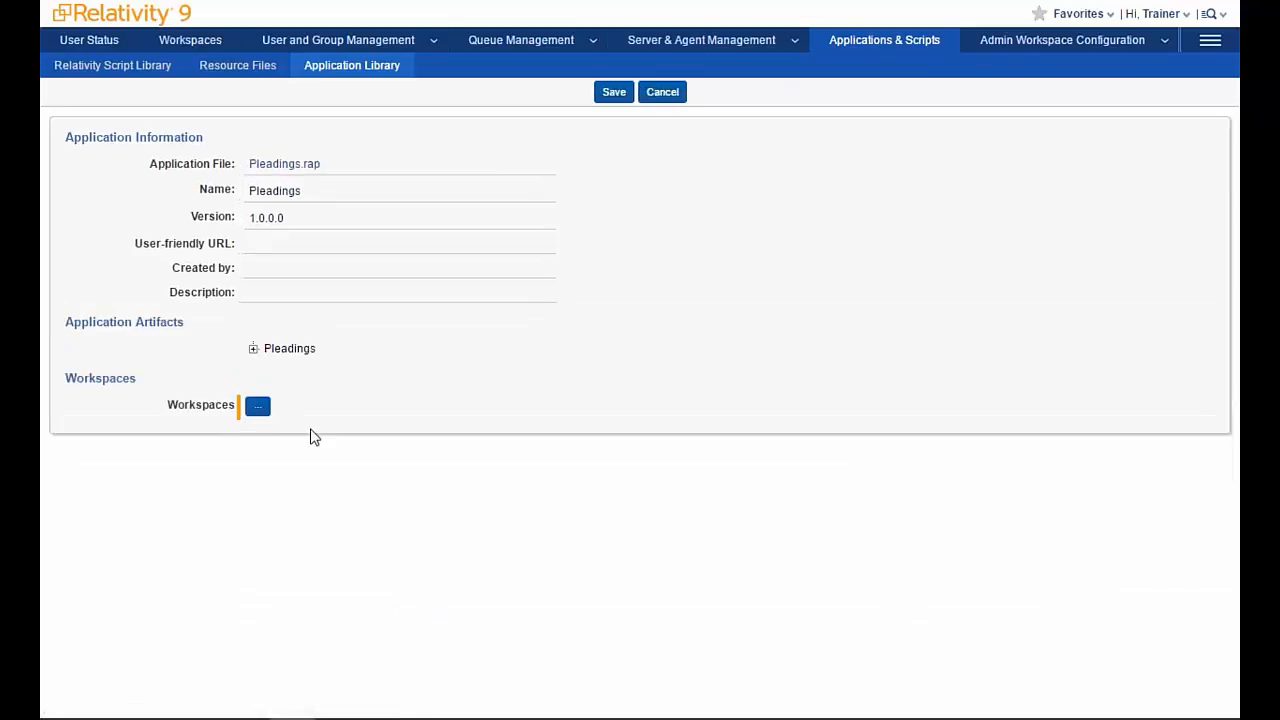
click(258, 406)
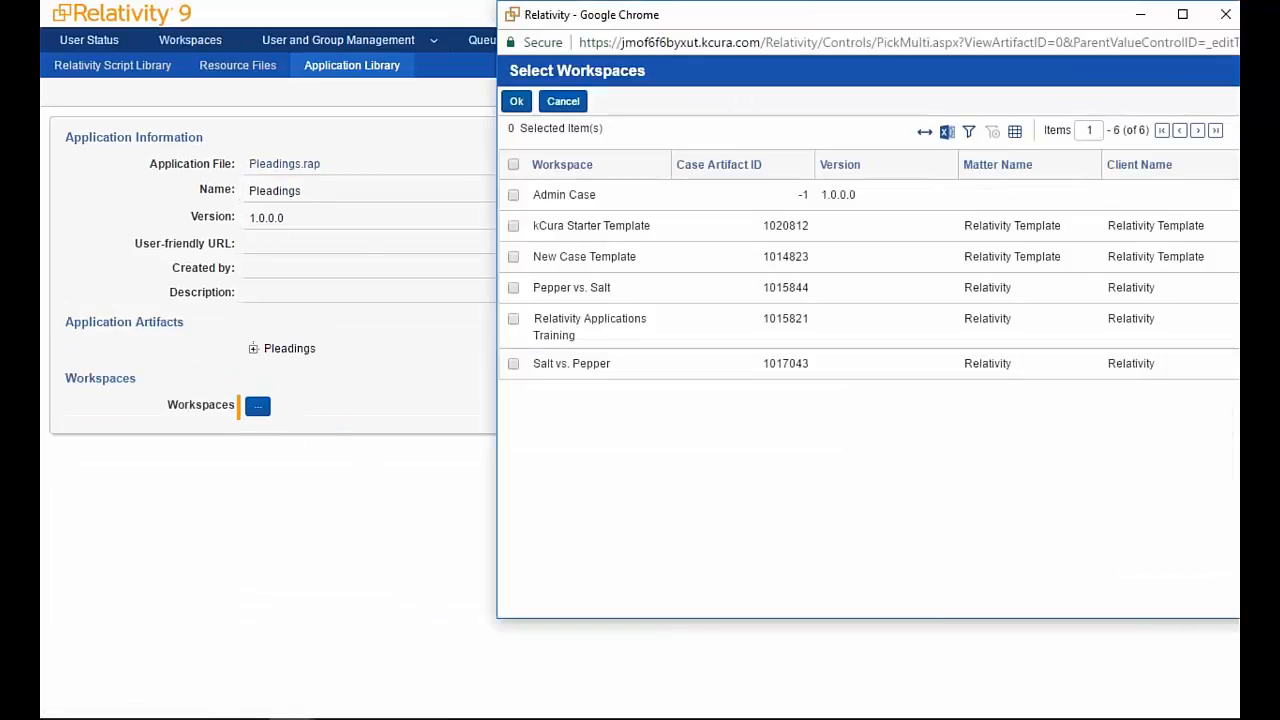
click(513, 288)
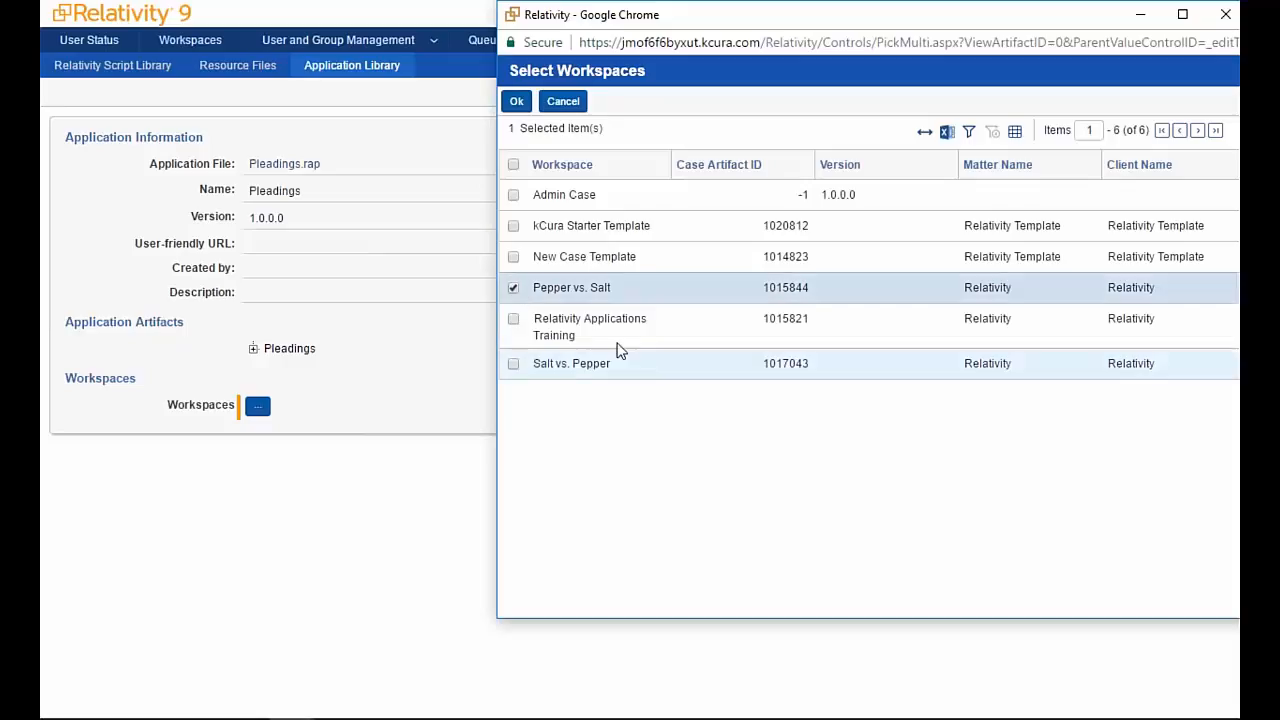
click(516, 101)
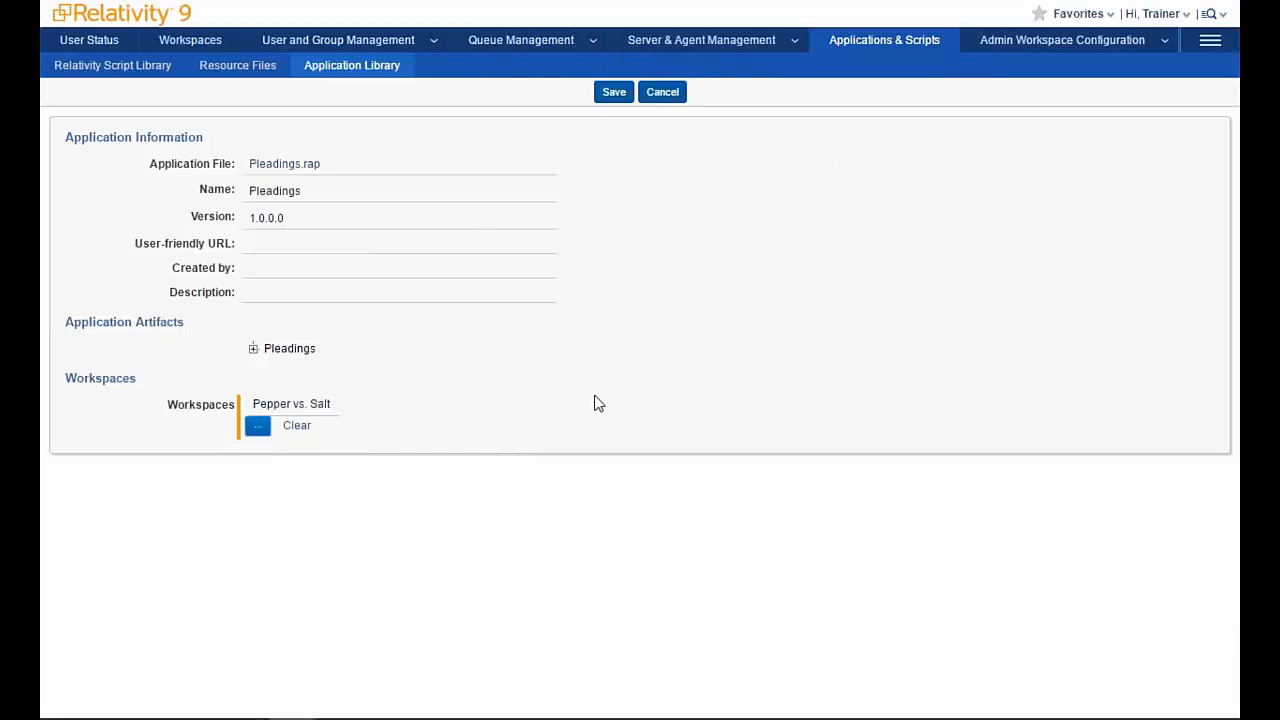
click(618, 100)
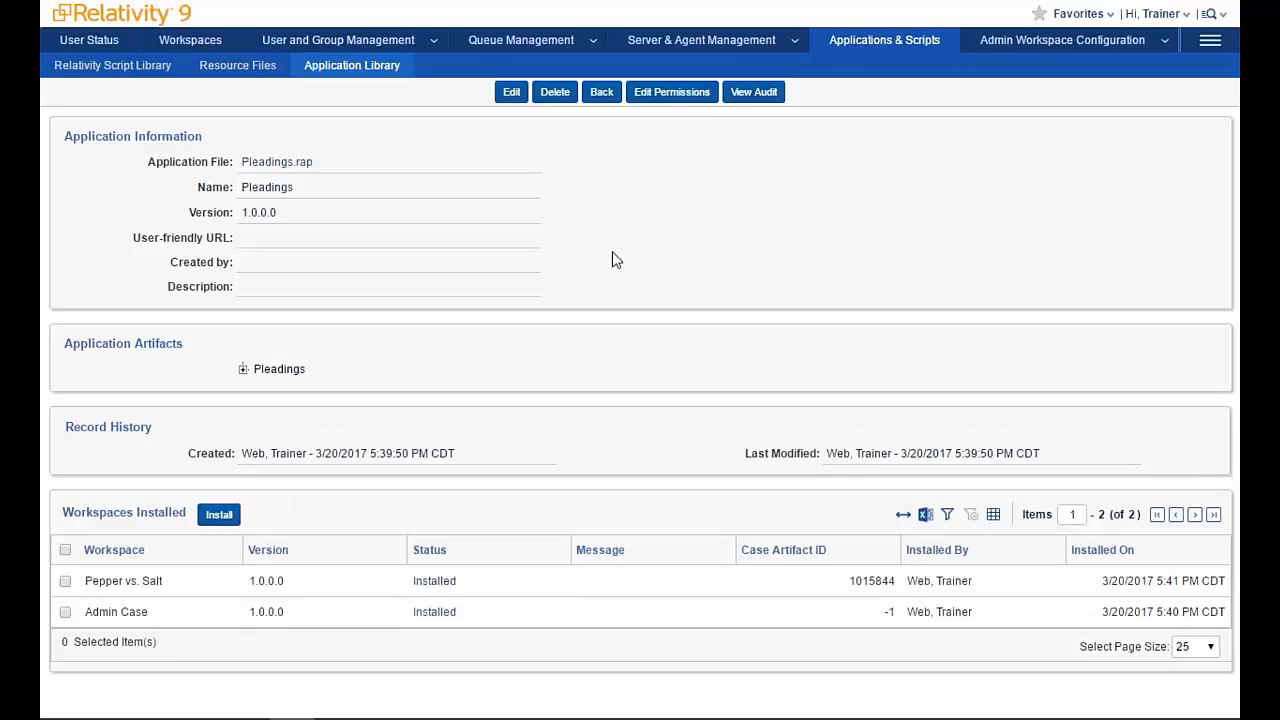
- Go to the Pepper vs. Salt workspace and open the Pleading list under Pleadings
click(188, 40)
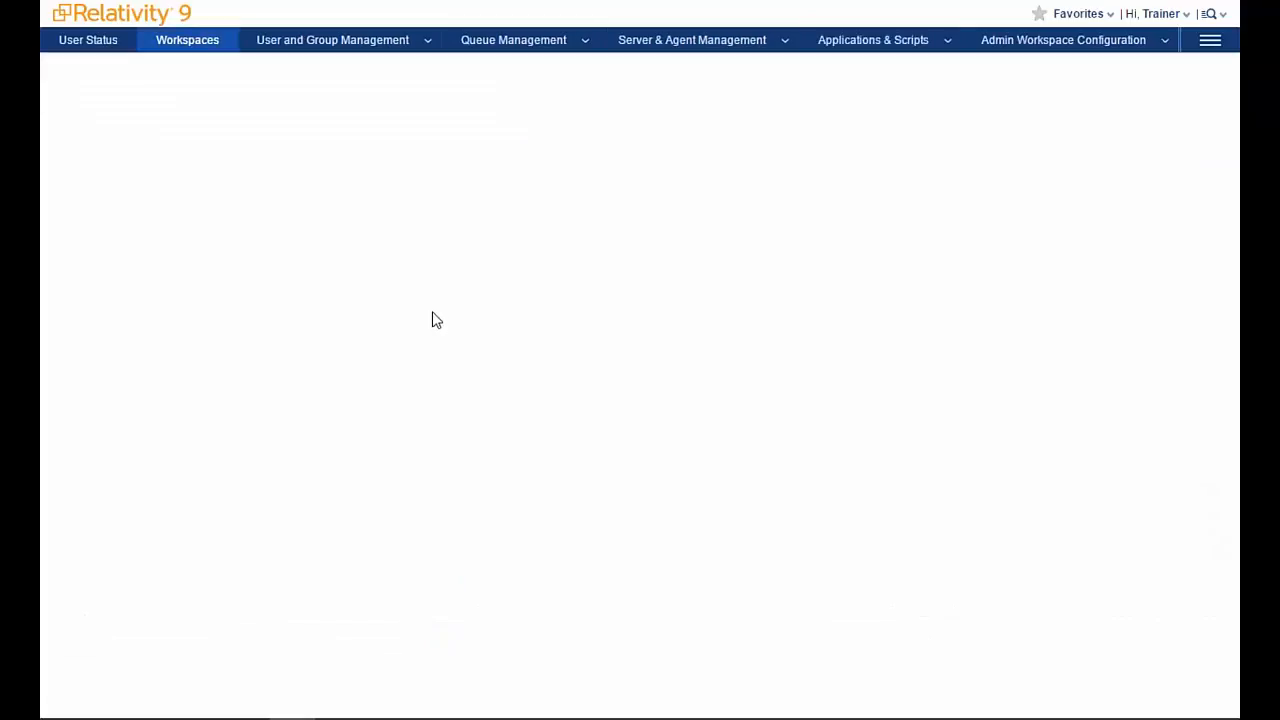
click(452, 207)
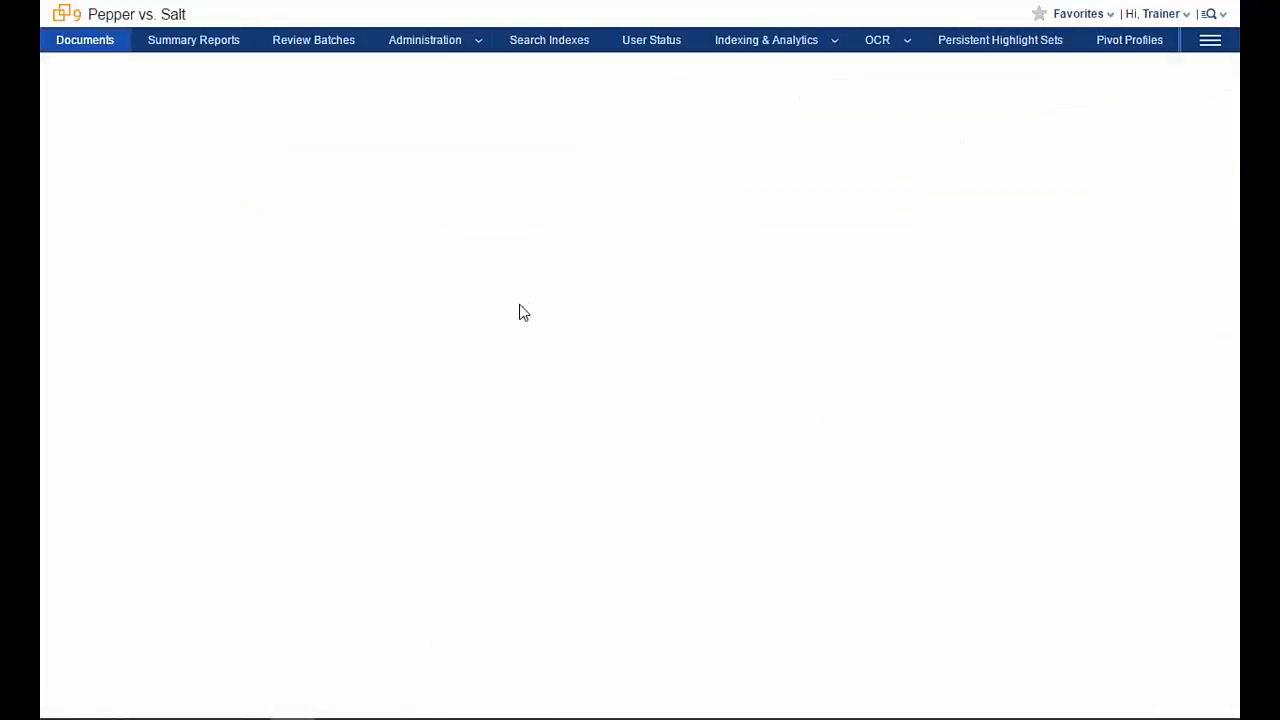
click(1210, 40)
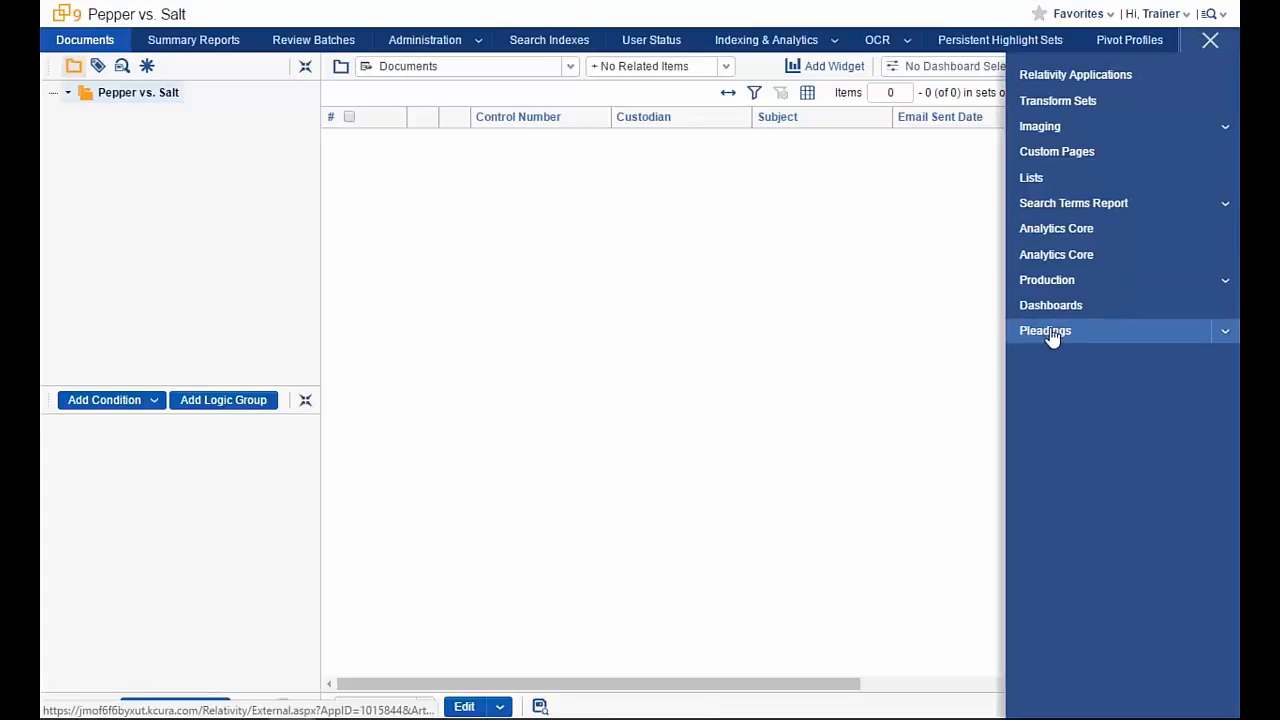
click(1225, 331)
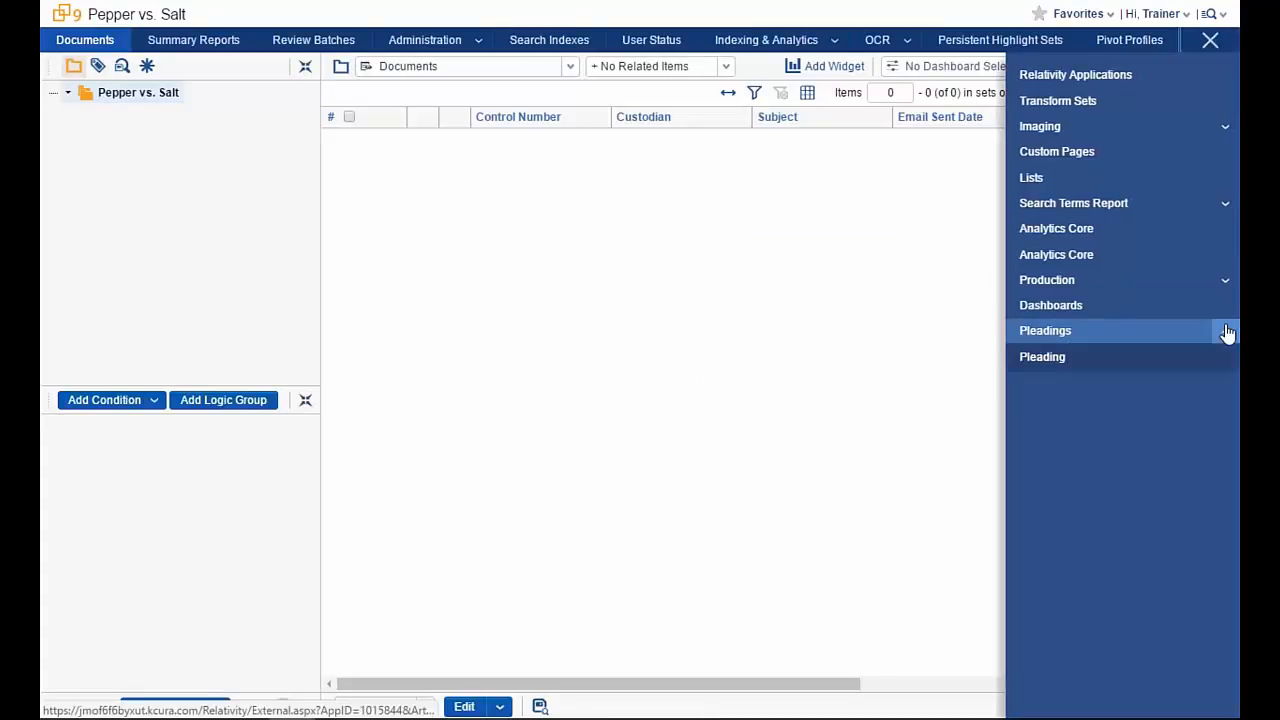
click(1078, 365)
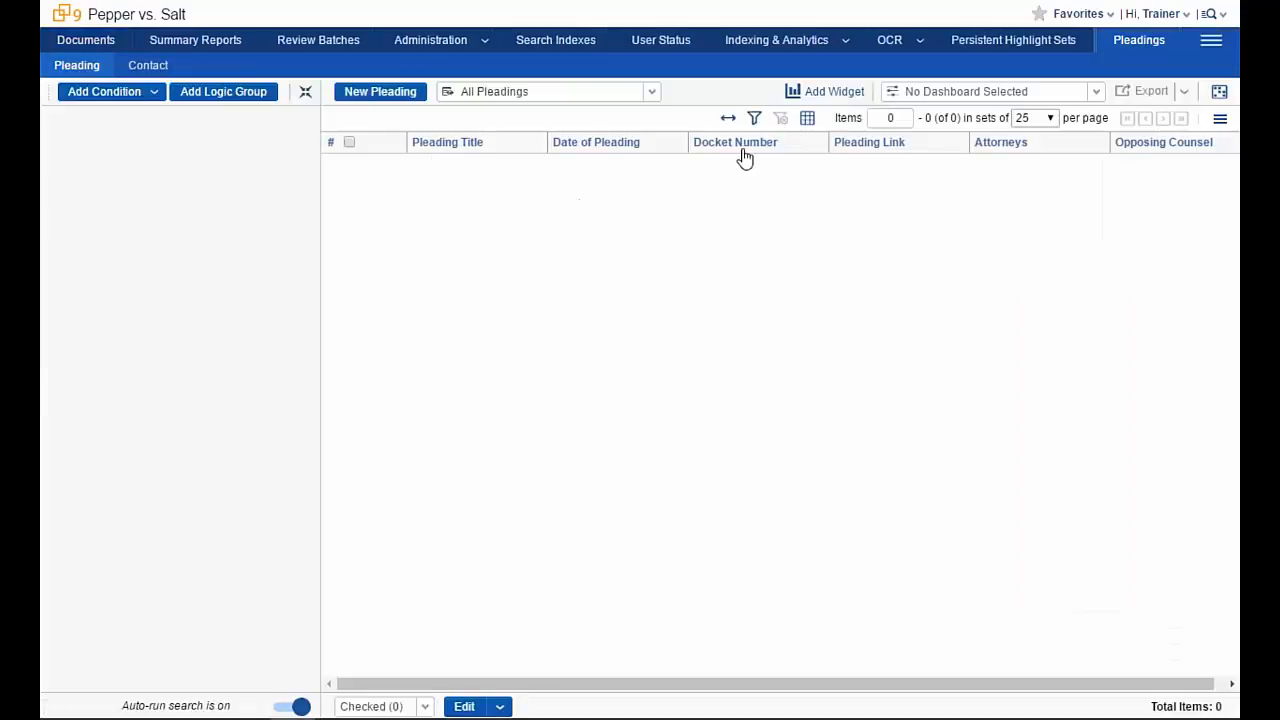
- Expand the Pleadings entry in the Pepper vs. Salt workspace navigation and open its Contact list
click(1210, 40)
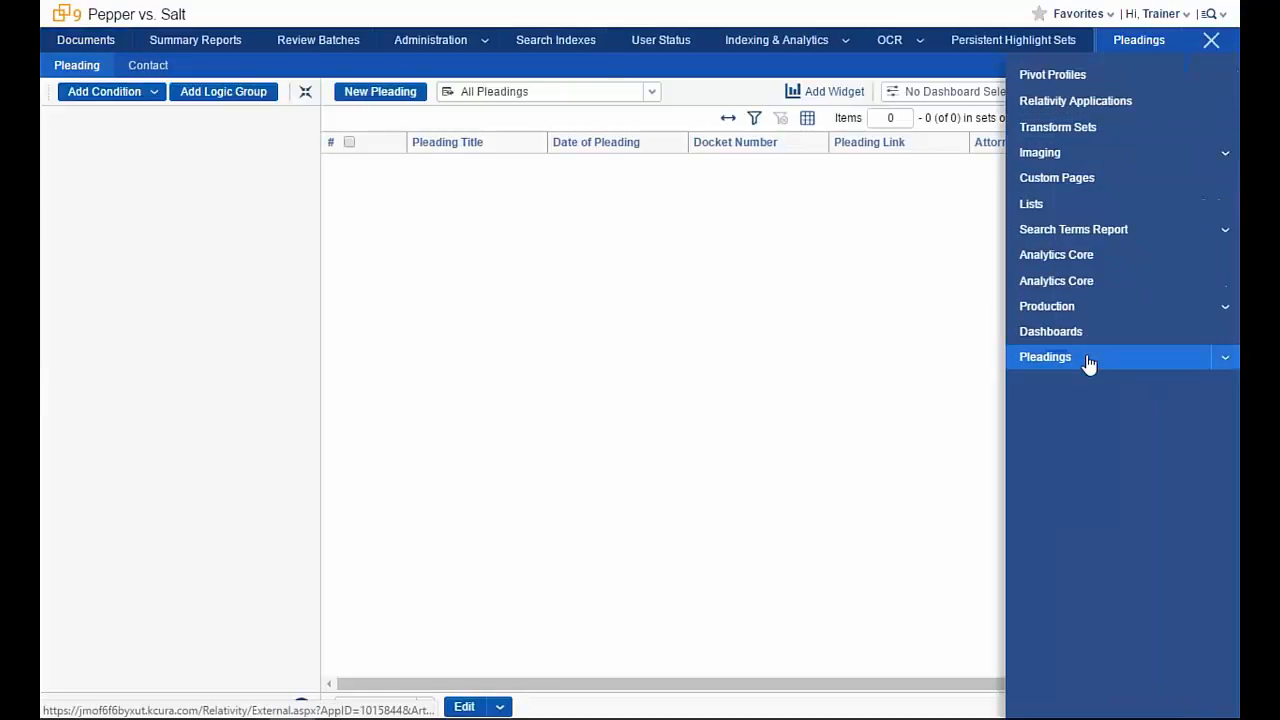
click(1090, 358)
click(1211, 41)
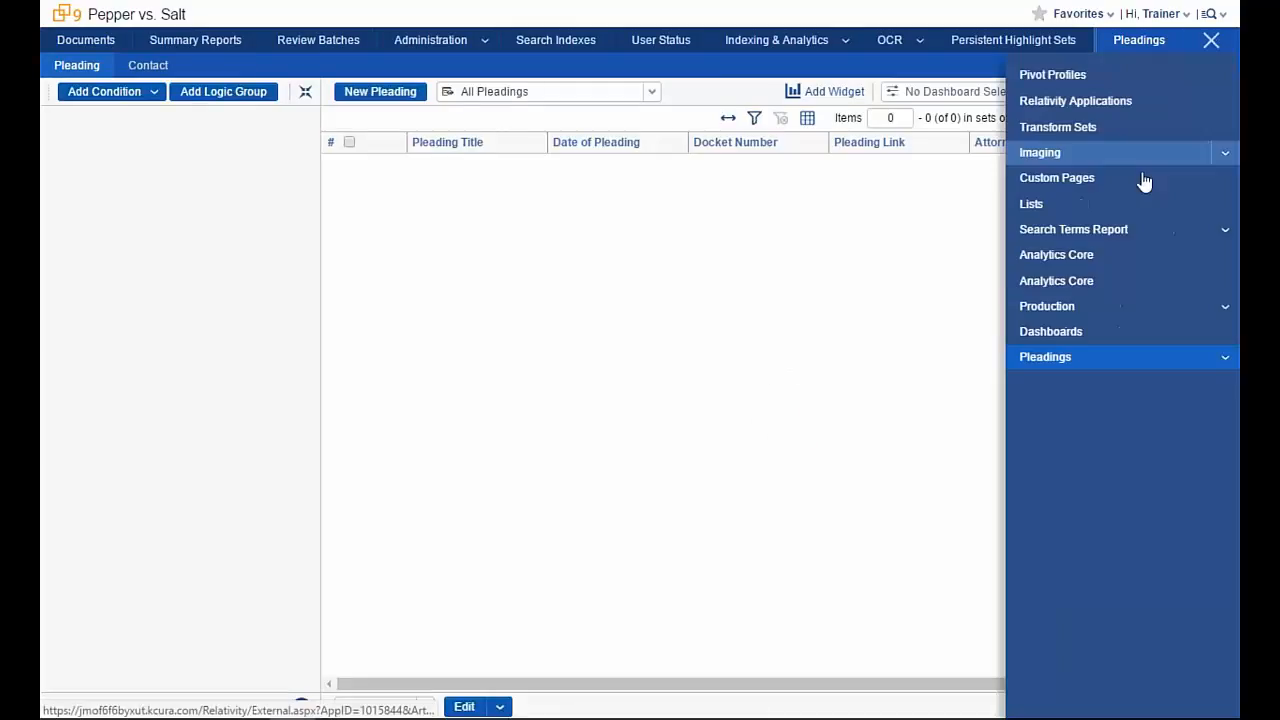
click(1228, 360)
click(1067, 418)
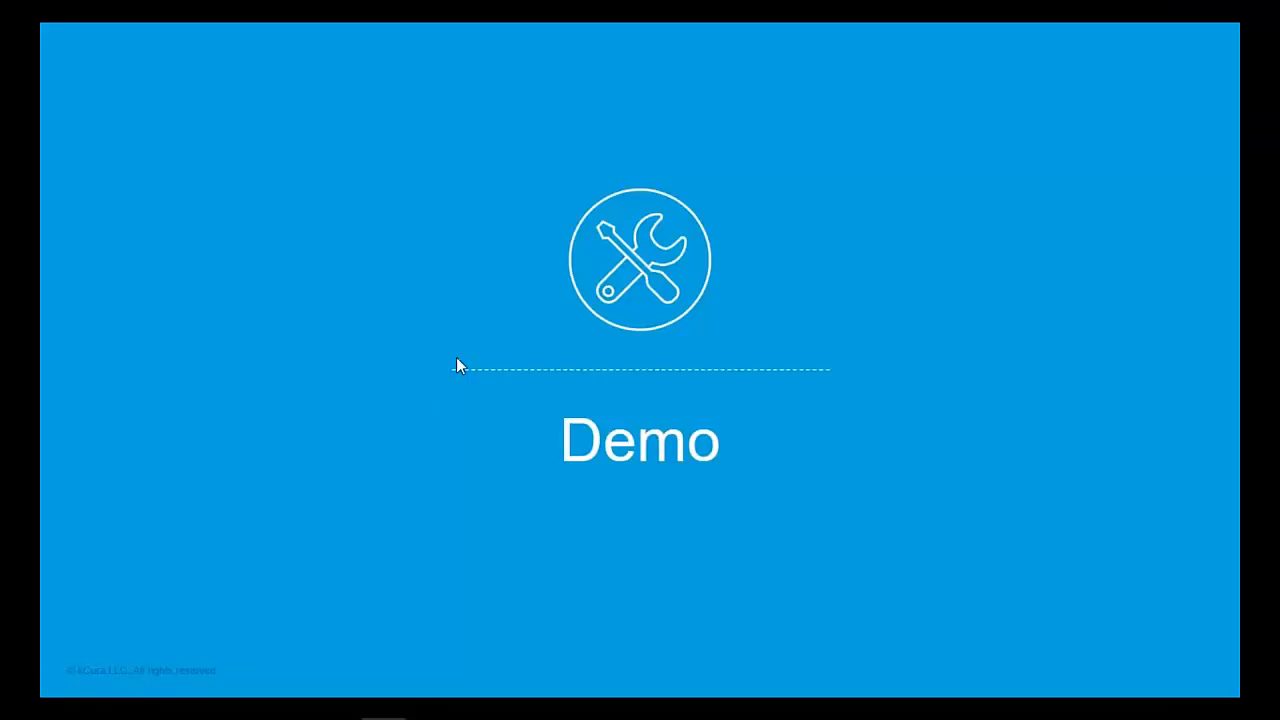
click(457, 363)
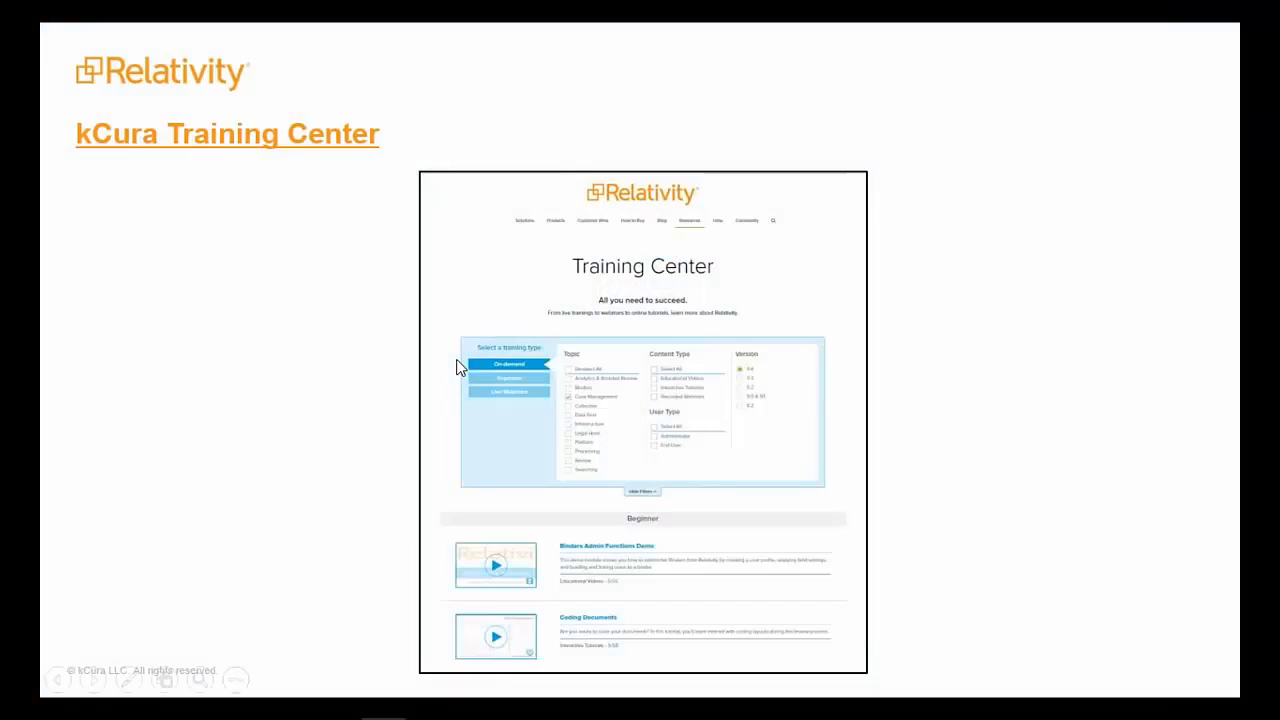